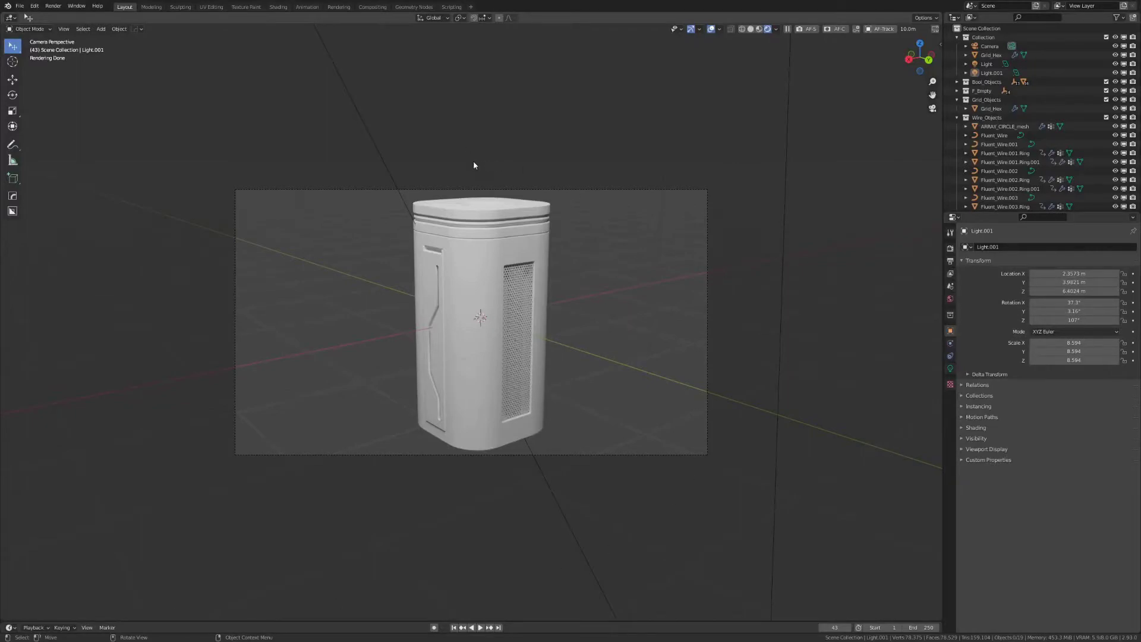
Split the 3D viewport side by side and turn the new area into a Shader Editor
mouse_move(532, 331)
middle_down()
mouse_move(466, 342)
mouse_move(558, 337)
middle_up()
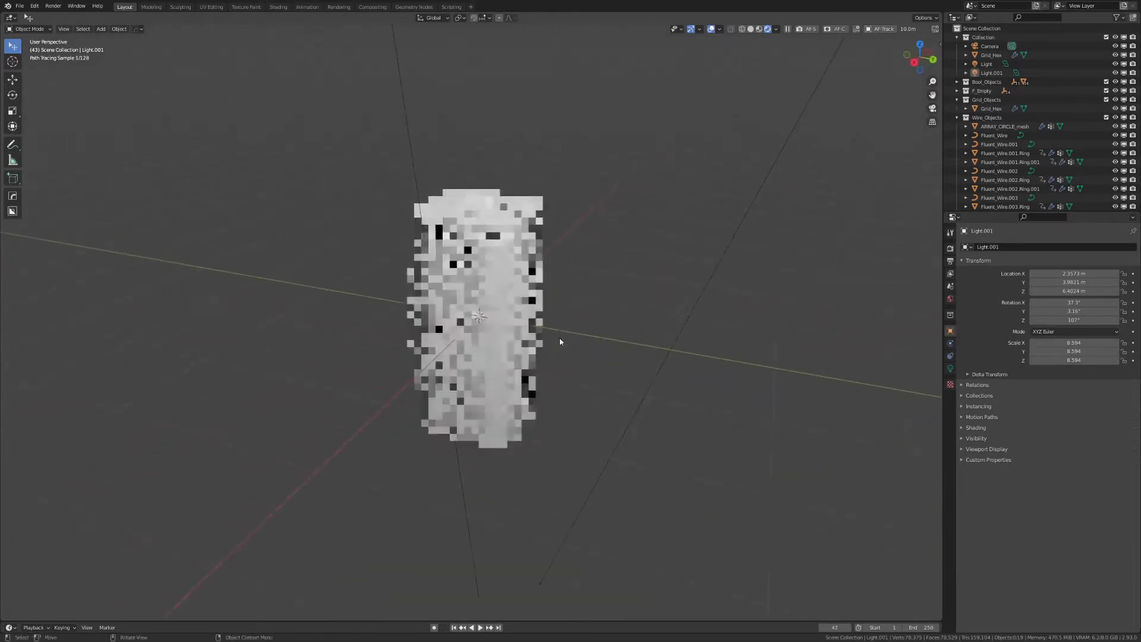
scroll(531, 339, down, 5)
scroll(531, 341, down, 2)
scroll(531, 342, up, 8)
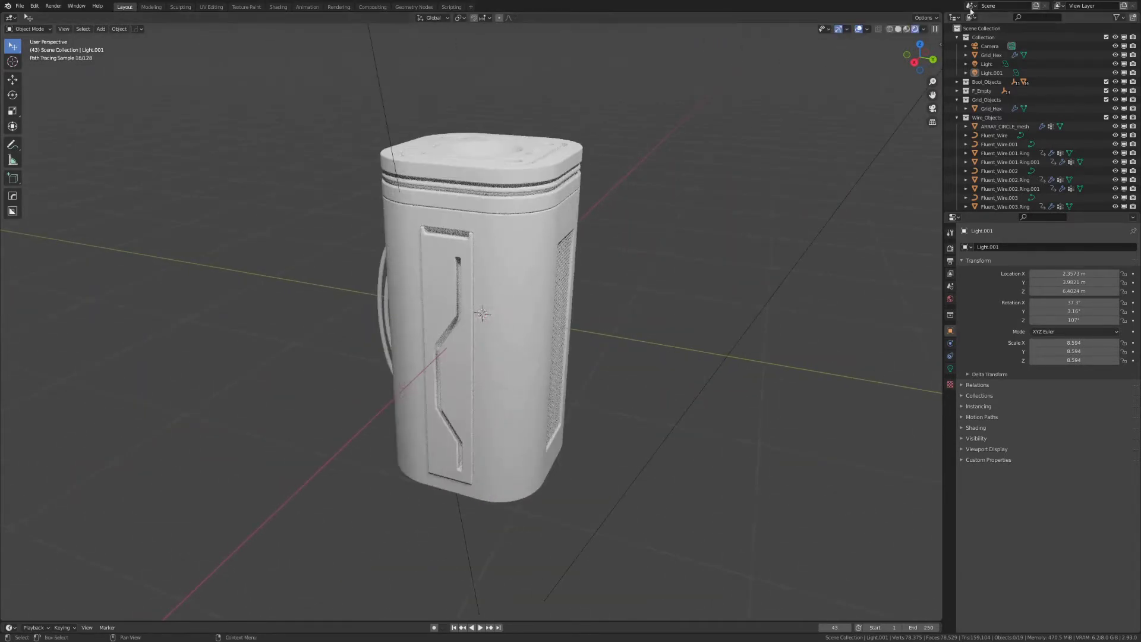
drag(942, 11, 376, 196)
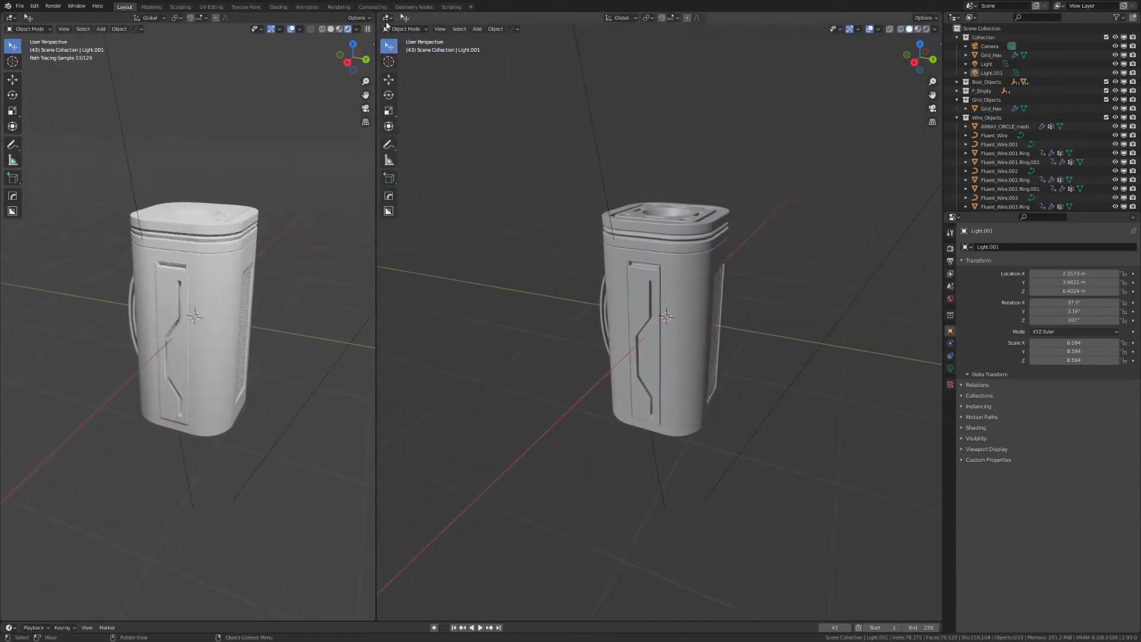
click(387, 18)
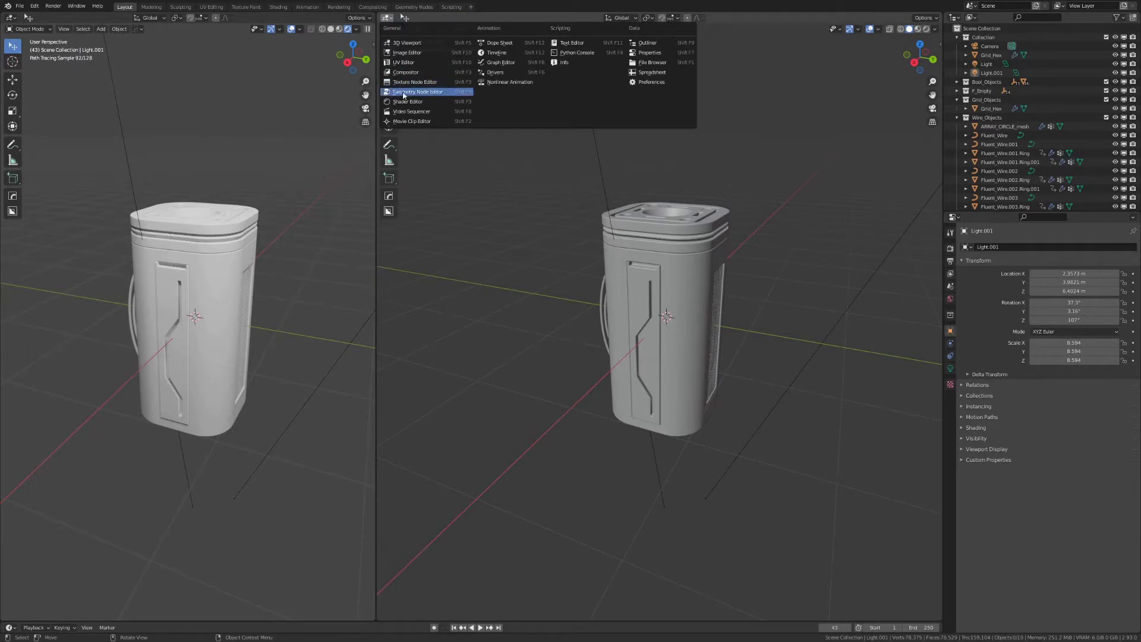
click(408, 102)
Select the container's main body and limit the rendered preview to a region enclosing the container
click(262, 208)
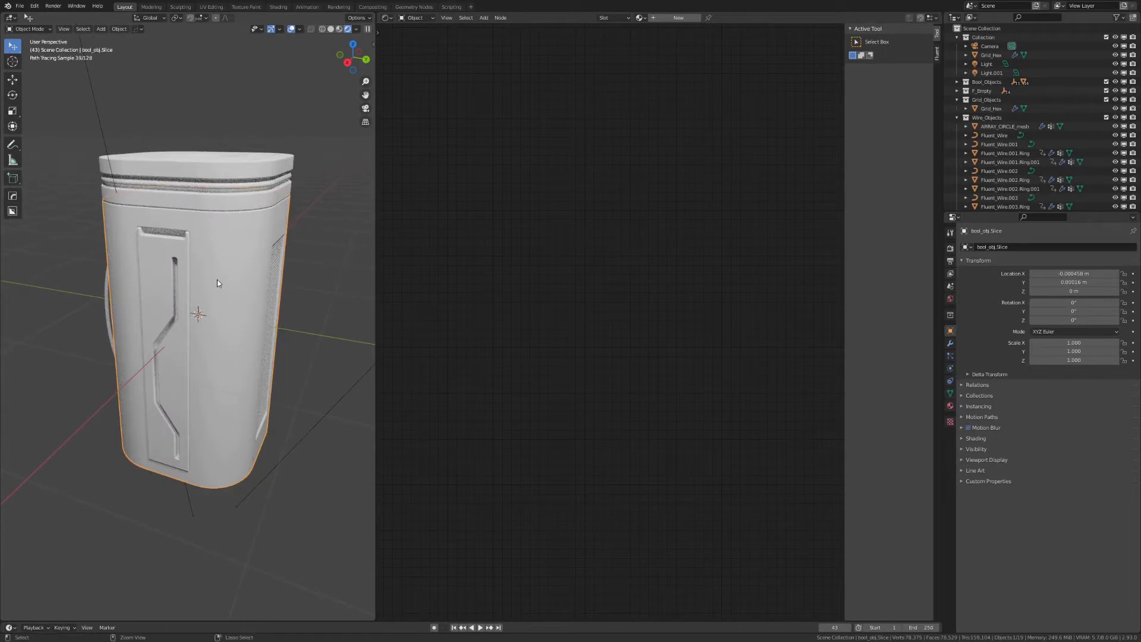
key(ctrl+b)
mouse_move(65, 130)
mouse_down()
mouse_move(148, 218)
mouse_move(306, 432)
mouse_move(328, 515)
mouse_move(306, 507)
mouse_up()
scroll(276, 401, up, 1)
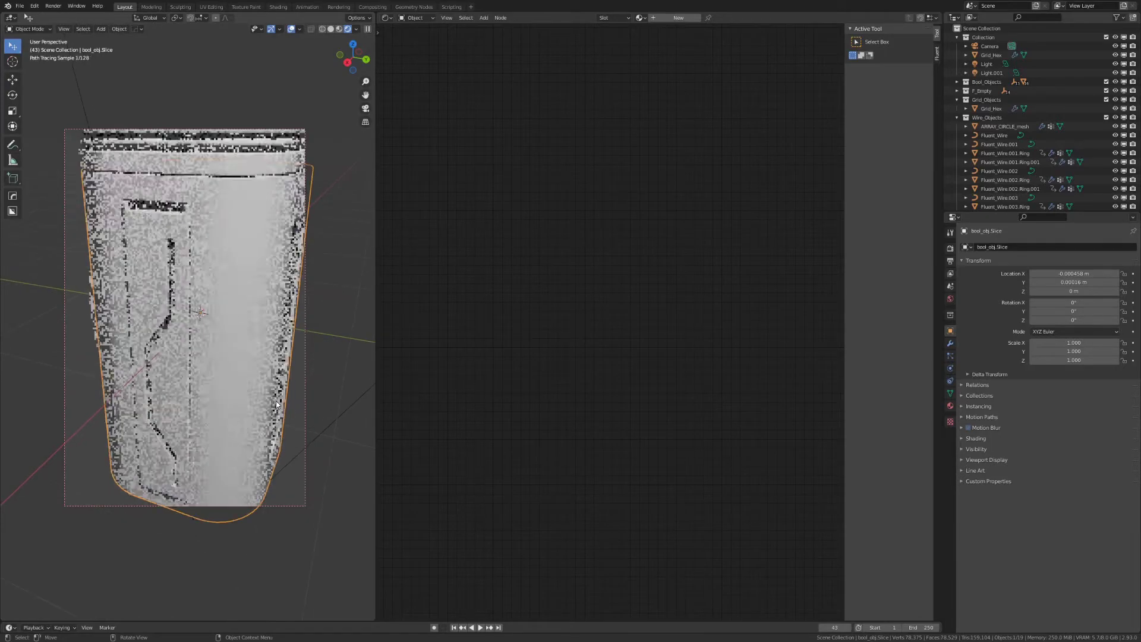
scroll(276, 401, down, 1)
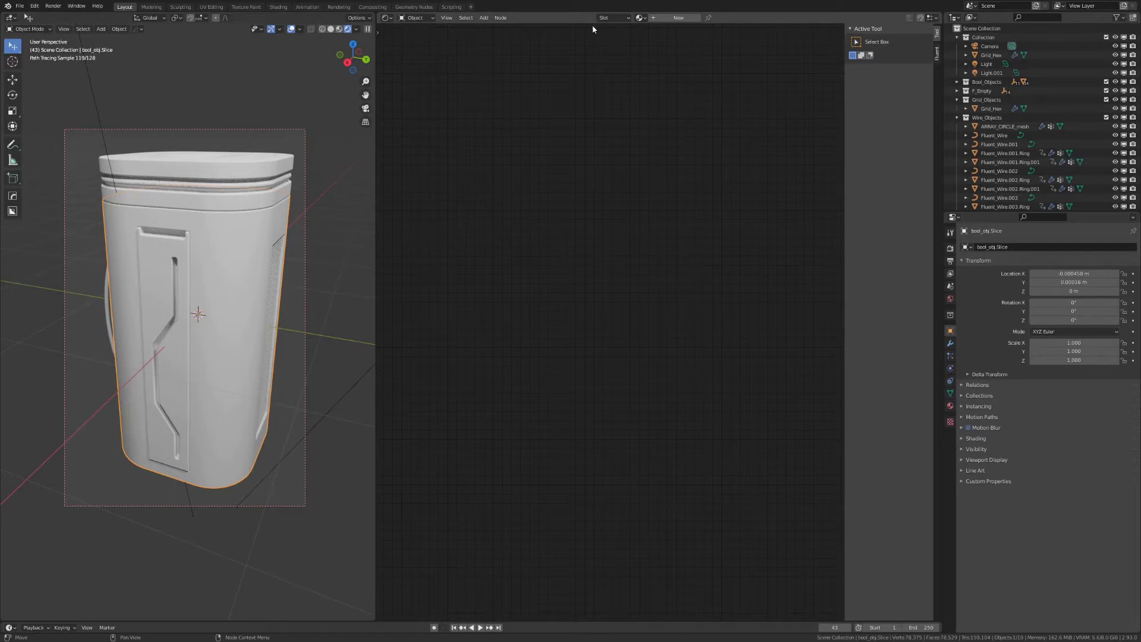
Create a new material for the main body and add a Fluent Smart Shader with 2 layers to it
click(679, 18)
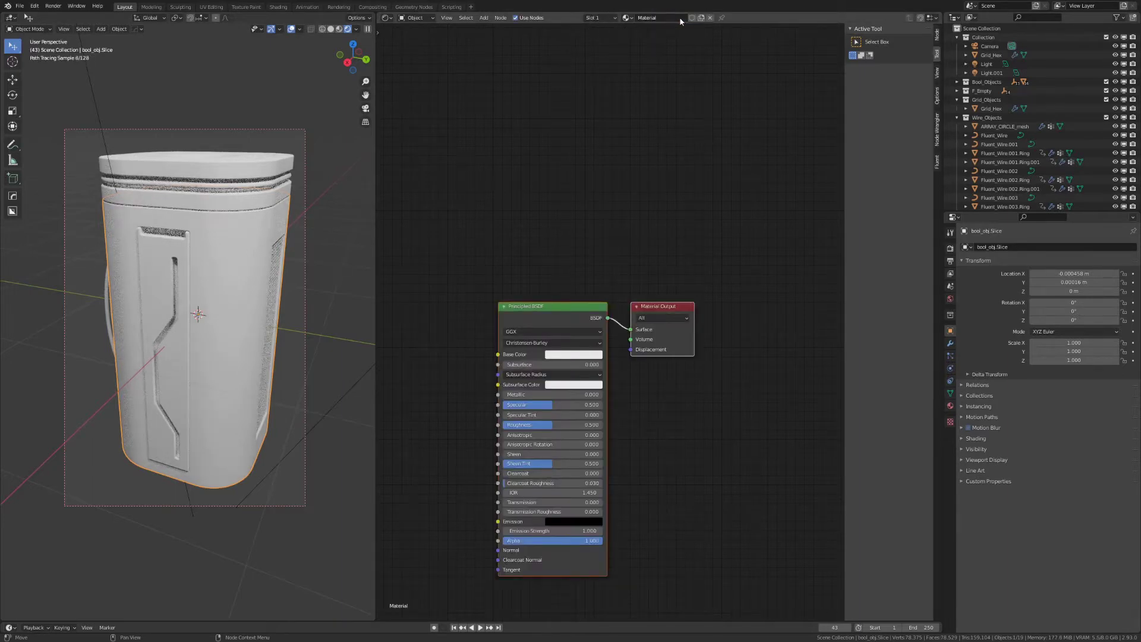
middle_drag(564, 265, 754, 117)
click(741, 146)
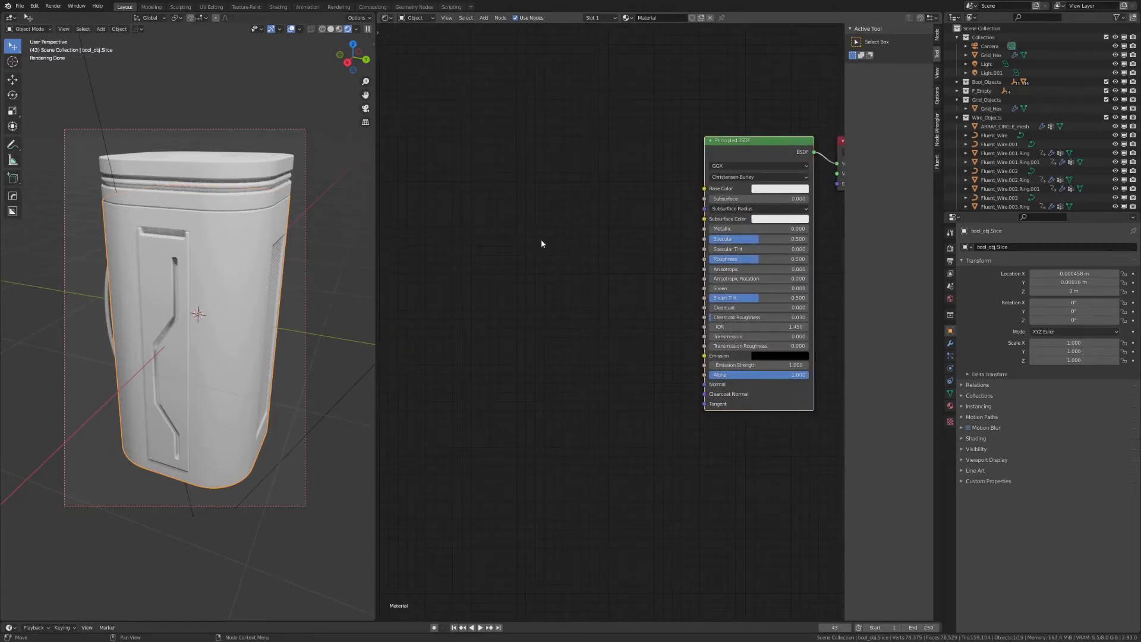
key(ctrl+shift+alt+f)
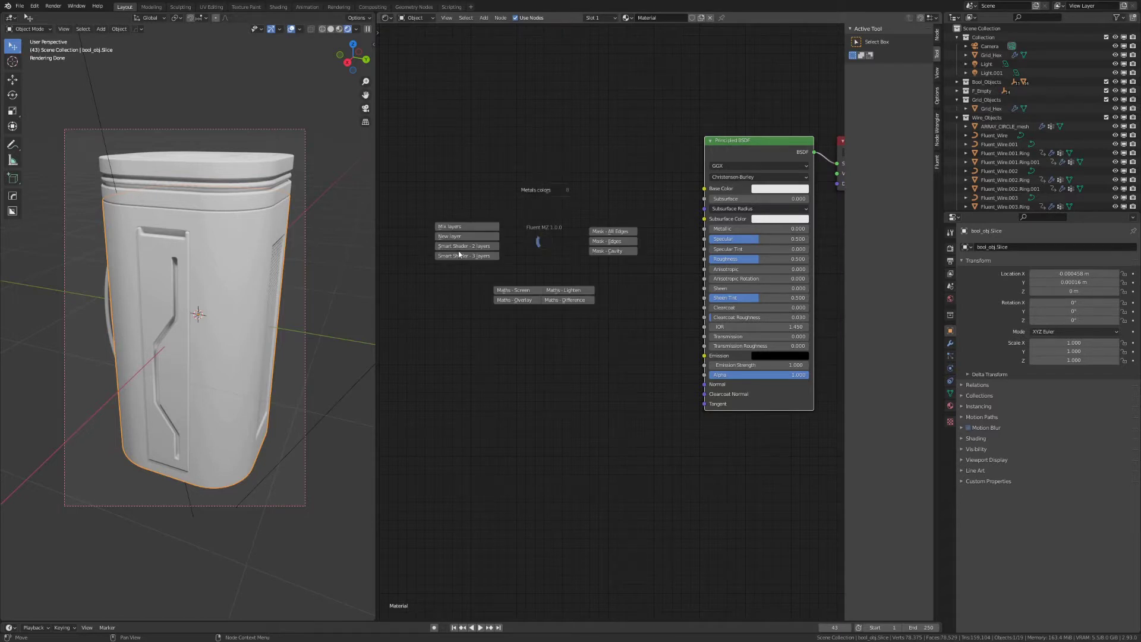
click(462, 246)
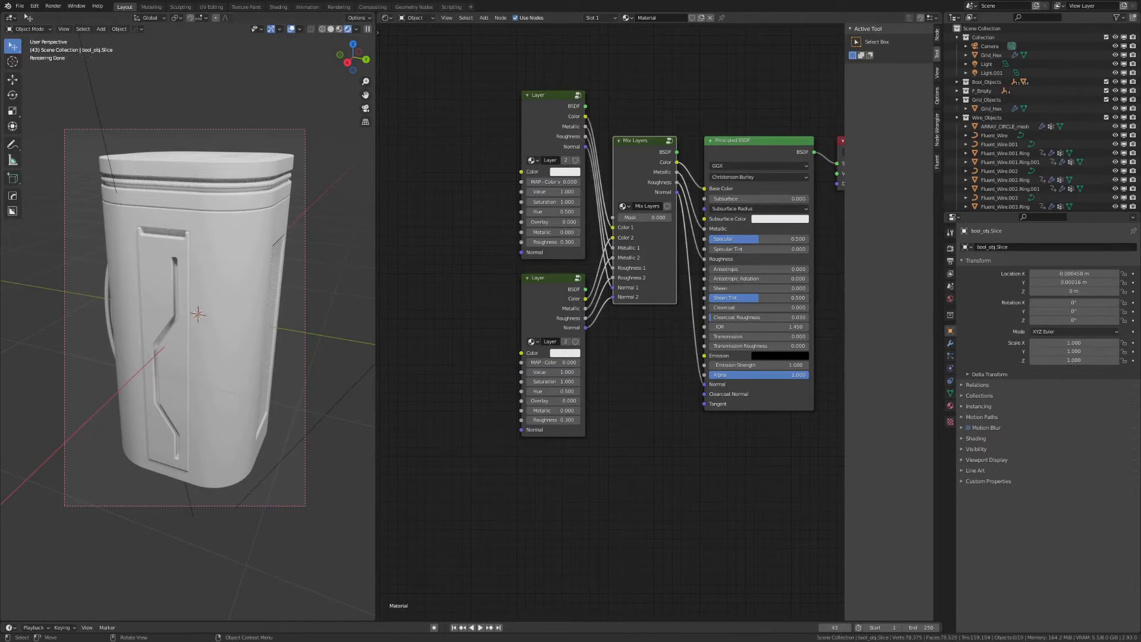
middle_drag(488, 316, 625, 314)
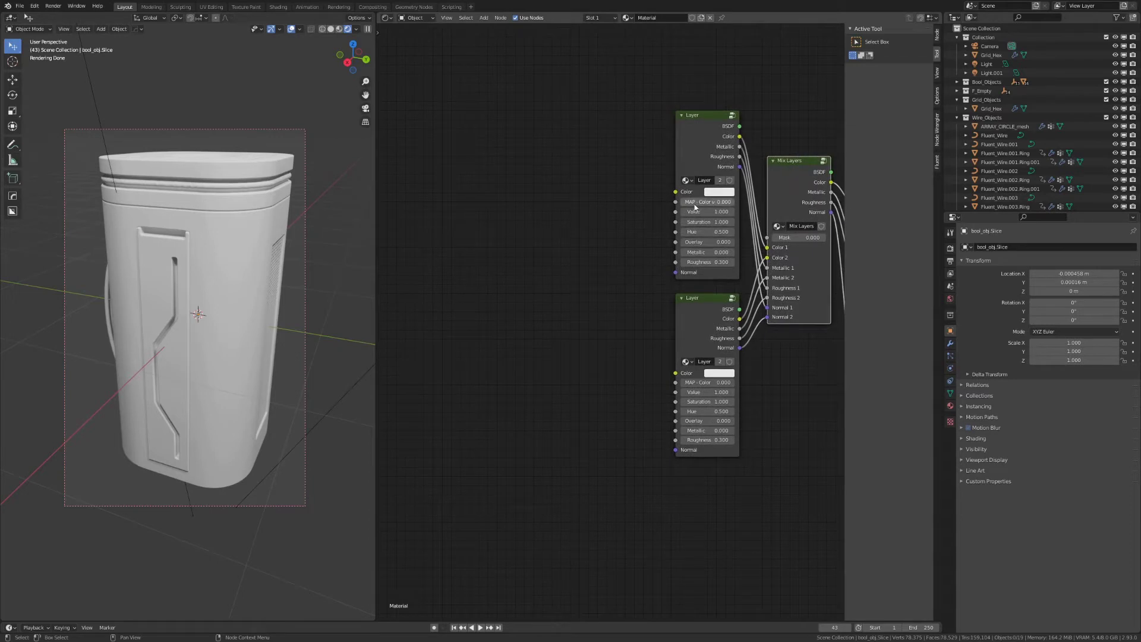
Set the first Layer node's Metallic to 1.0 and darken its colour to a grey with value about 0.321
drag(697, 252, 735, 252)
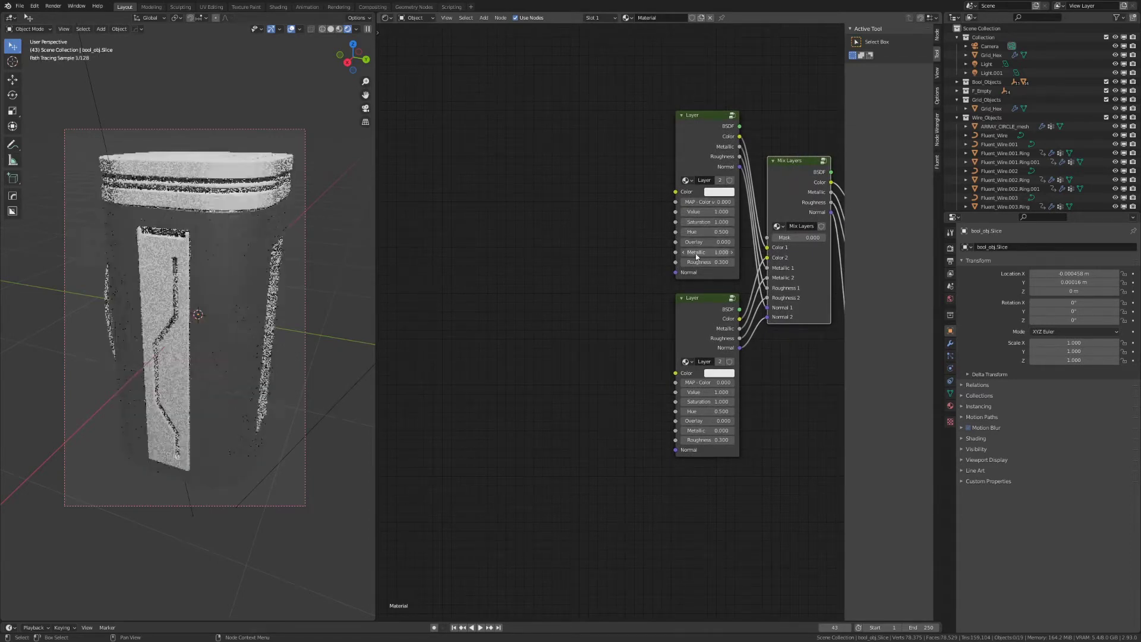
click(716, 193)
drag(786, 95, 783, 86)
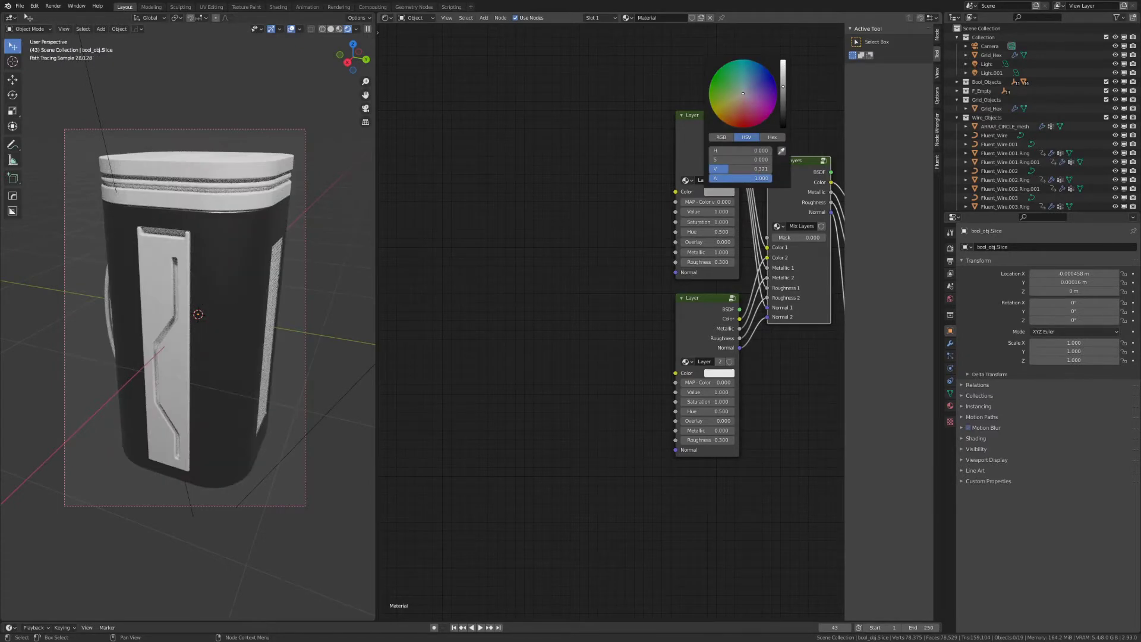
Set the first Layer node's Roughness to 0.7
click(710, 261)
text(0.3)
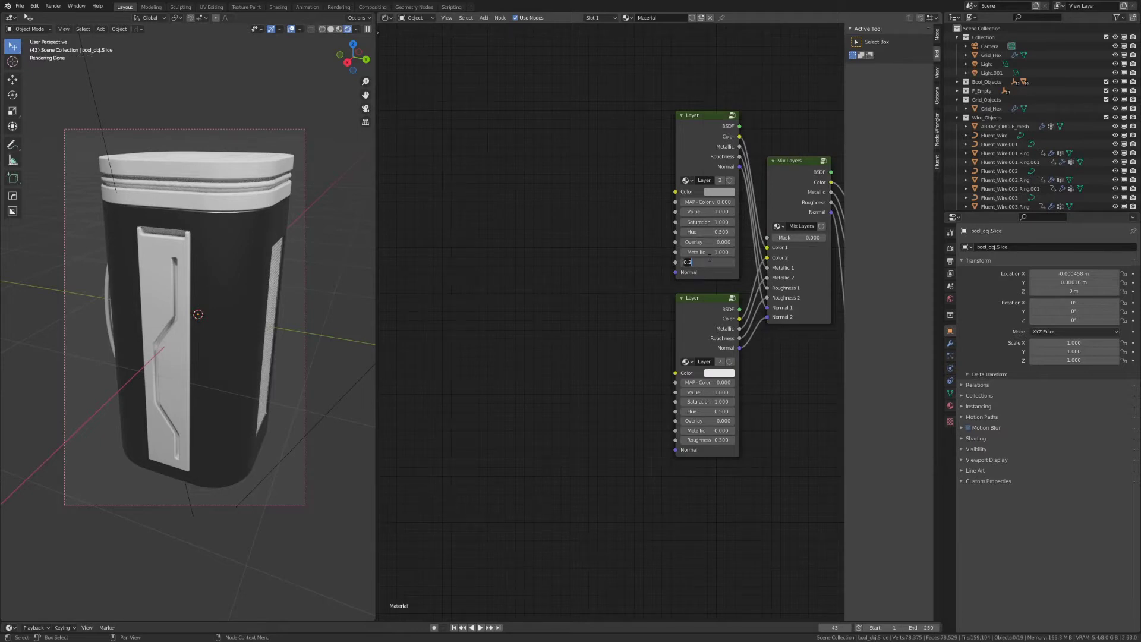
key(BackSpace)
text(7)
key(Return)
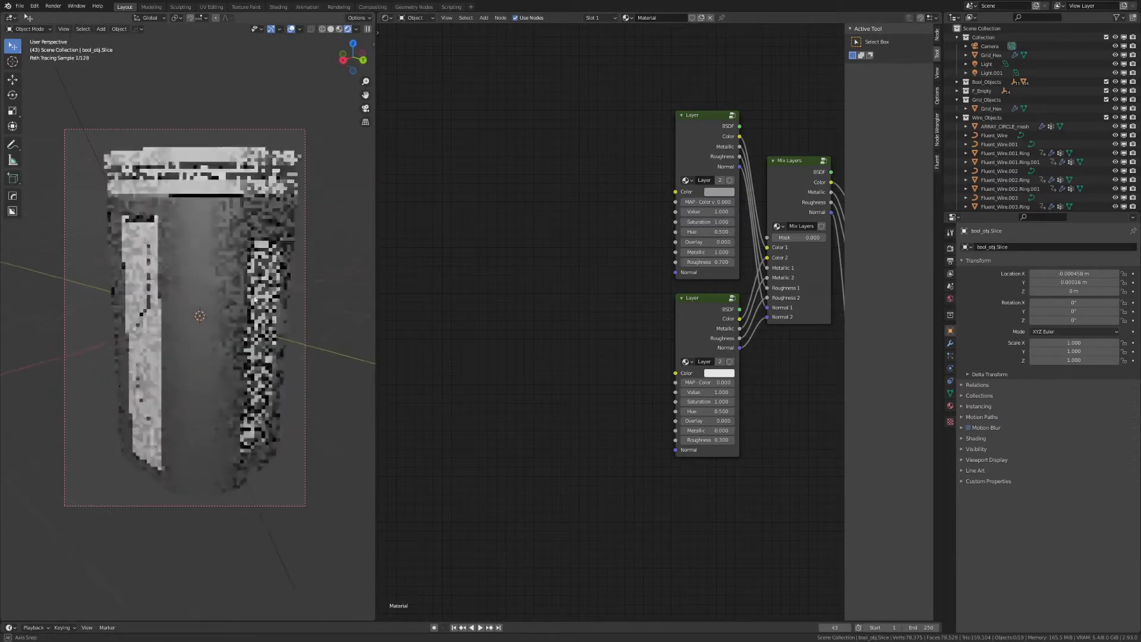
key(ctrl+z)
key(ctrl+shift+z)
Add the Liquid Stain 2 map from the Imperfections section of the Fluent library to the material
middle_drag(629, 193, 604, 217)
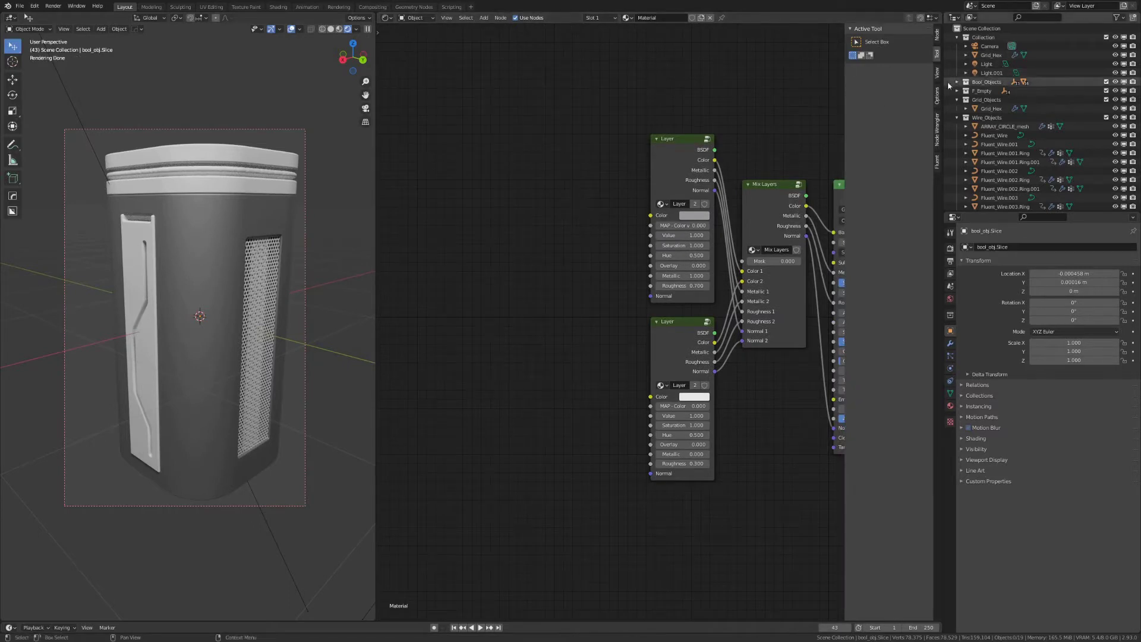
click(937, 161)
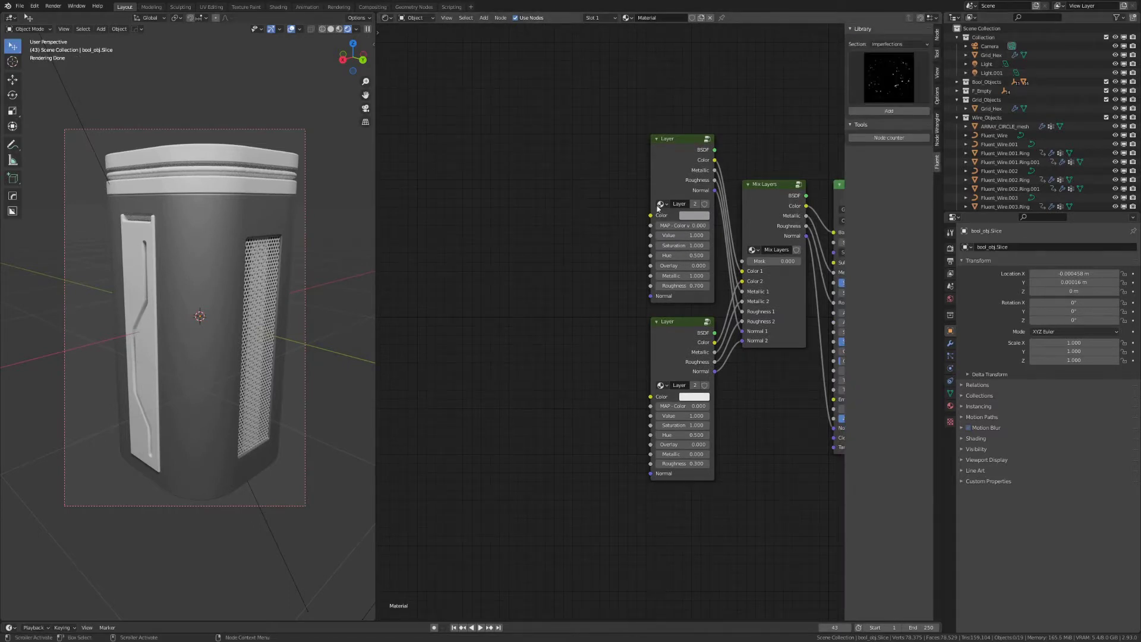
click(886, 44)
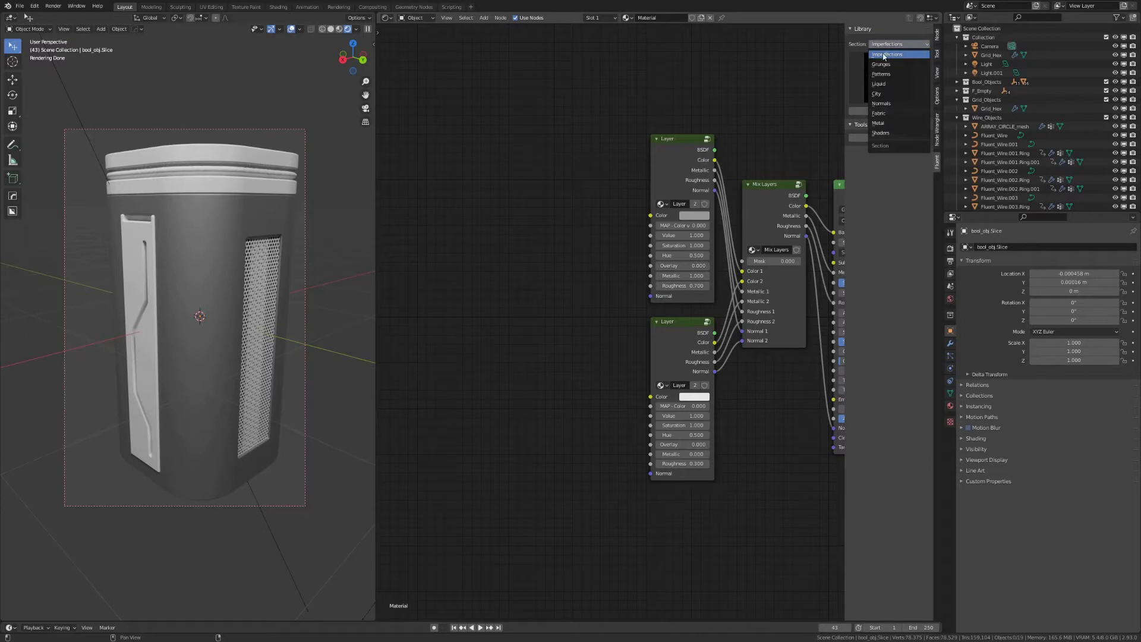
click(887, 54)
click(889, 83)
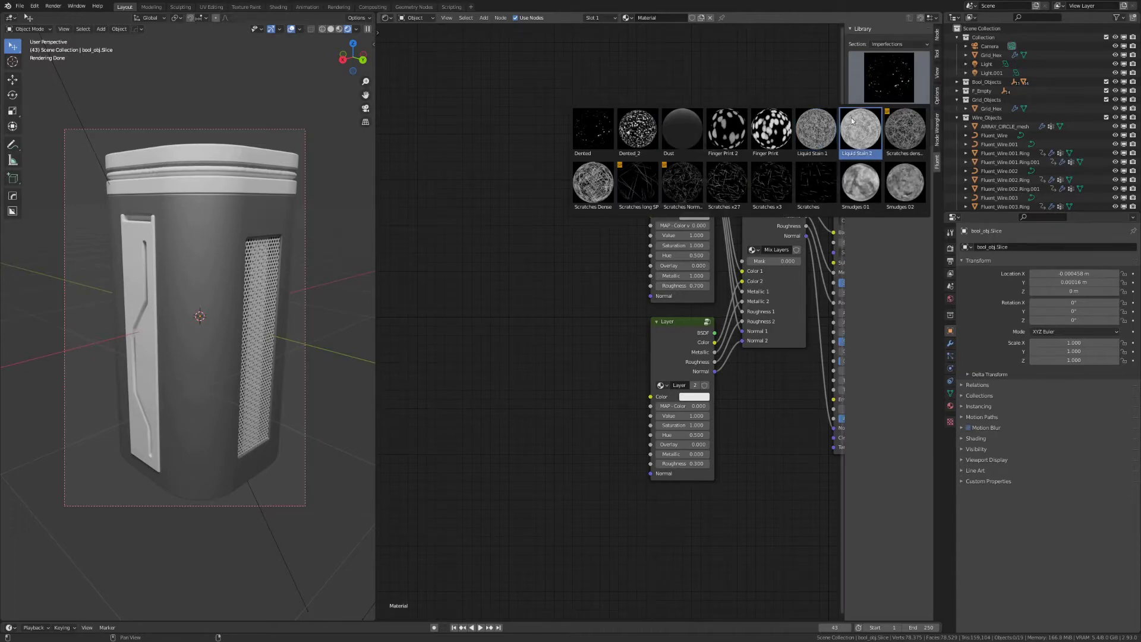
click(862, 131)
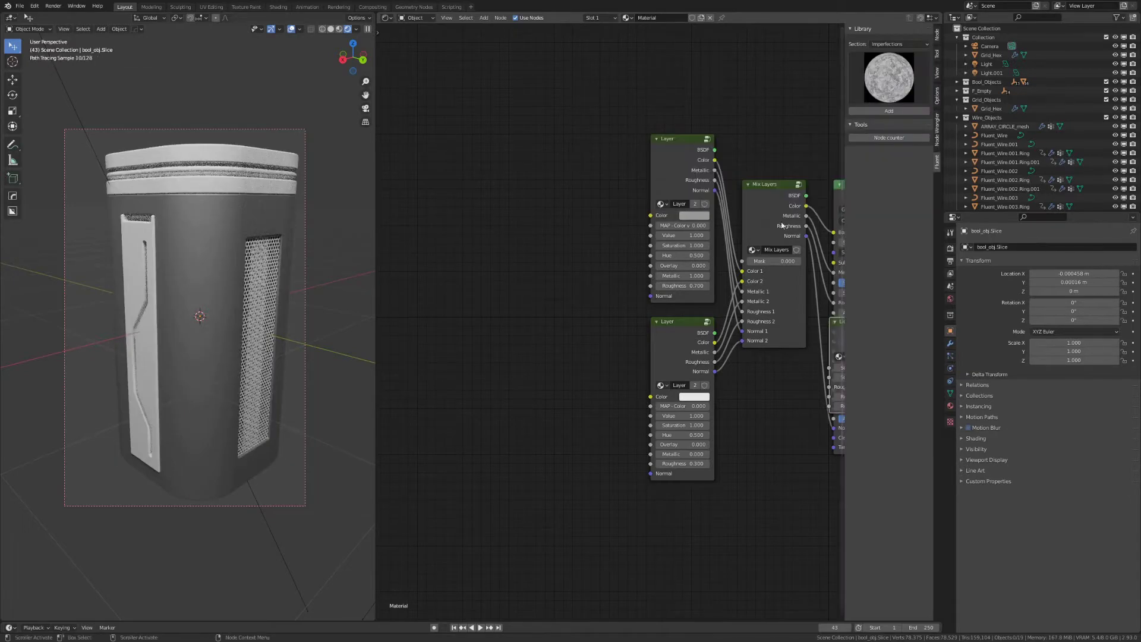
Place the Liquid Stain 2 node before the first Layer node and link its Roughness output to that layer's Roughness input
middle_drag(769, 321, 718, 285)
drag(790, 286, 516, 219)
click(492, 176)
drag(543, 198, 600, 249)
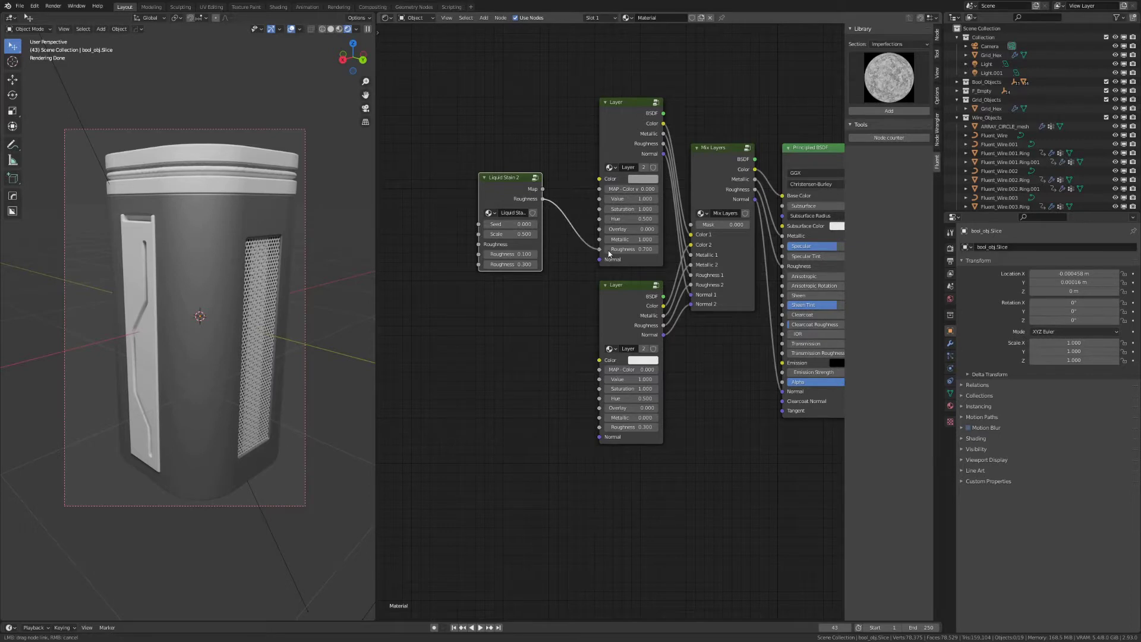
Set the two roughness values of the Liquid Stain 2 node to 0.6 and 0.8
click(514, 254)
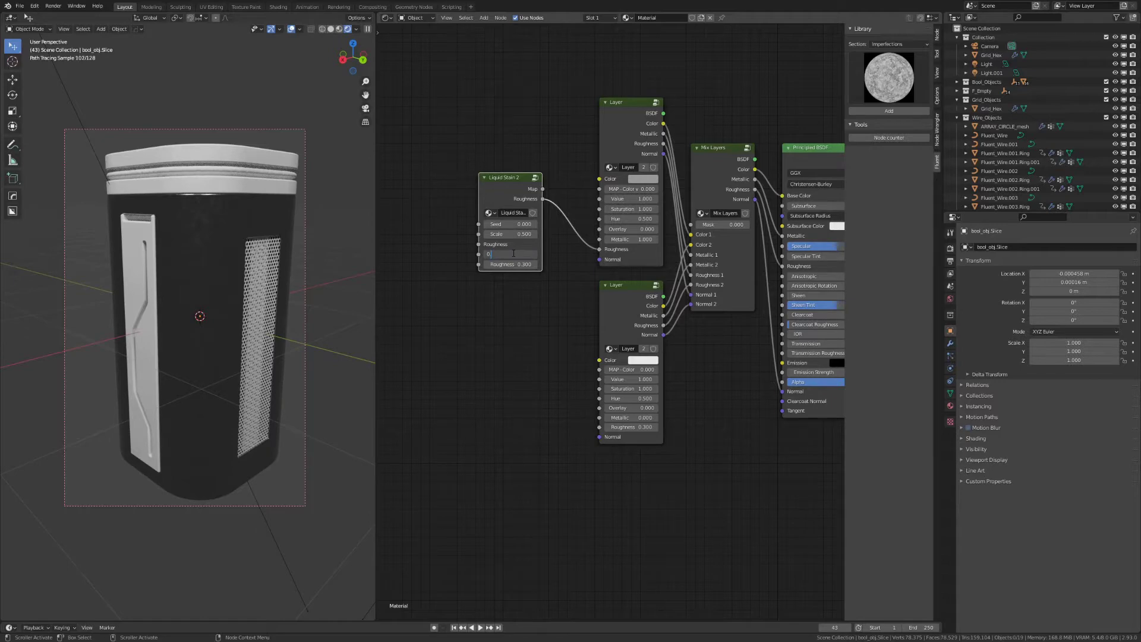
text(0.6)
key(Return)
click(521, 263)
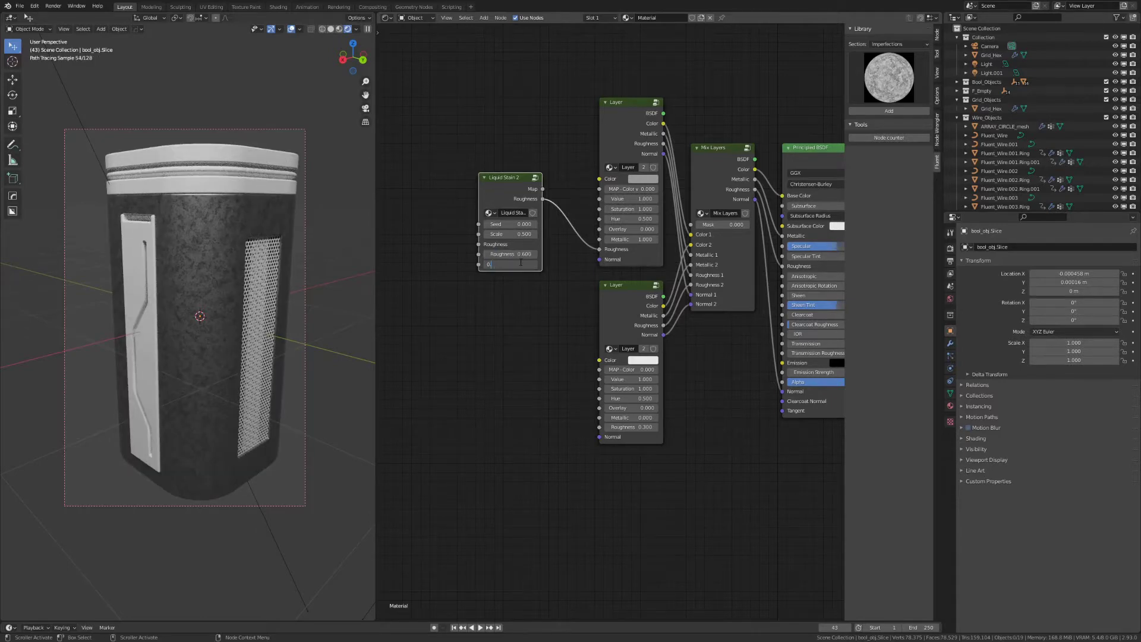
text(0.8)
key(Return)
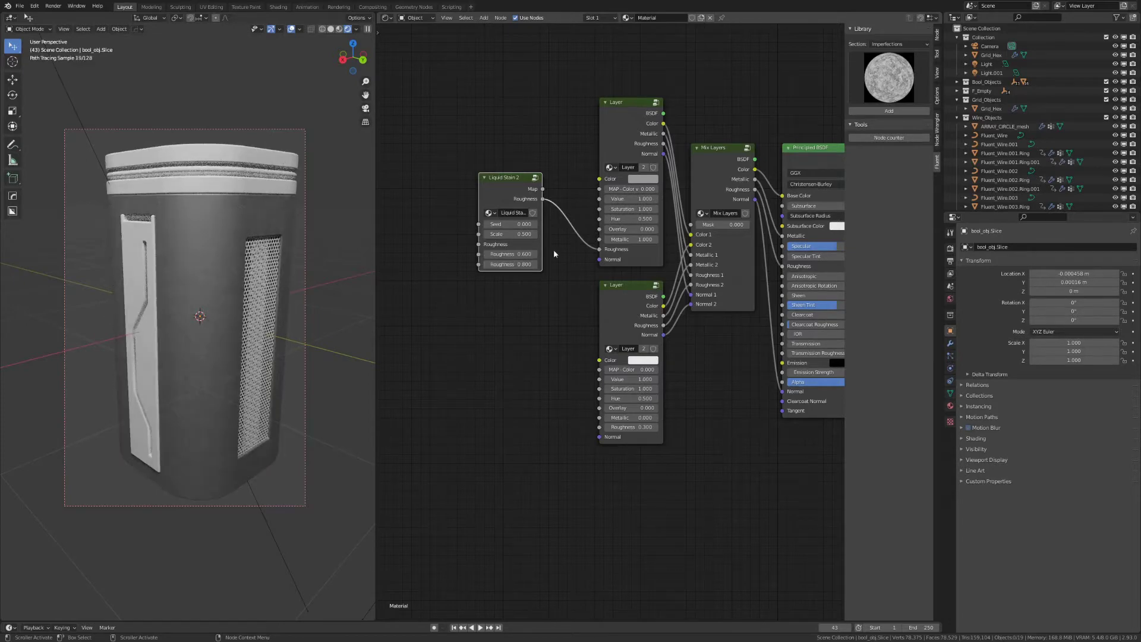
scroll(233, 281, up, 5)
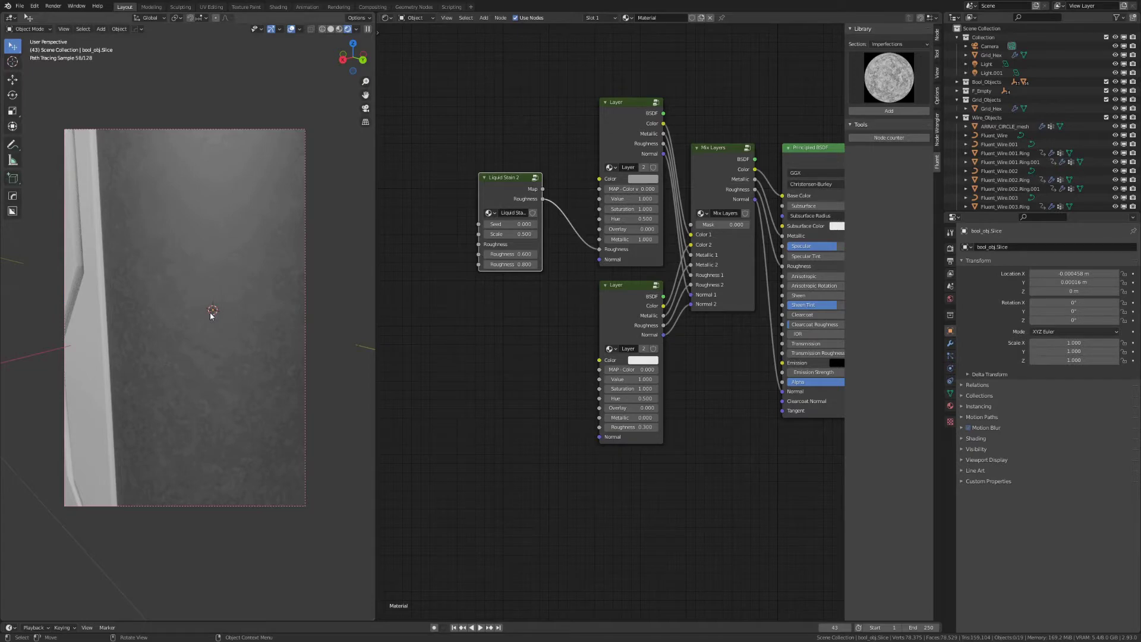
scroll(211, 315, down, 5)
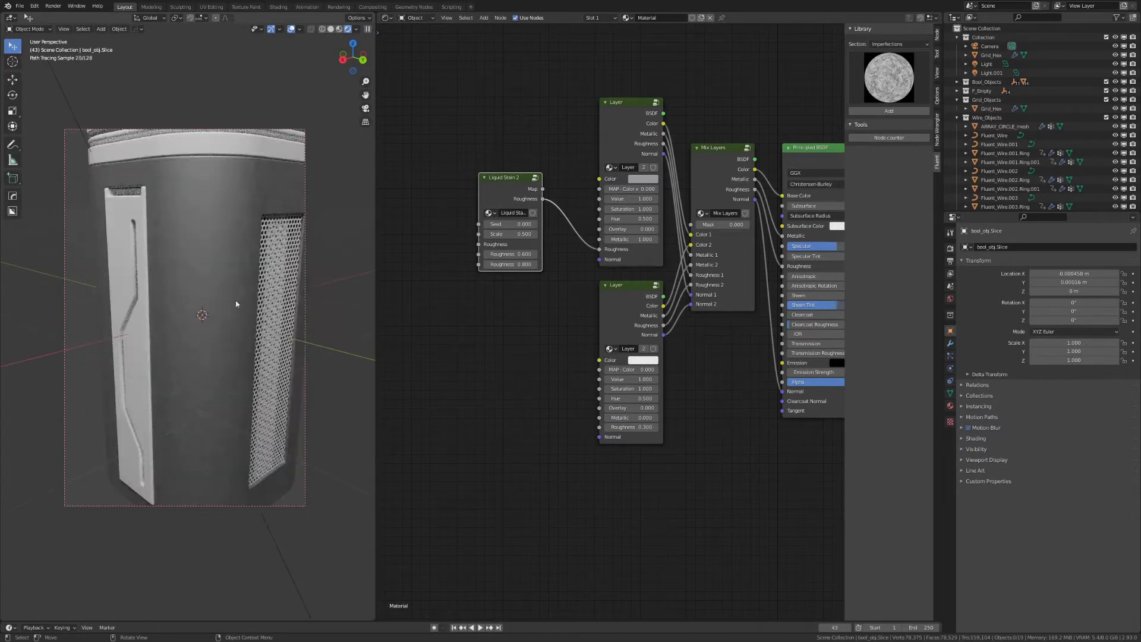
Set the Scale of the Liquid Stain 2 node to 0.2
click(510, 233)
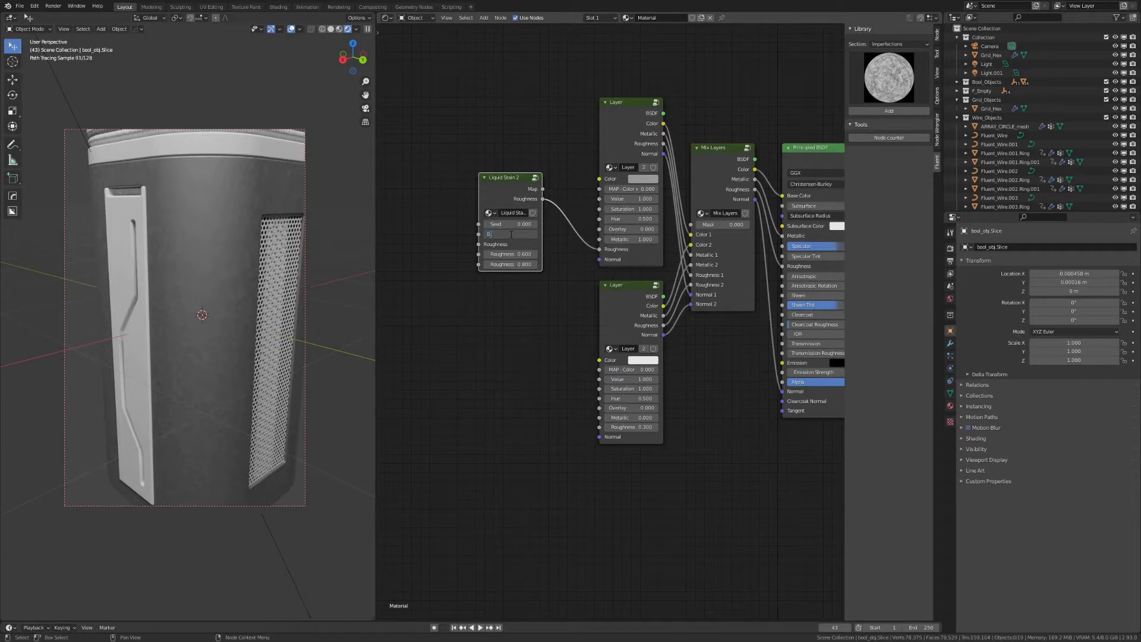
text(0.2)
key(Return)
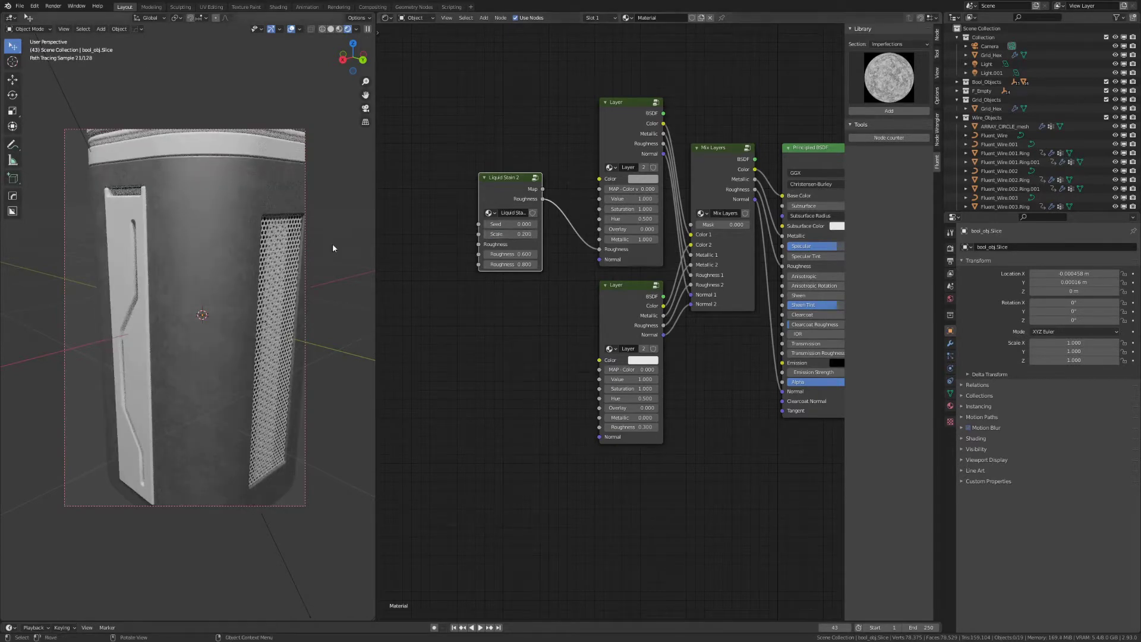
scroll(261, 233, up, 6)
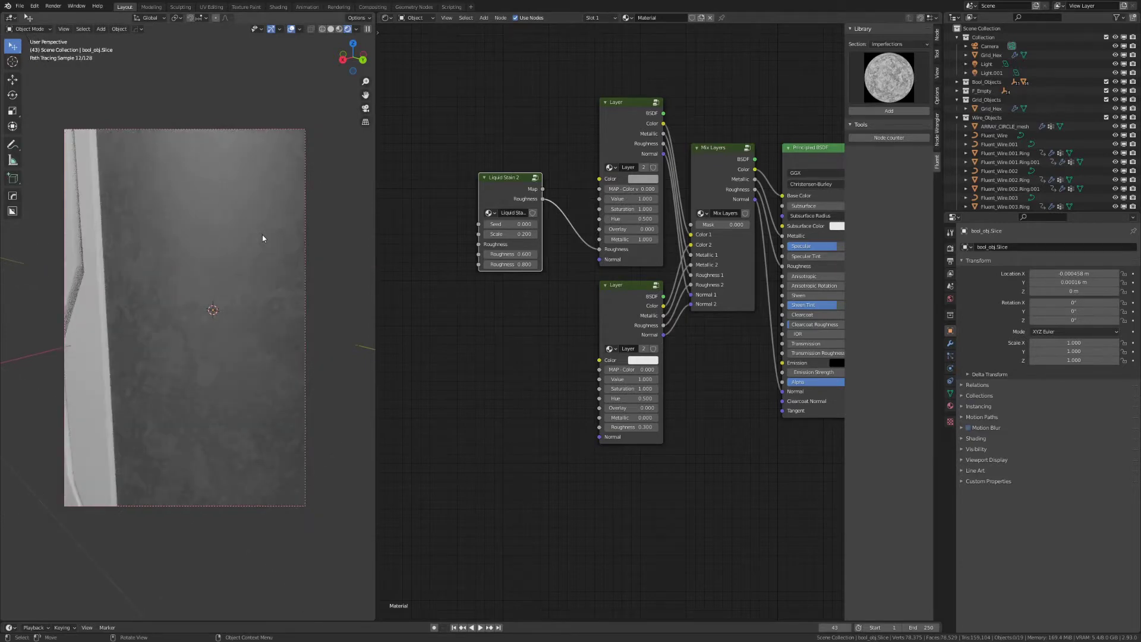
scroll(262, 237, down, 2)
Add a Fluent All Edges mask feeding the Mix Layers node's Mask input, and place it below the Liquid Stain 2 node
mouse_move(500, 188)
mouse_down()
mouse_move(454, 202)
mouse_move(512, 181)
mouse_up()
middle_drag(517, 321, 471, 317)
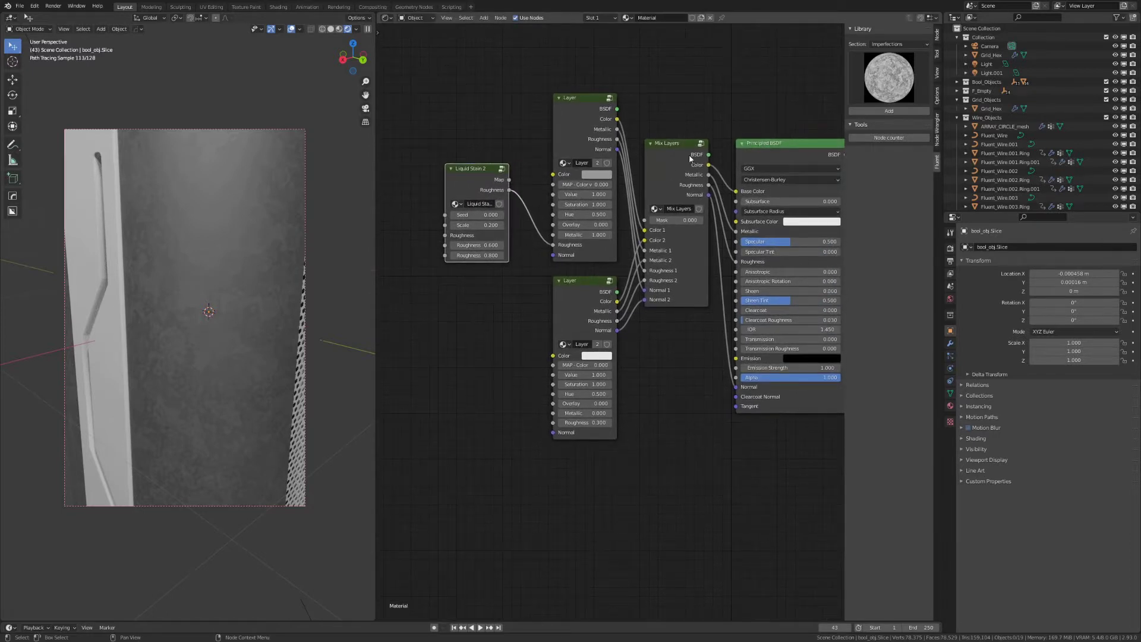
middle_drag(415, 373, 520, 349)
scroll(499, 338, down, 1)
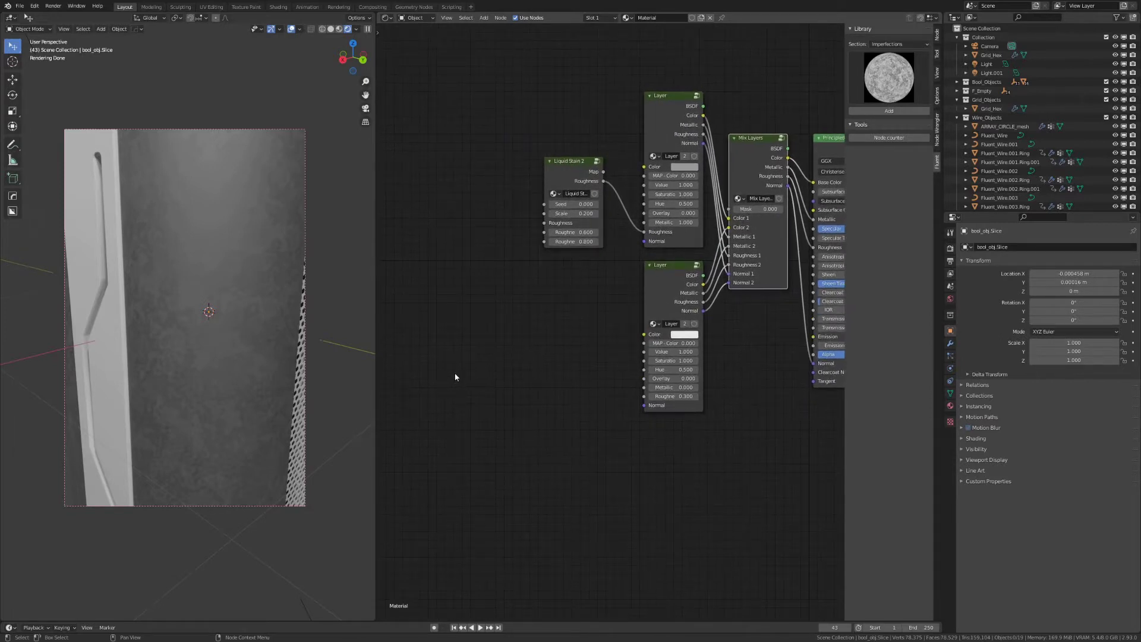
key(f)
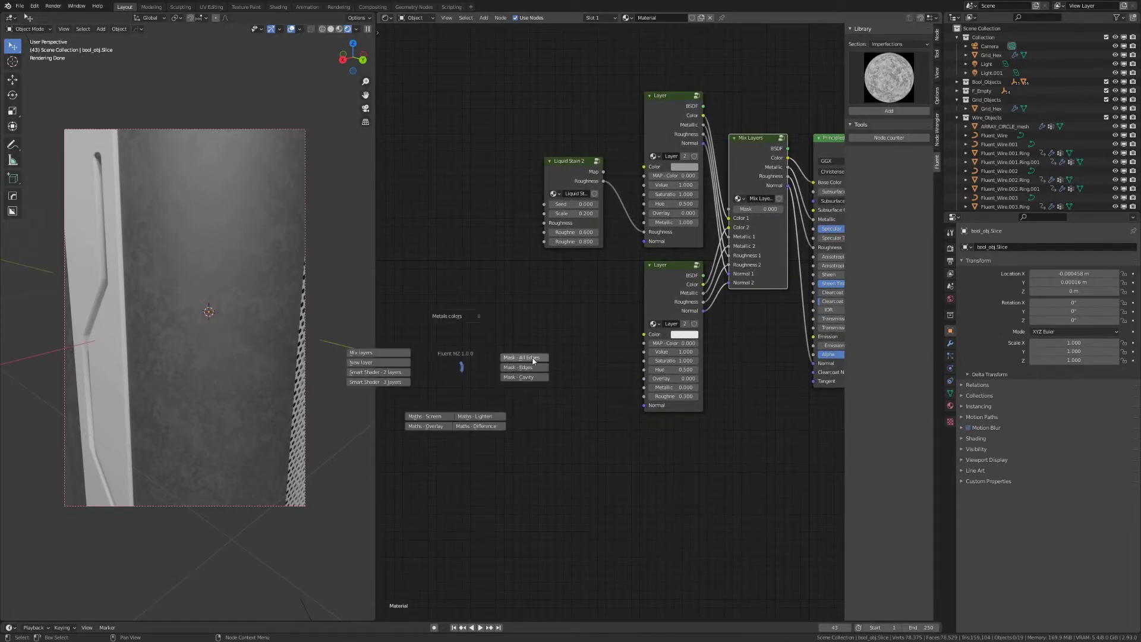
click(535, 359)
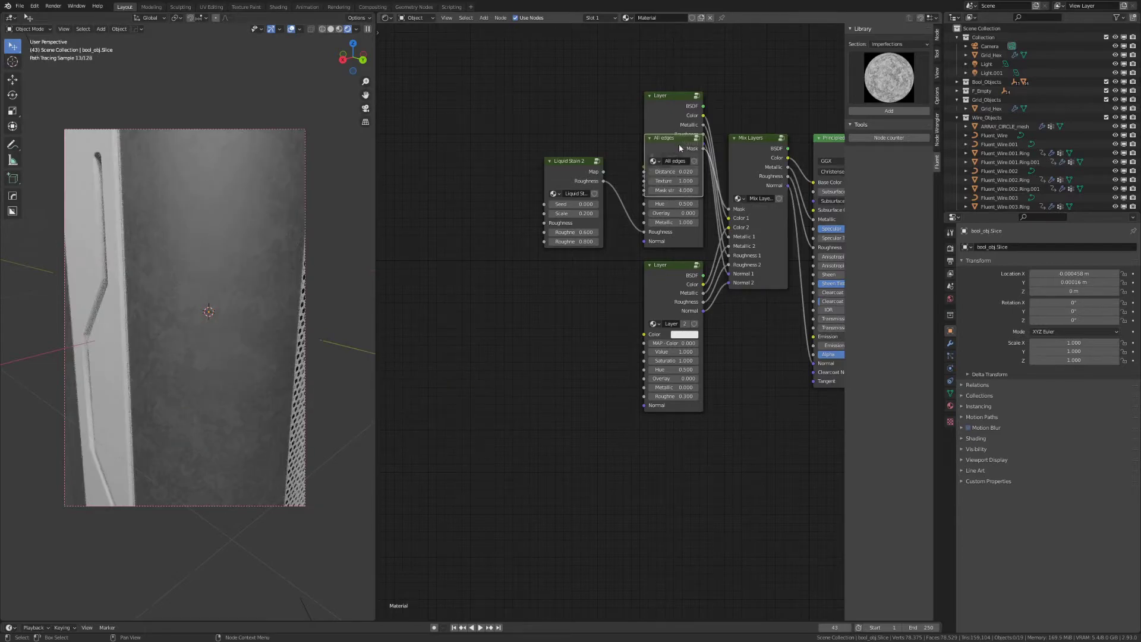
click(552, 318)
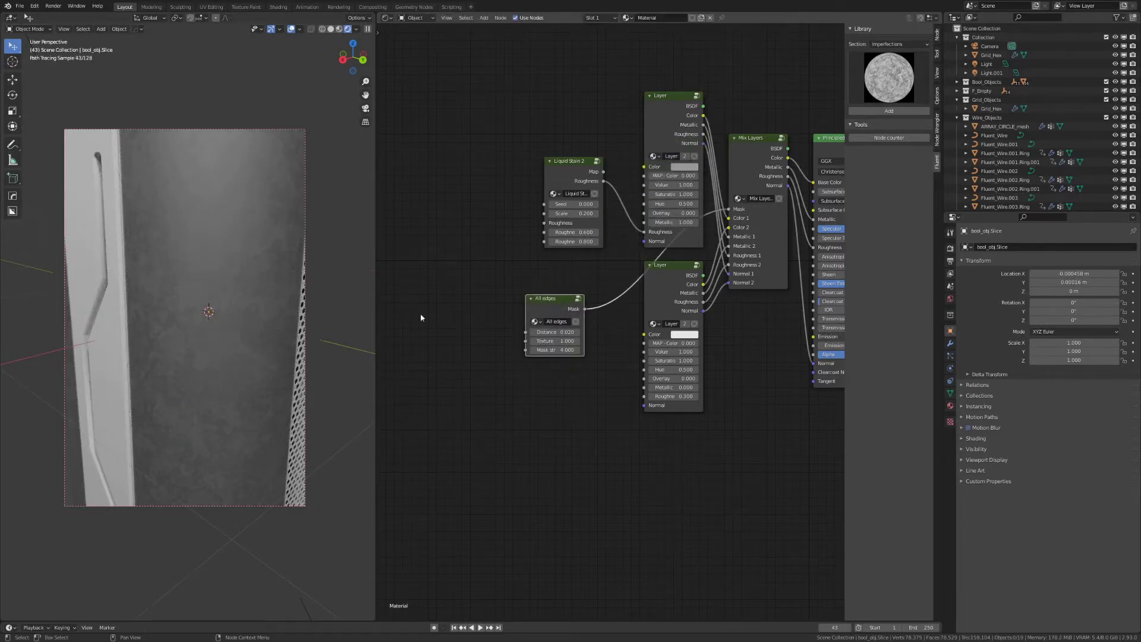
Add a Grunge 03 node from the Grunges section before the All edges node and link its Result output to the Texture input
scroll(251, 277, down, 4)
shift+middle_drag(211, 267, 244, 332)
scroll(192, 283, up, 5)
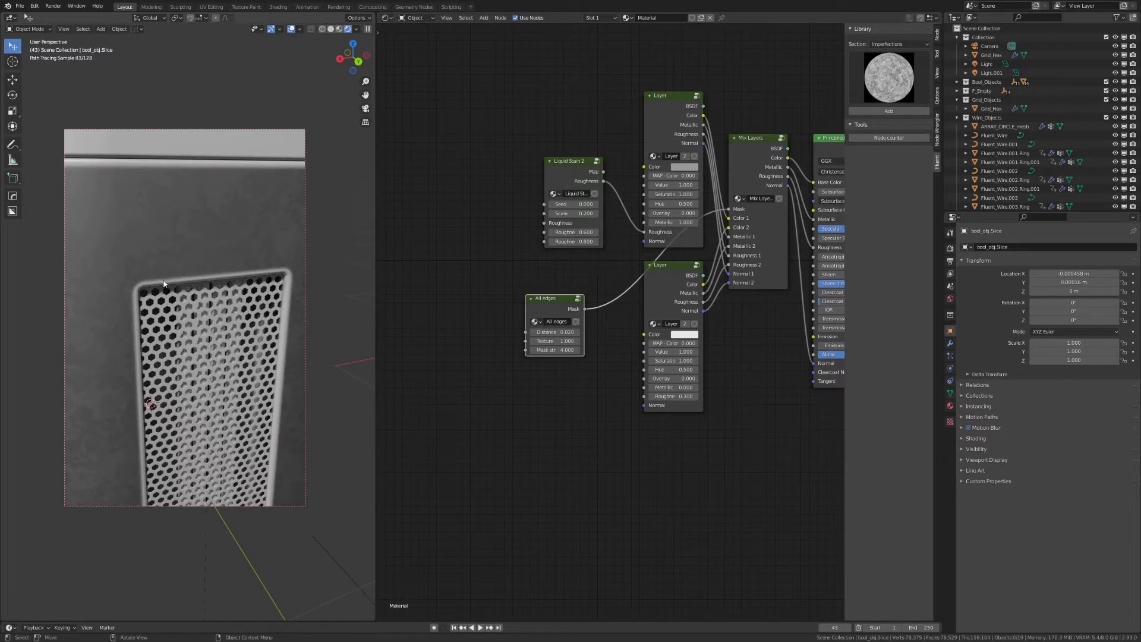
middle_drag(495, 298, 620, 292)
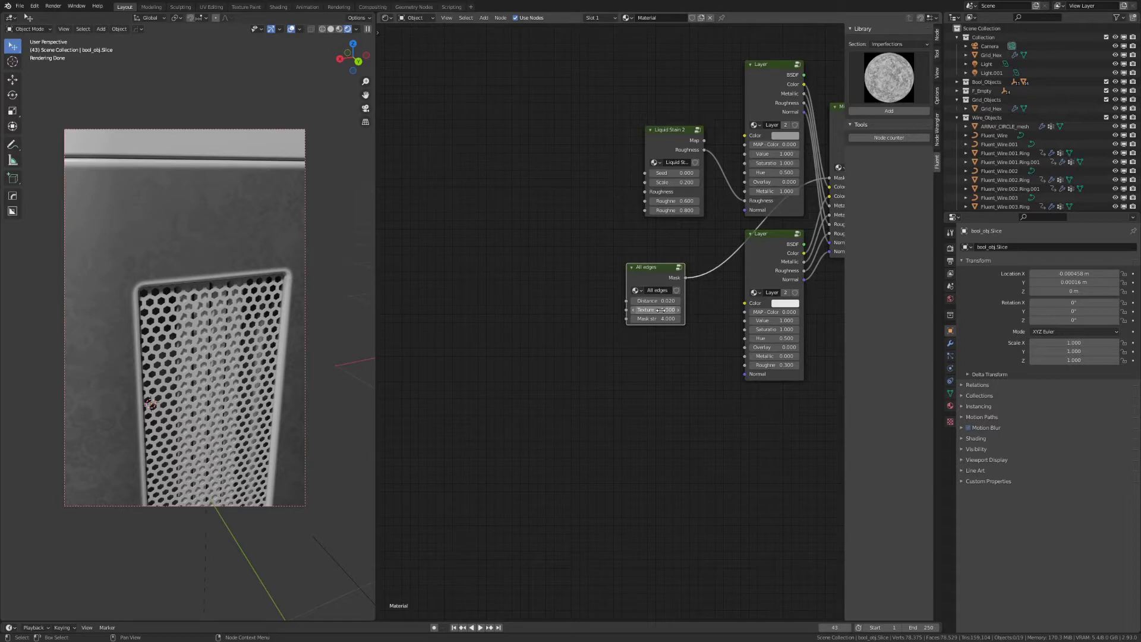
click(898, 44)
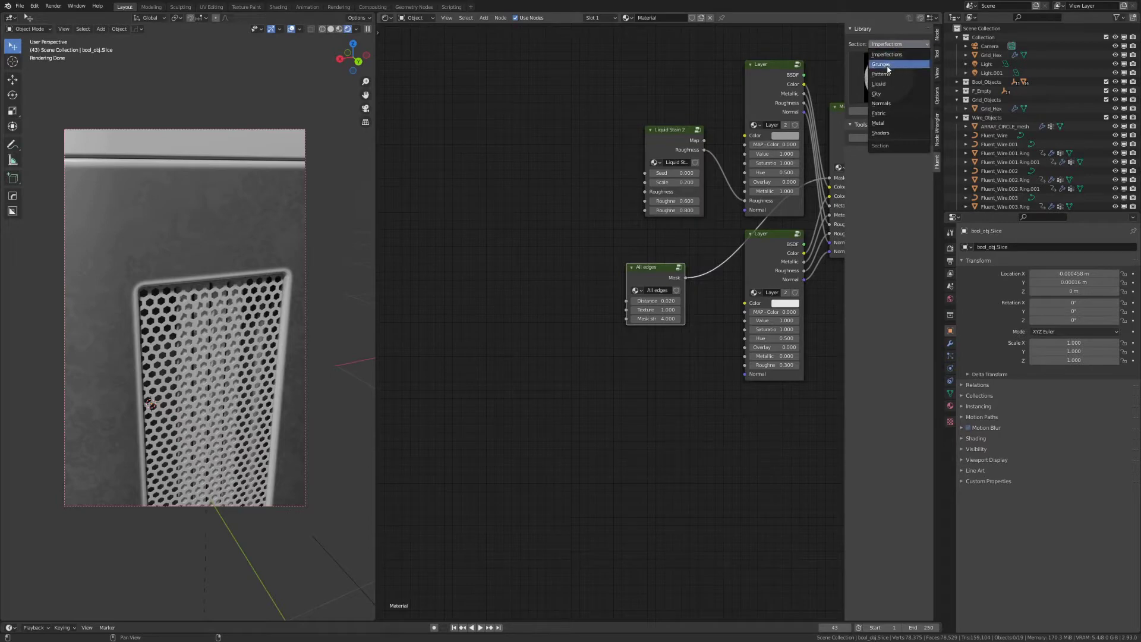
click(886, 65)
click(888, 69)
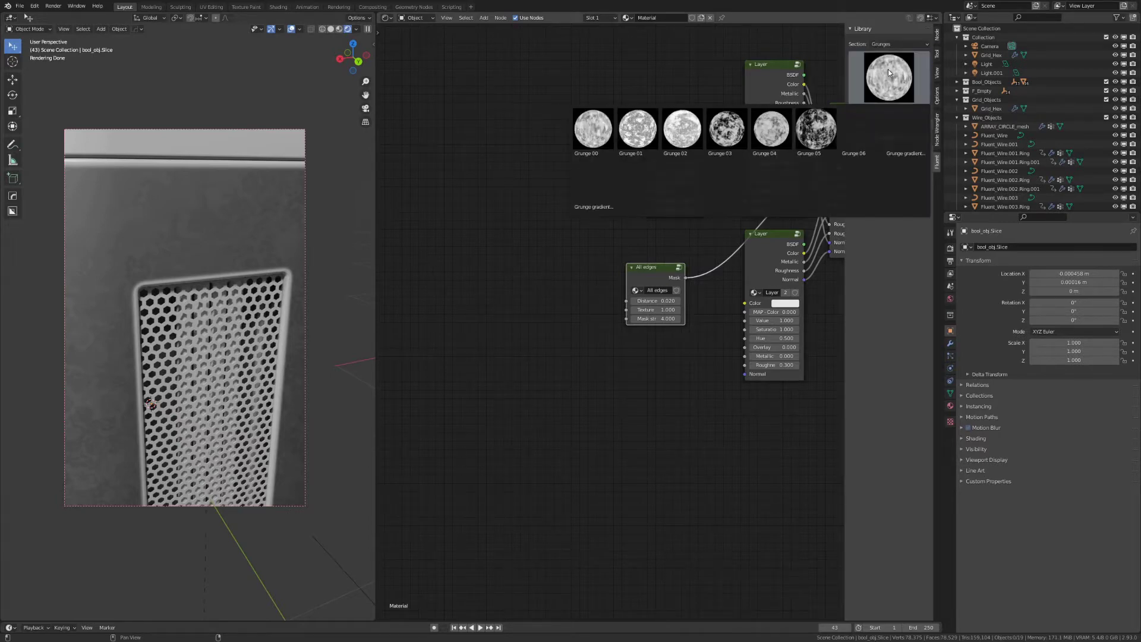
click(735, 125)
click(889, 111)
click(553, 280)
drag(589, 278, 633, 313)
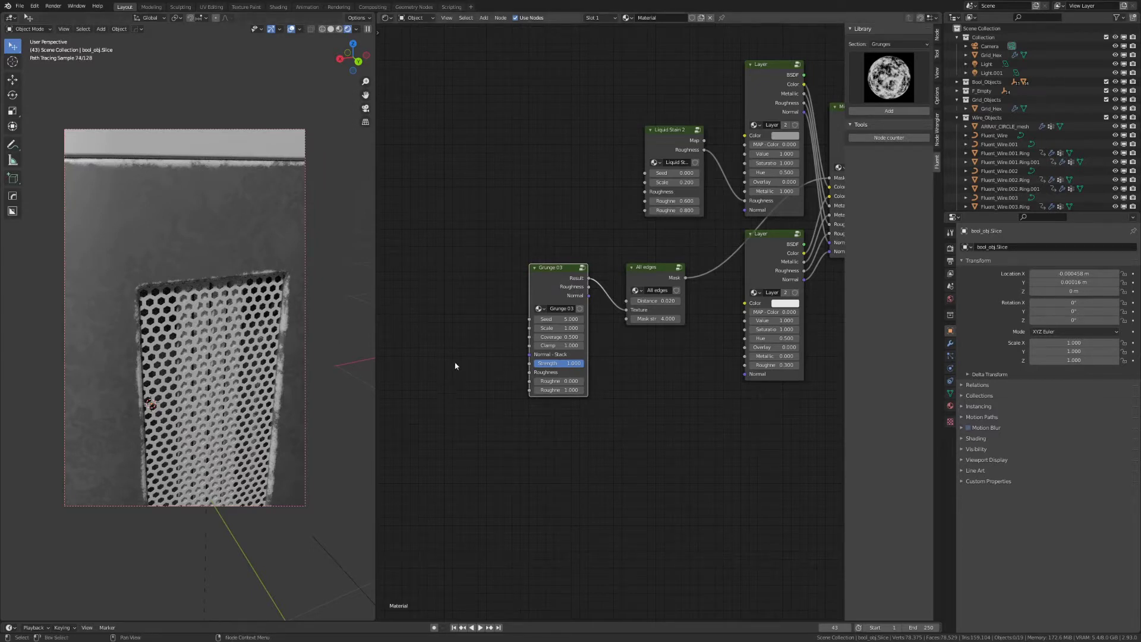
Set the Grunge 03 node's Scale to 1 and Coverage to 0.4, and link its Normal output to the lower Layer node's Normal input
click(561, 328)
key(Return)
click(559, 337)
text(0.5)
key(Return)
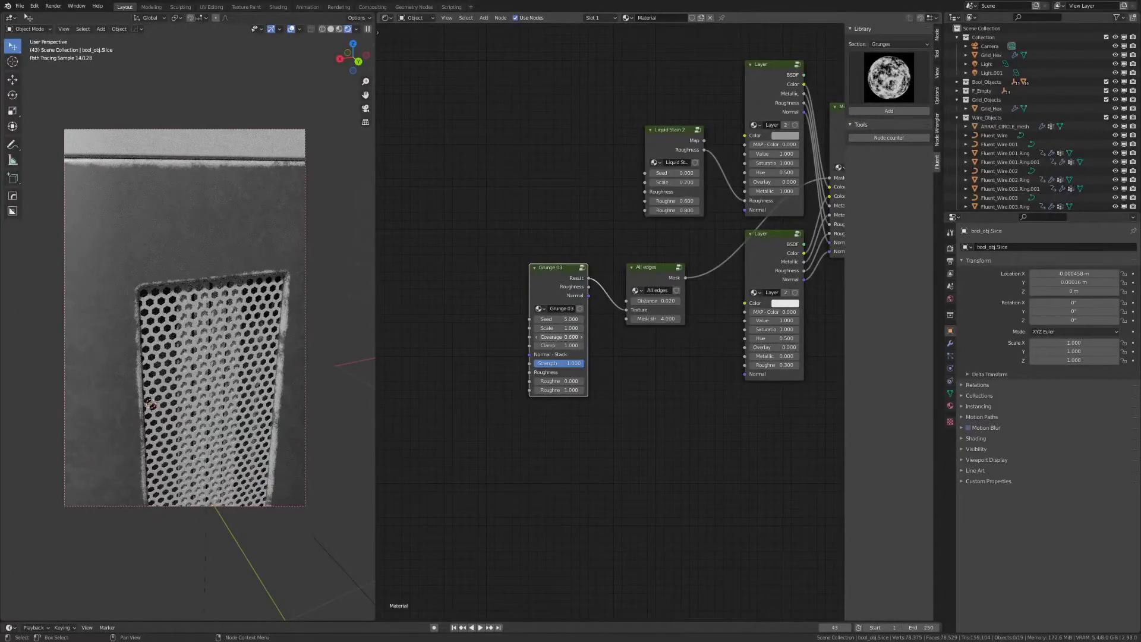
ctrl+drag(558, 337, 523, 337)
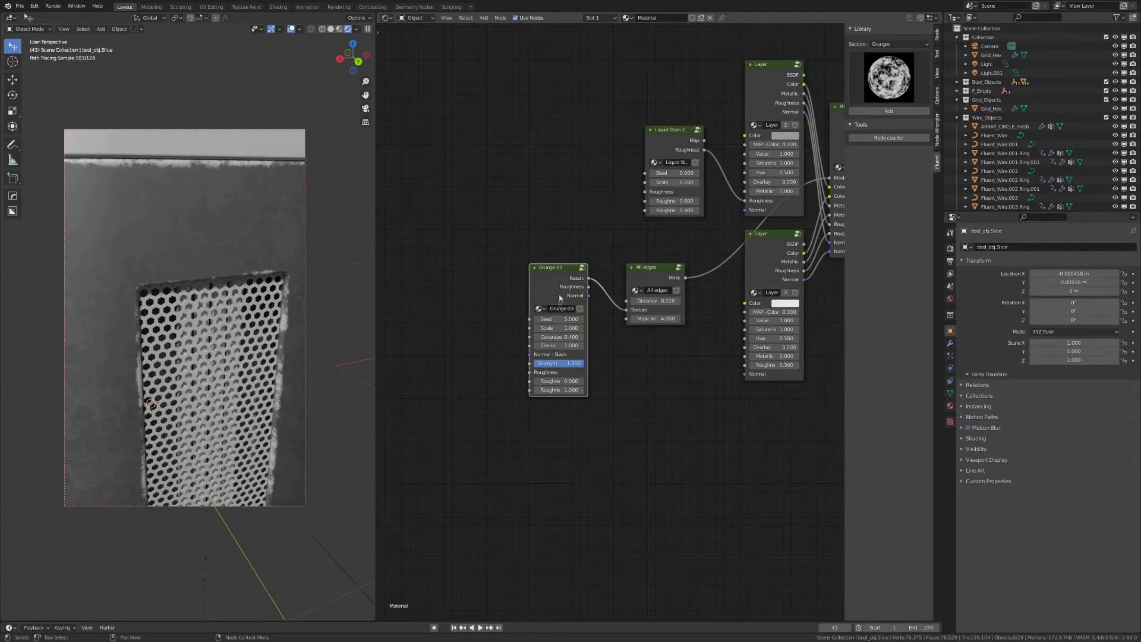
drag(564, 286, 745, 374)
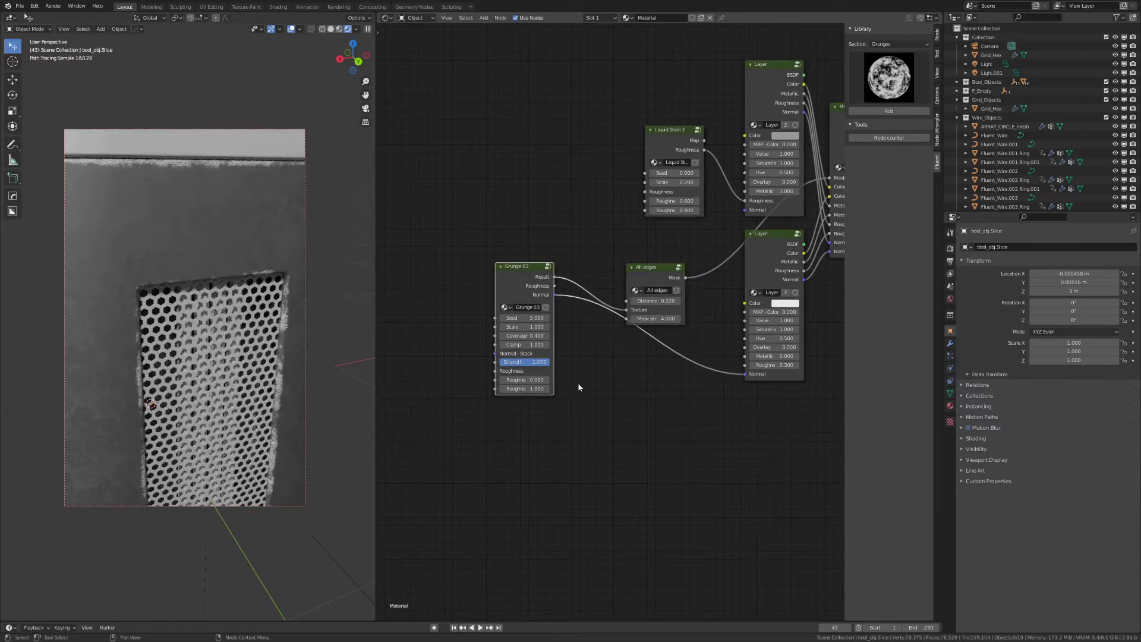
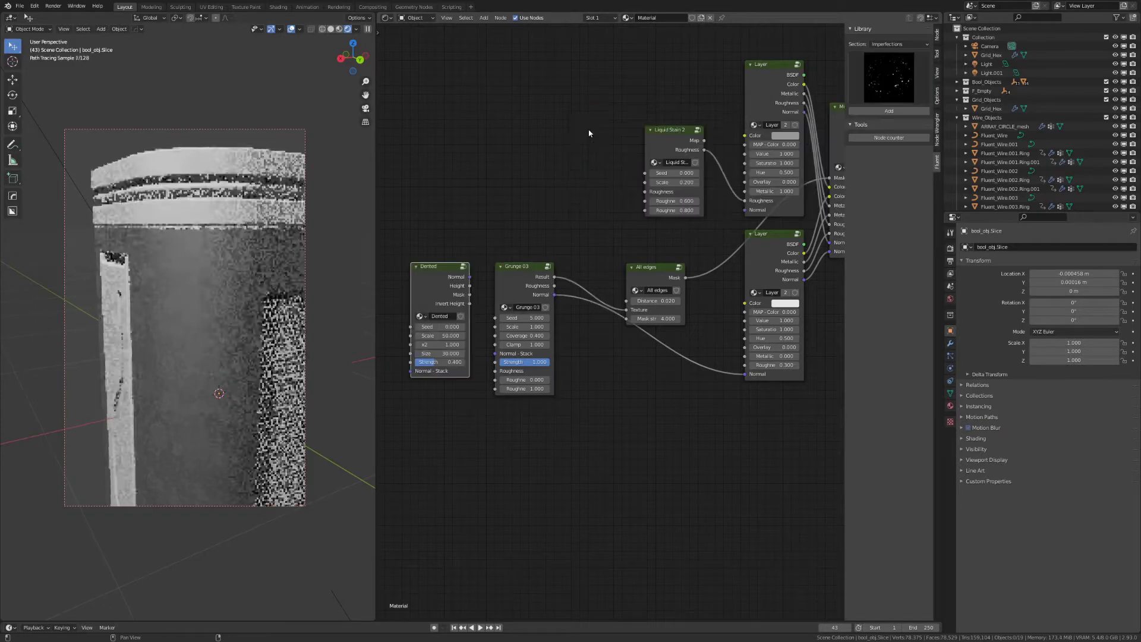
Insert the Dented node between the Grunge 03 node's Normal output and the lower Layer node's Normal input, using its Normal - Stack input
drag(427, 285, 576, 429)
drag(518, 275, 471, 266)
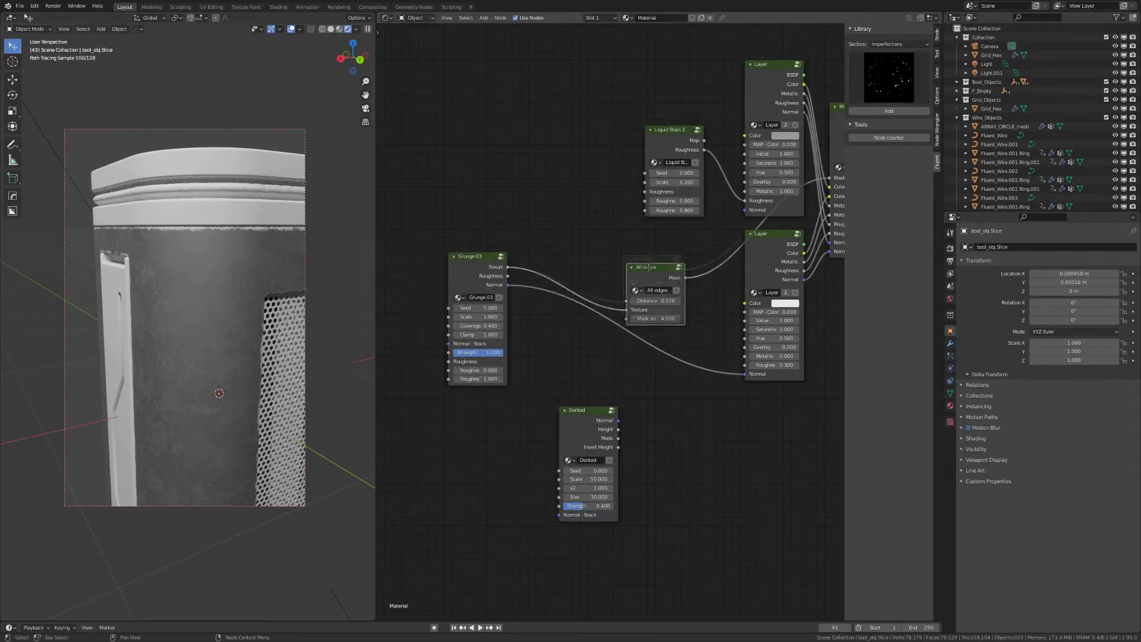
drag(654, 270, 608, 234)
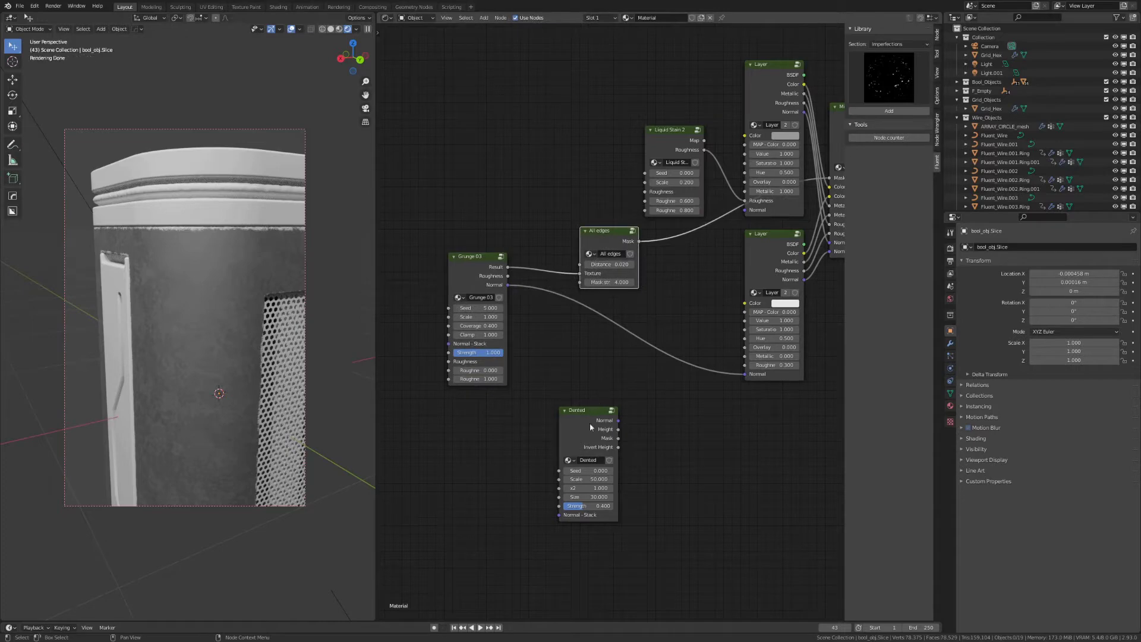
drag(590, 427, 573, 314)
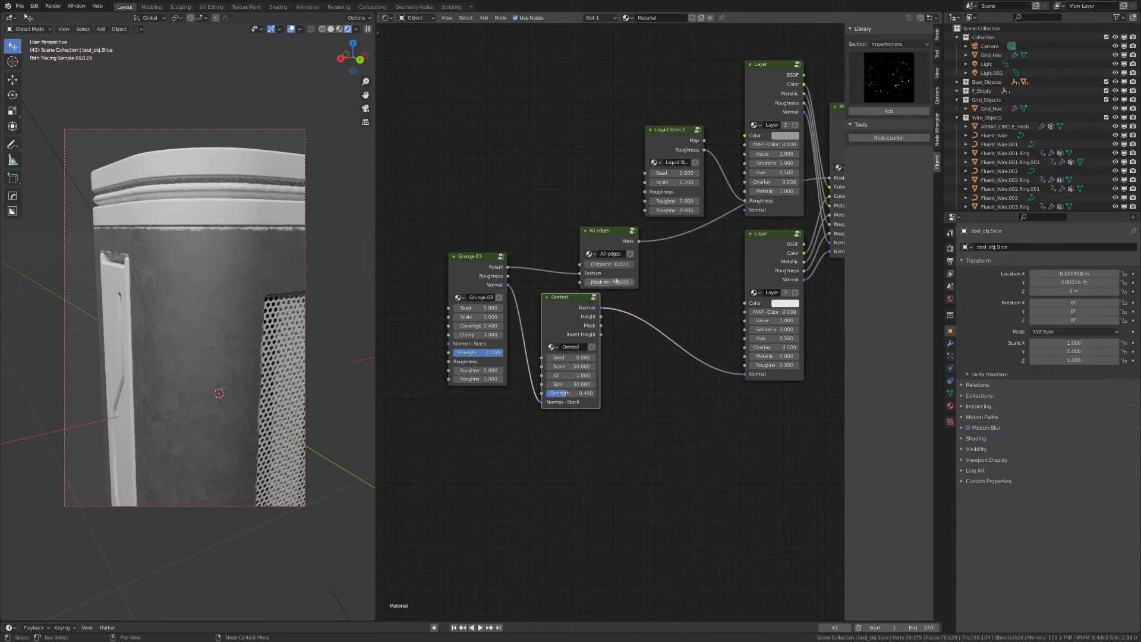
Insert a Maths Lighten node after the All edges mask and link the Dented node's Mask output to its B input
drag(620, 241, 586, 228)
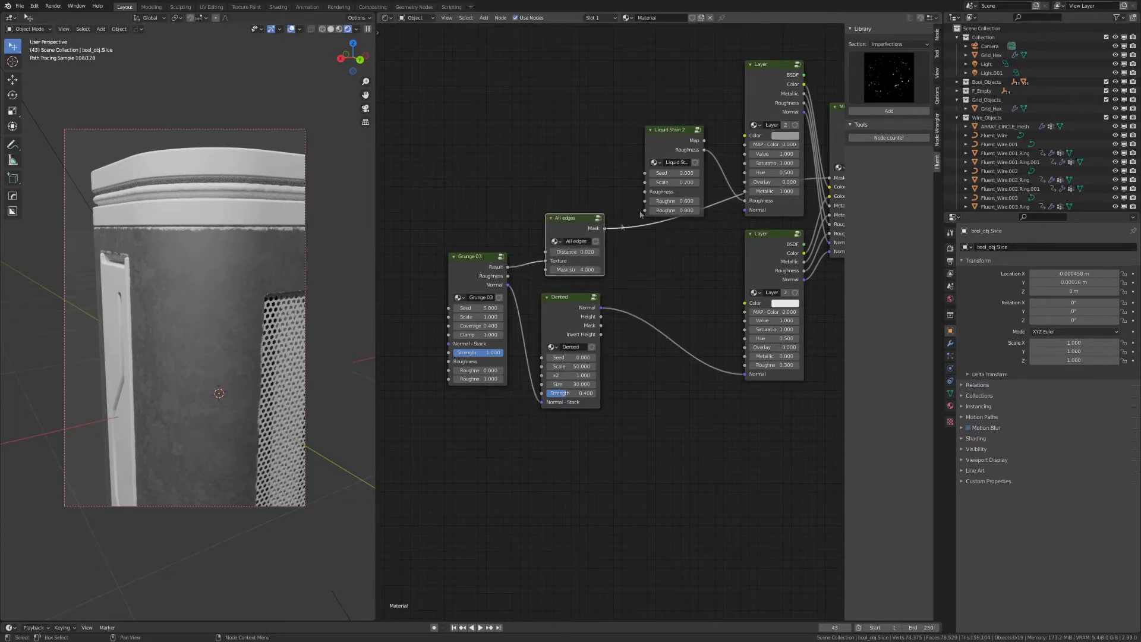
drag(670, 142, 662, 113)
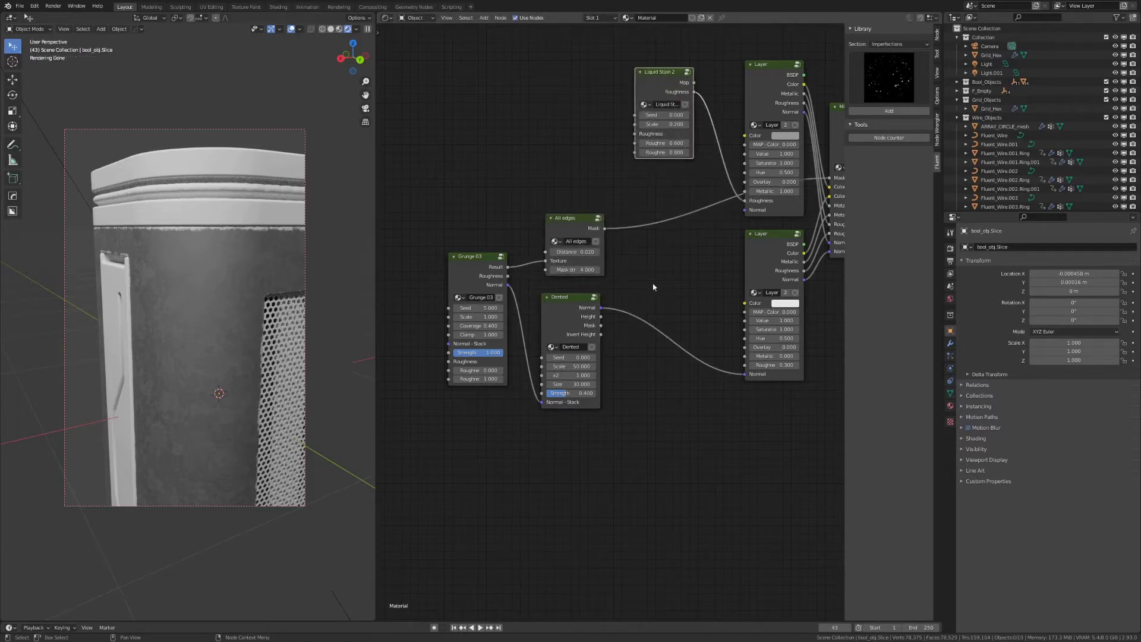
key(f)
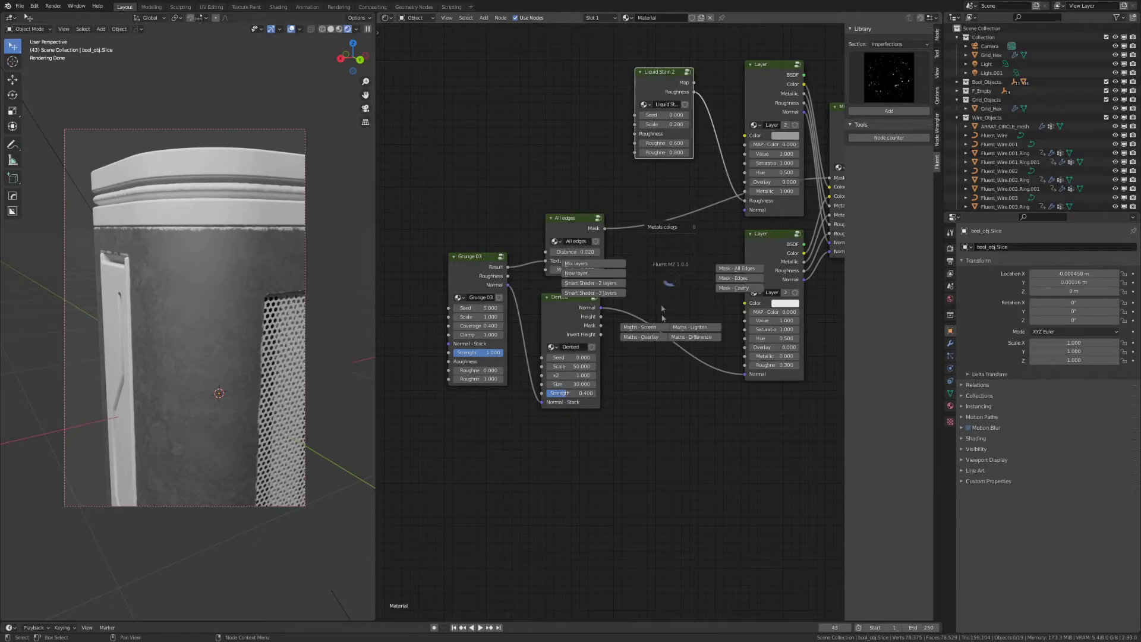
click(698, 327)
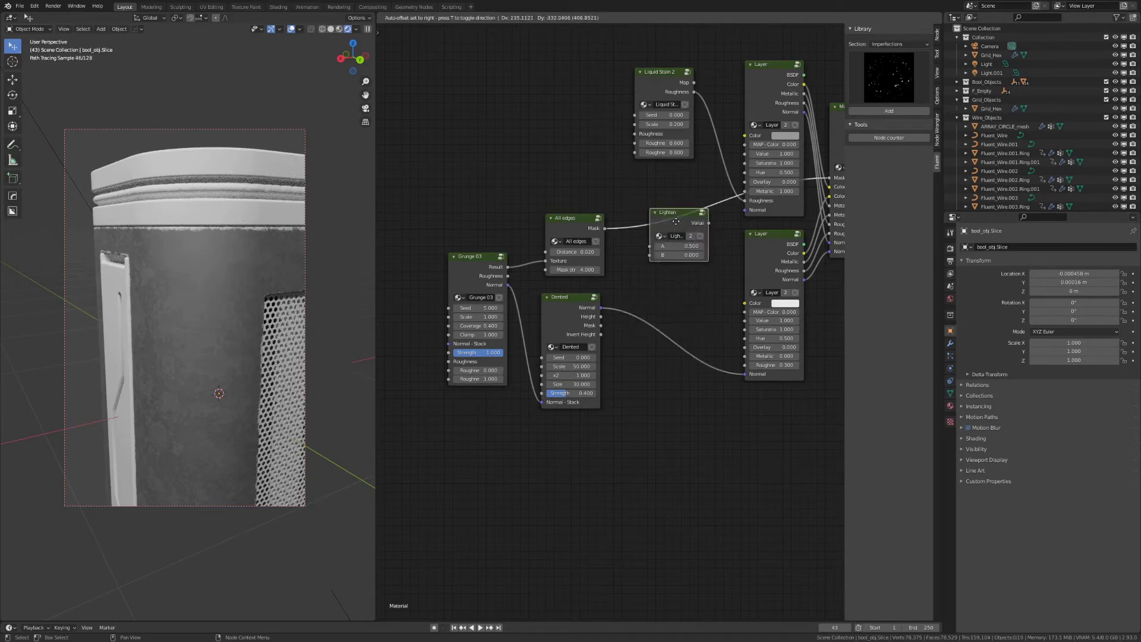
click(667, 219)
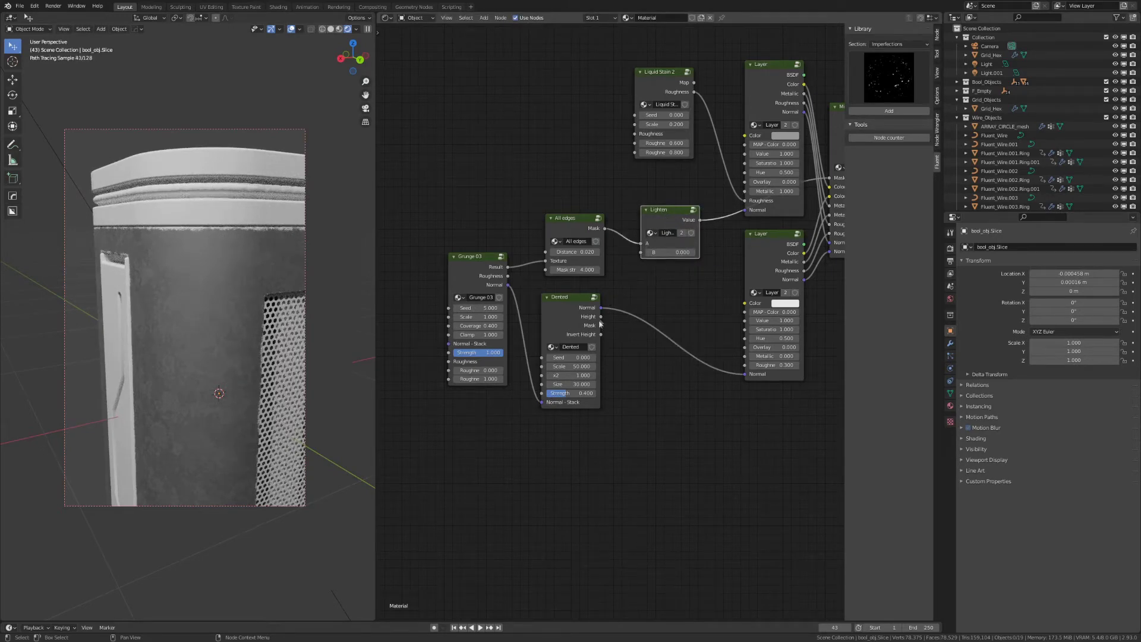
drag(601, 326, 645, 257)
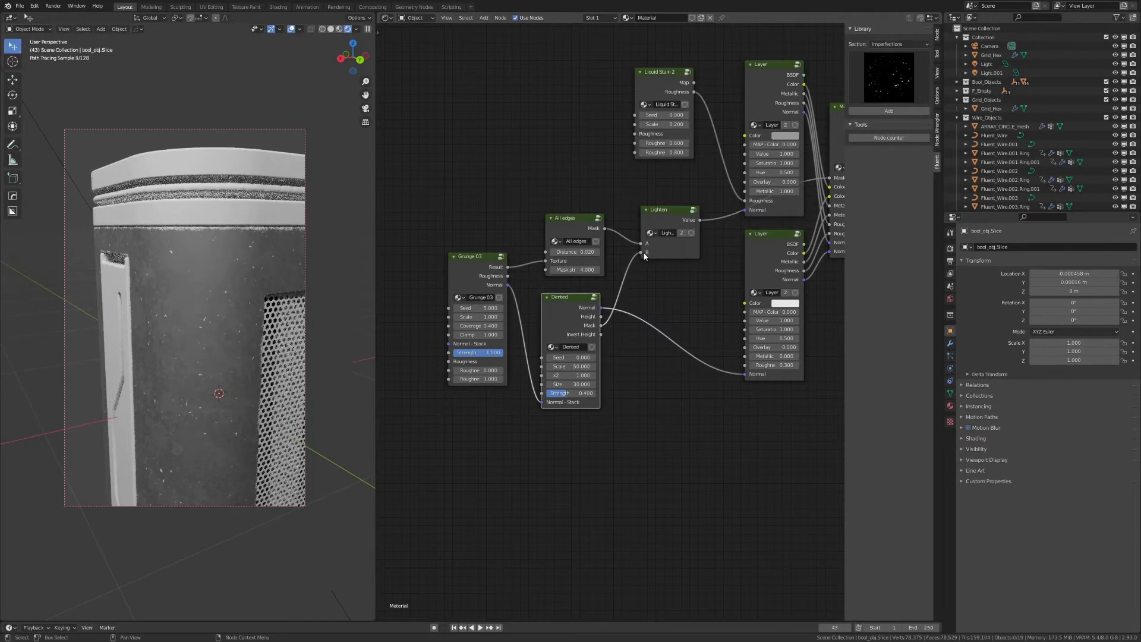
Set the Dented node's x2 value to 0 and its Scale to 10
scroll(238, 321, up, 7)
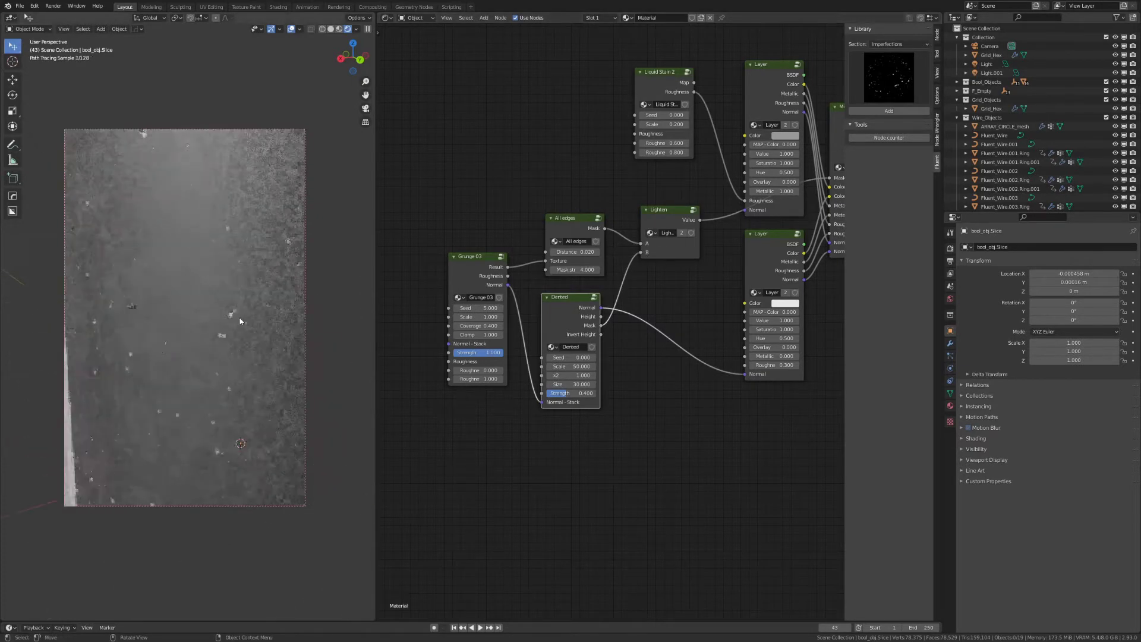
scroll(250, 314, up, 2)
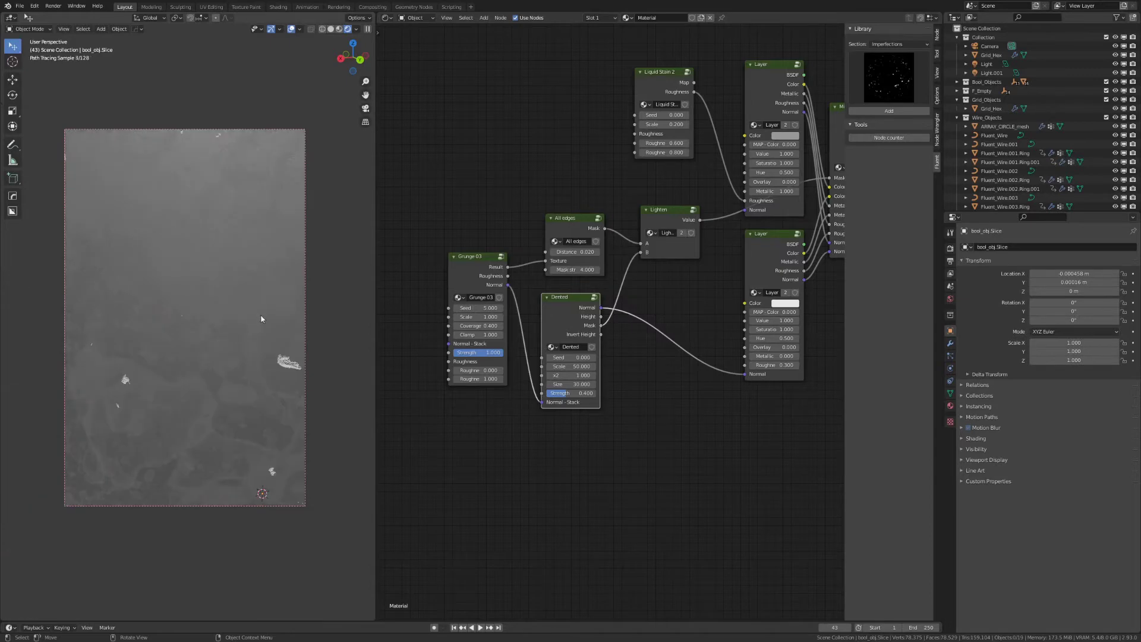
mouse_move(252, 314)
middle_down()
mouse_move(291, 311)
mouse_move(163, 295)
middle_up()
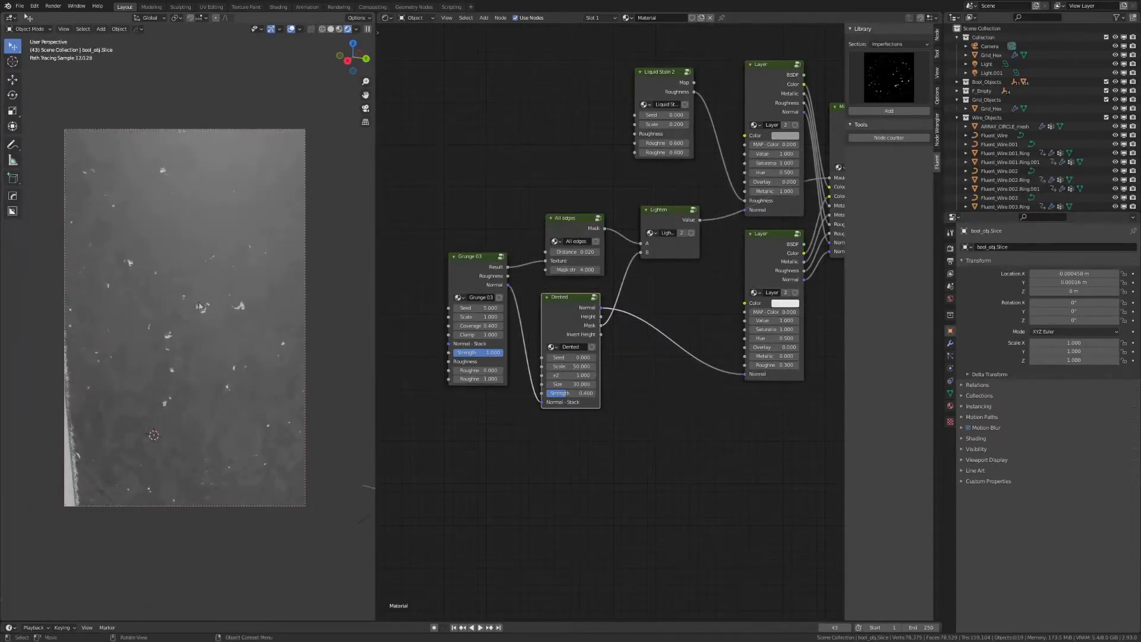
scroll(236, 309, down, 2)
shift+middle_drag(236, 308, 185, 289)
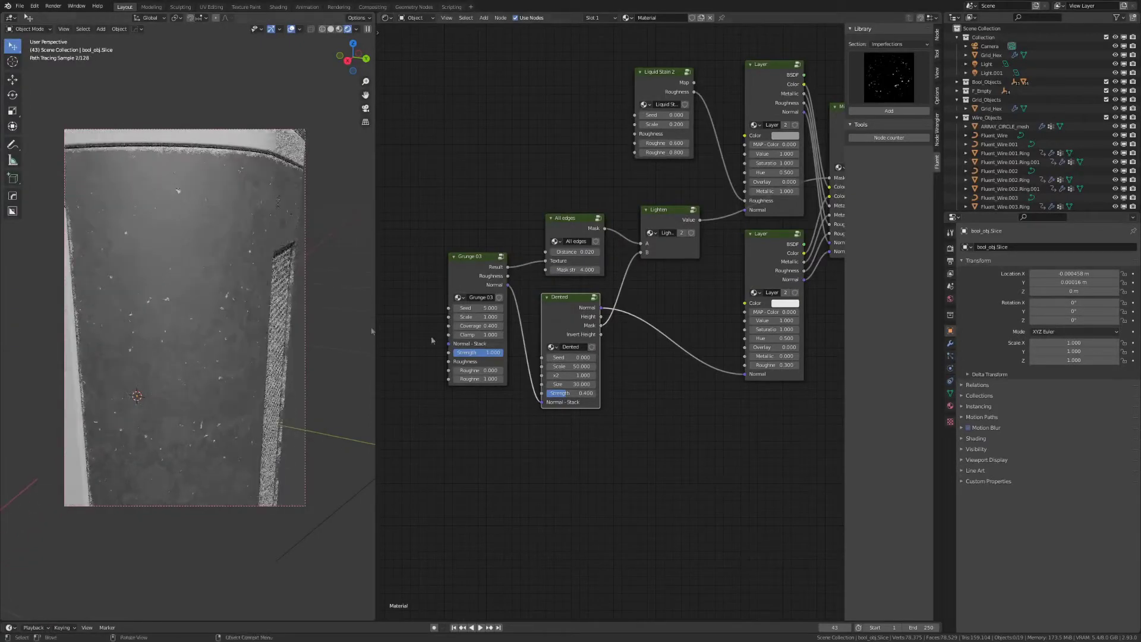
click(569, 376)
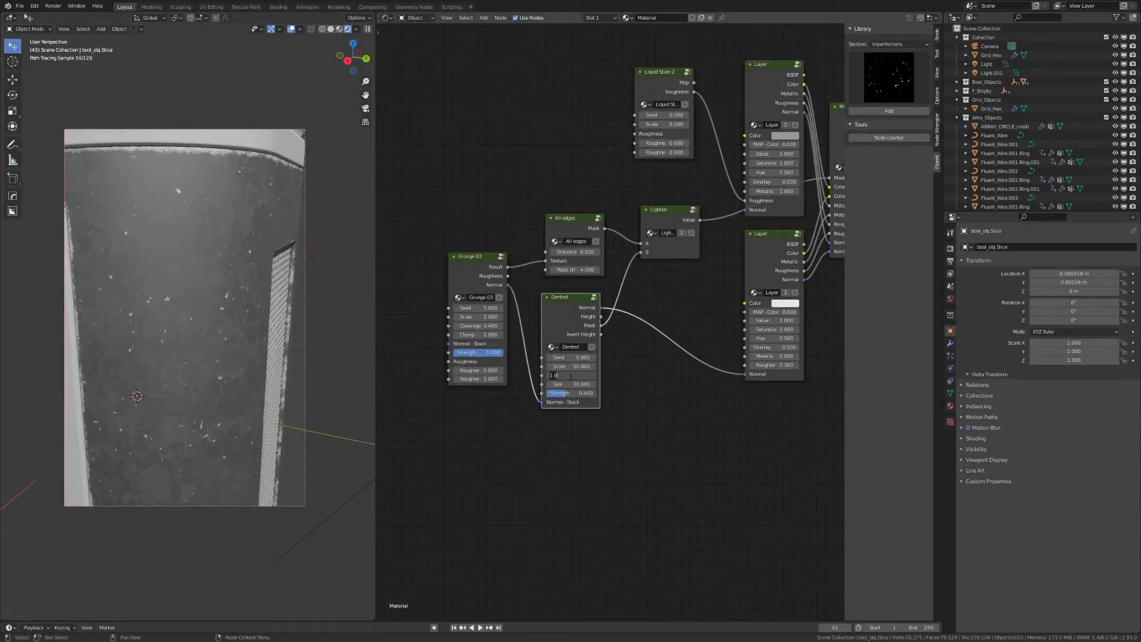
key(Return)
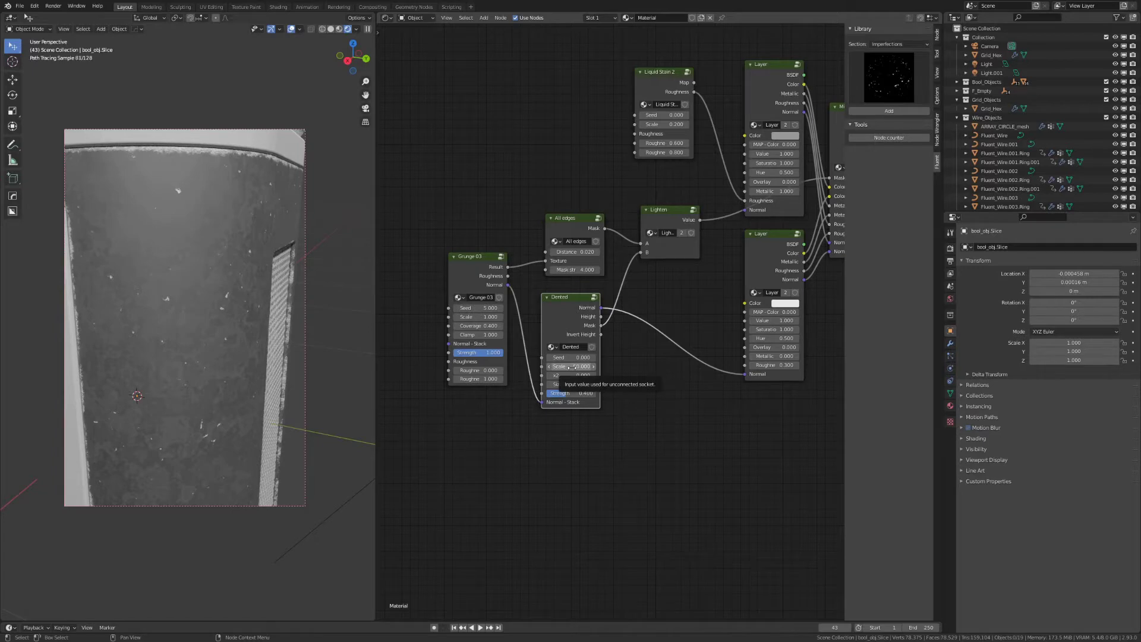
click(571, 367)
text(1)
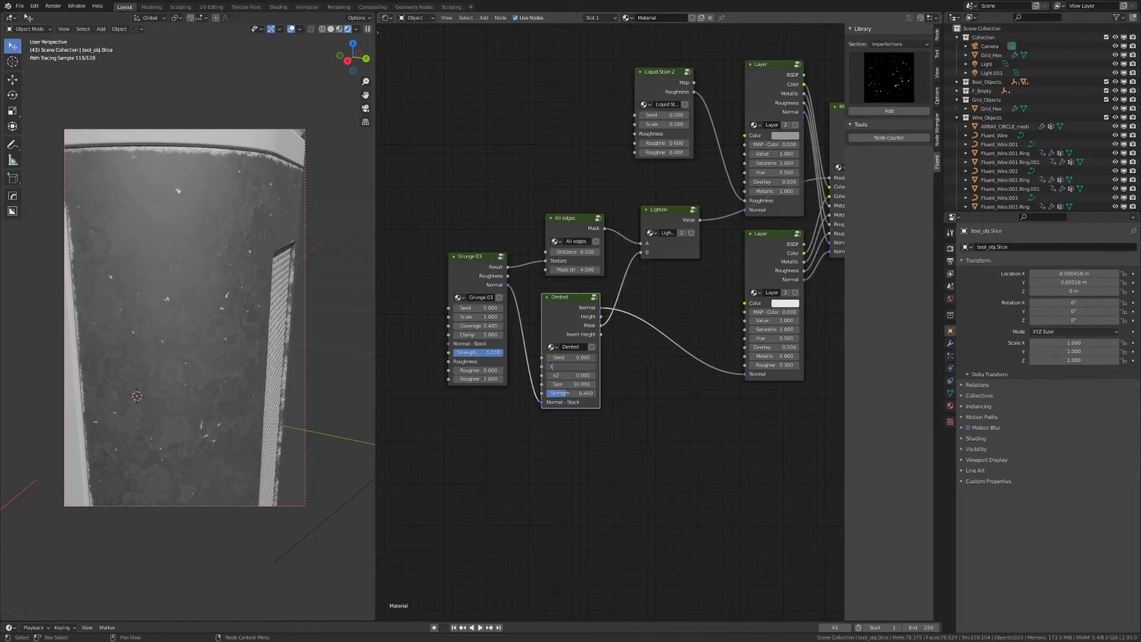
text(0)
key(Return)
Raise the Dented node's Seed to 0.4 to redistribute the dents on the container body
scroll(237, 329, down, 3)
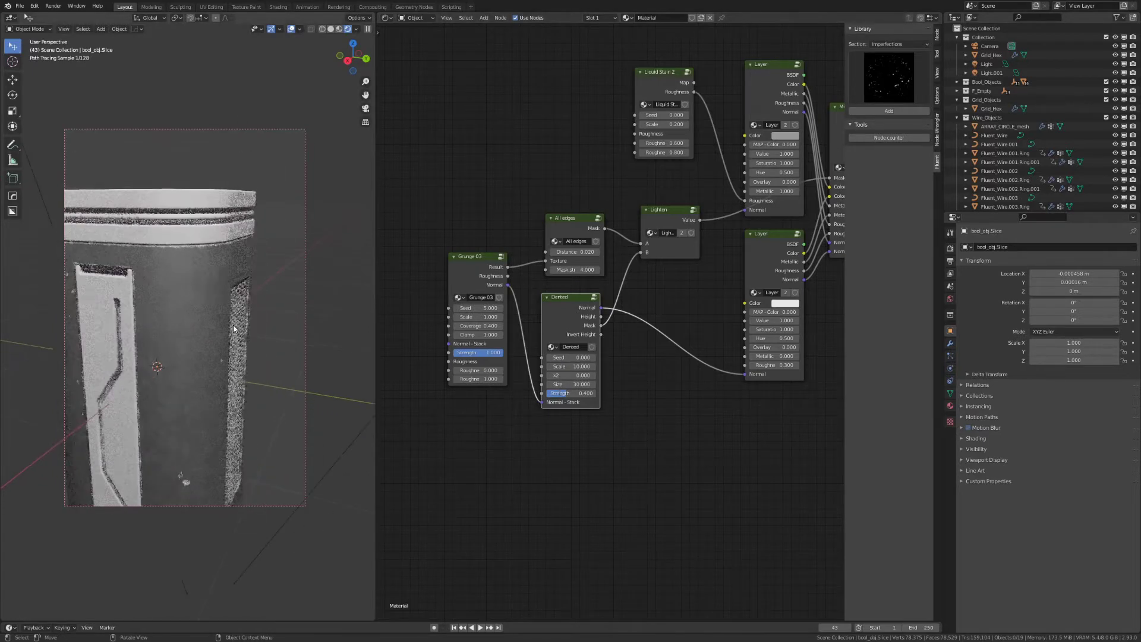
shift+middle_drag(207, 302, 208, 199)
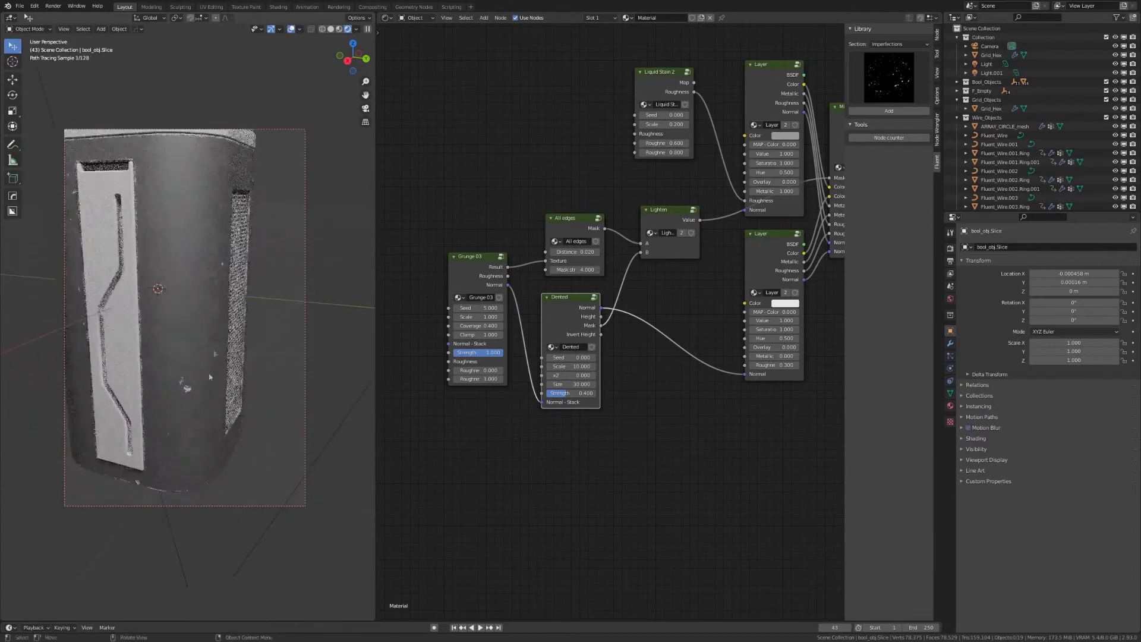
middle_drag(191, 381, 173, 337)
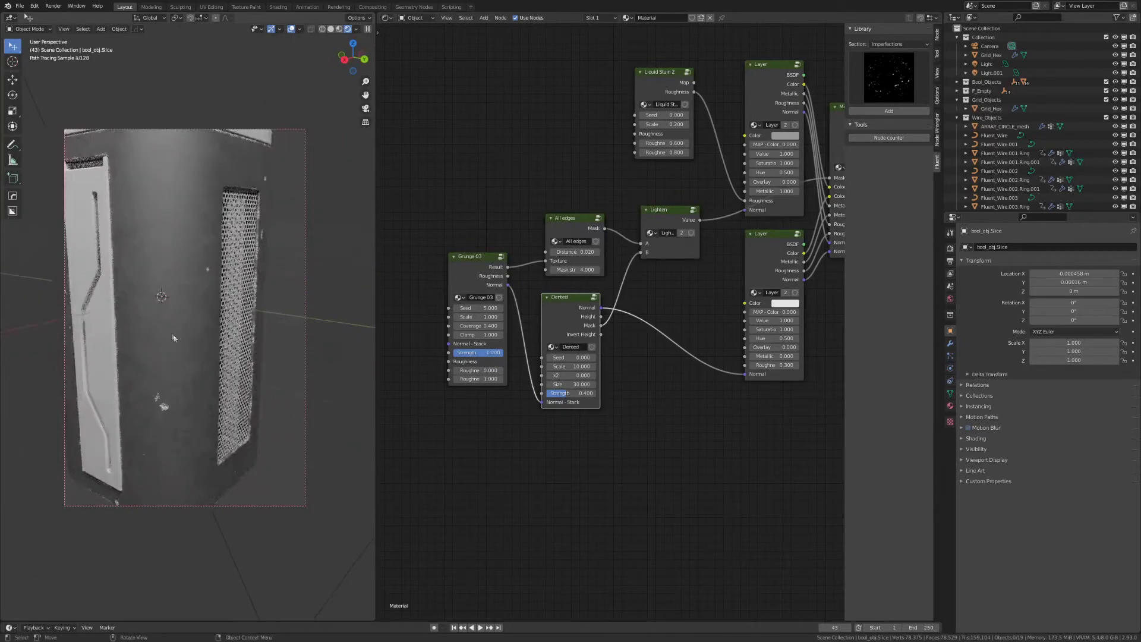
click(595, 358)
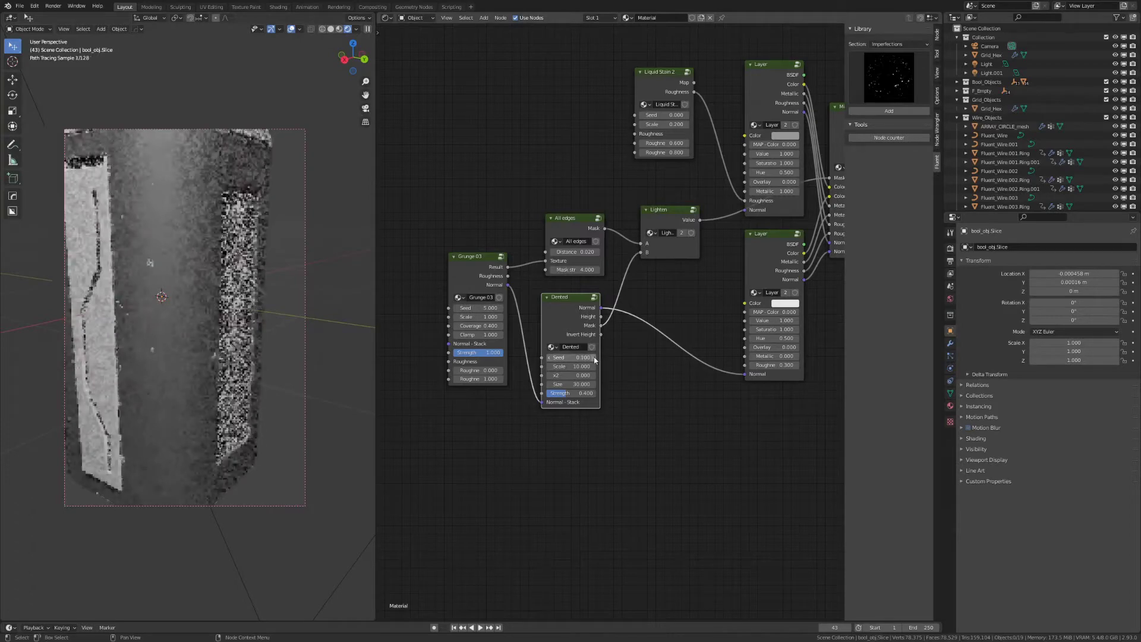
click(595, 357)
click(595, 358)
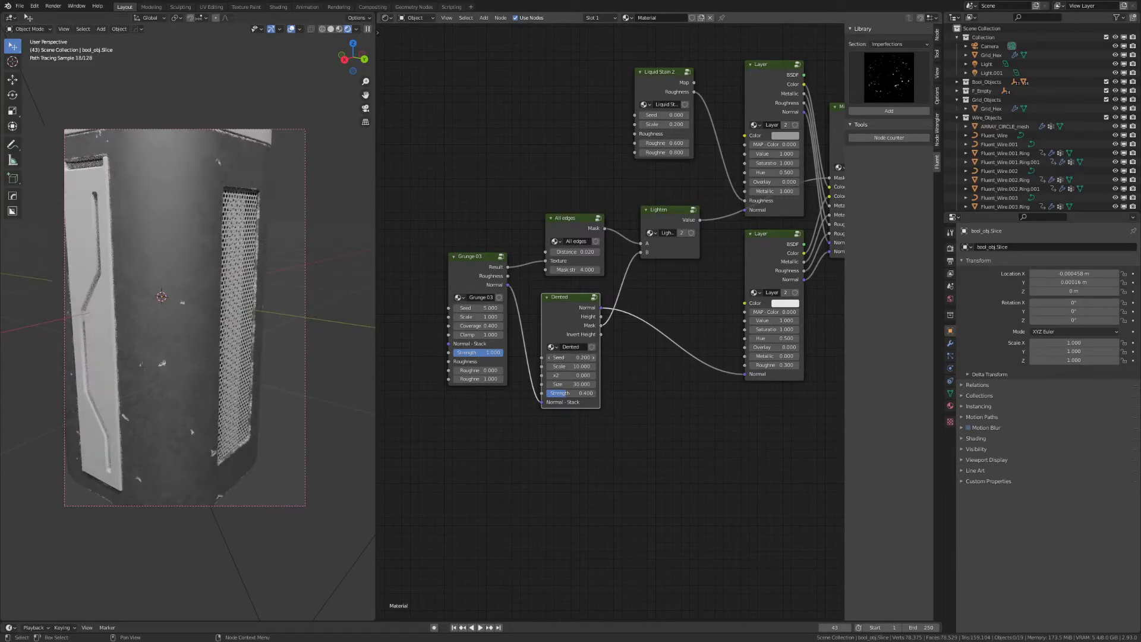
click(595, 358)
Add a Scratches long SP imperfection between the Dented node's Normal output and the lower Layer node's Normal input, using its Normal - Stack input
click(885, 71)
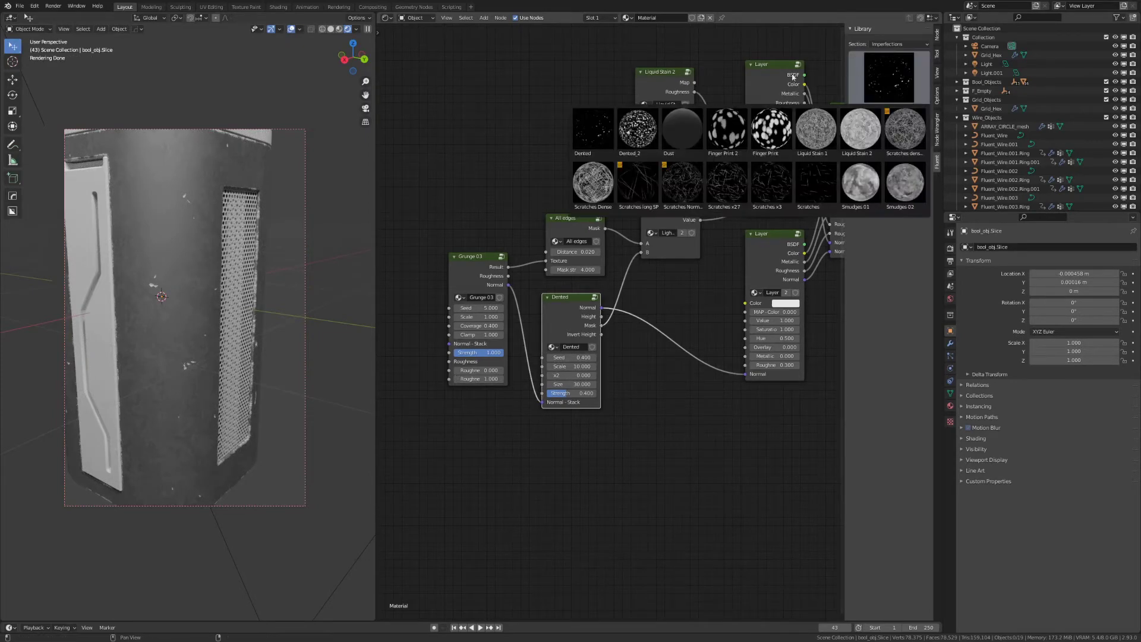
click(645, 176)
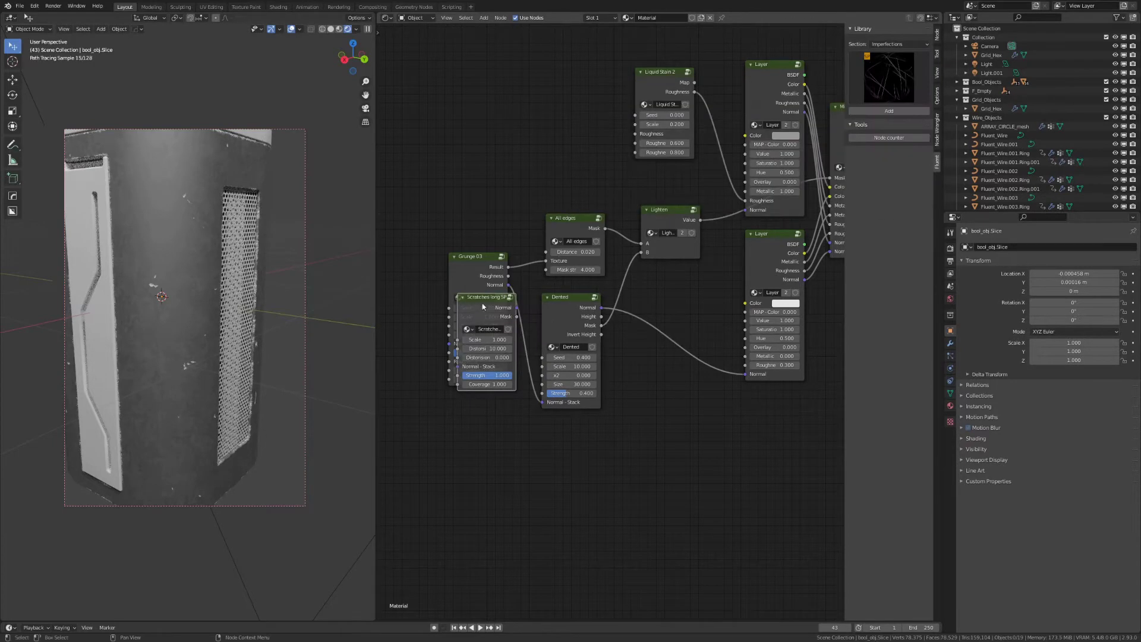
drag(482, 306, 568, 435)
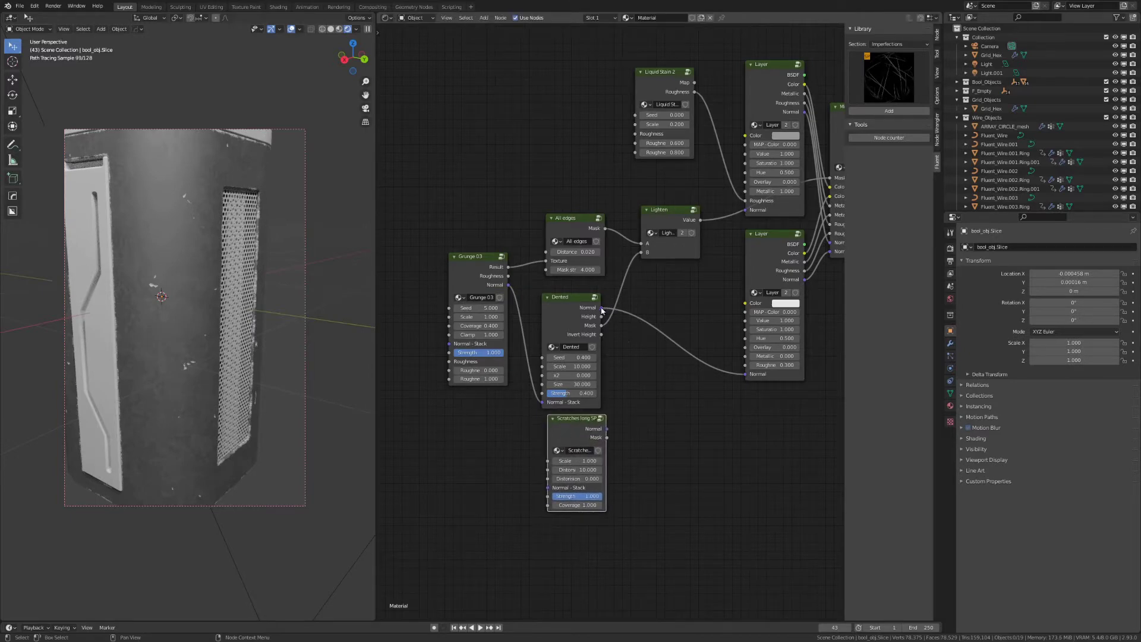
drag(602, 308, 548, 488)
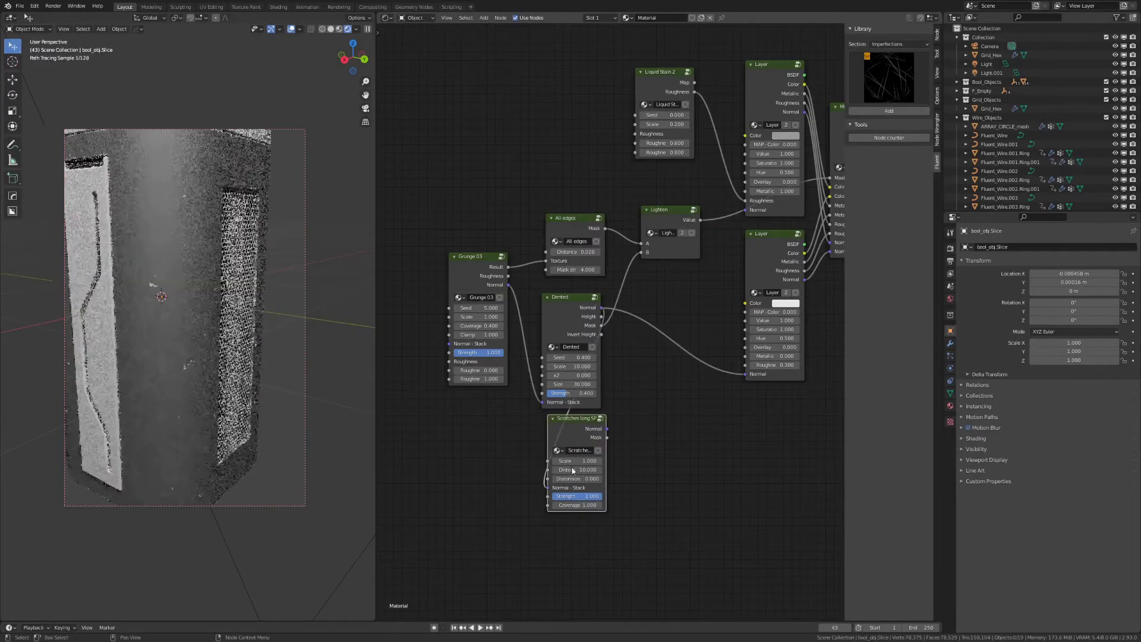
drag(607, 428, 752, 378)
drag(568, 426, 648, 380)
Duplicate the Lighten node onto the mask link after the first one, and connect the Scratches long SP node's Mask output to its B input
scroll(230, 309, up, 5)
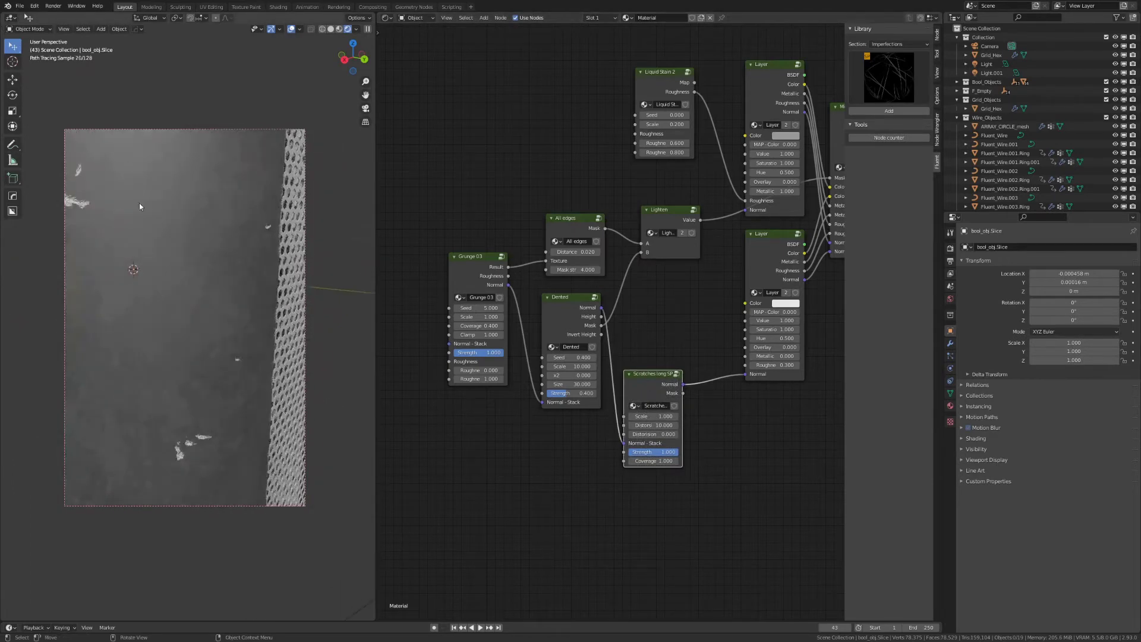
scroll(190, 244, down, 2)
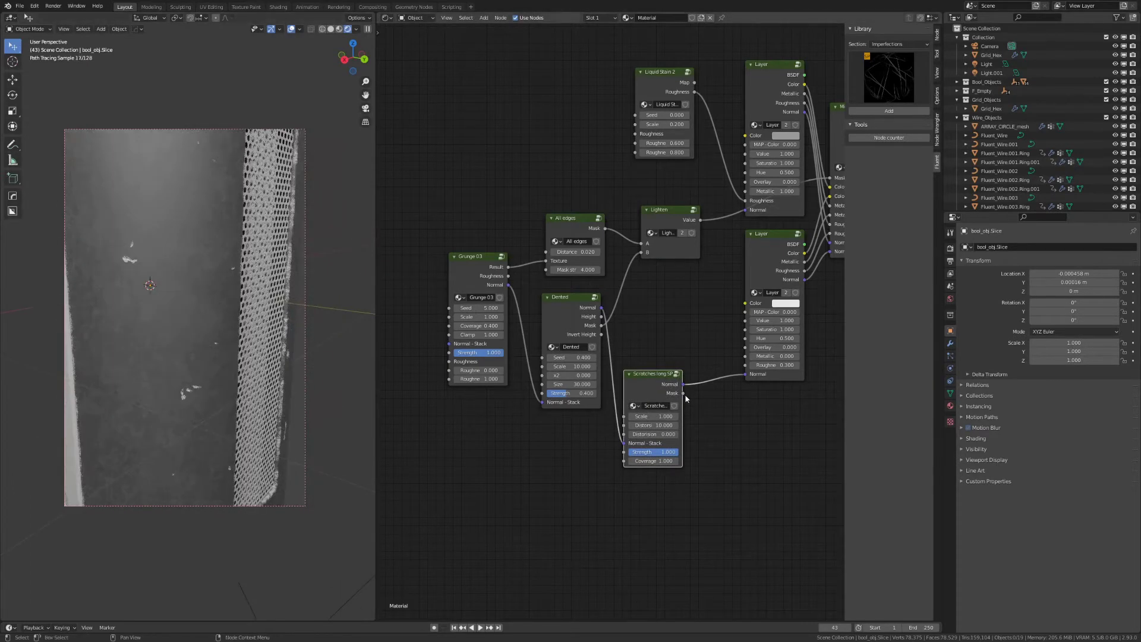
drag(684, 393, 721, 423)
scroll(702, 288, down, 1)
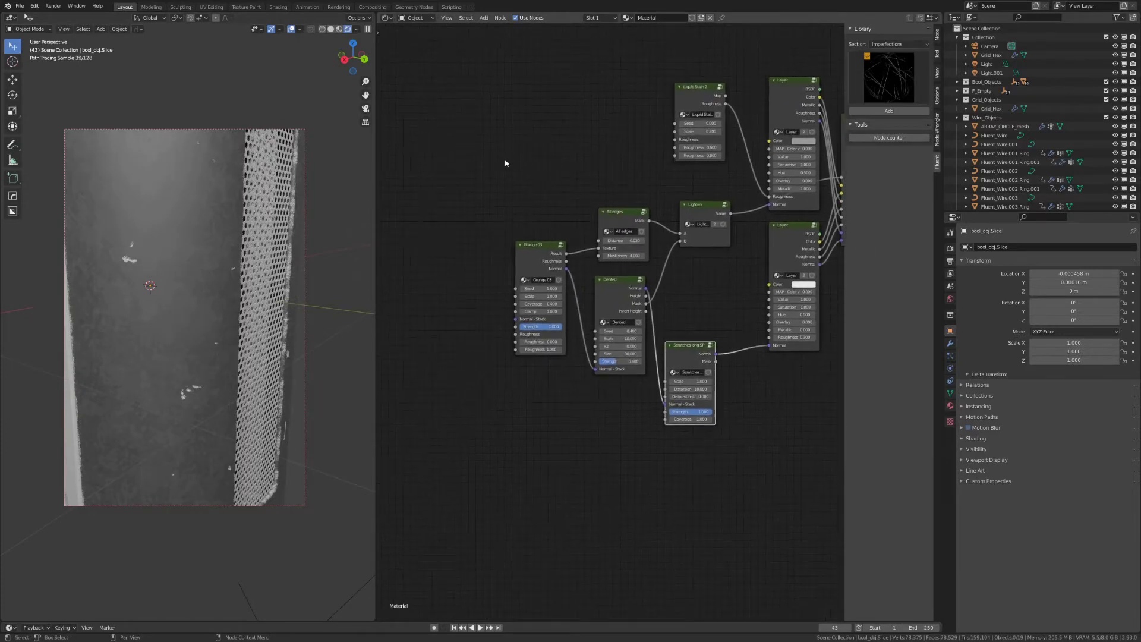
drag(490, 156, 730, 367)
drag(724, 204, 644, 207)
click(616, 216)
key(shift+d)
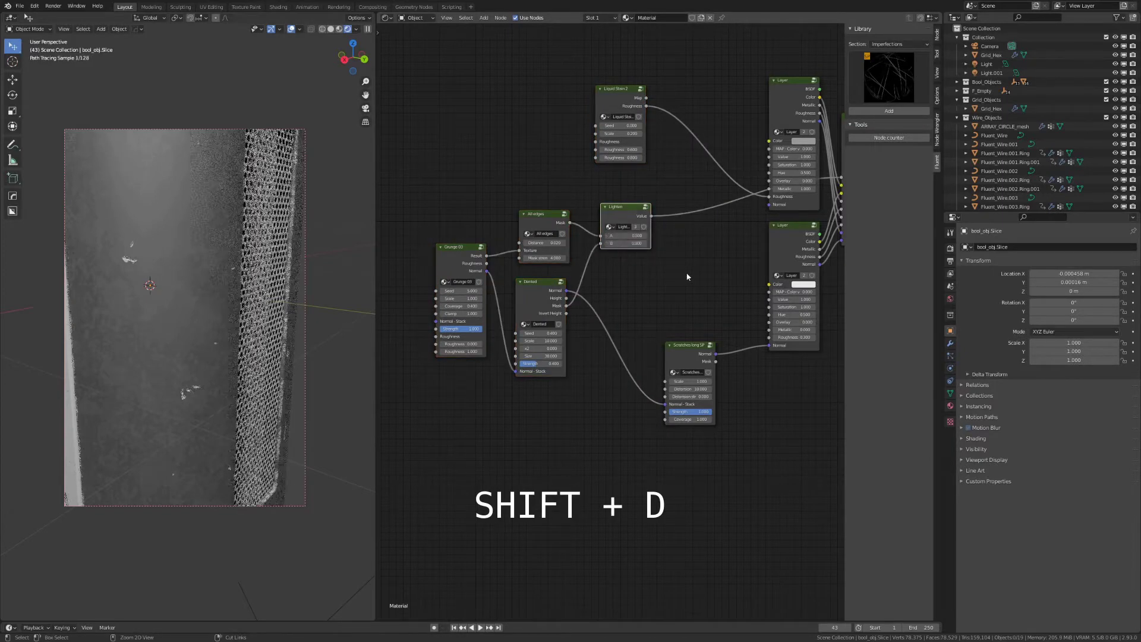
click(701, 208)
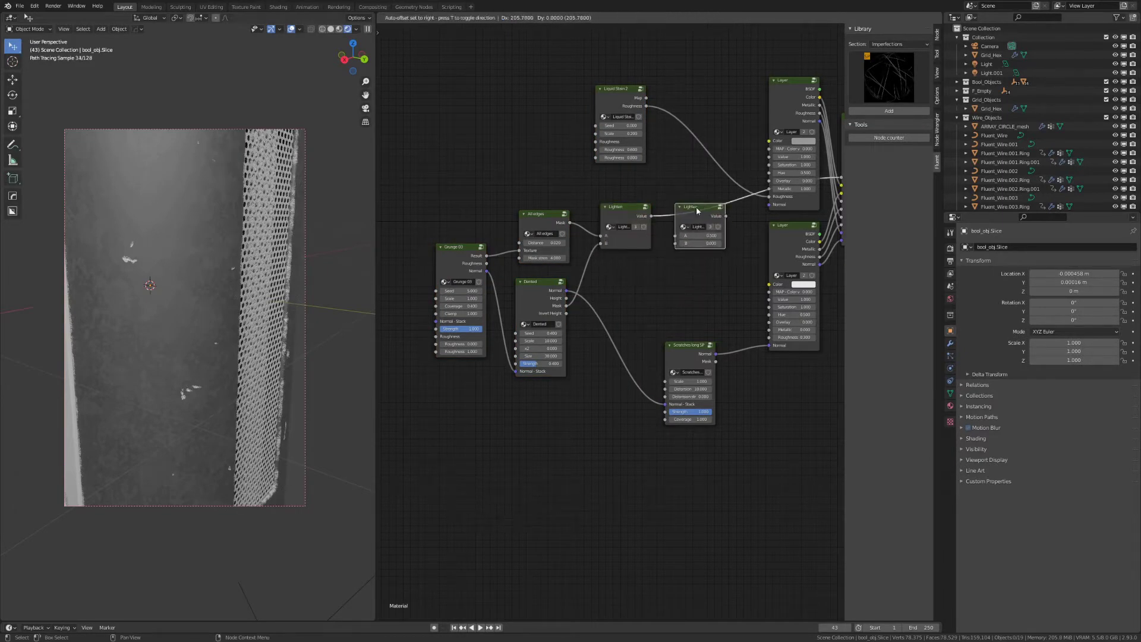
drag(690, 354, 681, 244)
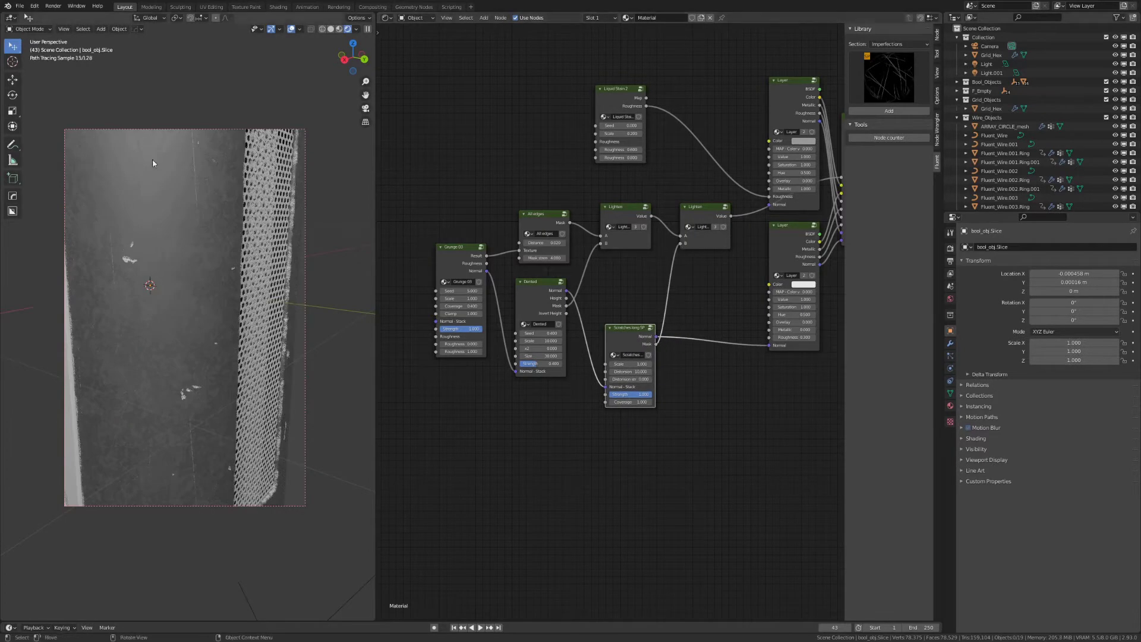
Set the Scratches long SP node's Coverage to 0.7 and its Scale to 0.5, and check the scratches on the container
middle_drag(183, 430, 182, 337)
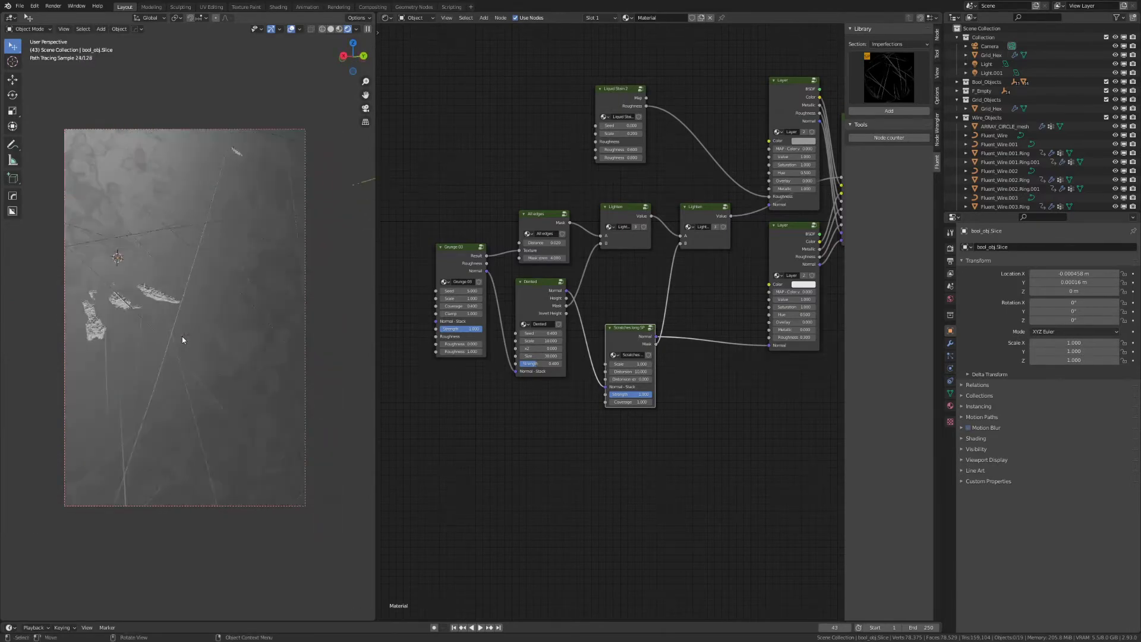
scroll(182, 336, up, 1)
scroll(182, 336, down, 3)
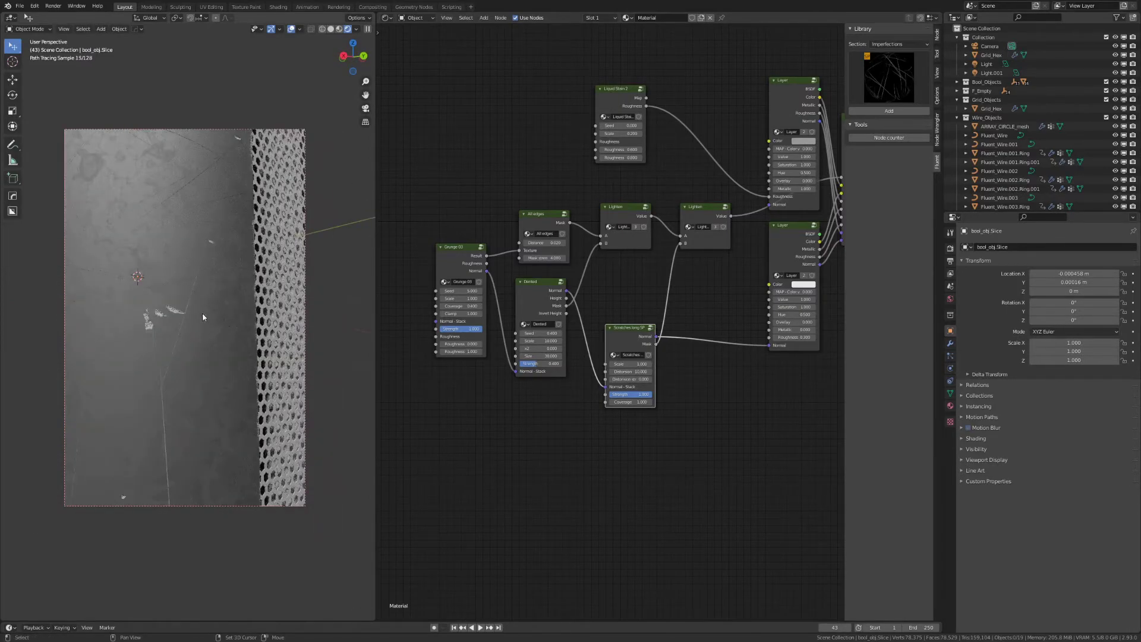
shift+middle_drag(203, 317, 241, 421)
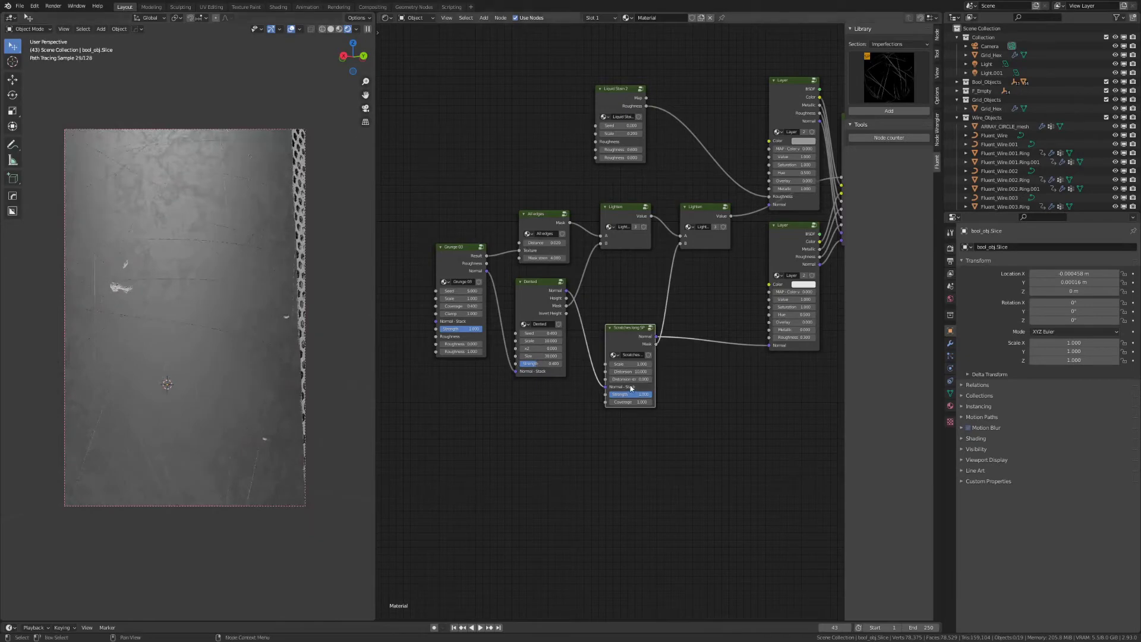
mouse_move(634, 402)
mouse_down()
mouse_move(574, 402)
mouse_move(631, 402)
mouse_up()
click(632, 364)
key(Return)
scroll(243, 315, down, 3)
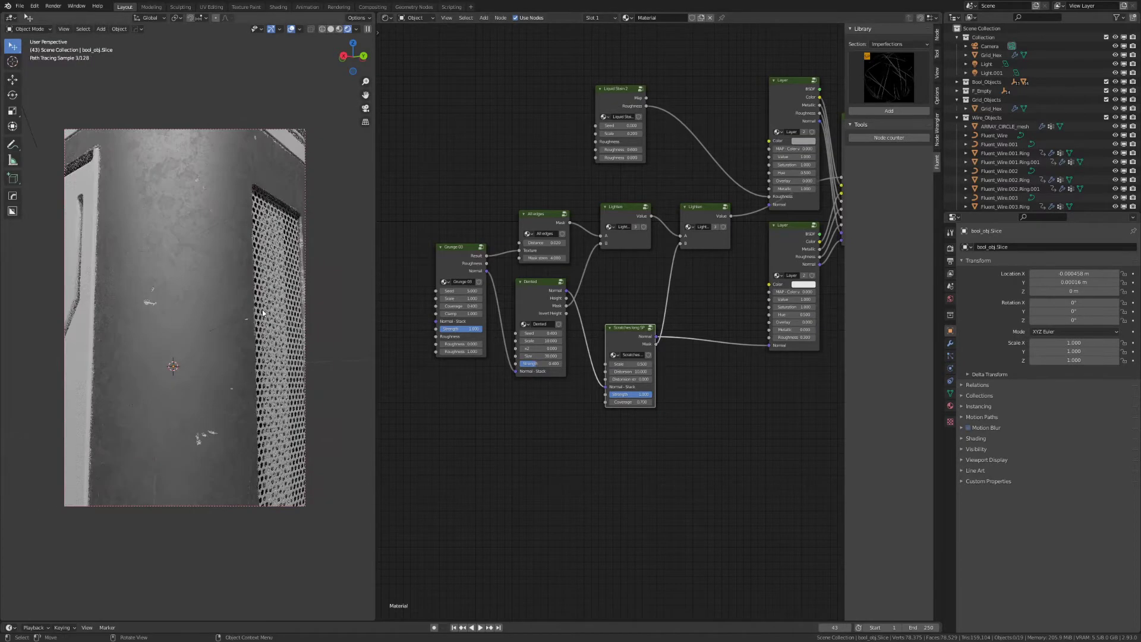
middle_drag(244, 308, 262, 334)
scroll(221, 325, down, 4)
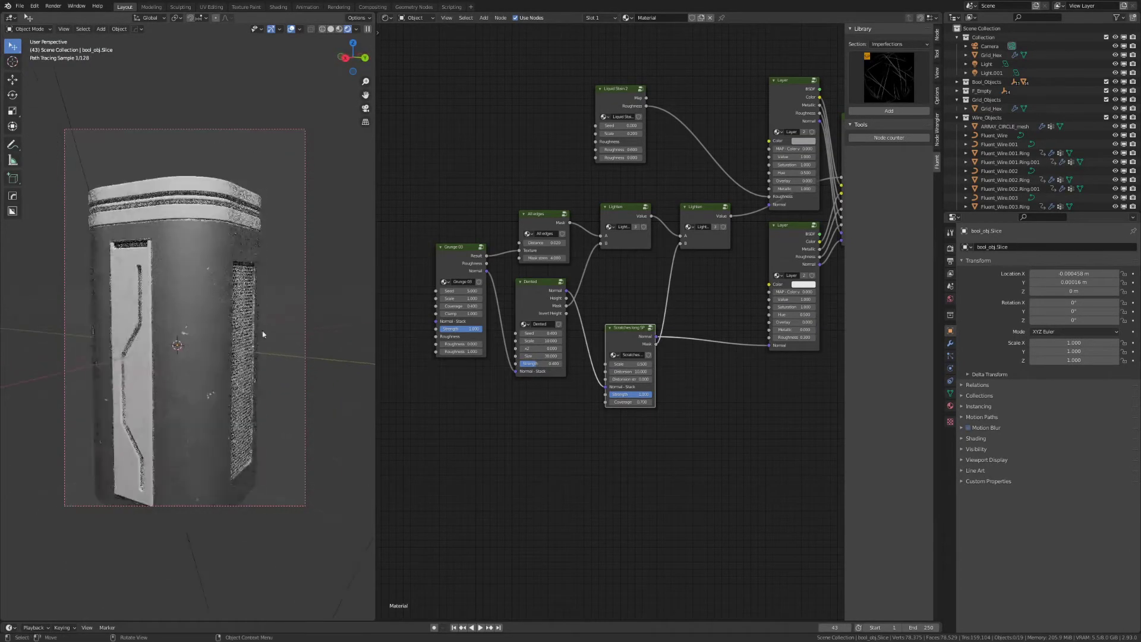
Move the Scratches long SP node up, closer to the Dented node, and check the container's front
middle_drag(285, 375, 194, 372)
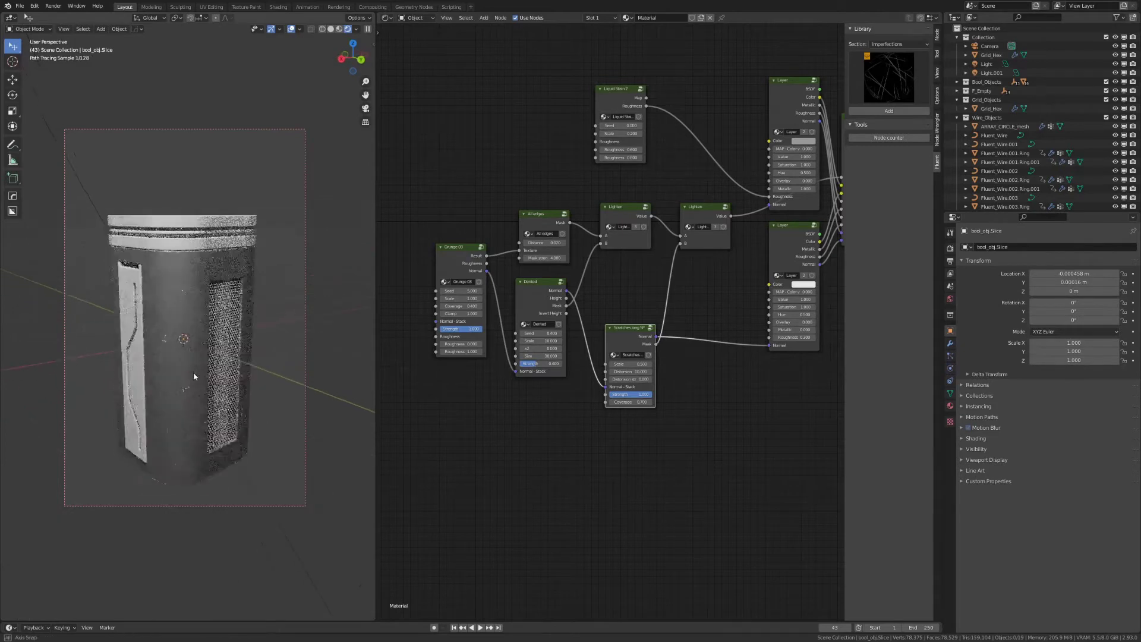
drag(635, 341, 618, 316)
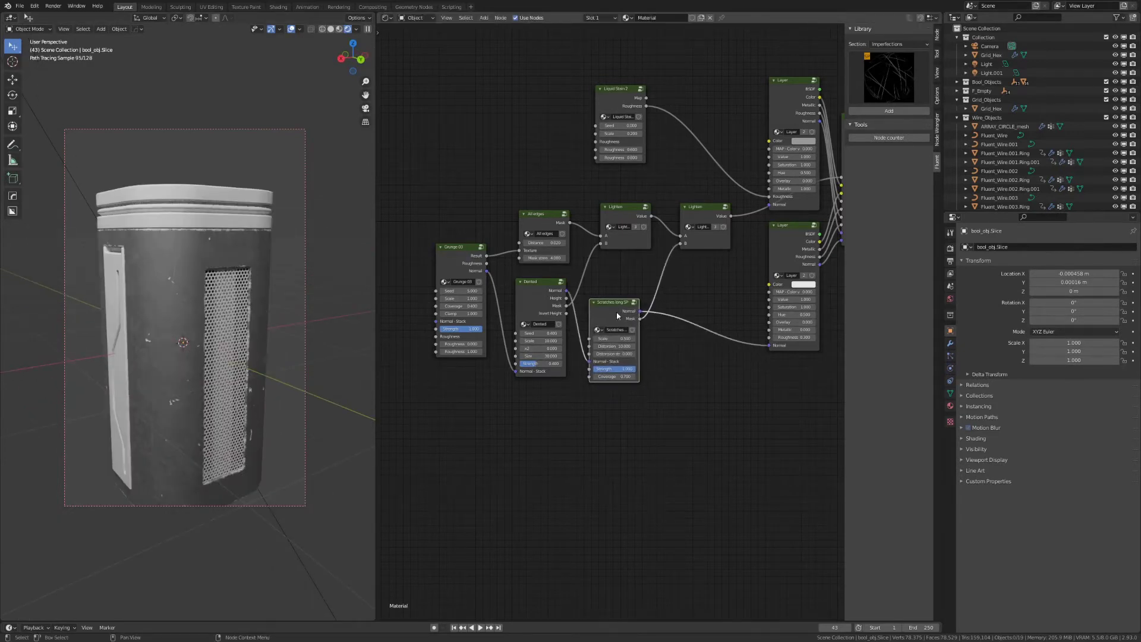
middle_drag(681, 387, 589, 421)
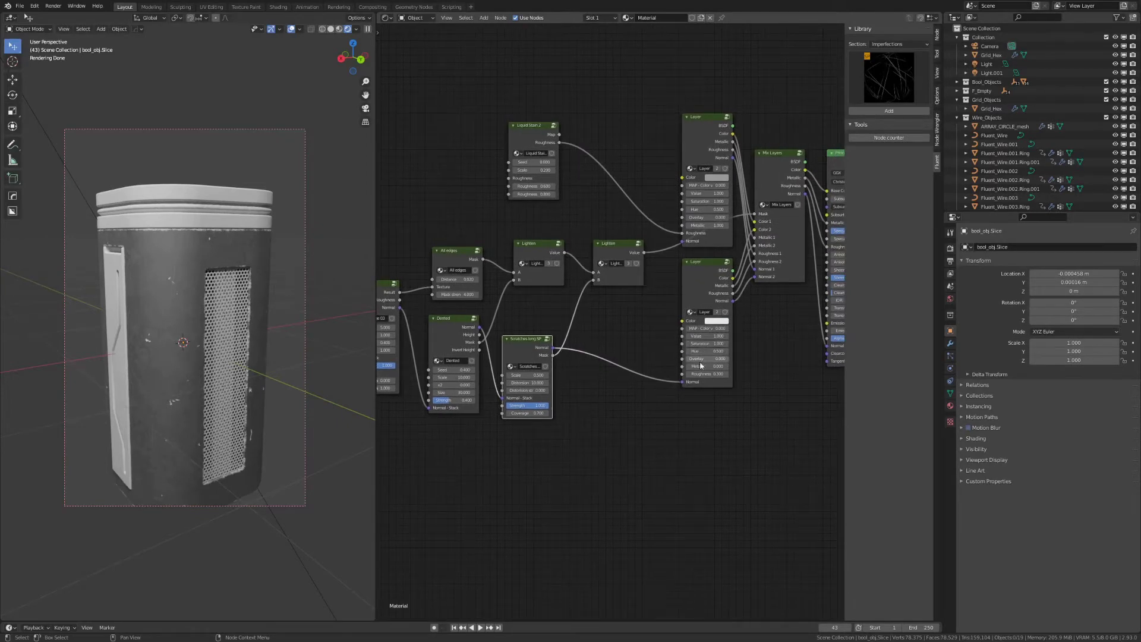
Set the lower Layer node's Metallic to 1 and raise its Roughness for the container body's worn areas
scroll(140, 354, up, 8)
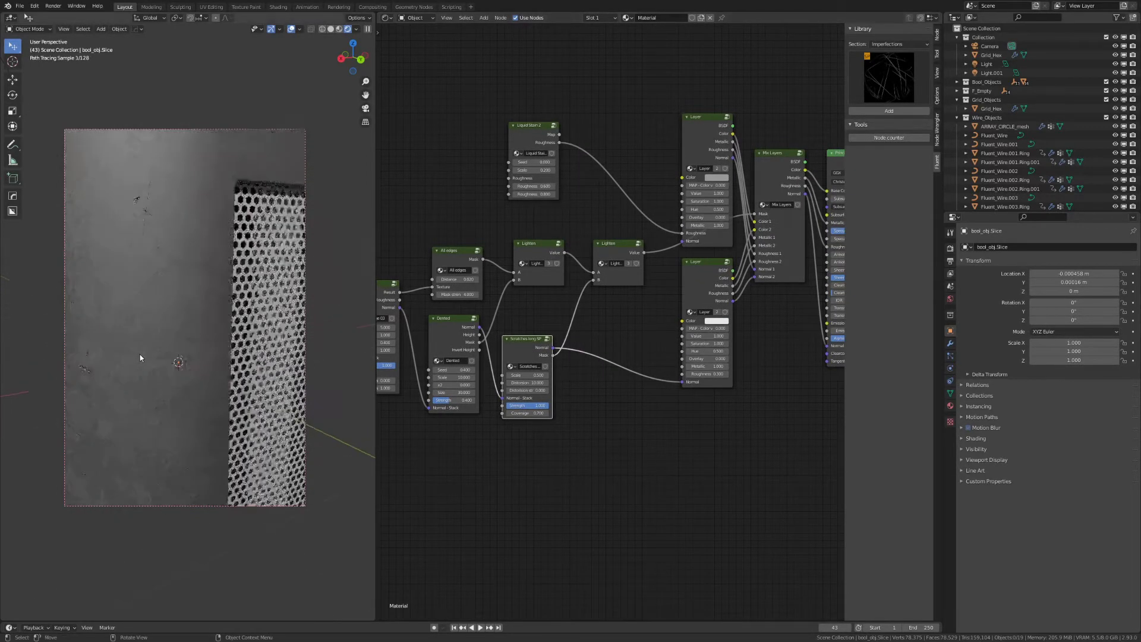
scroll(208, 353, up, 2)
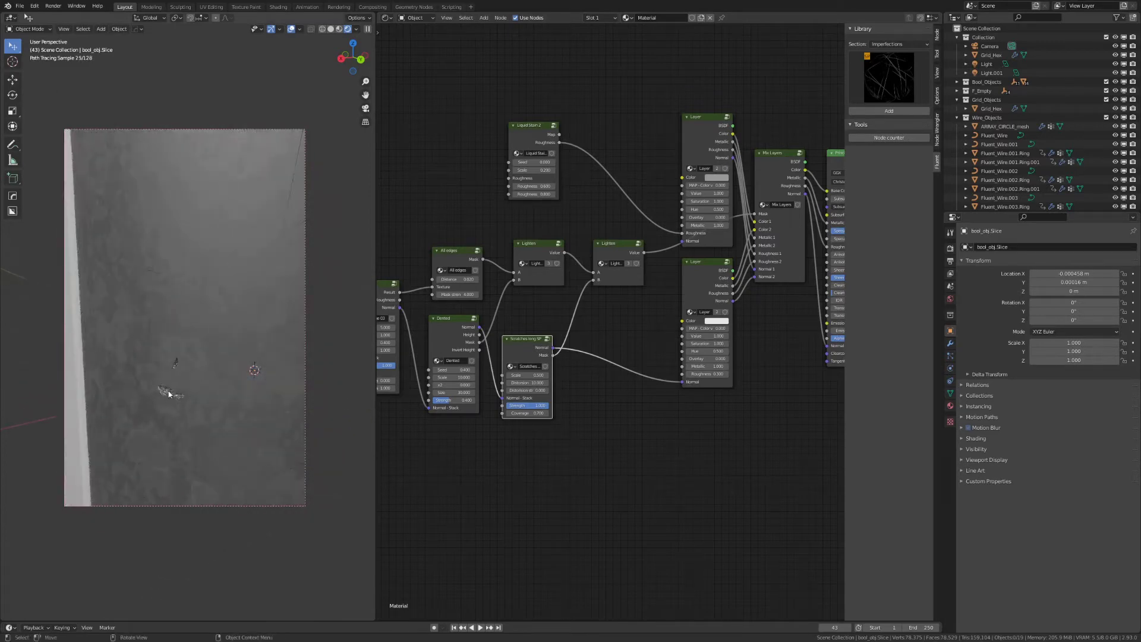
middle_drag(267, 308, 189, 300)
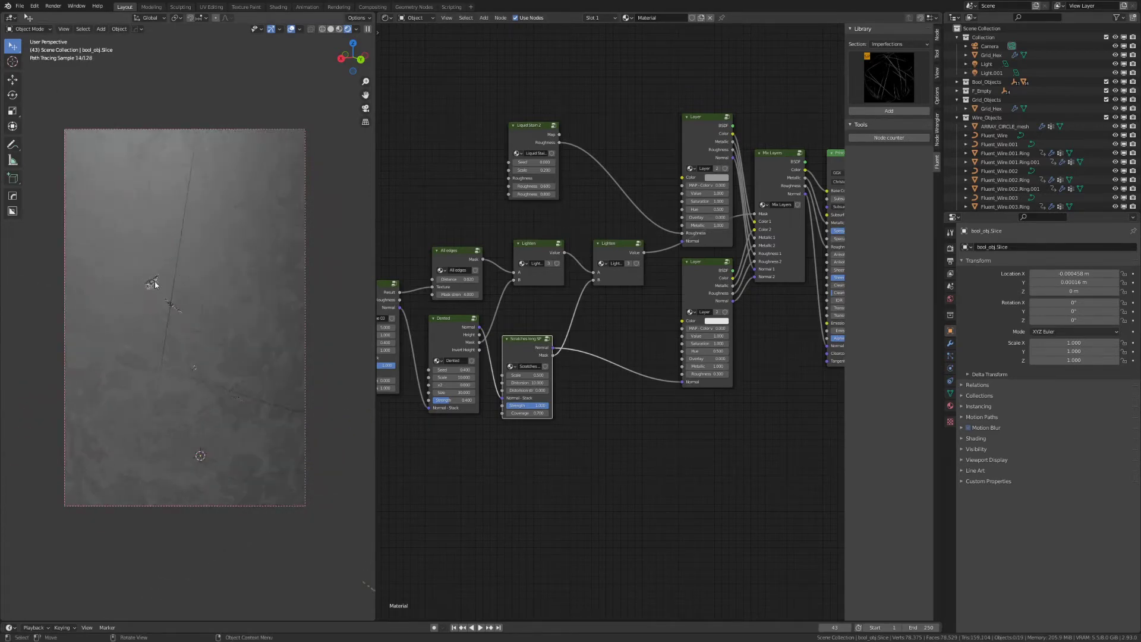
drag(707, 366, 660, 366)
click(713, 374)
text(0.8)
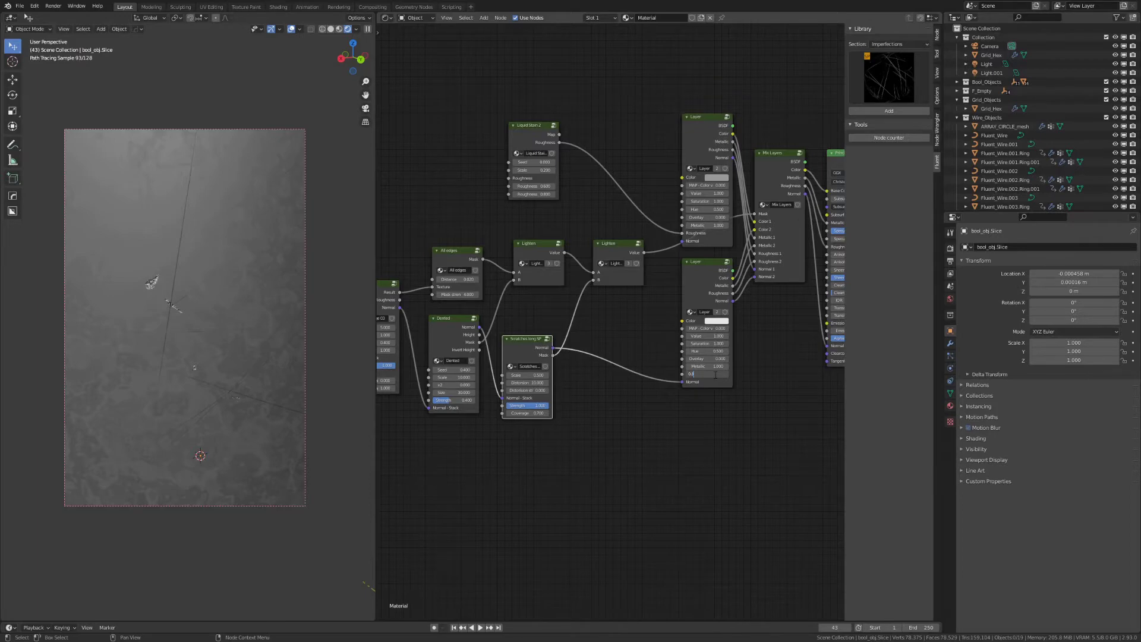
key(Return)
Examine the dents, scratches, stains and worn upper edge of the container body up close
scroll(164, 307, down, 6)
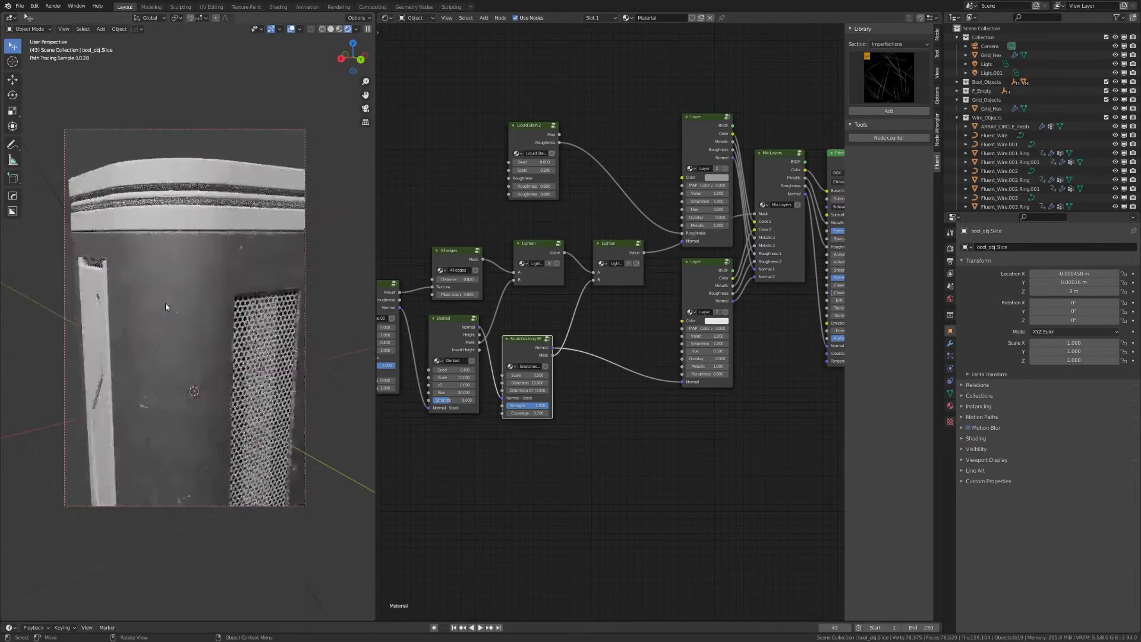
mouse_move(182, 302)
middle_down()
mouse_move(181, 261)
mouse_move(191, 288)
mouse_move(212, 292)
middle_up()
scroll(226, 217, up, 5)
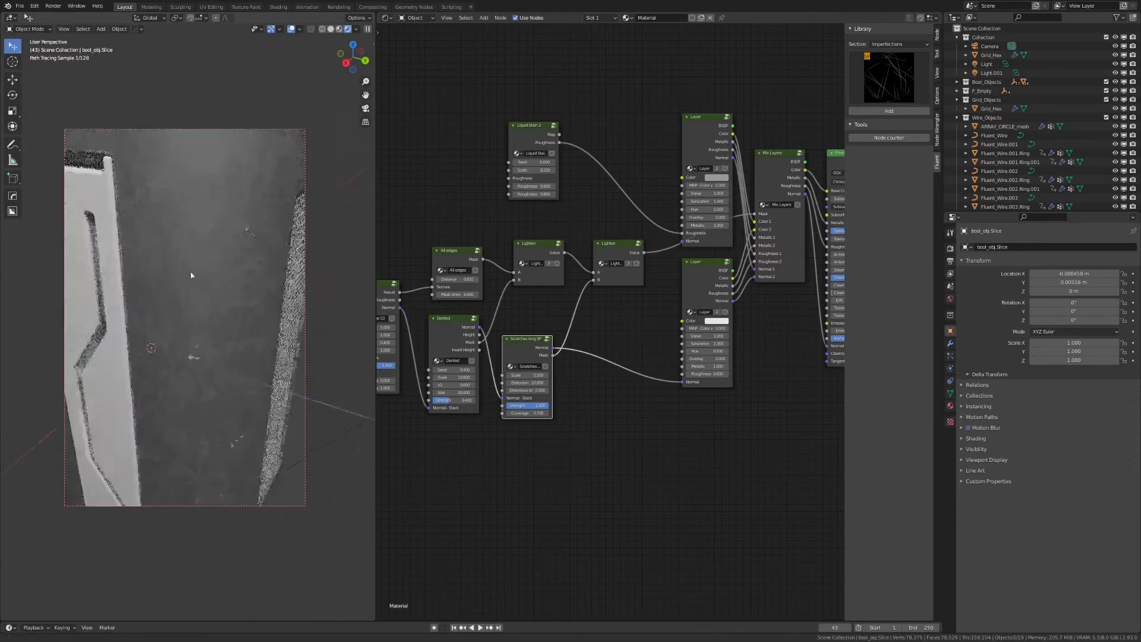
shift+middle_drag(190, 188, 188, 291)
scroll(185, 292, up, 3)
scroll(188, 291, up, 2)
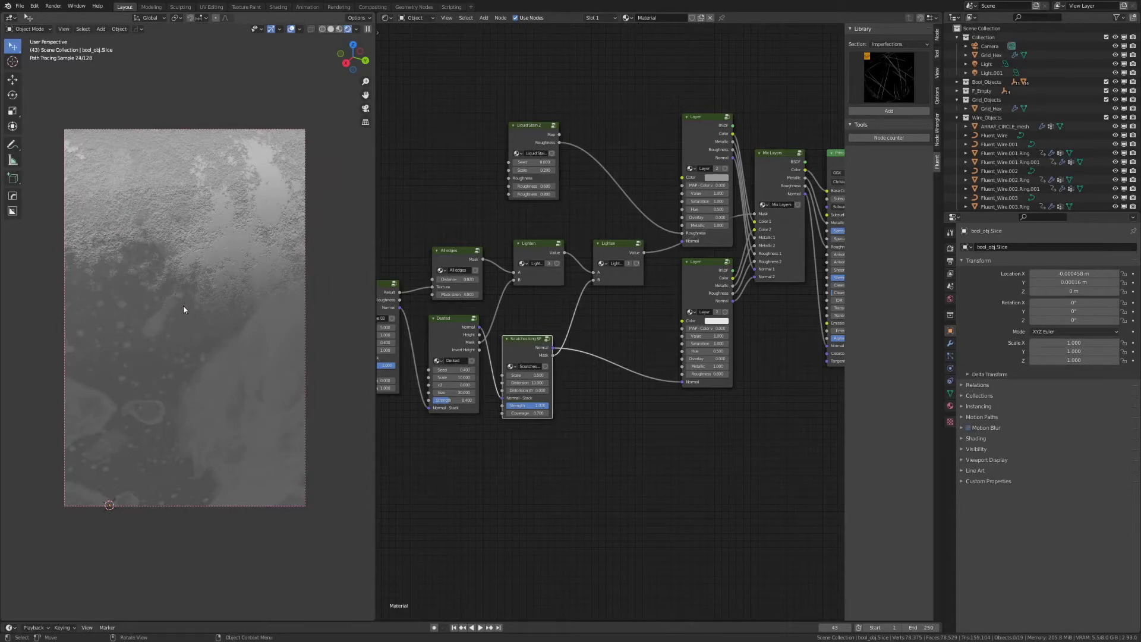
scroll(183, 306, down, 1)
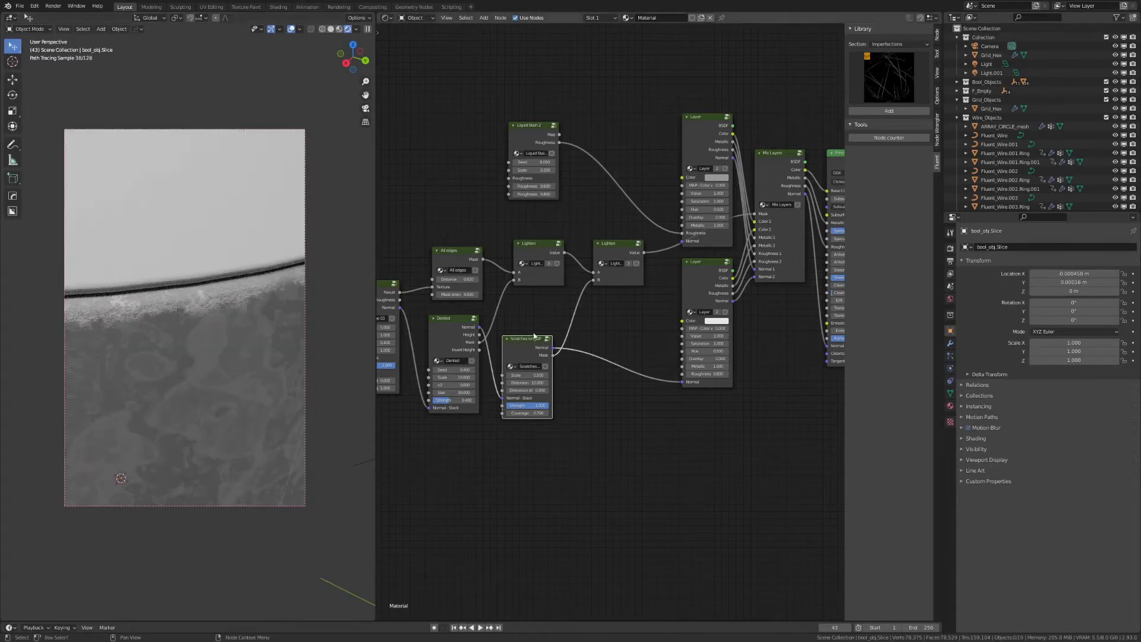
Move the Grunge node slightly away from the All edges and Dented nodes it feeds
middle_drag(545, 317, 676, 313)
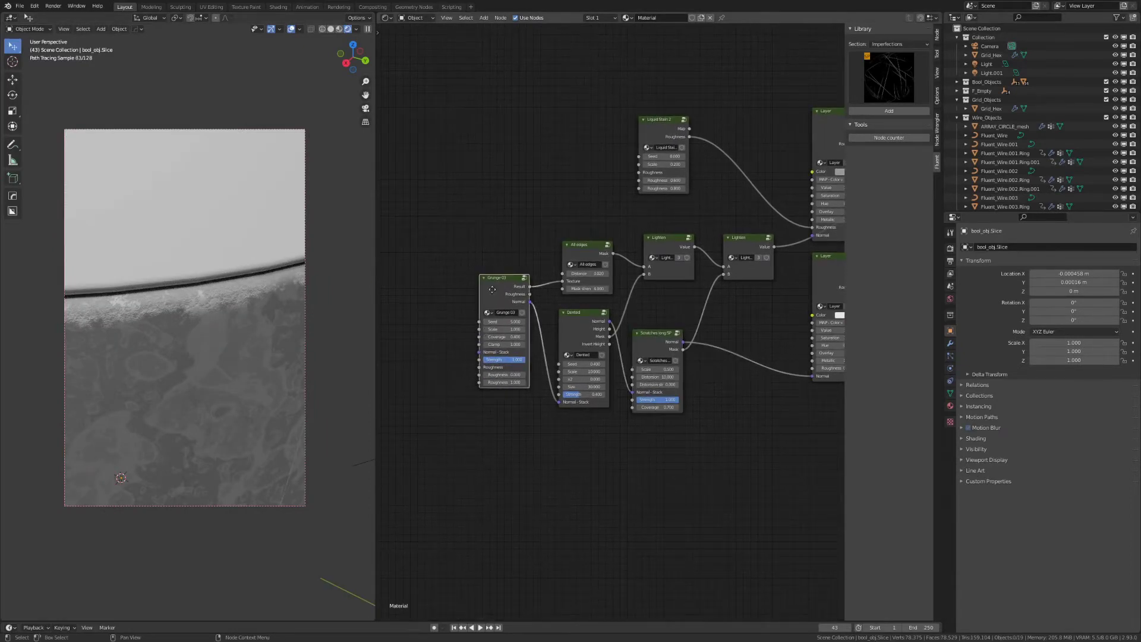
mouse_move(498, 289)
mouse_down()
mouse_move(456, 288)
mouse_move(487, 303)
mouse_up()
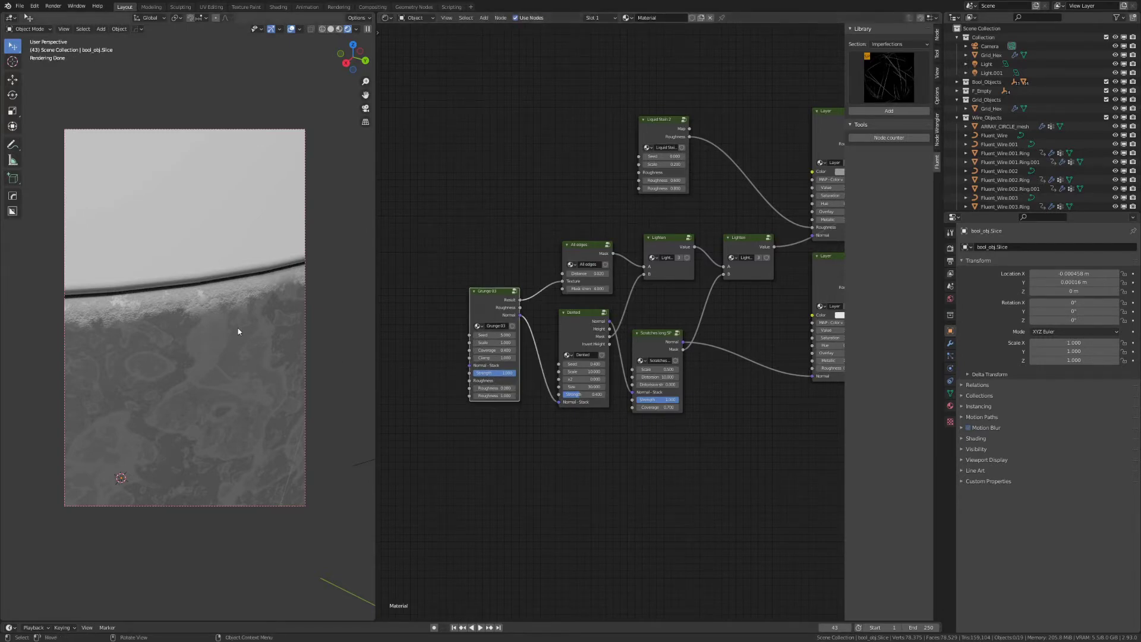
Assign the existing Material to the container's lid and make it an independent single-user copy
scroll(238, 331, down, 5)
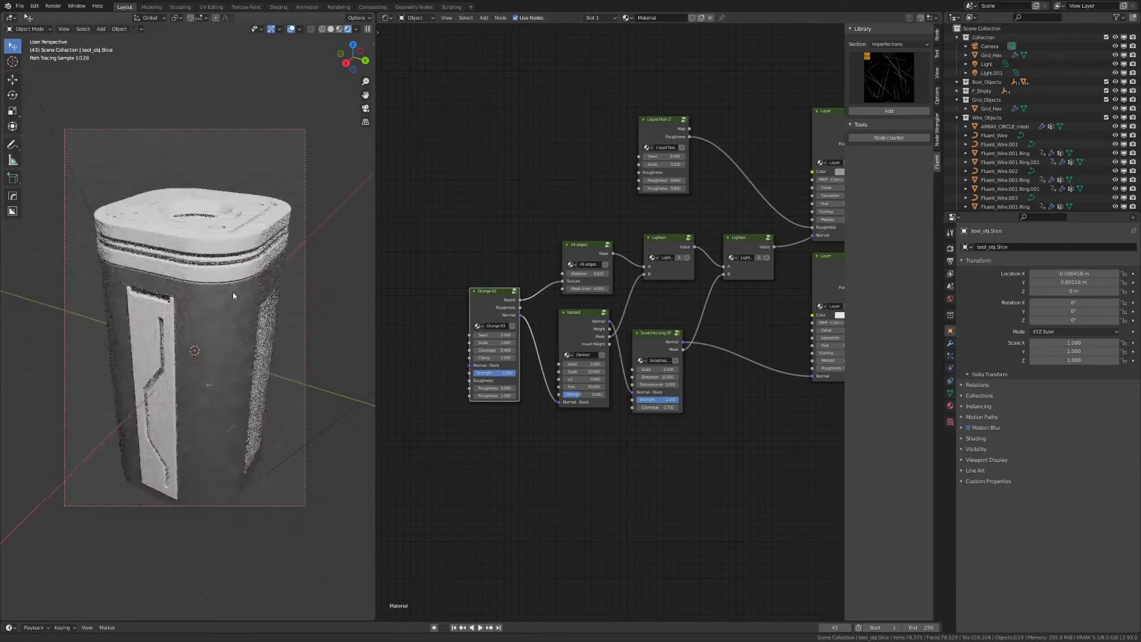
middle_drag(233, 296, 219, 277)
click(214, 216)
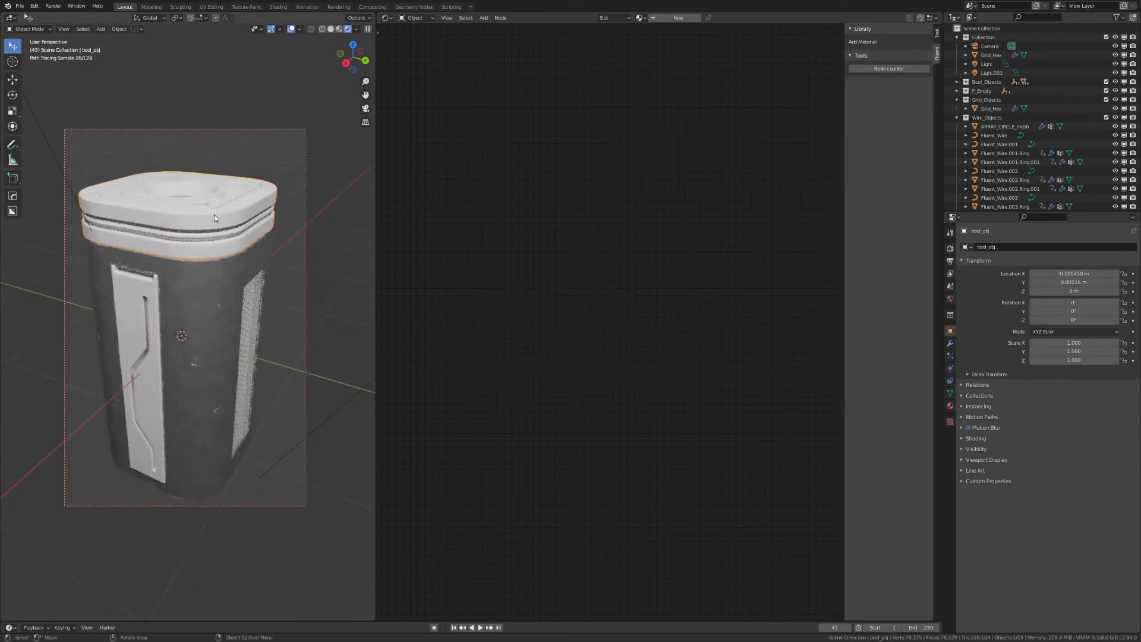
click(640, 18)
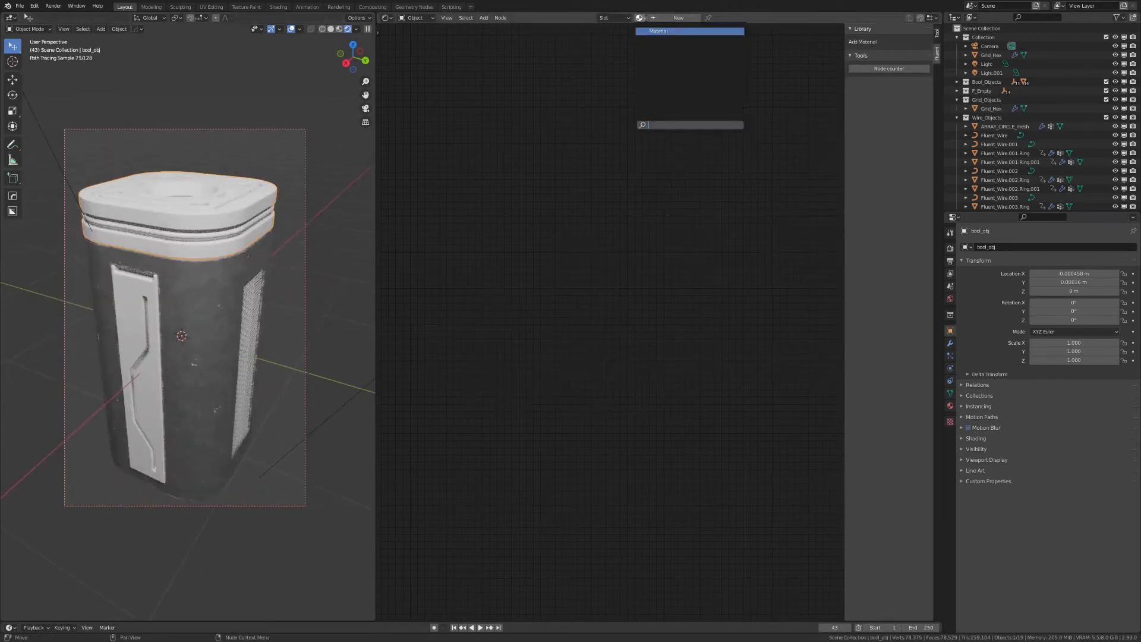
click(660, 32)
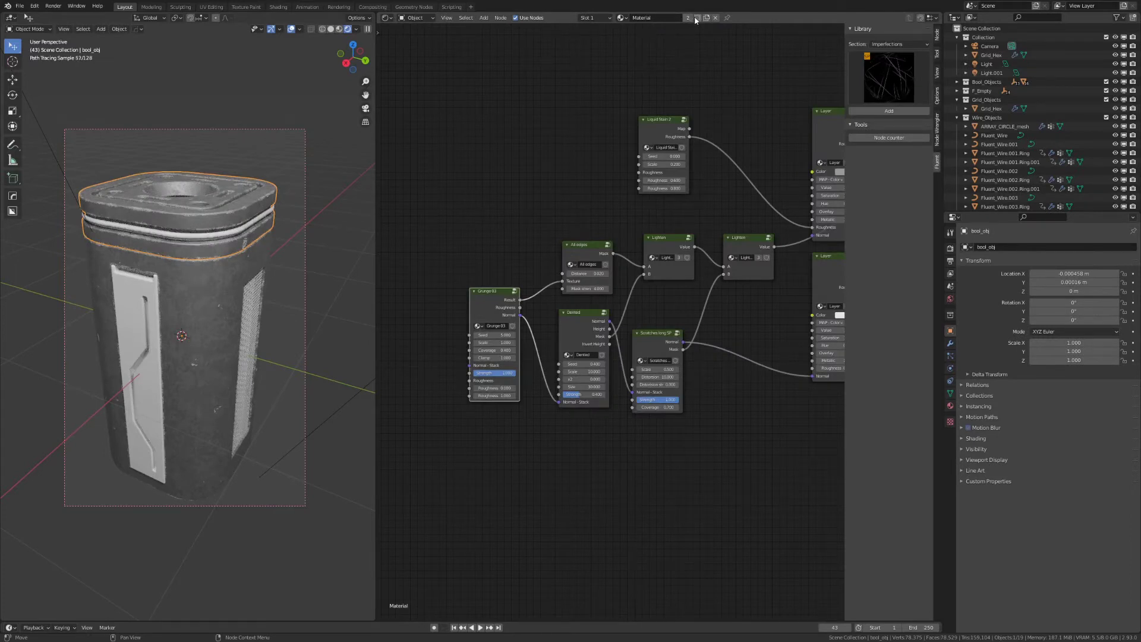
click(686, 18)
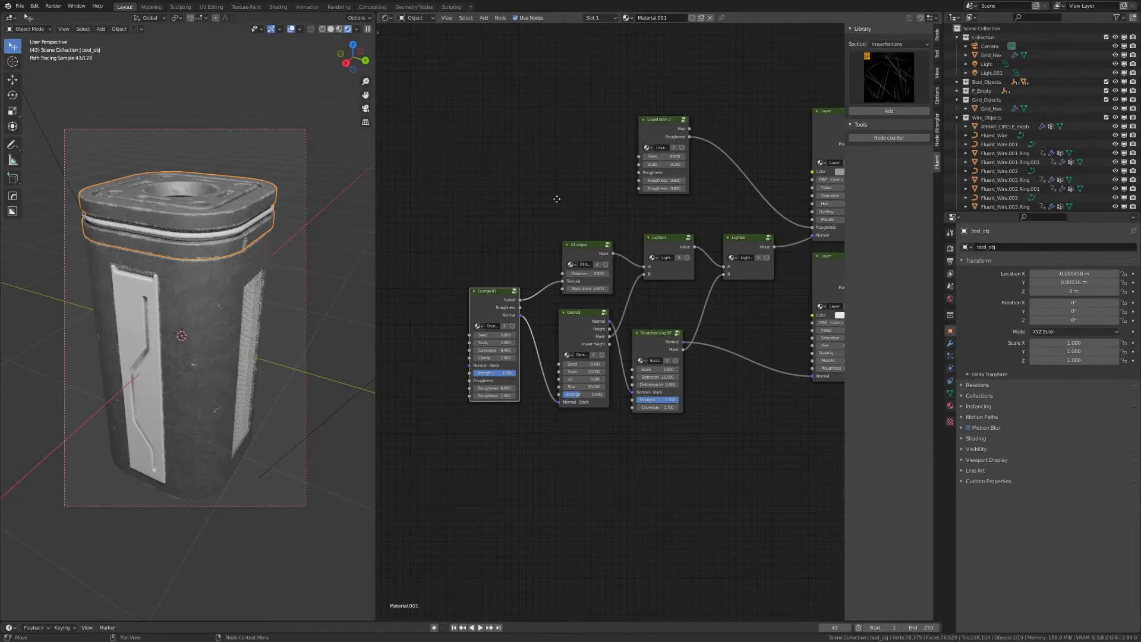
Darken the upper Layer node's Color in the lid's material and check the lid up close
middle_drag(557, 198, 392, 217)
click(682, 191)
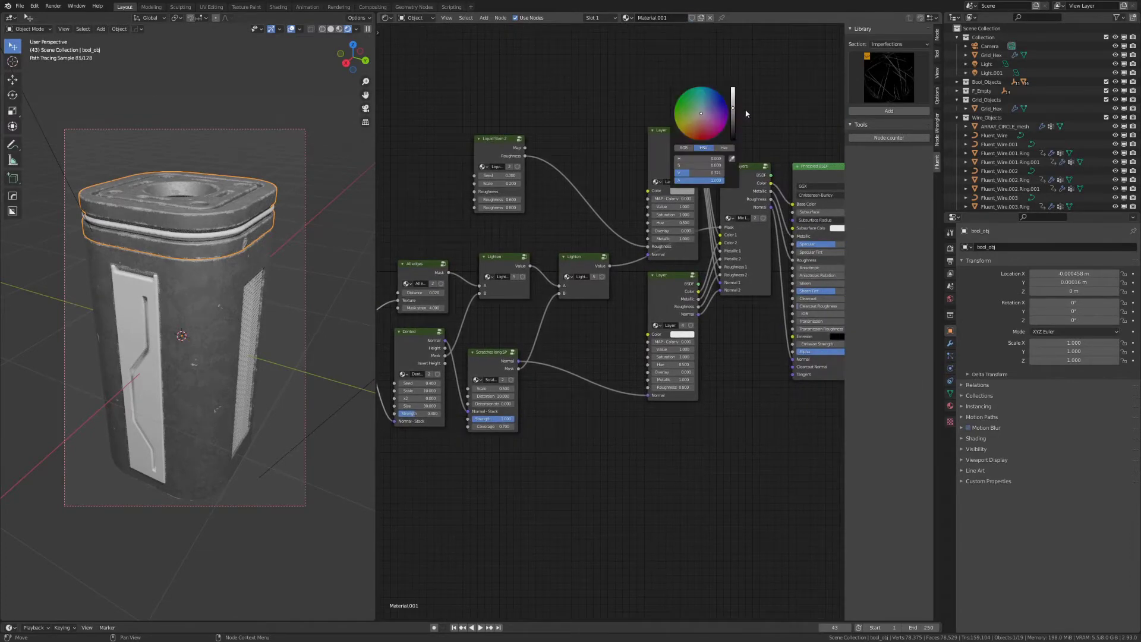
drag(735, 117, 735, 126)
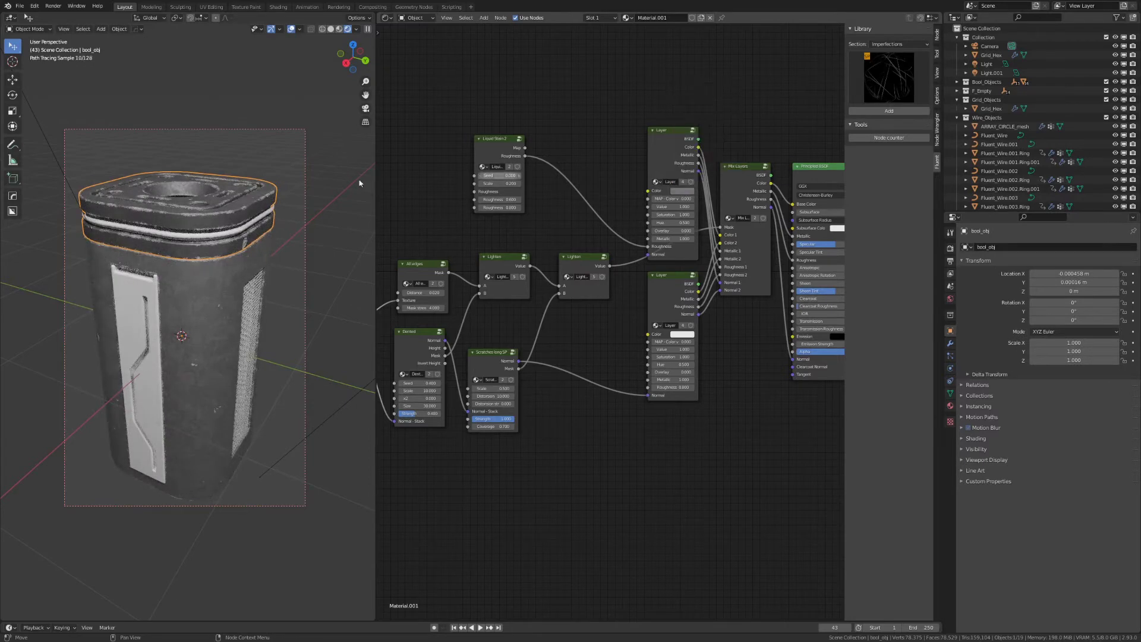
scroll(205, 160, up, 5)
middle_drag(206, 160, 246, 328)
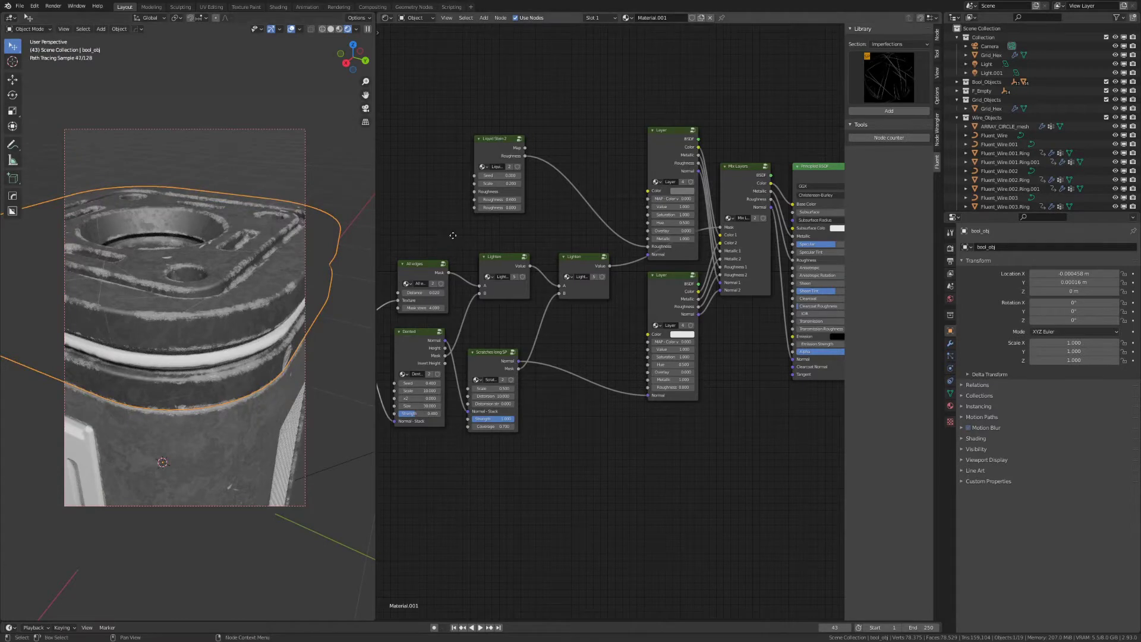
Adjust the All edges node's Distance to change the width of the lid's edge wear
middle_drag(453, 236, 549, 200)
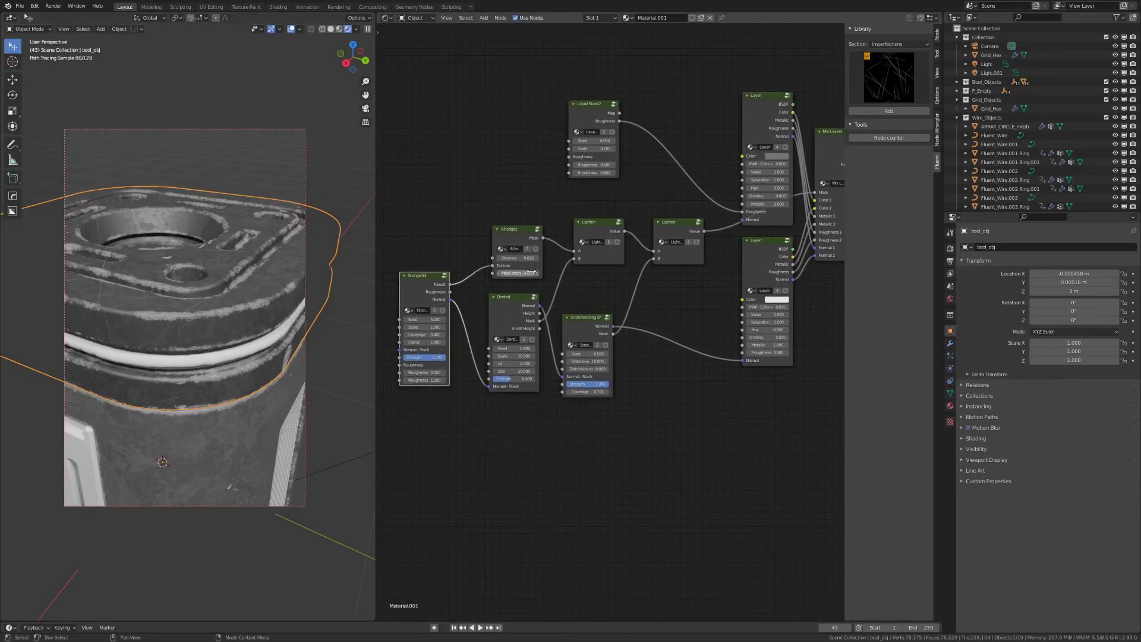
click(516, 258)
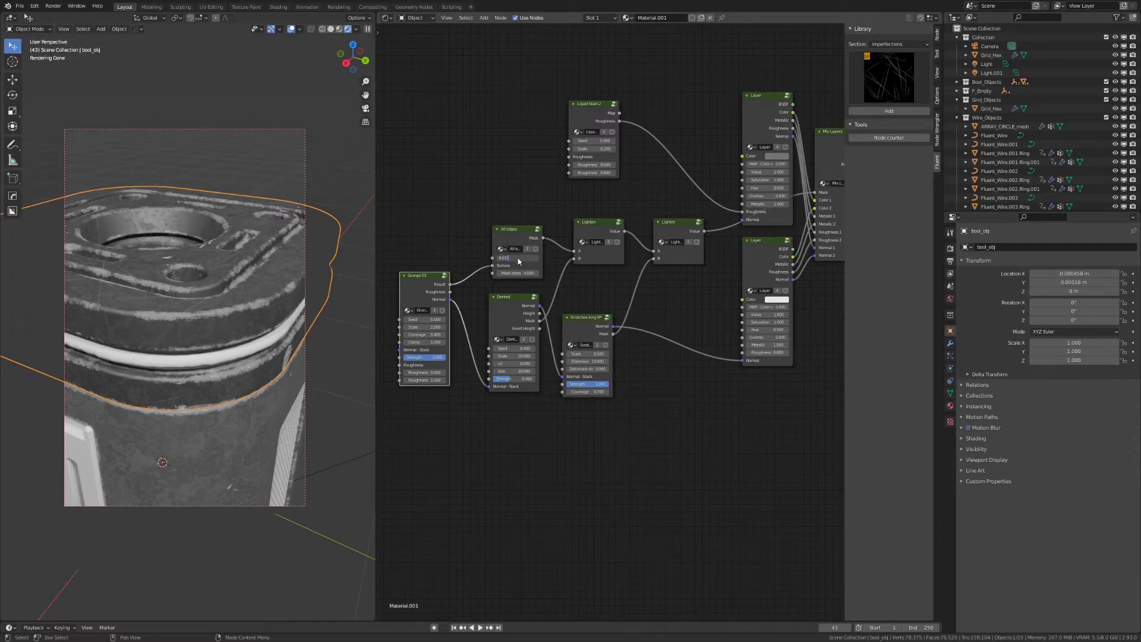
key(Return)
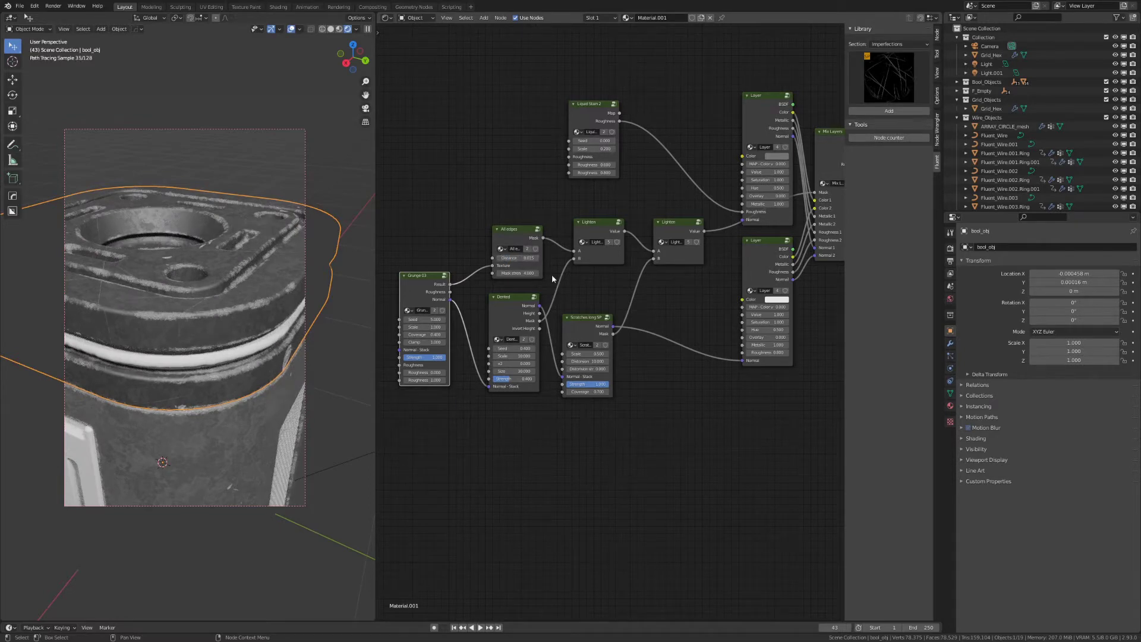
Set the Grunge node's Coverage to 0.2 in the lid's material and check the whole container
middle_drag(552, 274, 597, 239)
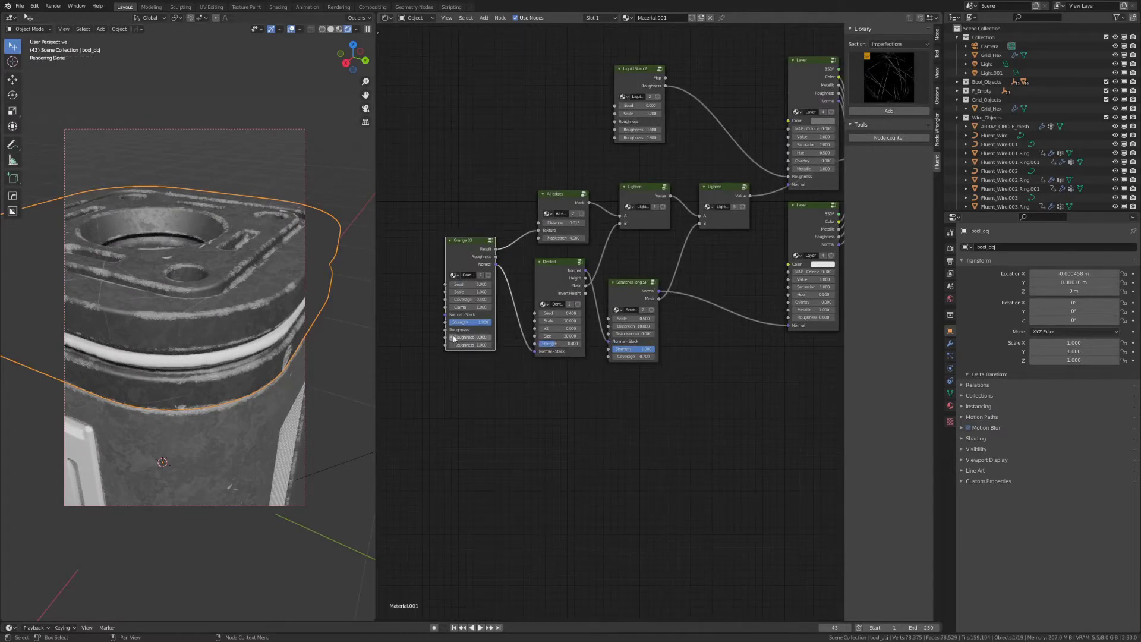
click(466, 300)
text(0.2)
key(Return)
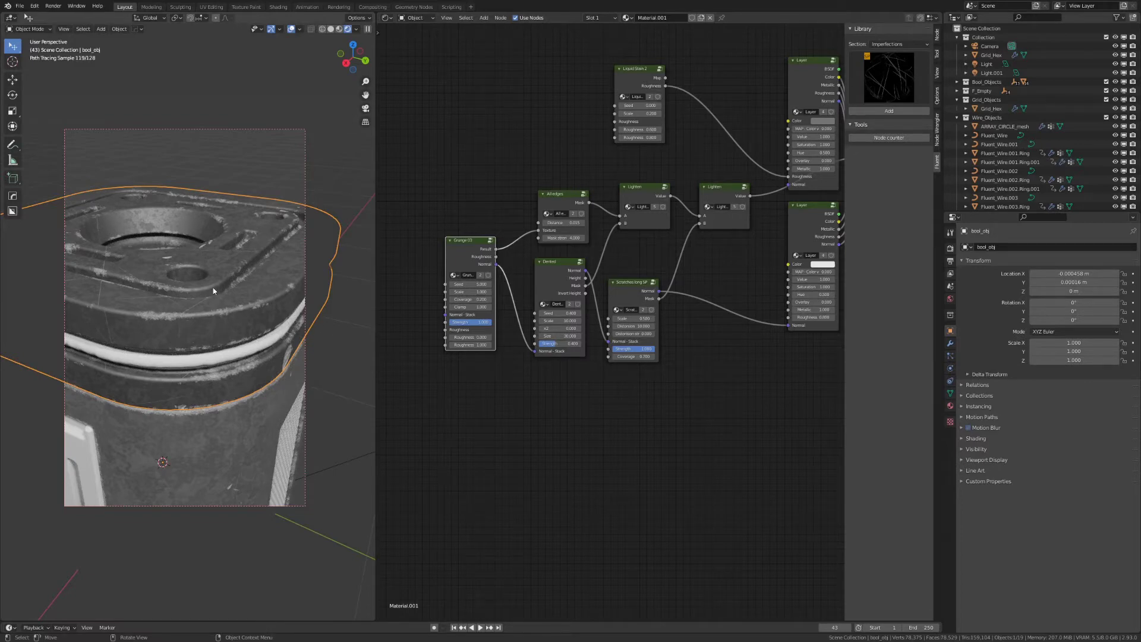
middle_drag(213, 291, 236, 285)
scroll(240, 319, down, 5)
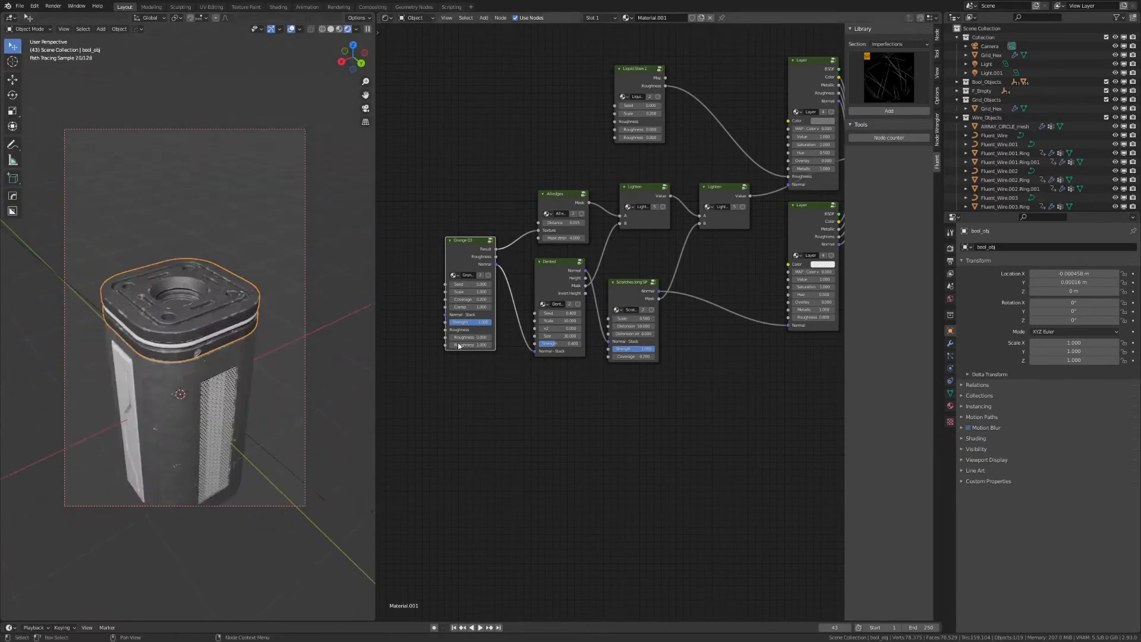
Inspect the lid's top, and move the Principled BSDF and Material Output nodes away from Mix Layers to free space between them
middle_drag(765, 257, 525, 260)
scroll(224, 290, up, 3)
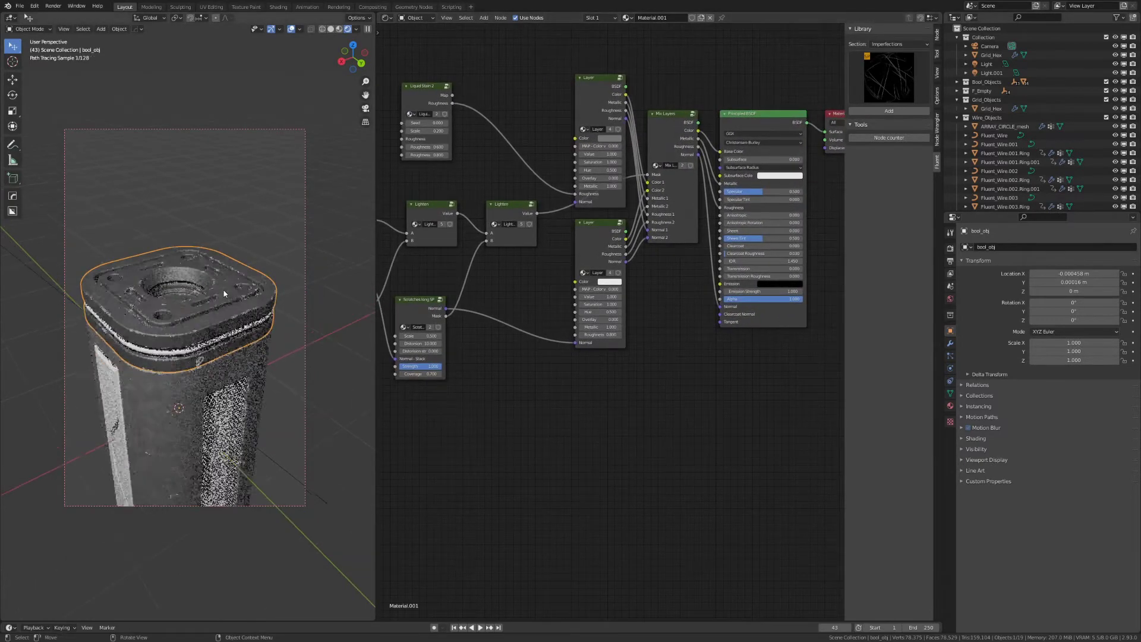
middle_drag(224, 290, 224, 376)
scroll(224, 376, up, 2)
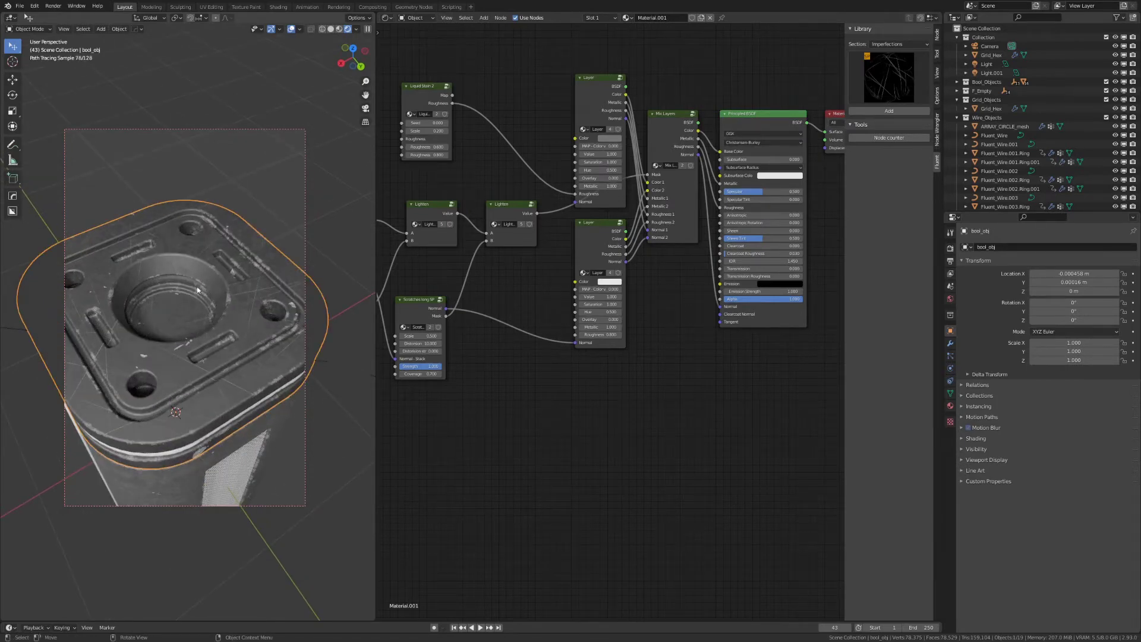
click(755, 119)
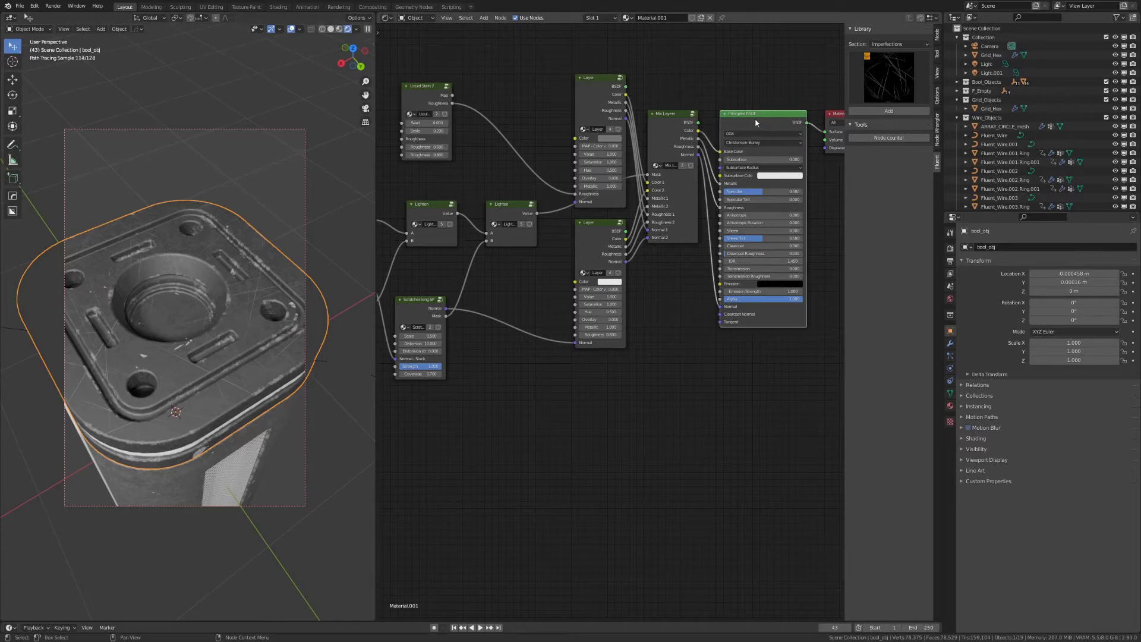
middle_drag(672, 422, 573, 387)
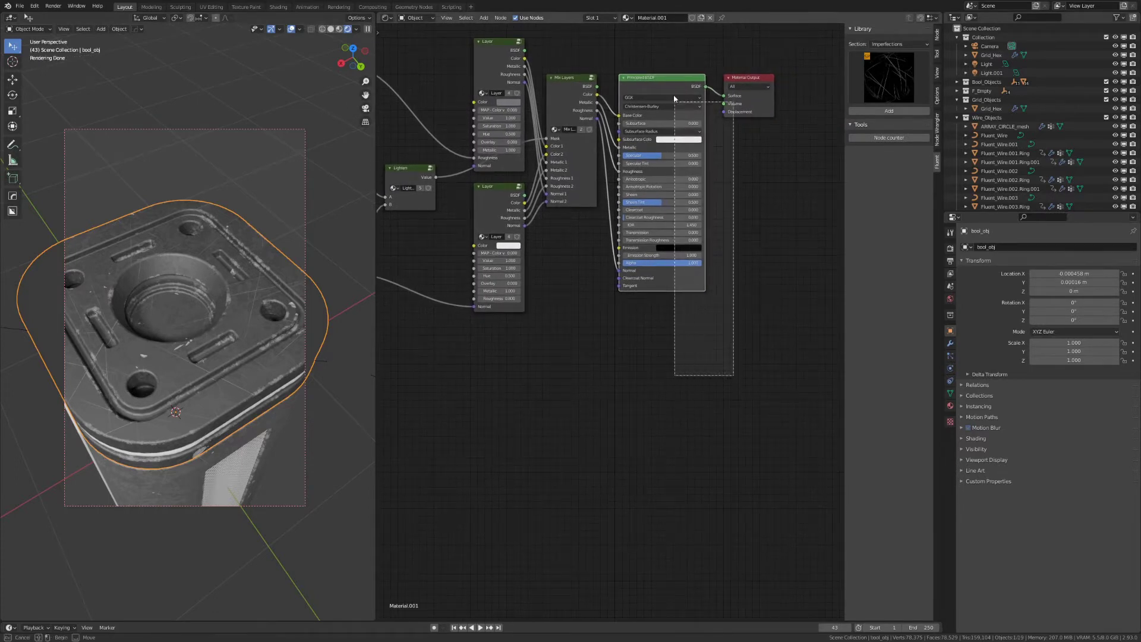
drag(654, 86, 738, 92)
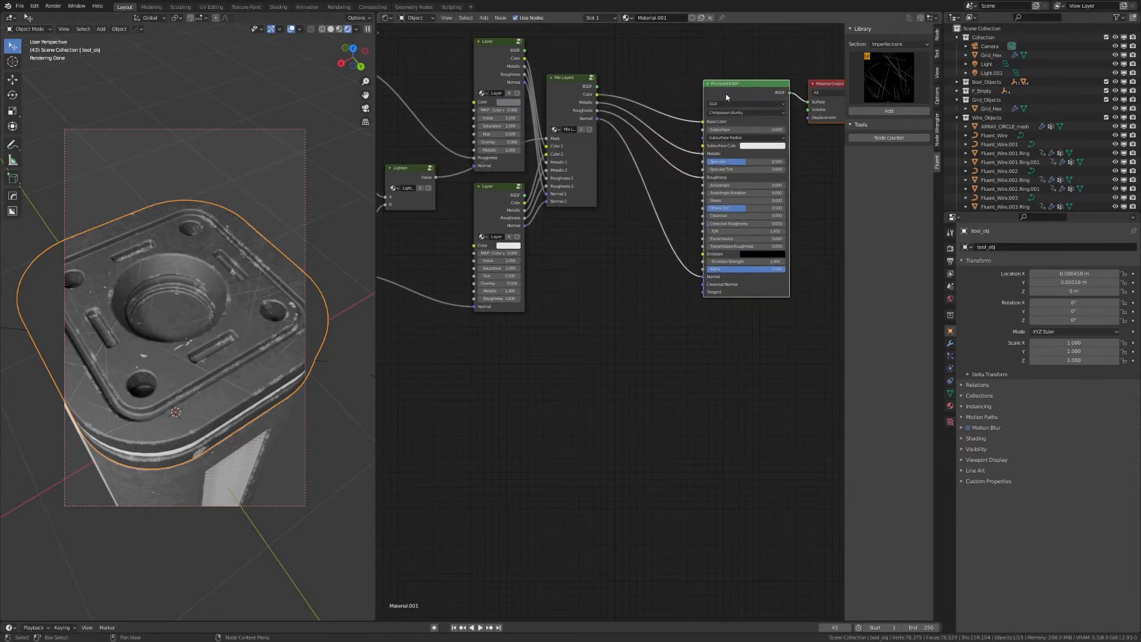
Insert a second Mix Layers node between the first Mix Layers node and the Principled BSDF
key(ctrl+shift+f)
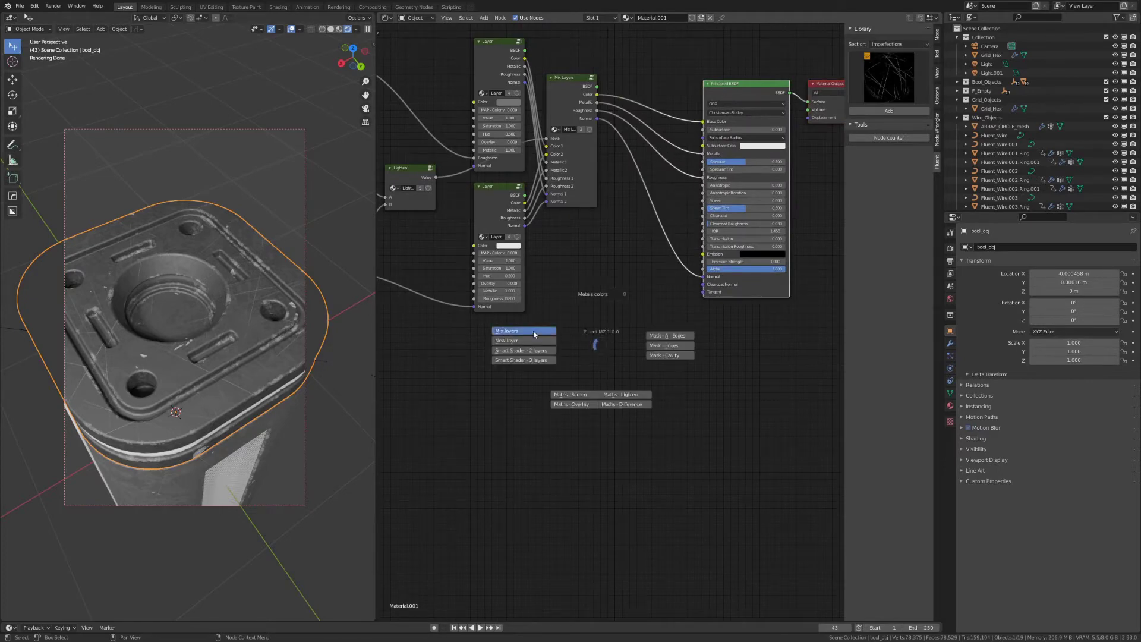
click(511, 334)
drag(647, 99, 645, 117)
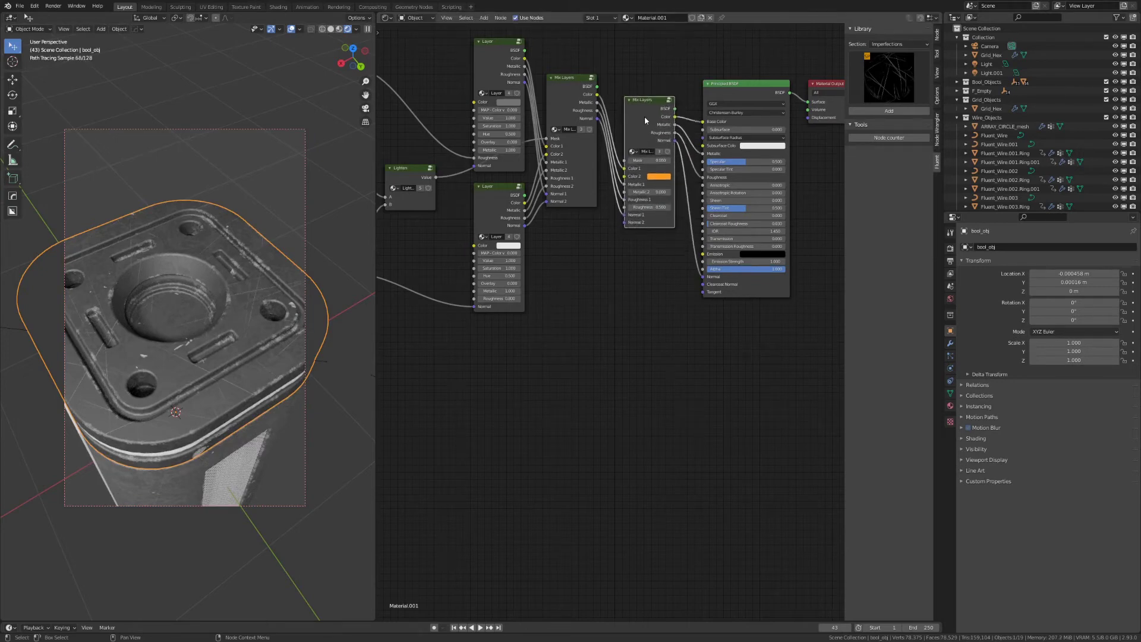
click(645, 117)
Add a Cavity mask to the second Mix Layers node and arrange both nodes clear of the first Mix Layers node
key(f)
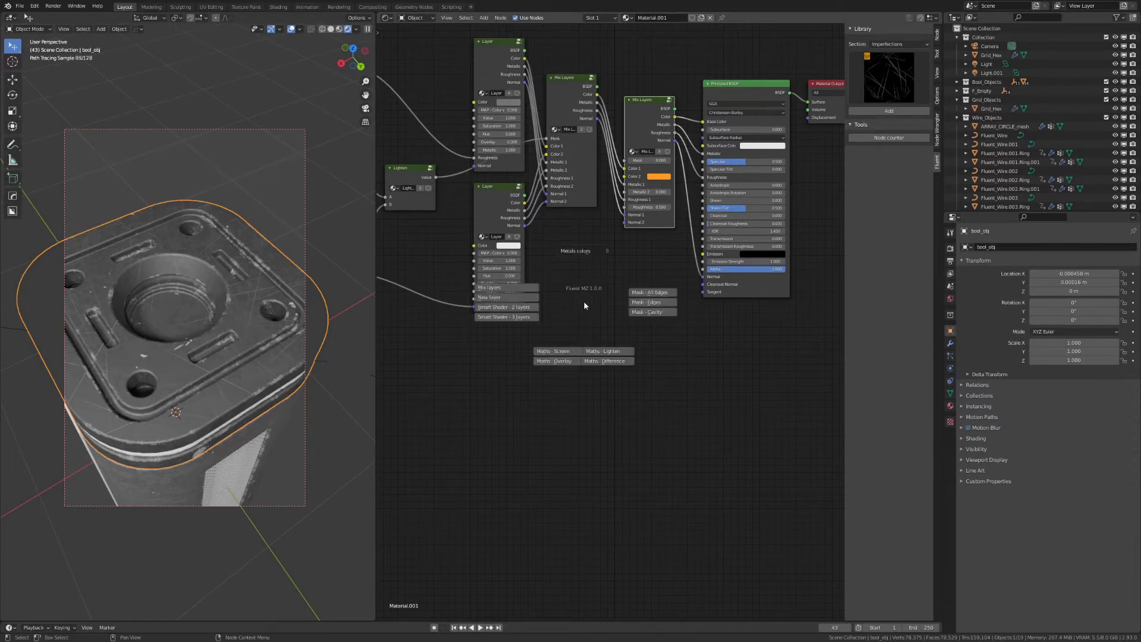
click(650, 314)
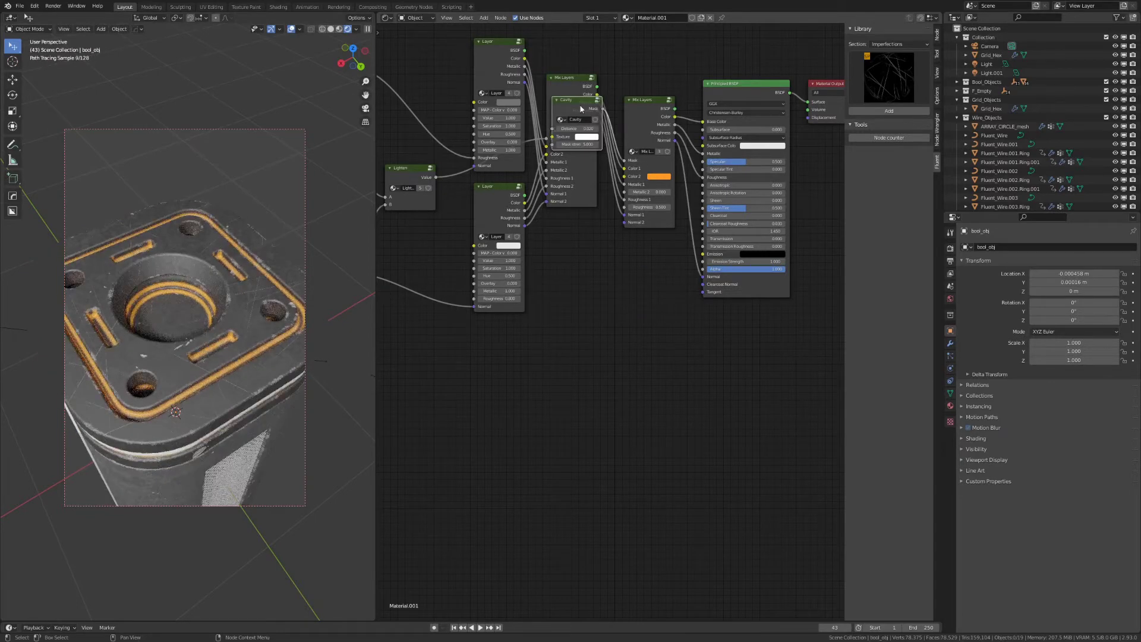
drag(581, 109, 580, 247)
scroll(231, 333, up, 4)
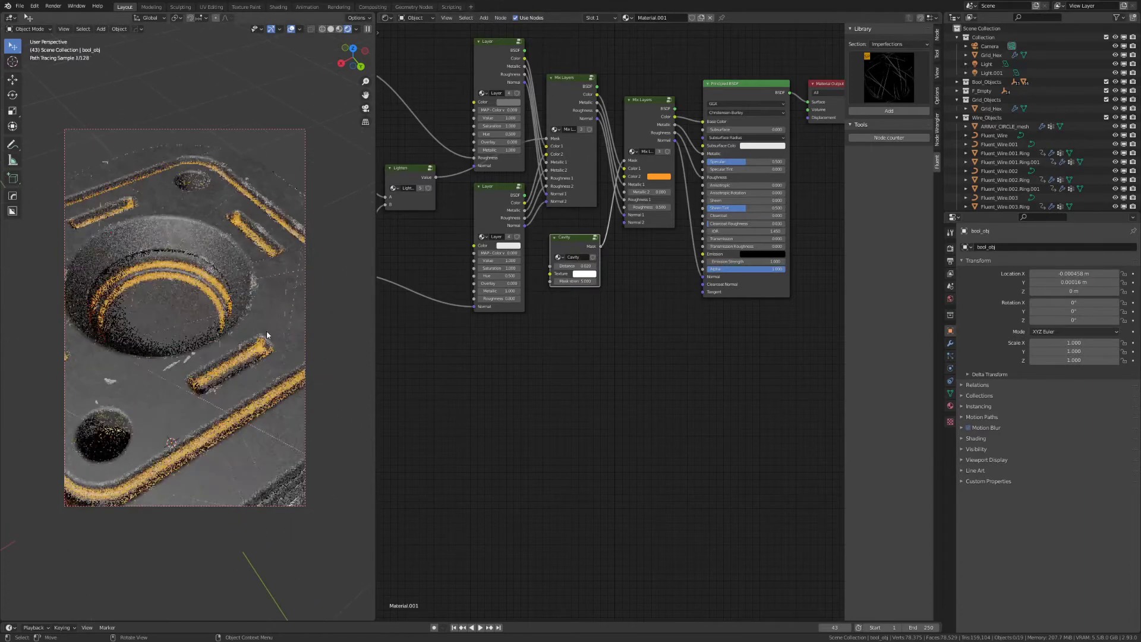
middle_drag(232, 333, 279, 371)
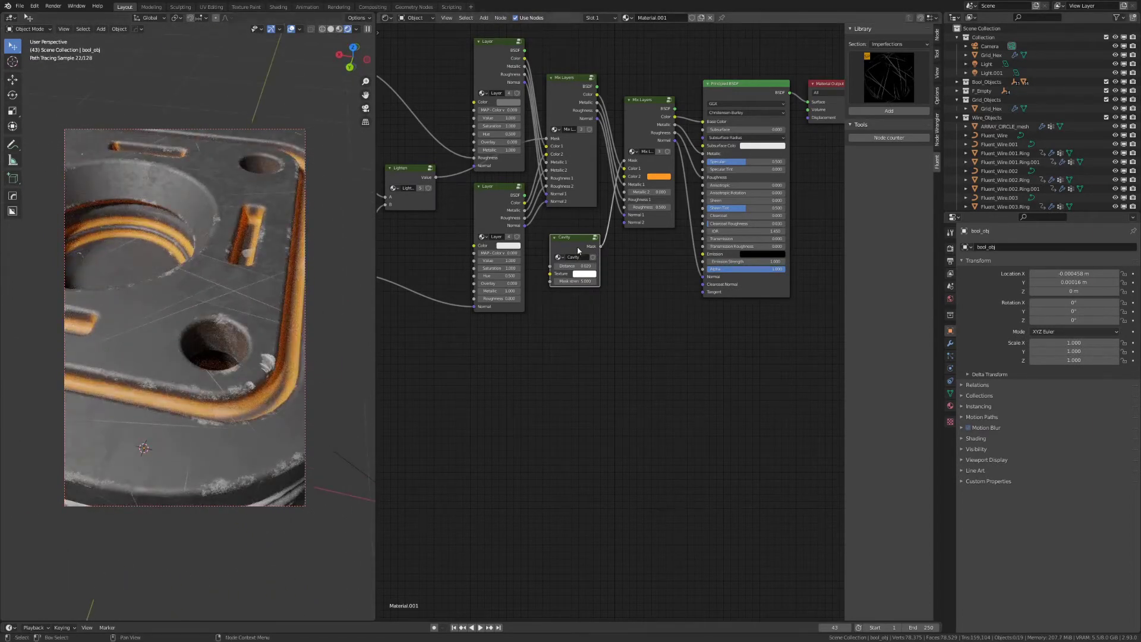
drag(576, 243, 590, 252)
drag(654, 116, 663, 129)
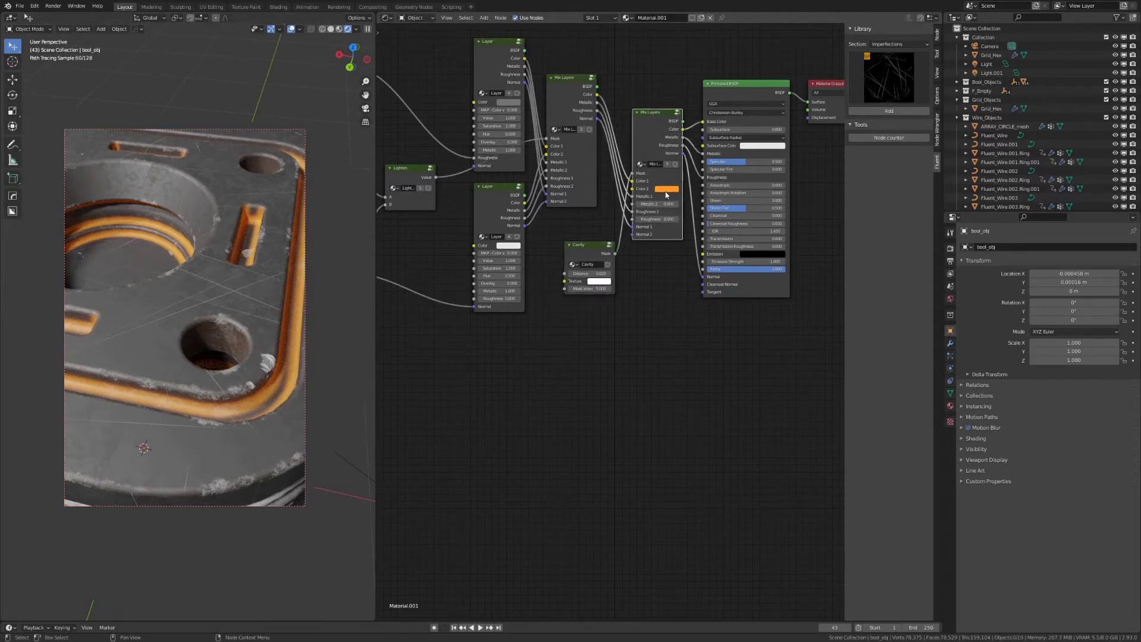
Change Color 2 of the second Mix Layers node from orange to a dark, desaturated brown and check the lid's grooves
click(667, 189)
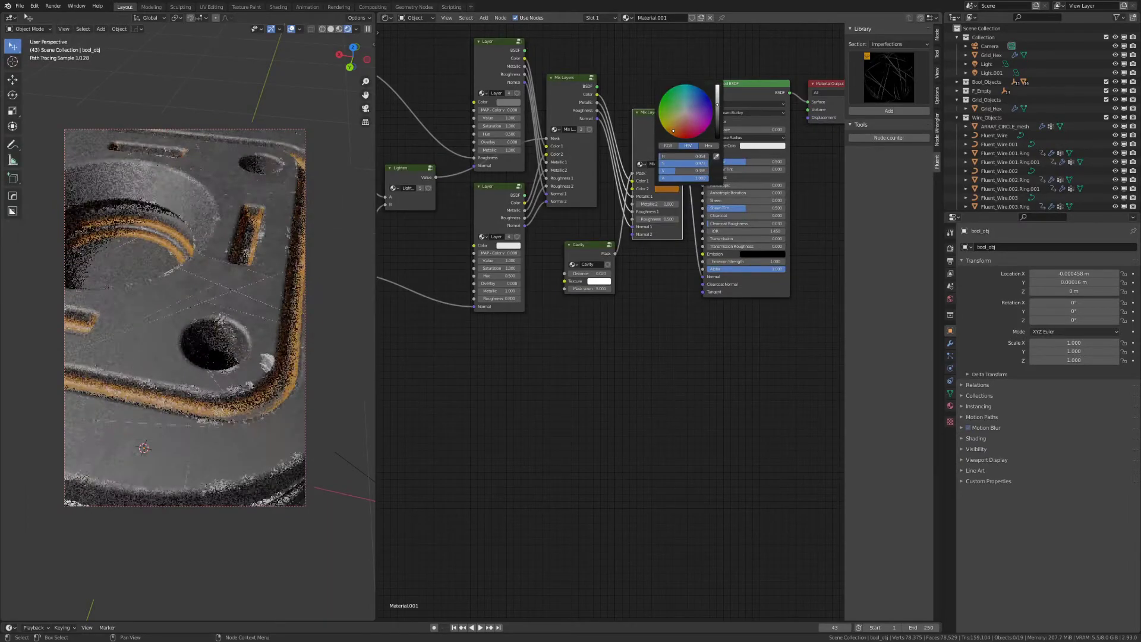
drag(719, 105, 718, 110)
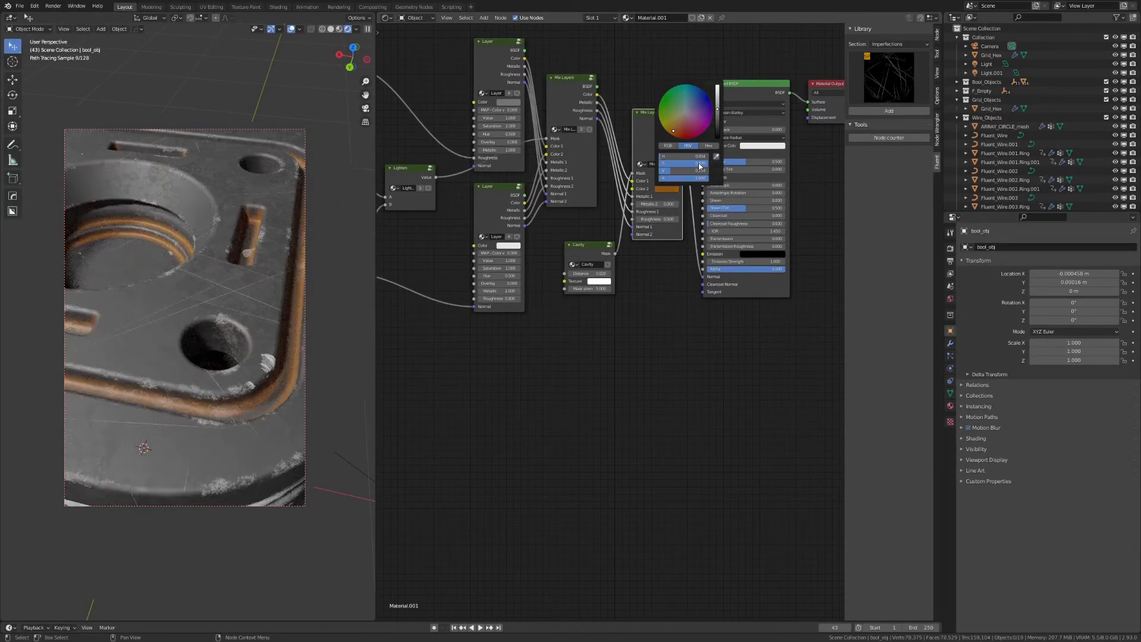
drag(699, 166, 695, 166)
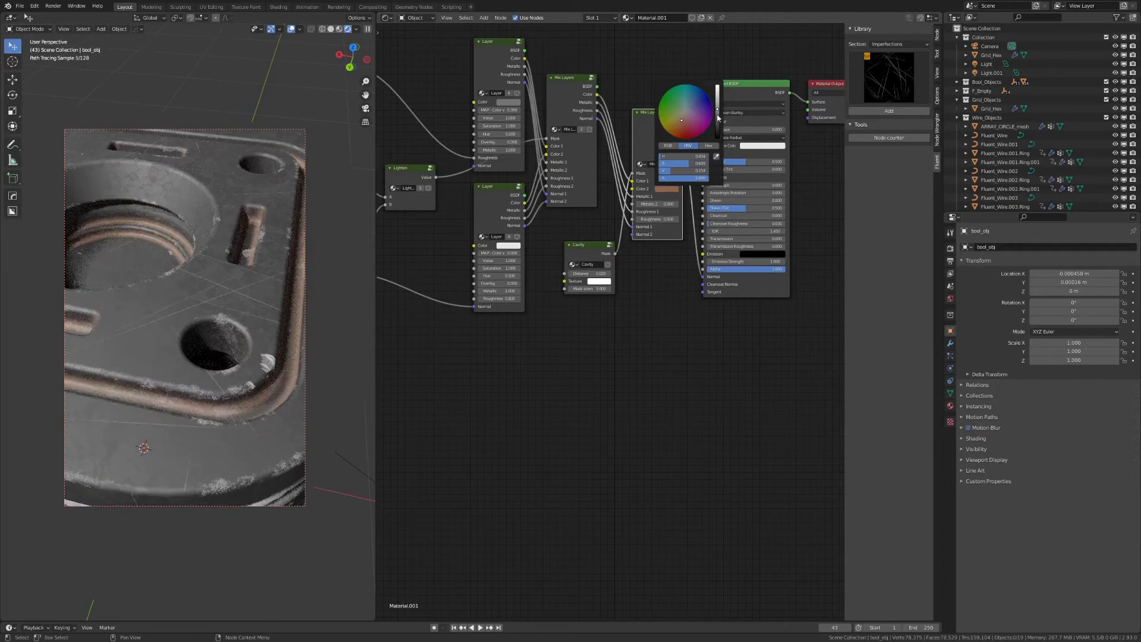
drag(718, 114, 718, 115)
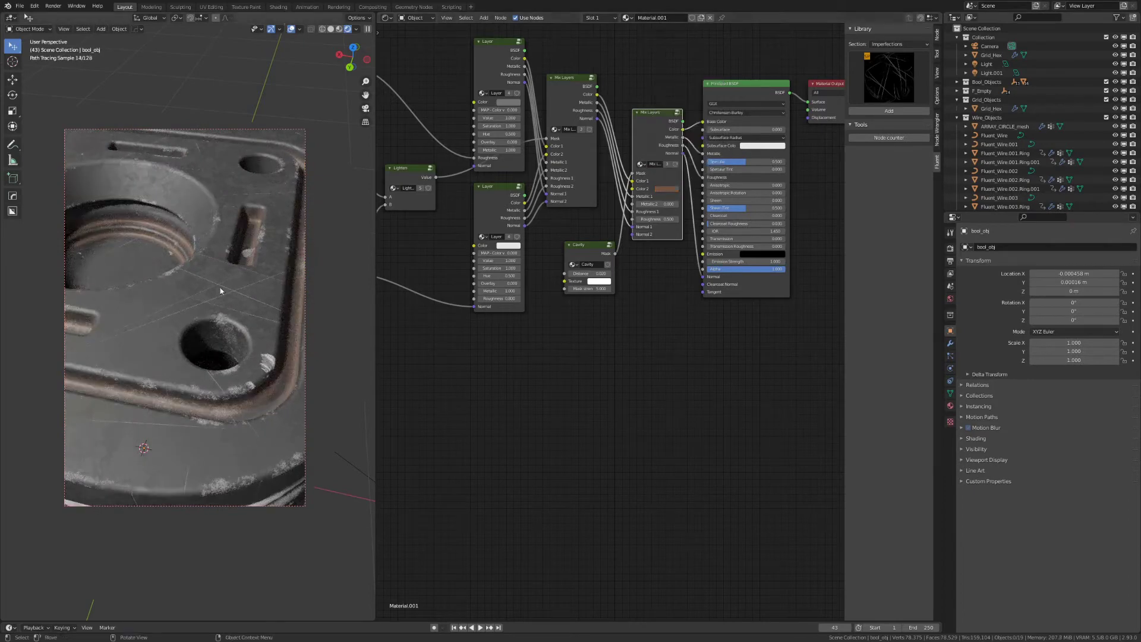
mouse_move(276, 259)
middle_down()
mouse_move(128, 248)
mouse_move(198, 265)
mouse_move(98, 273)
mouse_move(109, 295)
mouse_move(245, 291)
middle_up()
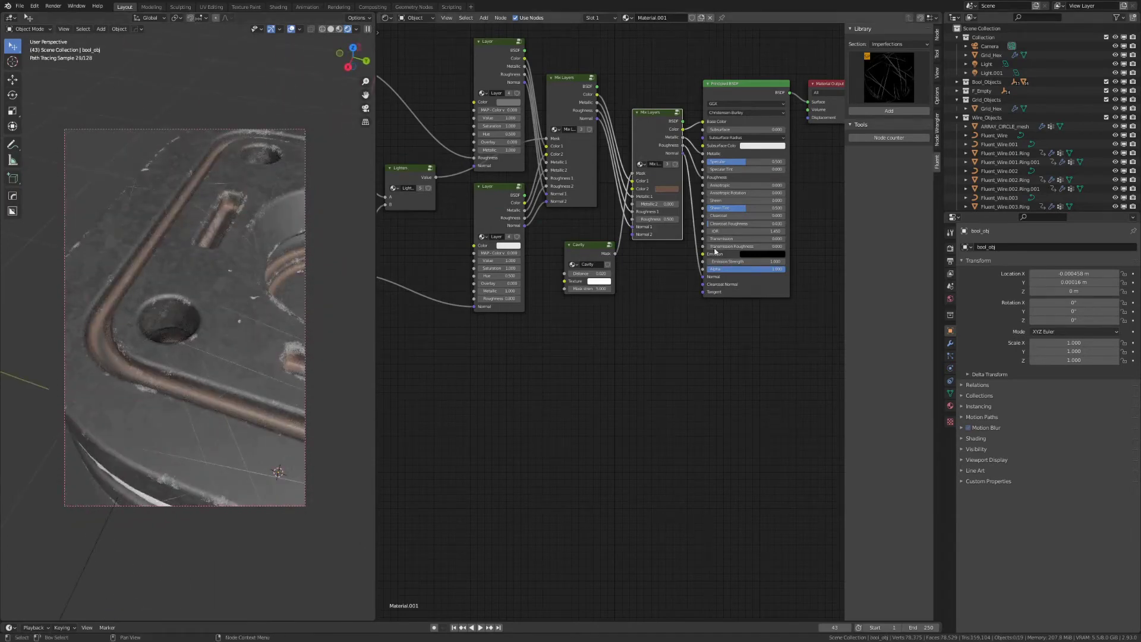
Add the Grunge 03 texture from the Grunges library section and connect its Result to the Cavity node's Texture
click(893, 45)
click(884, 65)
click(894, 74)
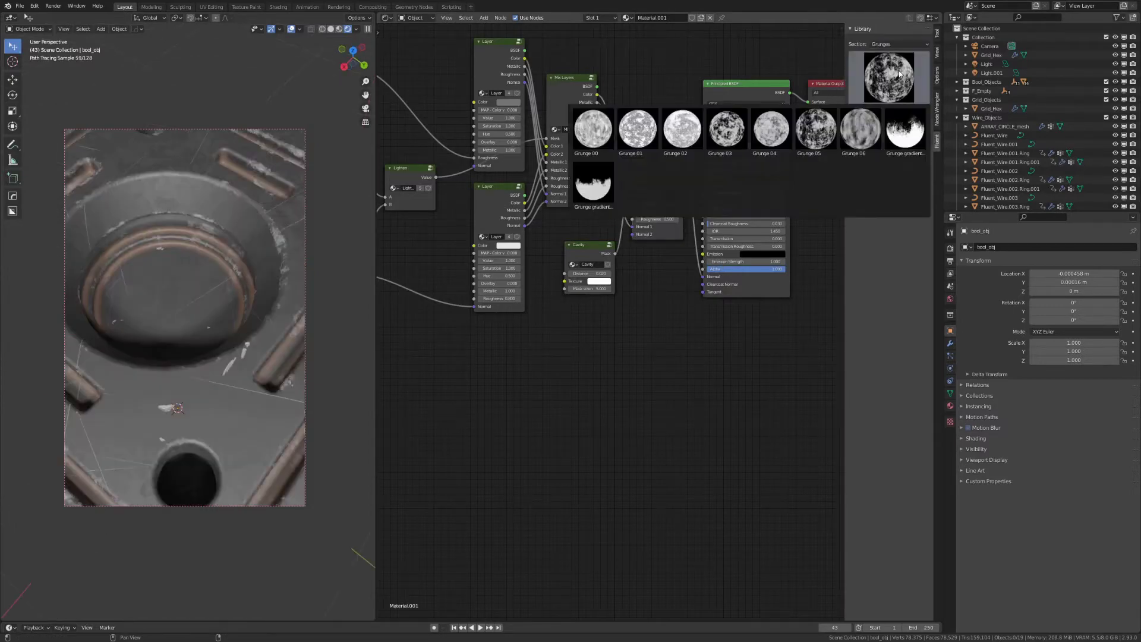
click(726, 128)
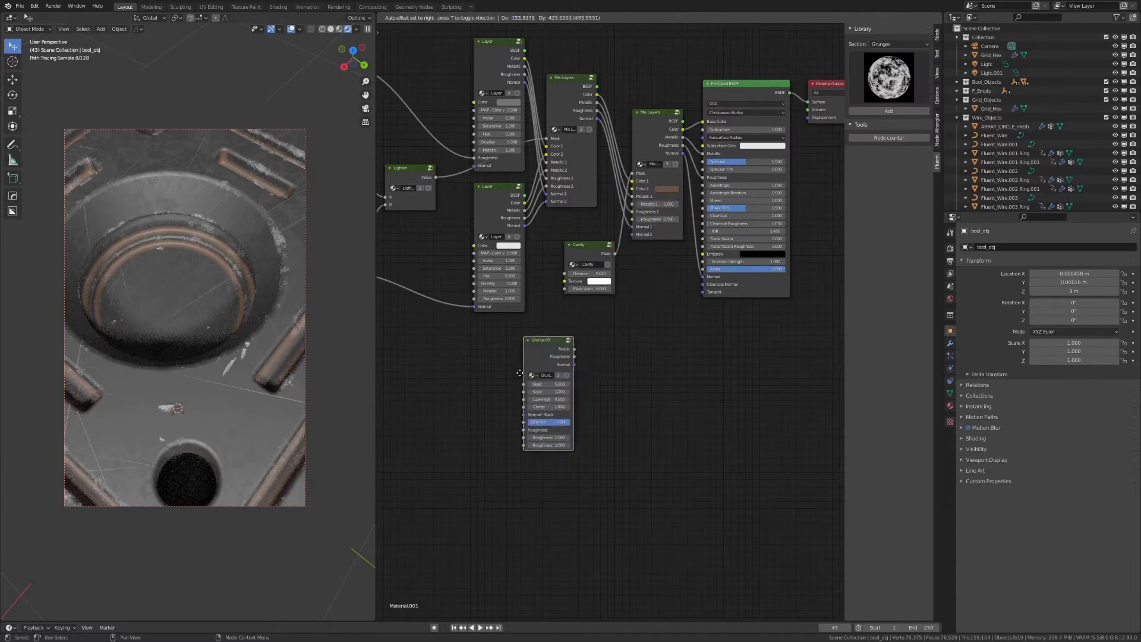
click(494, 354)
drag(530, 345, 572, 283)
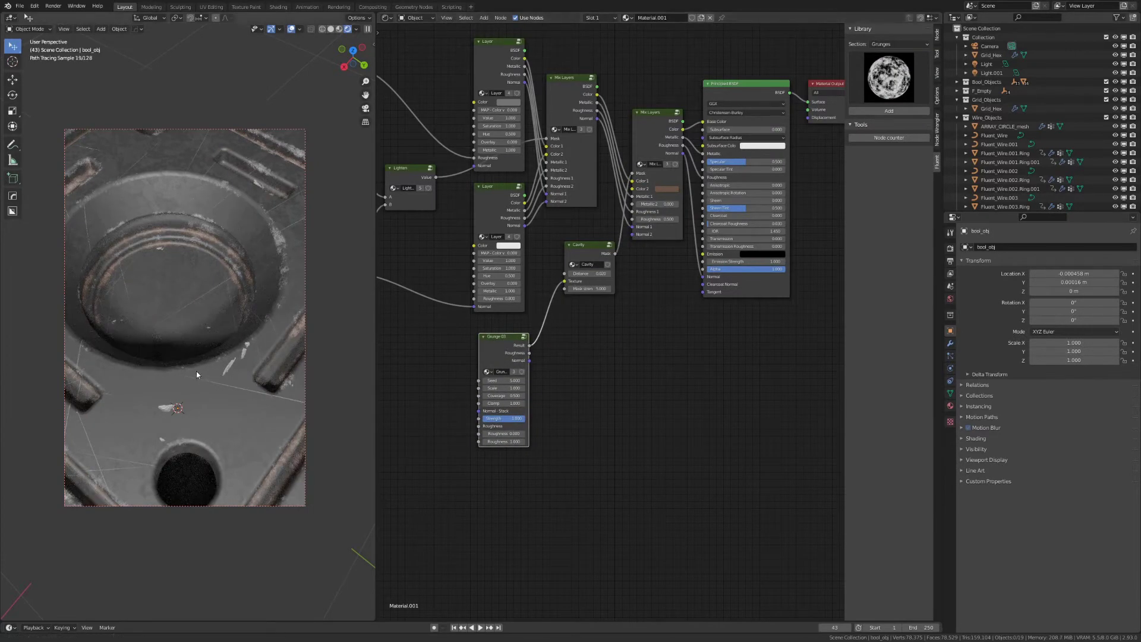
Adjust the new Grunge node's Coverage and Seed to vary the dirt in the lid's cavities
middle_drag(196, 371, 272, 351)
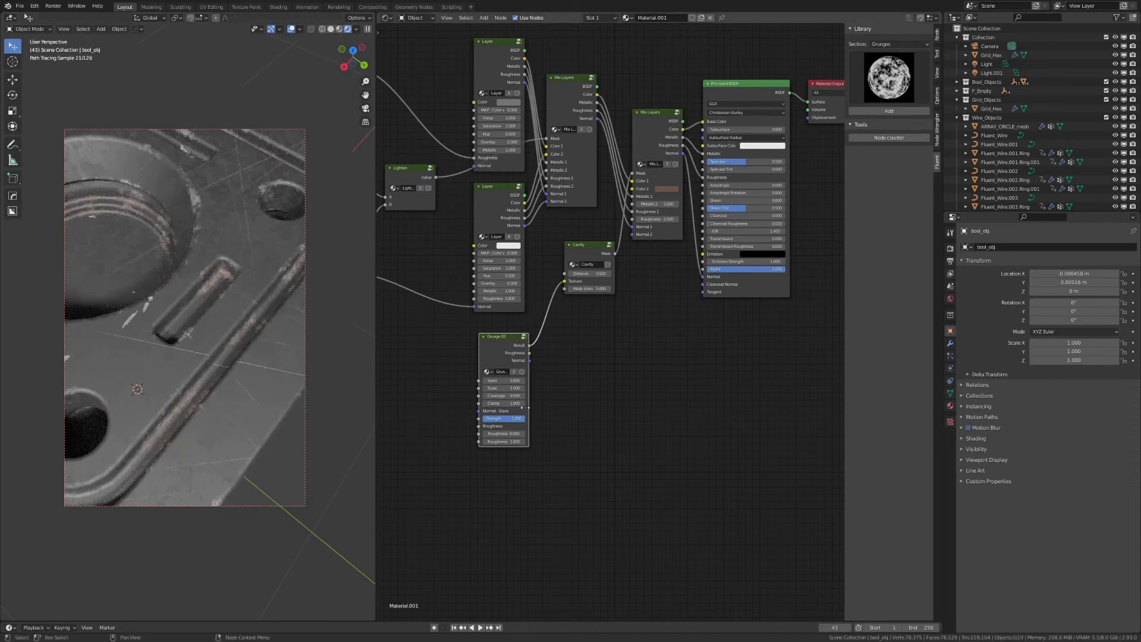
mouse_move(502, 396)
mouse_down()
mouse_move(529, 395)
mouse_move(484, 395)
mouse_move(517, 395)
mouse_up()
click(524, 381)
click(525, 384)
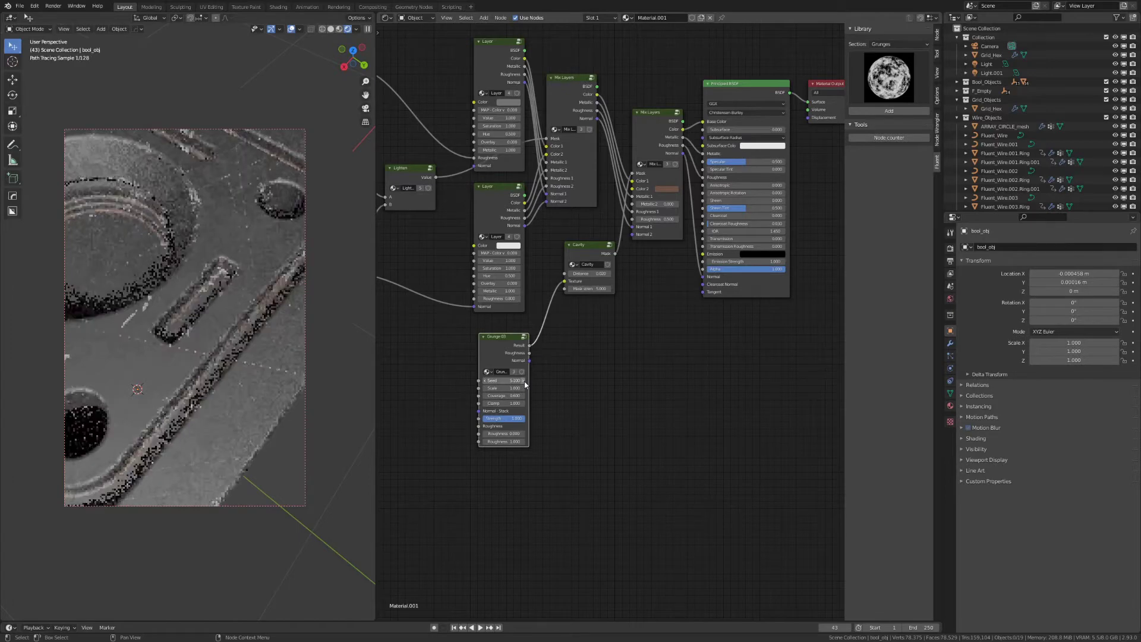
middle_drag(196, 315, 356, 309)
Connect the new Grunge node's Normal to Normal 2 of the second Mix Layers node and inspect the grooves up close
drag(529, 361, 634, 235)
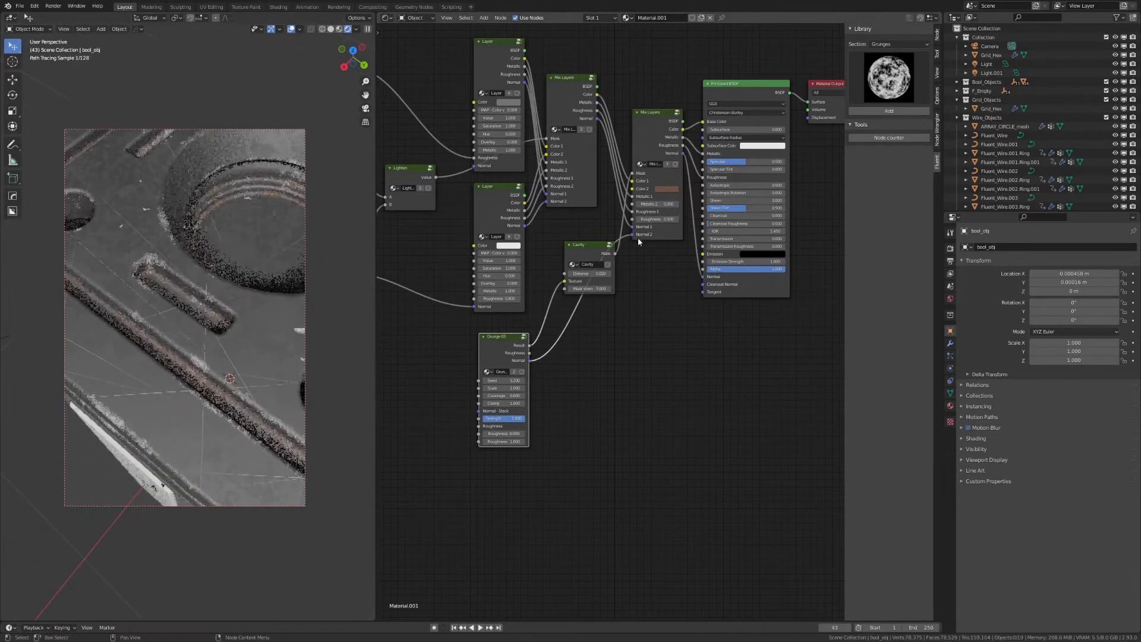
scroll(222, 385, up, 8)
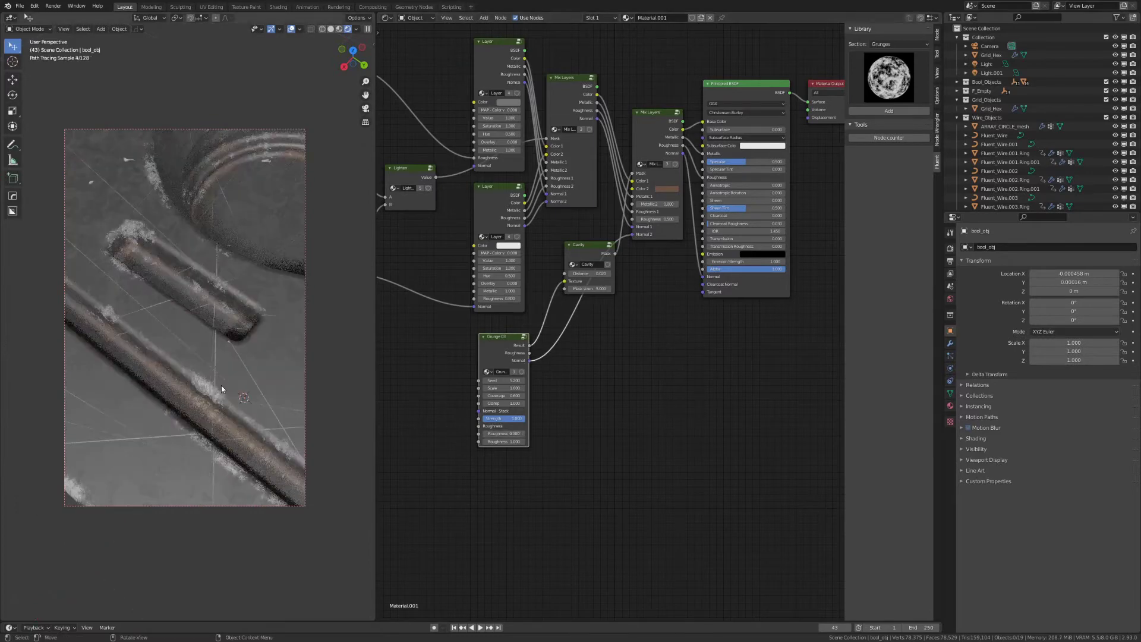
scroll(235, 348, down, 3)
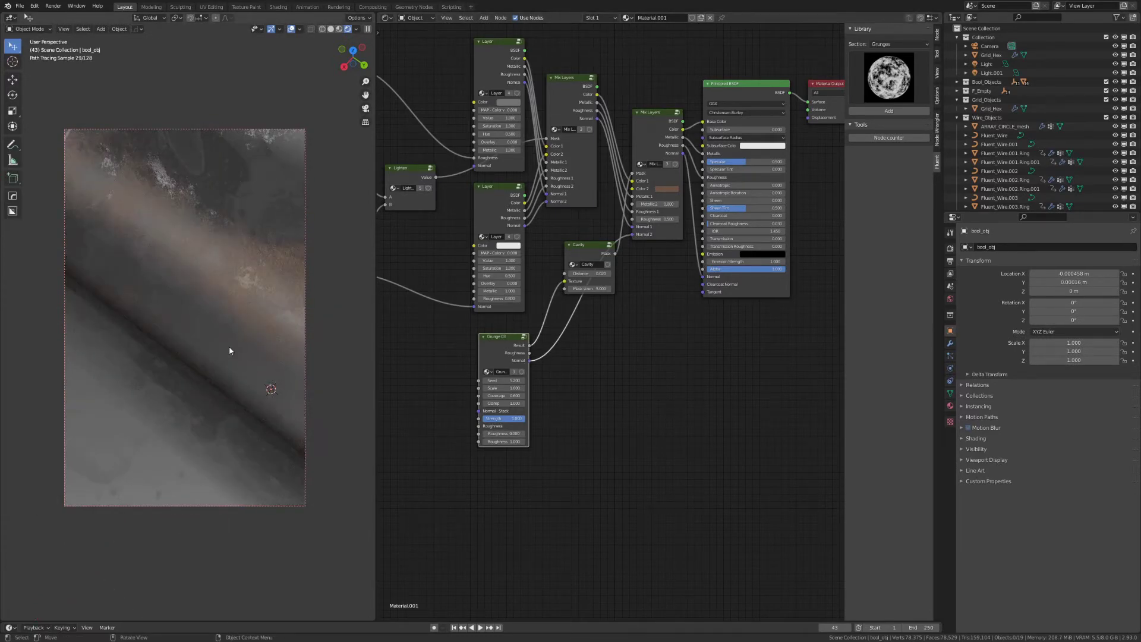
scroll(230, 347, down, 6)
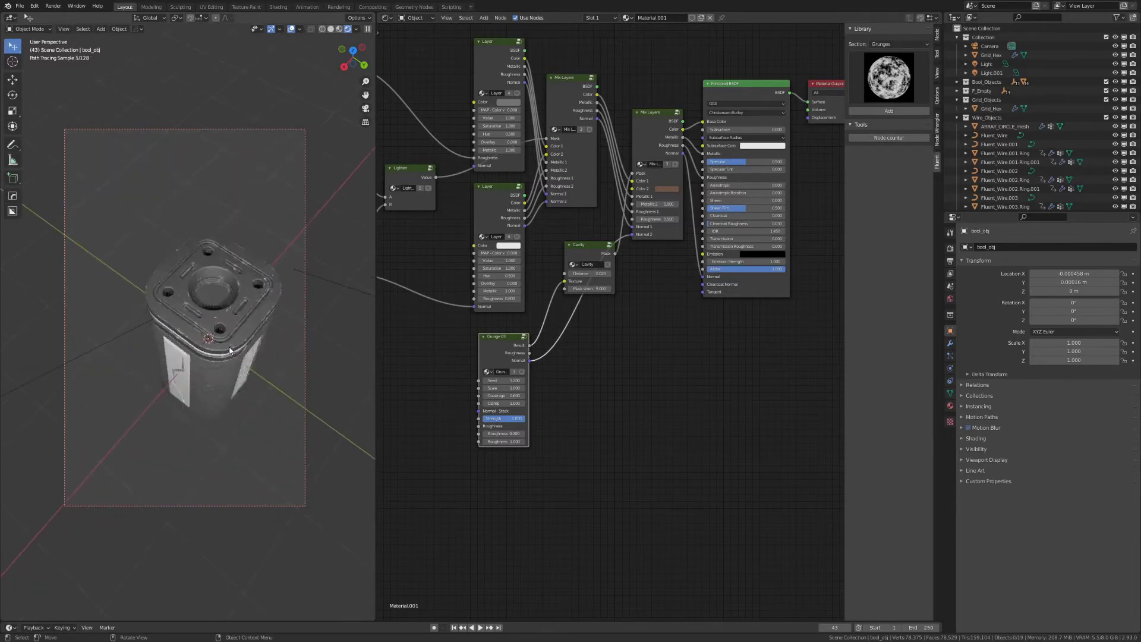
Assign the existing Material.001 to the container's inset side panel and check how it looks on the body
middle_drag(229, 350, 215, 300)
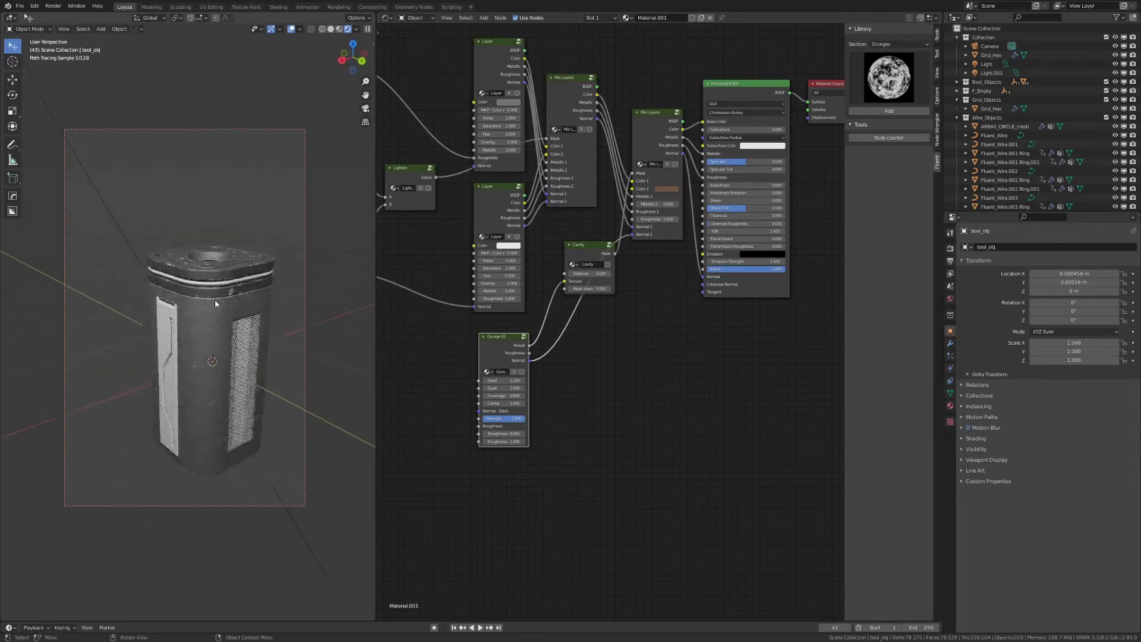
scroll(215, 298, up, 3)
scroll(169, 305, up, 1)
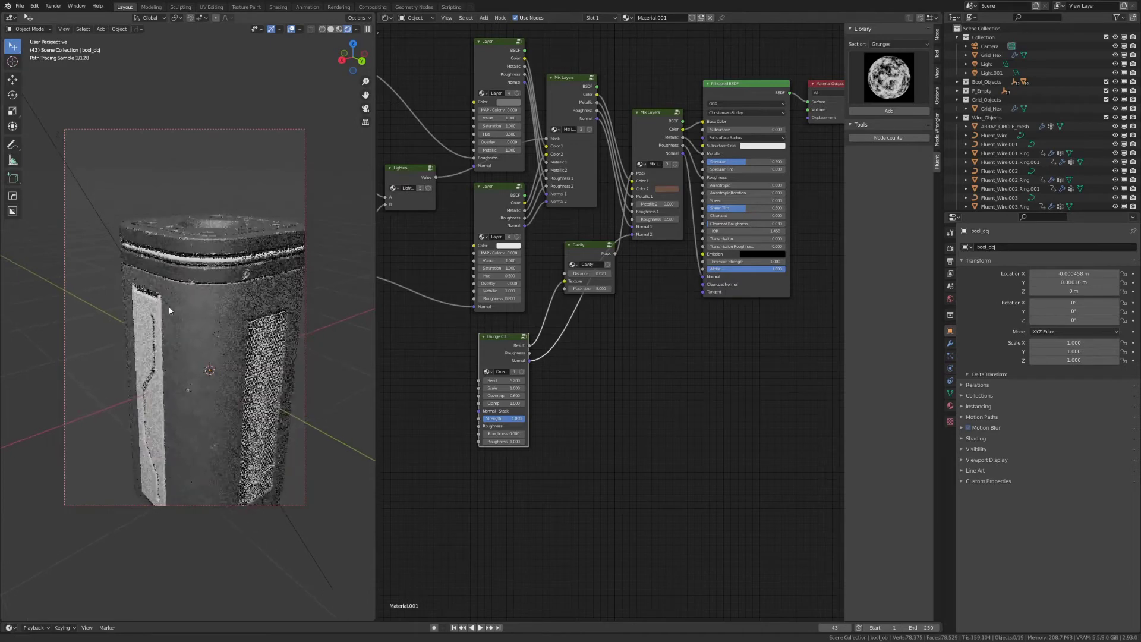
click(147, 334)
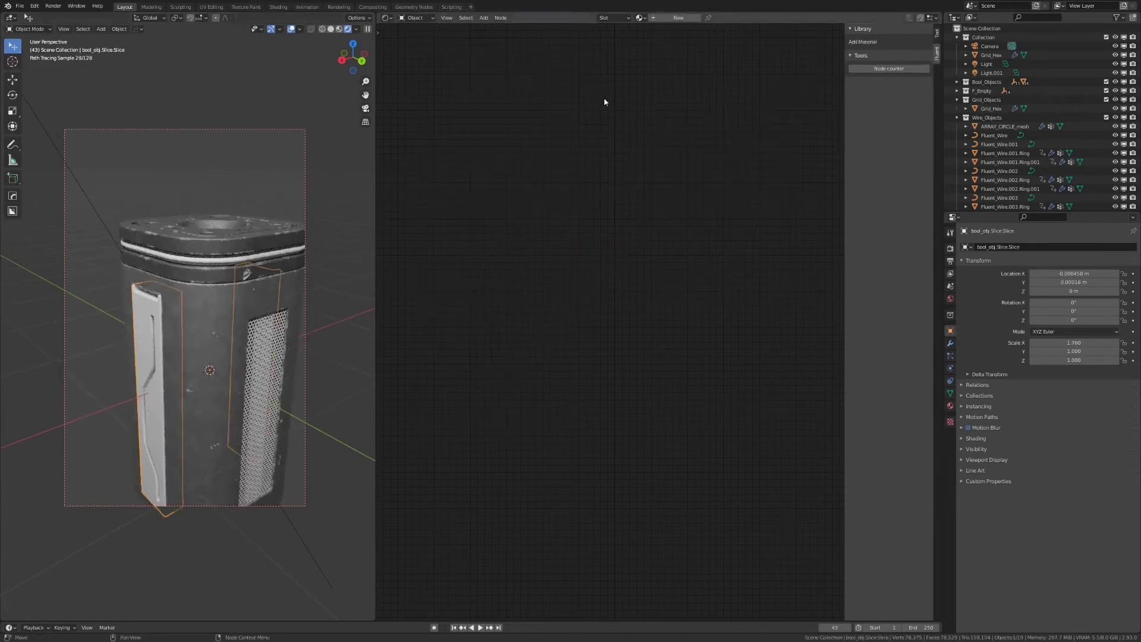
click(639, 17)
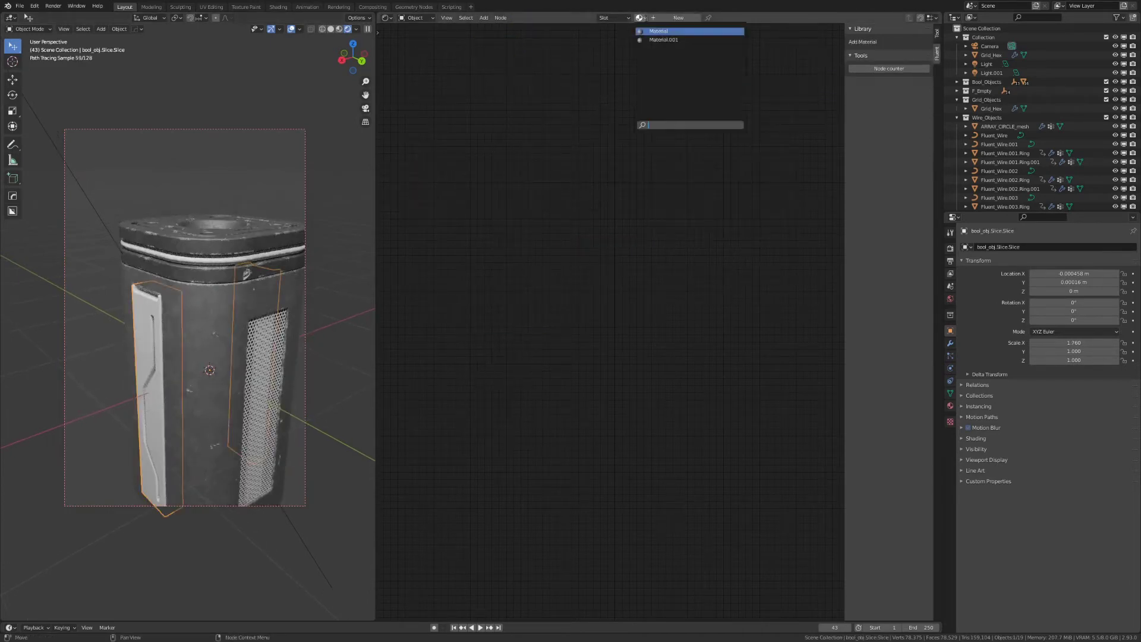
click(664, 39)
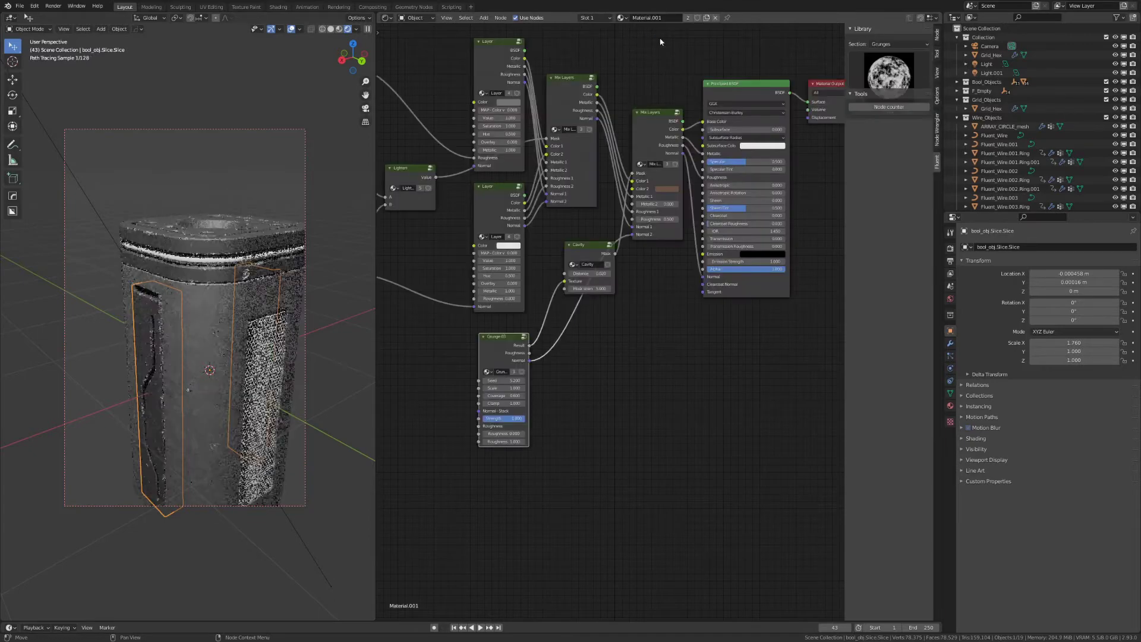
click(107, 285)
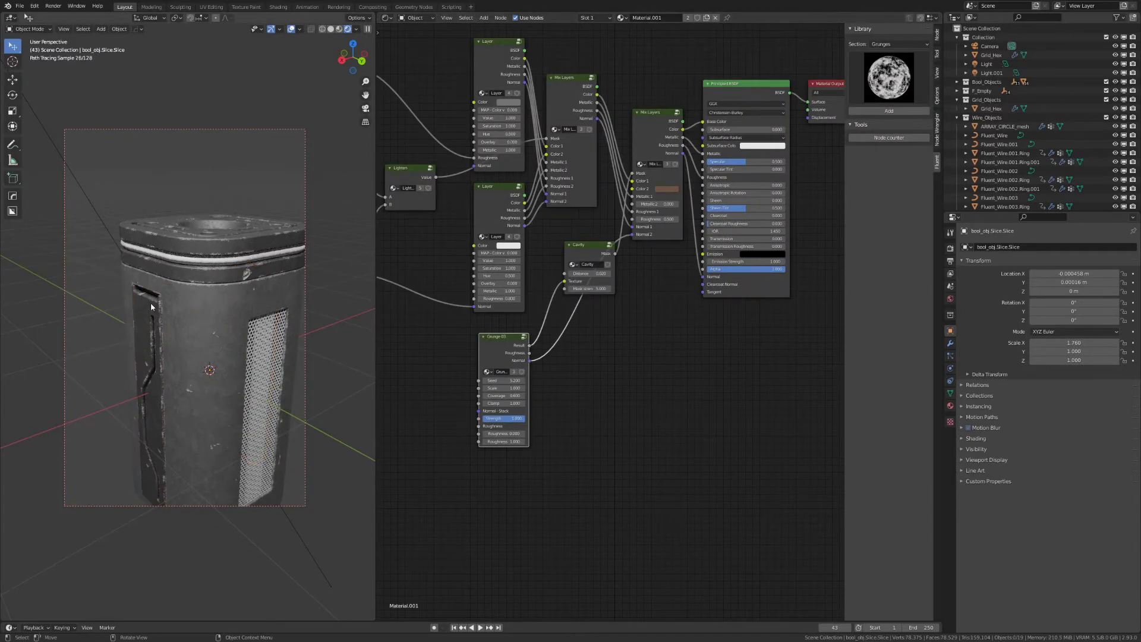
middle_drag(106, 285, 198, 322)
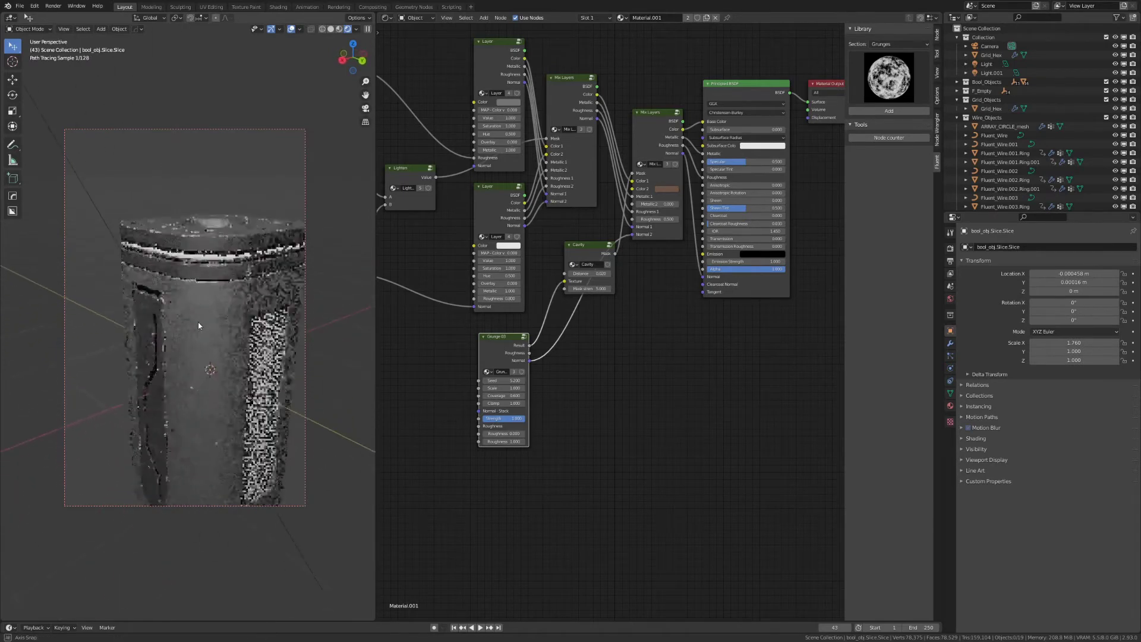
Make the side panel's material an independent single-user copy, Material.002
click(151, 334)
middle_drag(154, 290, 189, 309)
scroll(241, 254, up, 2)
scroll(188, 307, up, 5)
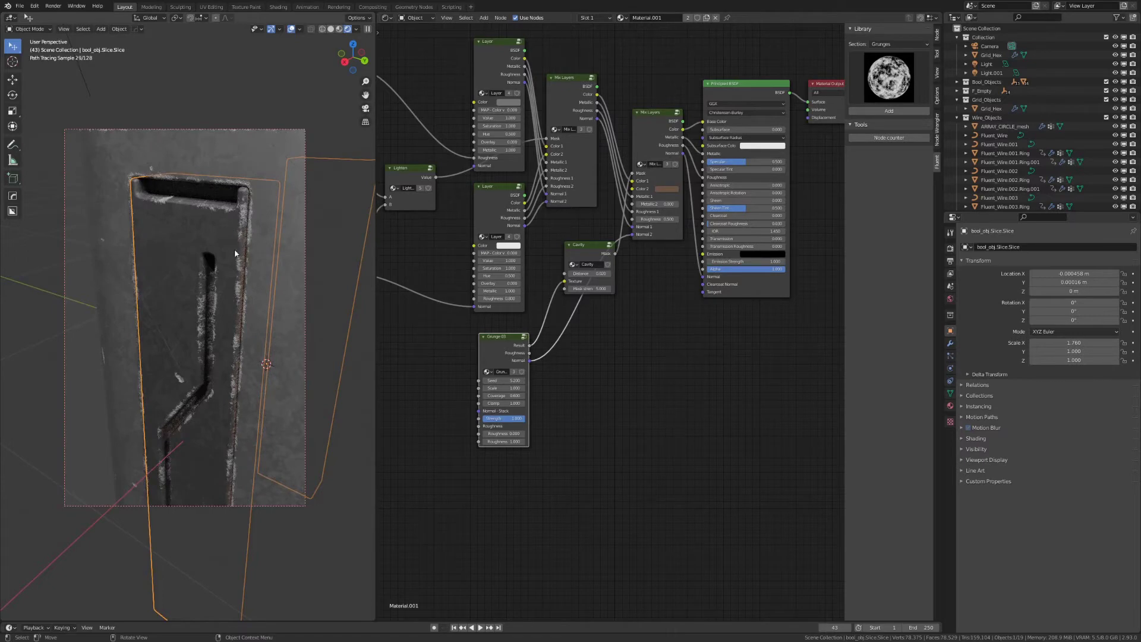
click(688, 18)
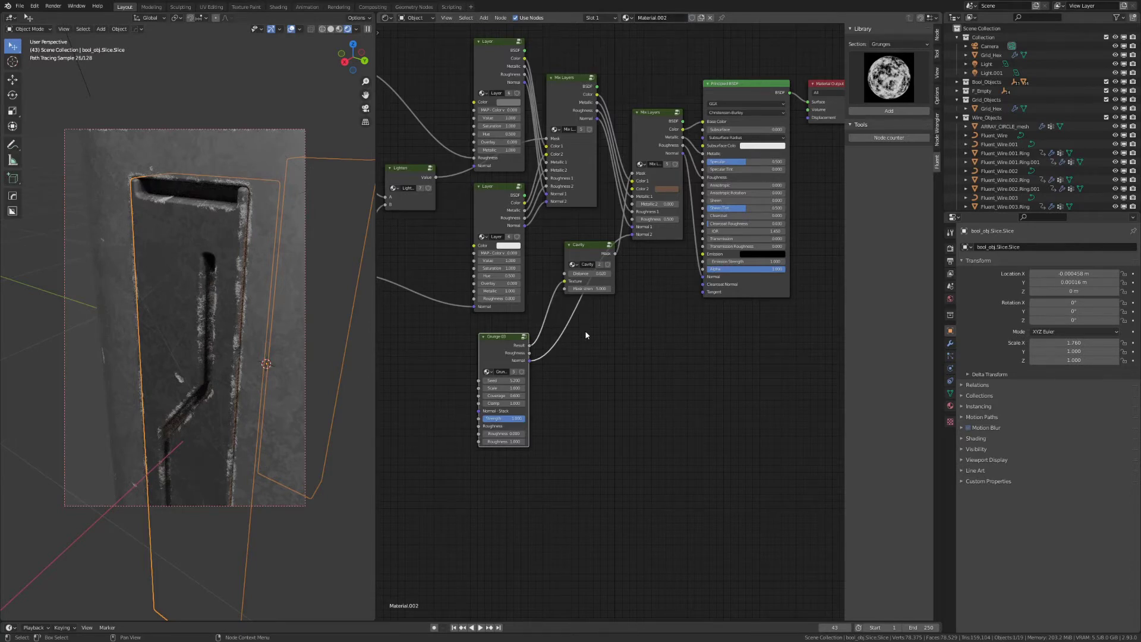
Set the All edges node's Distance to 0.01 in the side panel's material
middle_drag(586, 335, 741, 396)
middle_drag(552, 307, 653, 246)
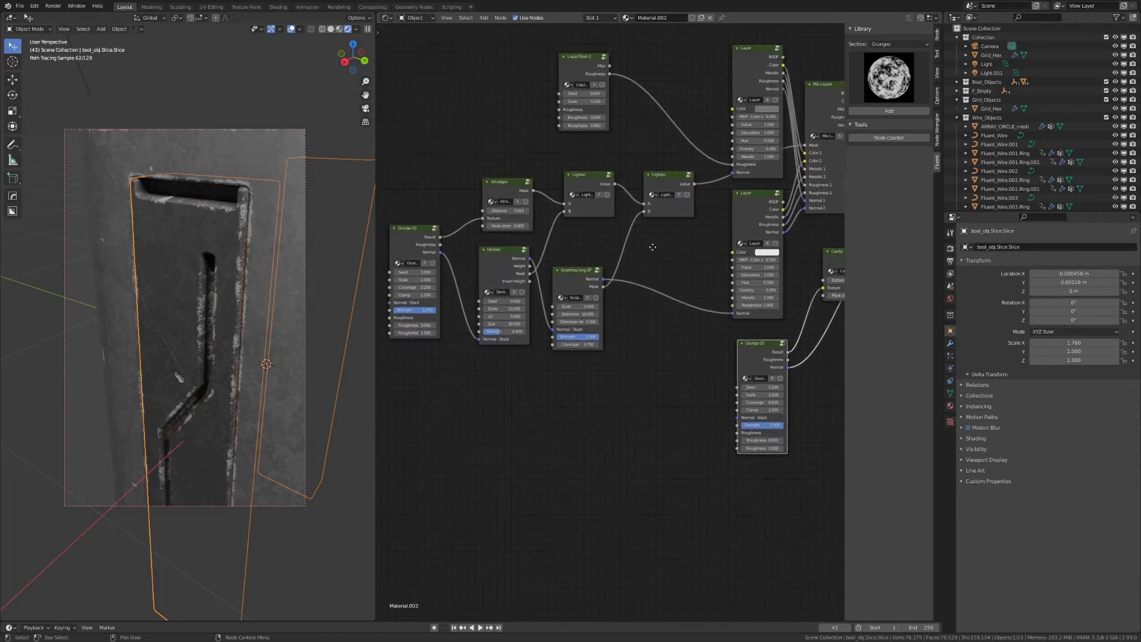
click(507, 211)
text(0.01)
key(Return)
Set the Cavity node's Distance to 0.02 in the side panel's material
middle_drag(666, 261, 529, 216)
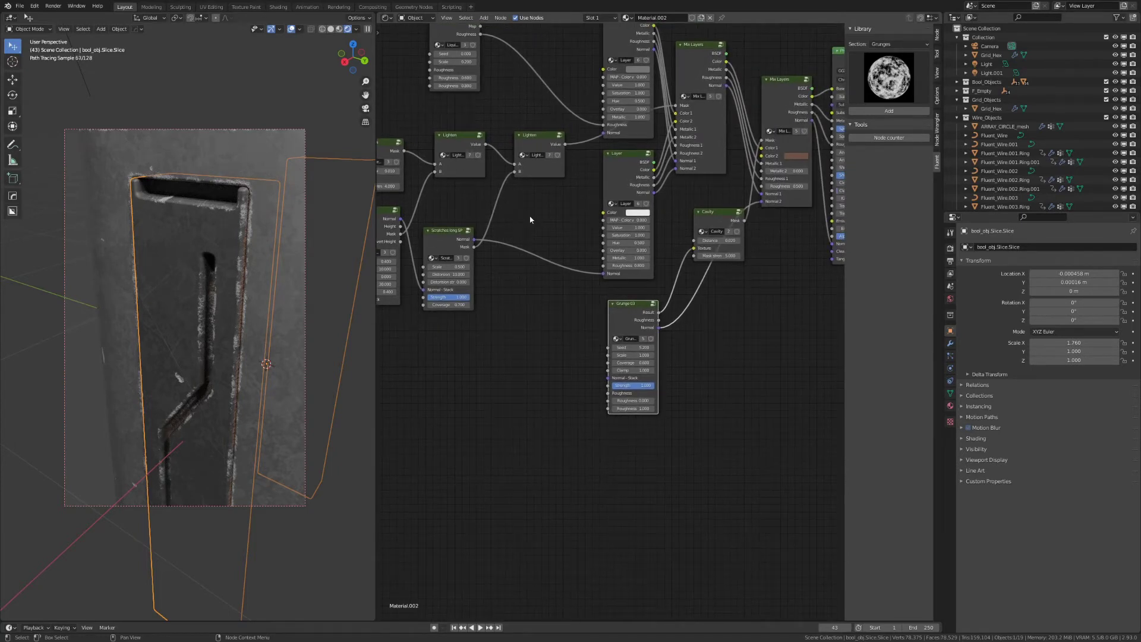
middle_drag(706, 305, 659, 313)
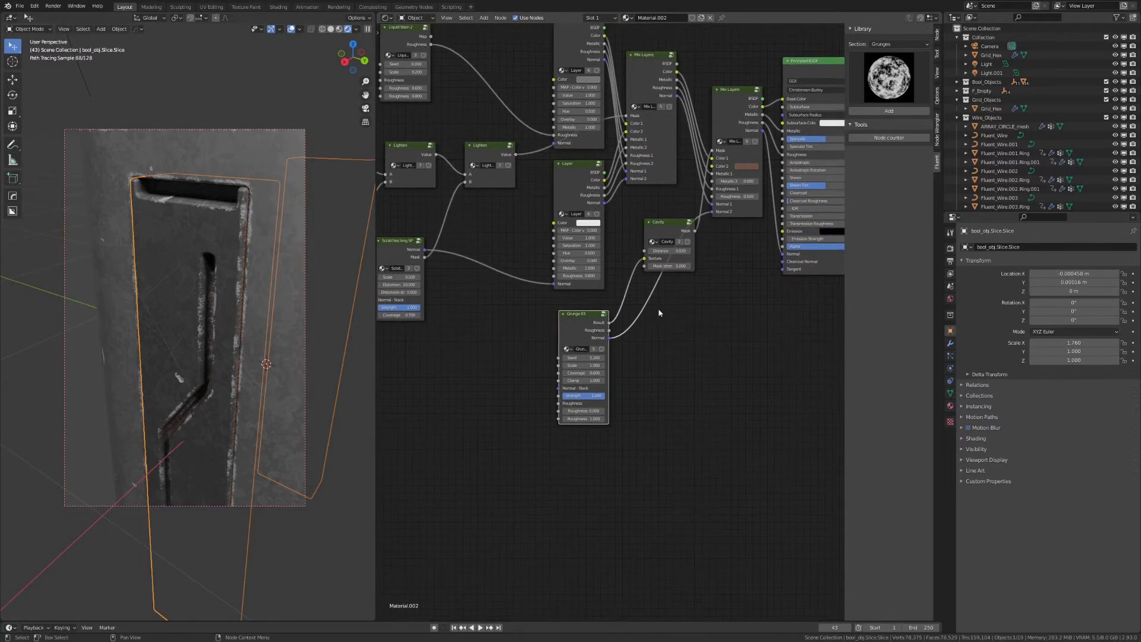
click(672, 251)
text(0.02)
key(Return)
Lower the Strength of the Grunge node feeding All edges and set its Coverage to 0.2
middle_drag(459, 325, 601, 304)
middle_drag(501, 286, 560, 301)
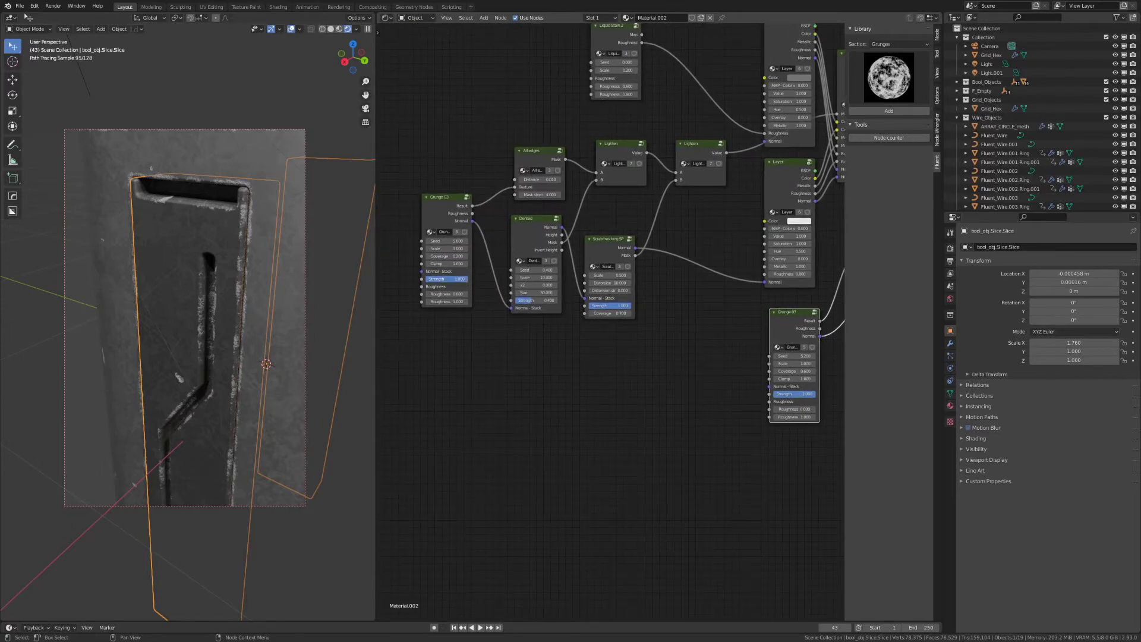
drag(459, 279, 438, 278)
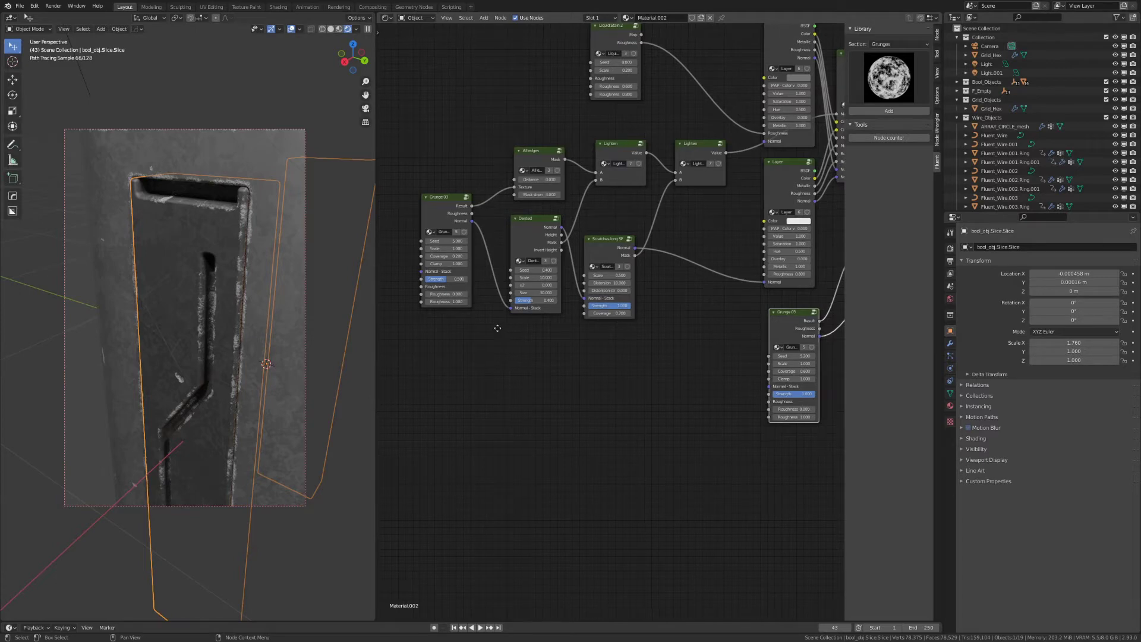
middle_drag(497, 326, 487, 325)
click(438, 254)
text(0.2)
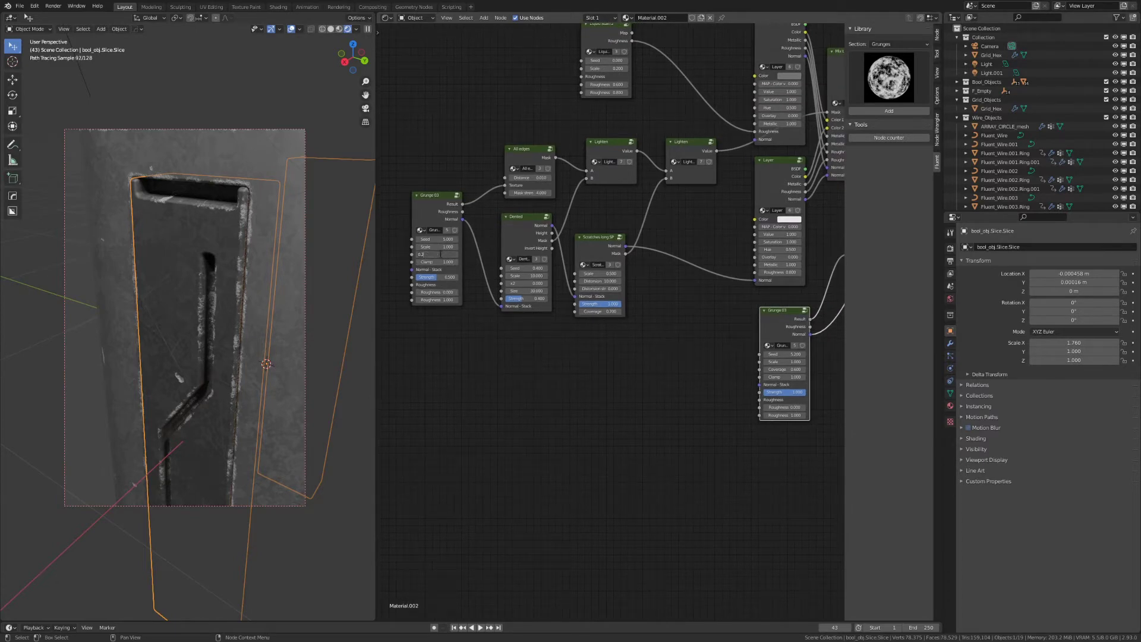
key(Return)
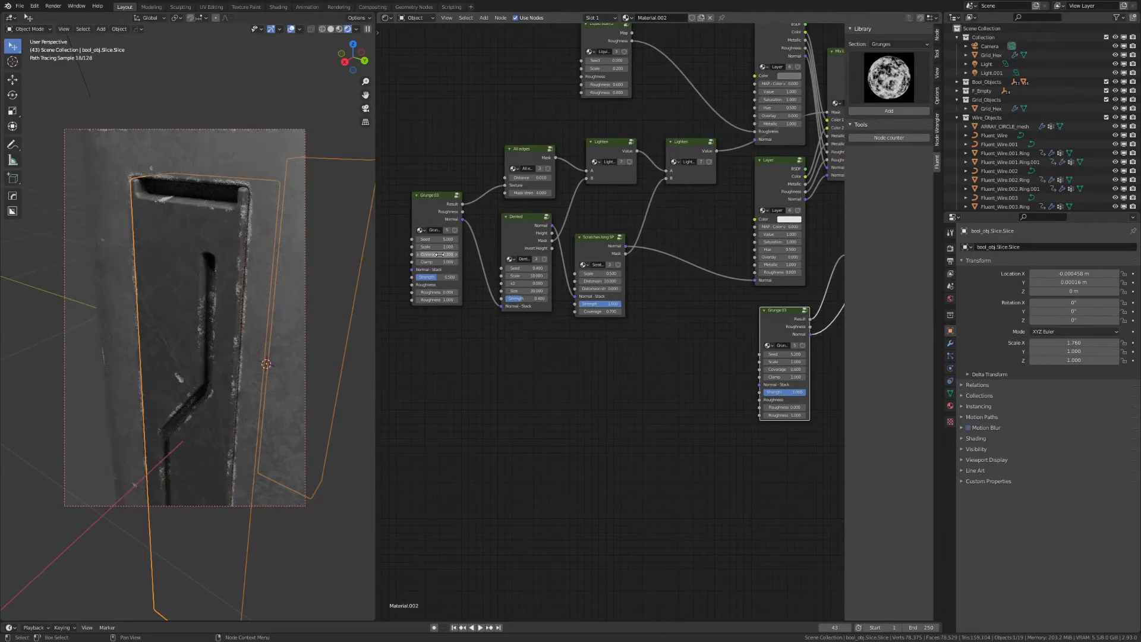
Select the hexagonal grid on the container's side and create a new material for it
middle_drag(187, 245, 209, 265)
scroll(209, 265, up, 3)
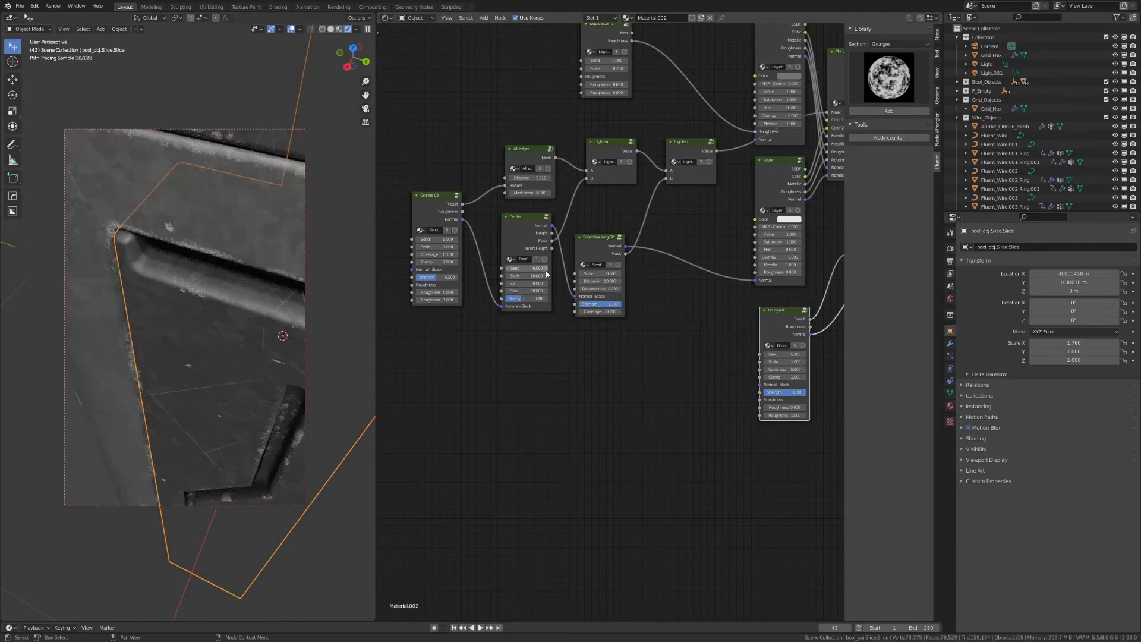
mouse_move(172, 333)
middle_down()
mouse_move(188, 359)
mouse_move(205, 337)
mouse_move(224, 370)
mouse_move(222, 306)
middle_up()
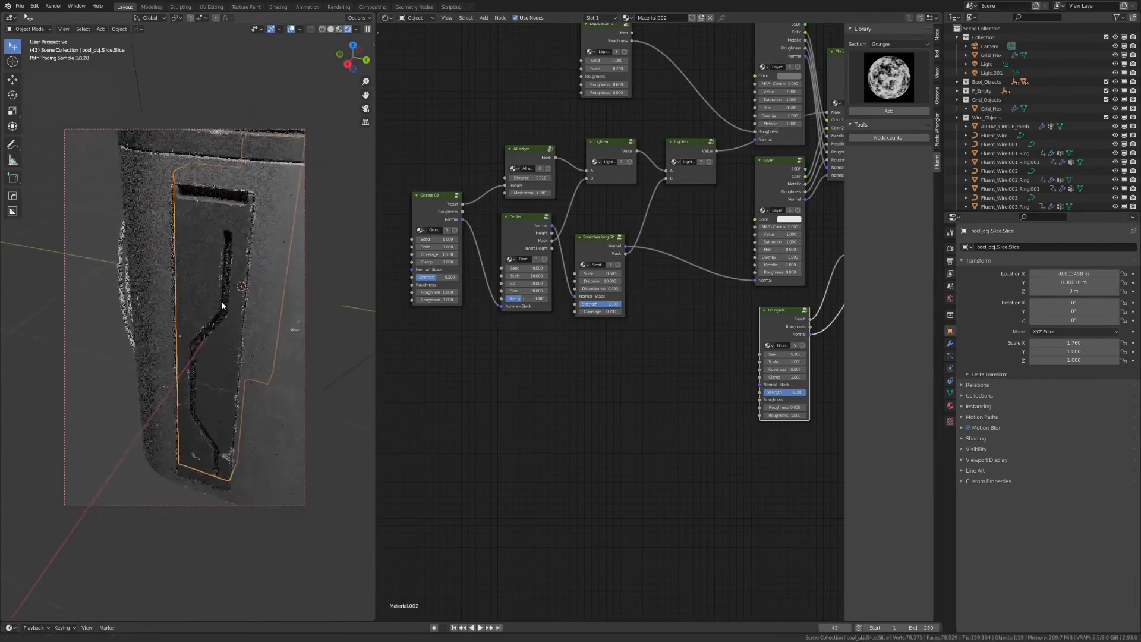
mouse_move(222, 304)
middle_down()
mouse_move(90, 329)
mouse_move(147, 347)
mouse_move(138, 345)
middle_up()
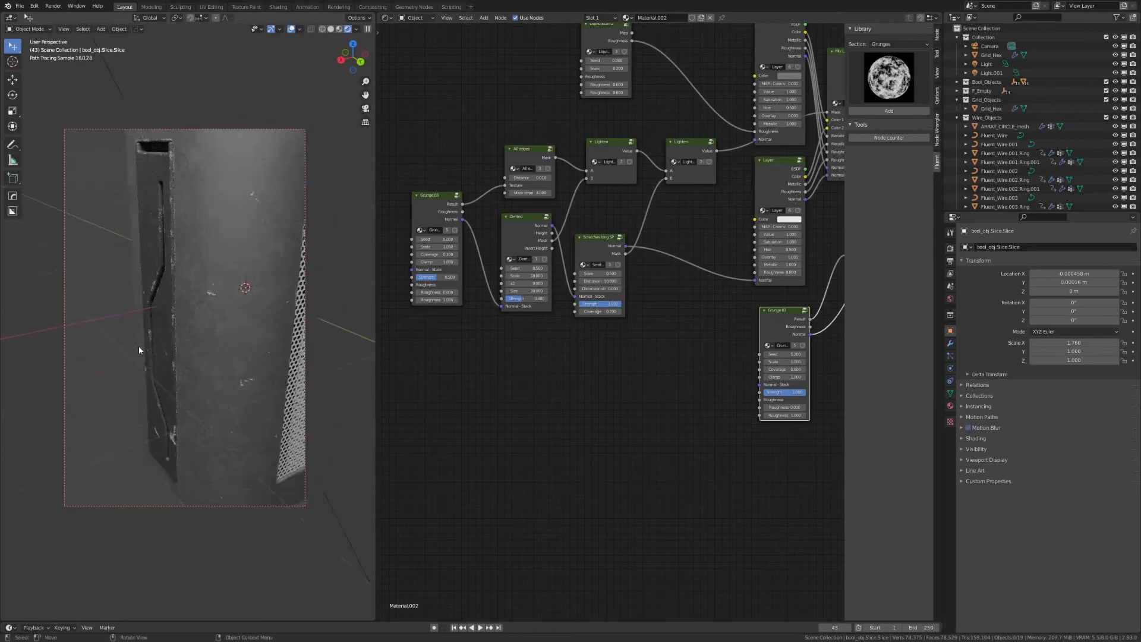
scroll(137, 346, down, 5)
click(252, 313)
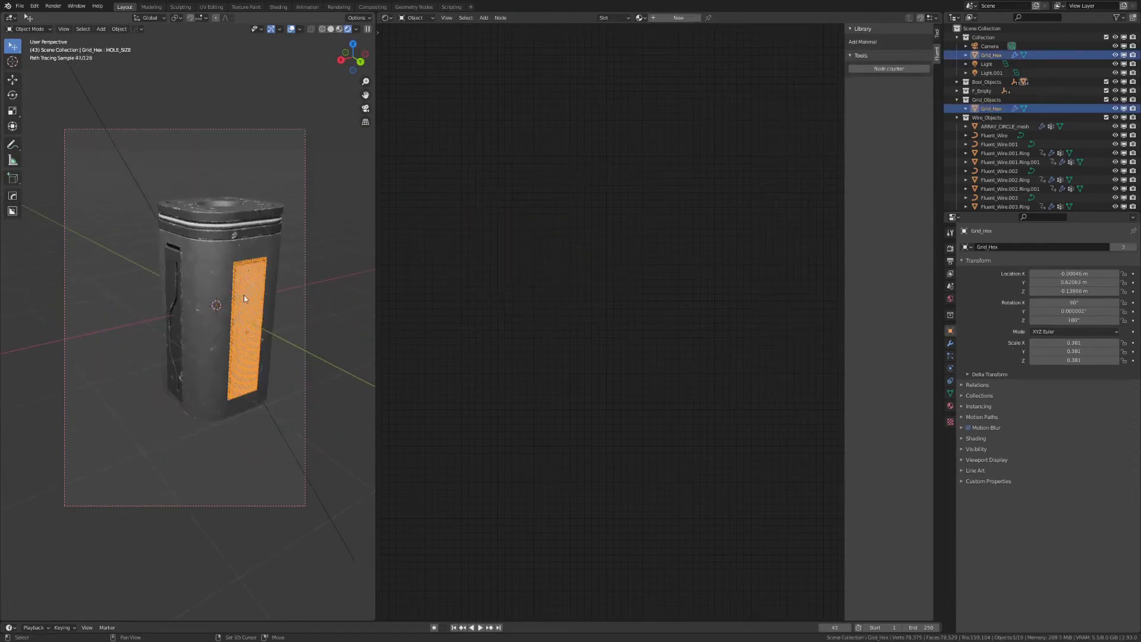
scroll(244, 294, up, 8)
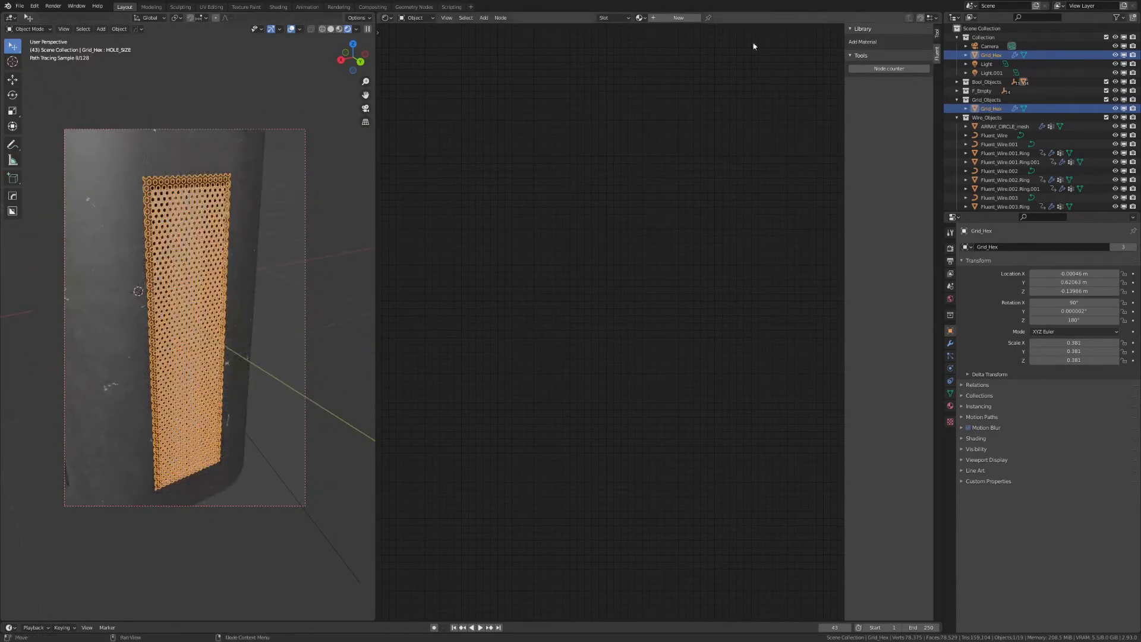
click(659, 17)
middle_drag(711, 243, 524, 407)
click(704, 208)
middle_drag(593, 222, 631, 173)
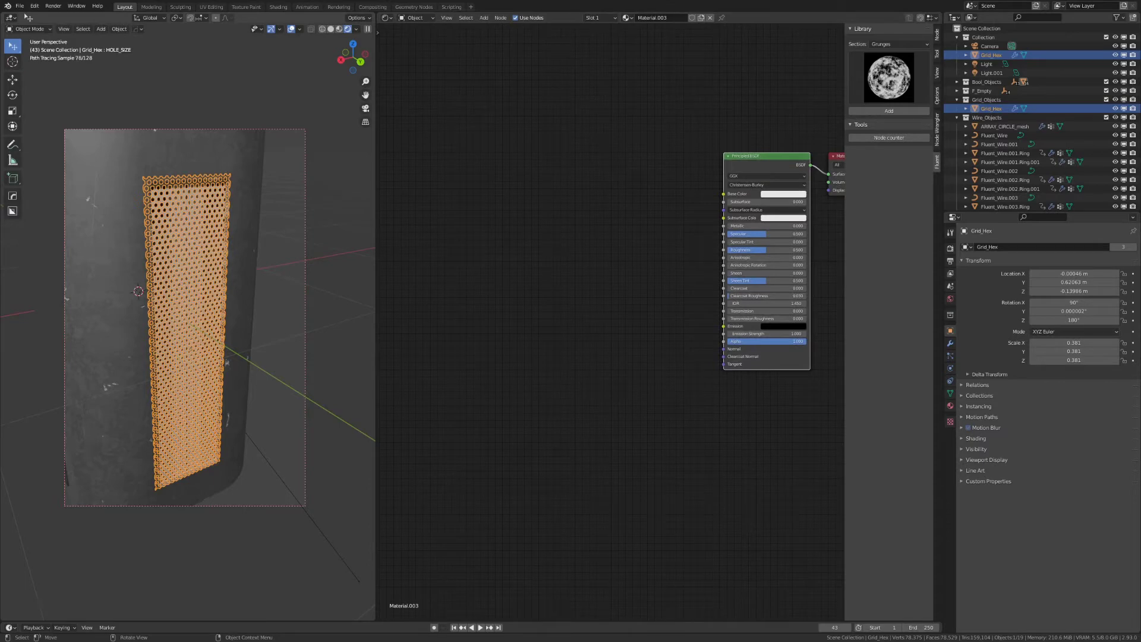
Add a Grunge 05 node from the Fluent library beside the Principled BSDF in the grid's material
click(881, 86)
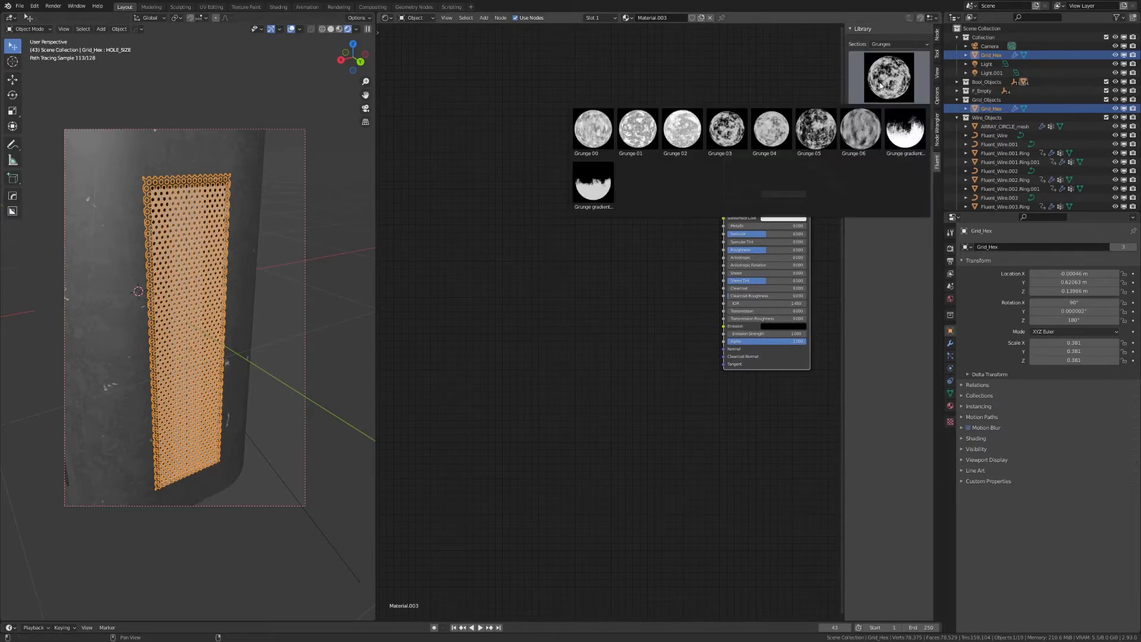
click(815, 128)
click(889, 111)
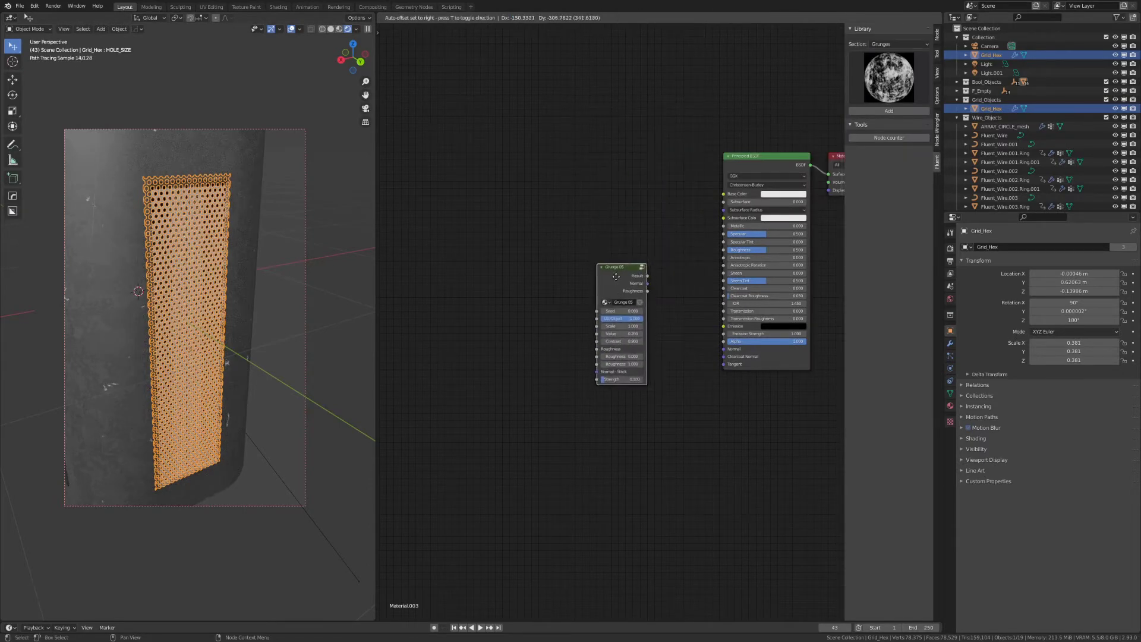
click(617, 264)
scroll(616, 256, up, 4)
middle_drag(683, 226, 594, 203)
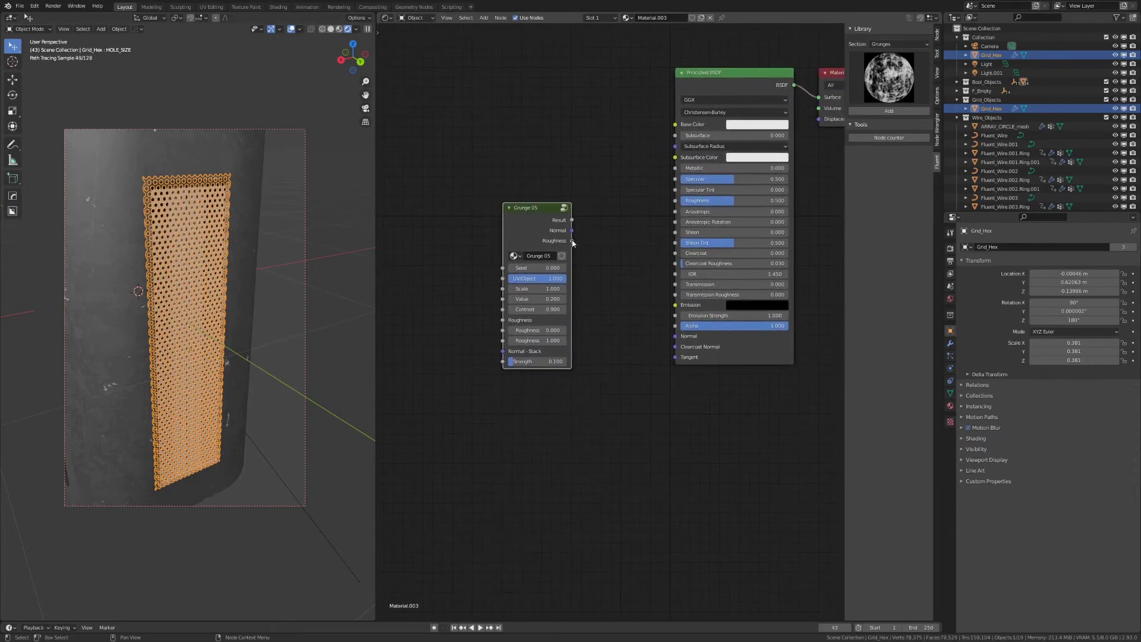
Set up the grid's Principled BSDF with Grunge 05 driving Roughness, Metallic at 1.0 and a slightly darker Base Color
drag(573, 241, 789, 167)
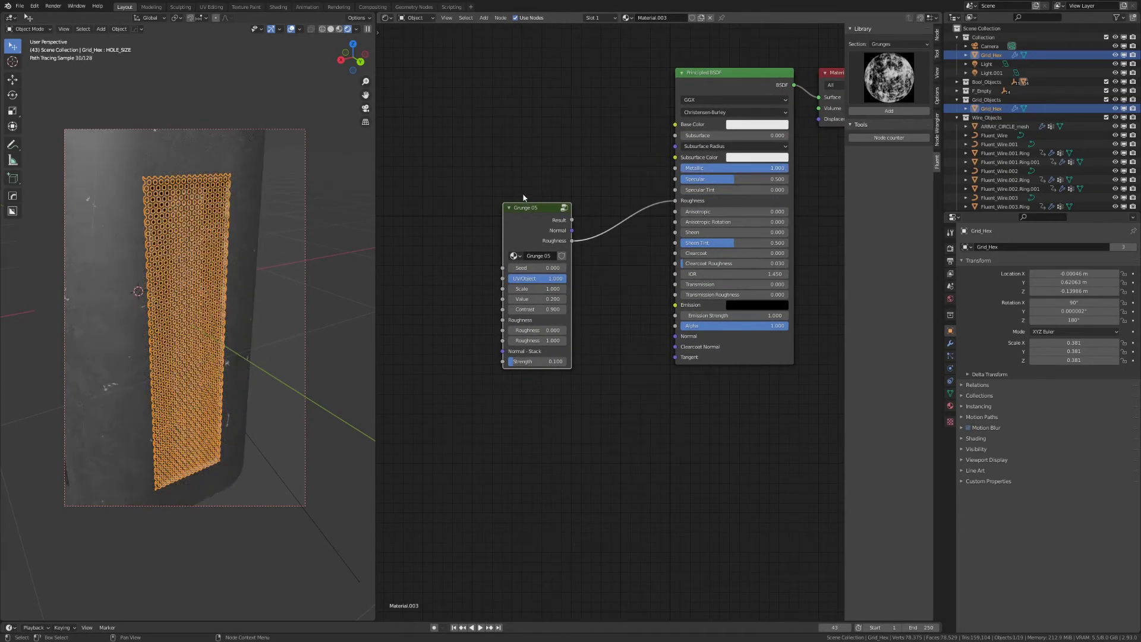
click(756, 124)
click(757, 124)
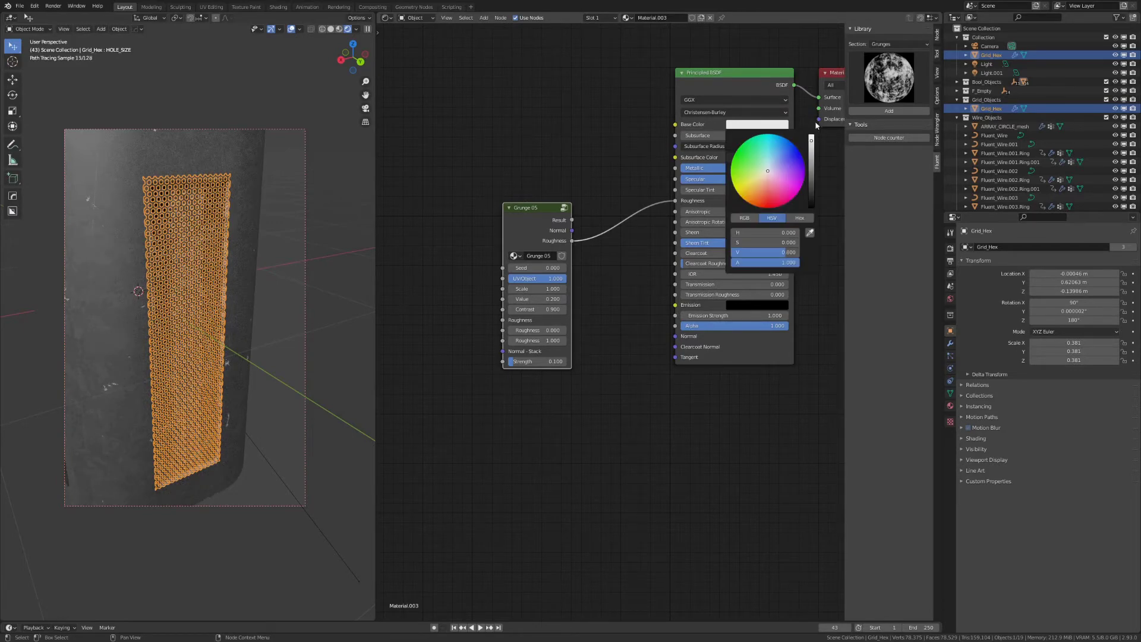
click(272, 301)
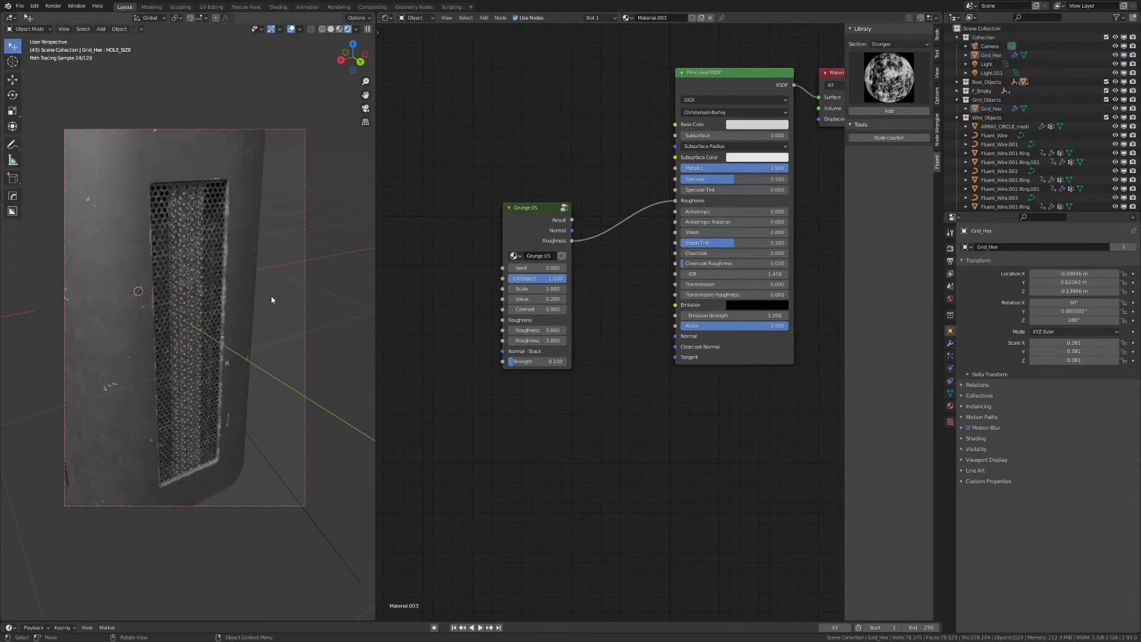
scroll(272, 300, up, 2)
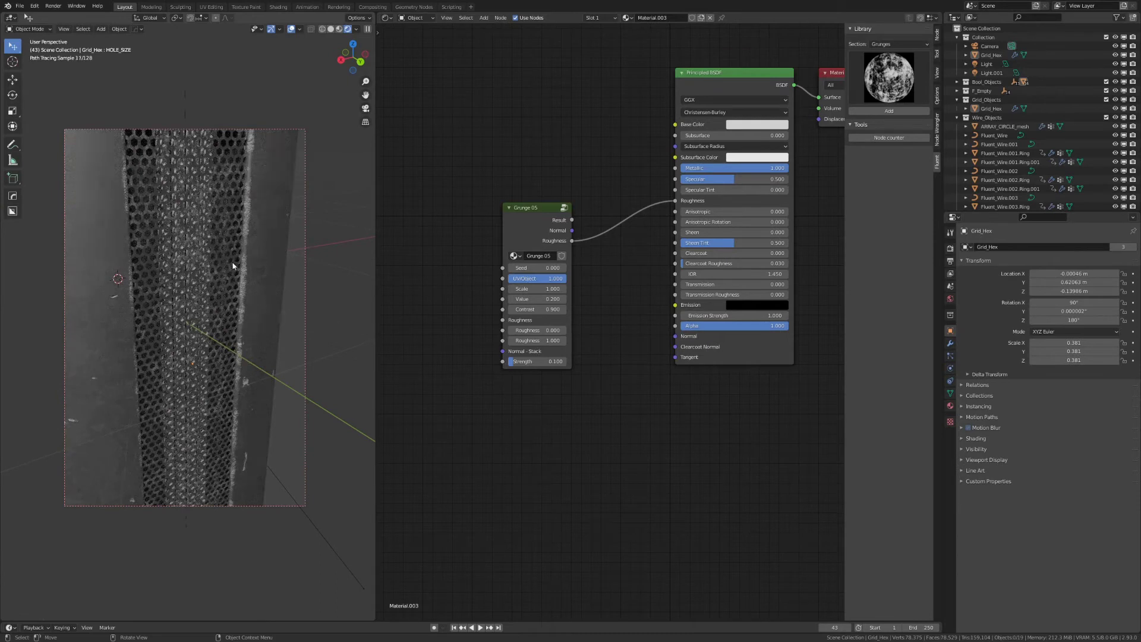
Preview the Grunge 05 result while setting its Scale to 0.5, and return to the full shader output
ctrl+shift+click(531, 225)
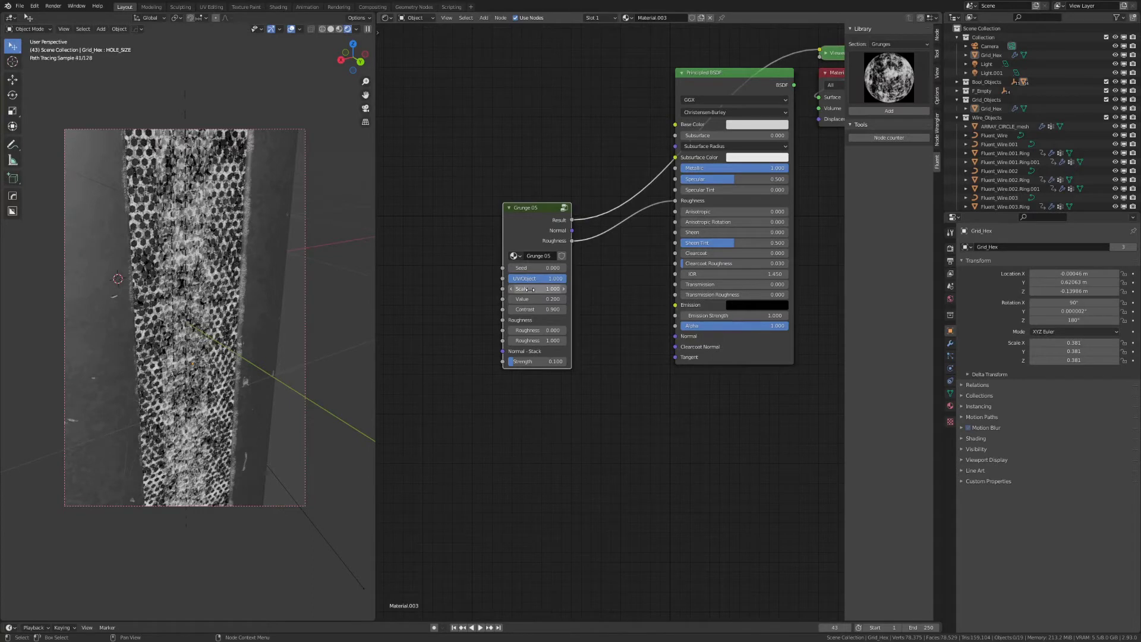
click(532, 289)
text(1.0)
text(0)
text(.5)
key(Return)
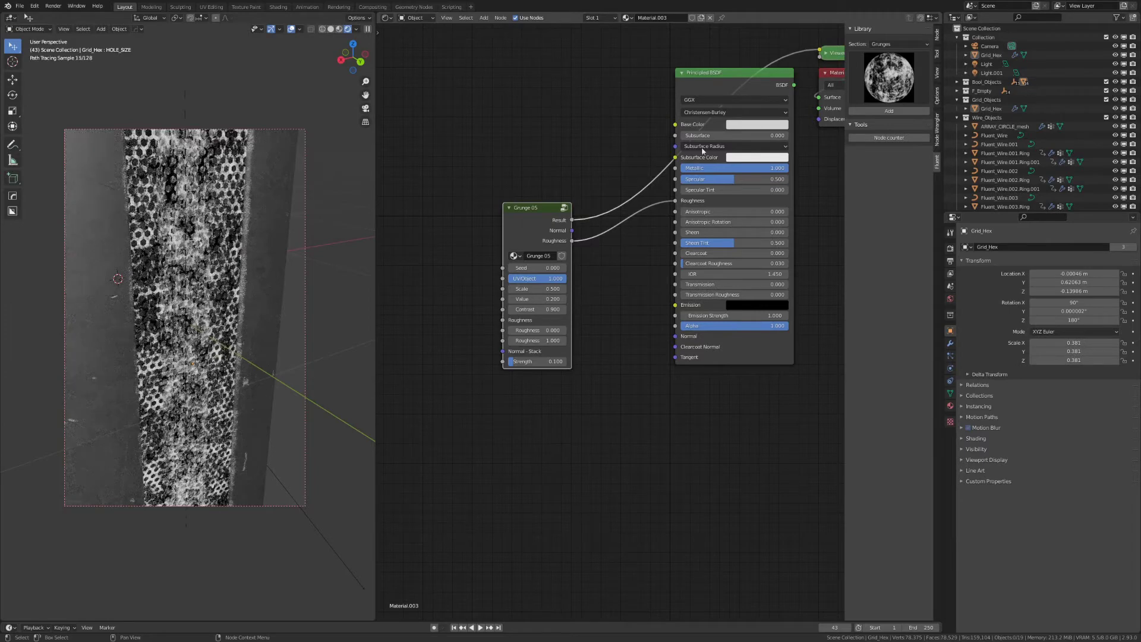
ctrl+shift+click(706, 86)
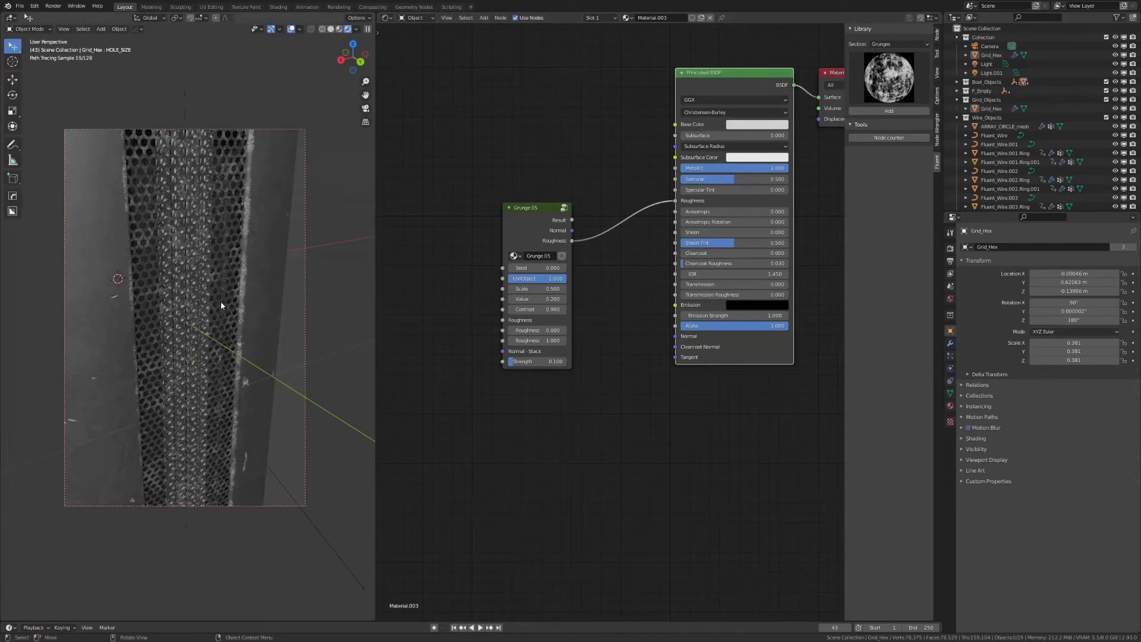
Set the first Roughness value of the Grunge 05 node to 0.2
click(537, 330)
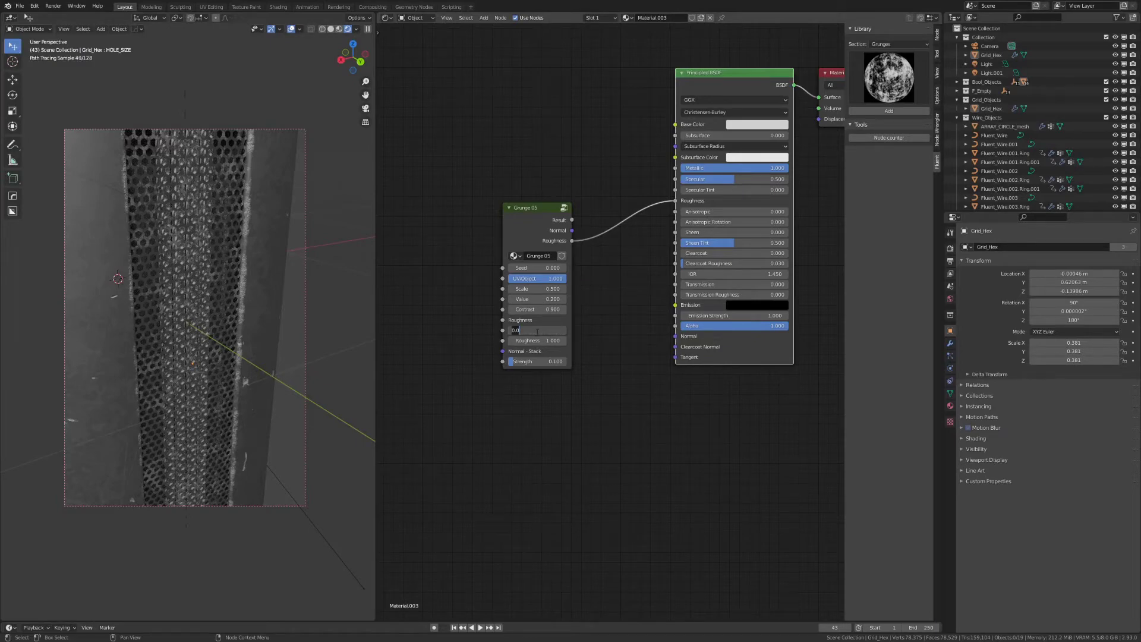
text(0.2)
key(Return)
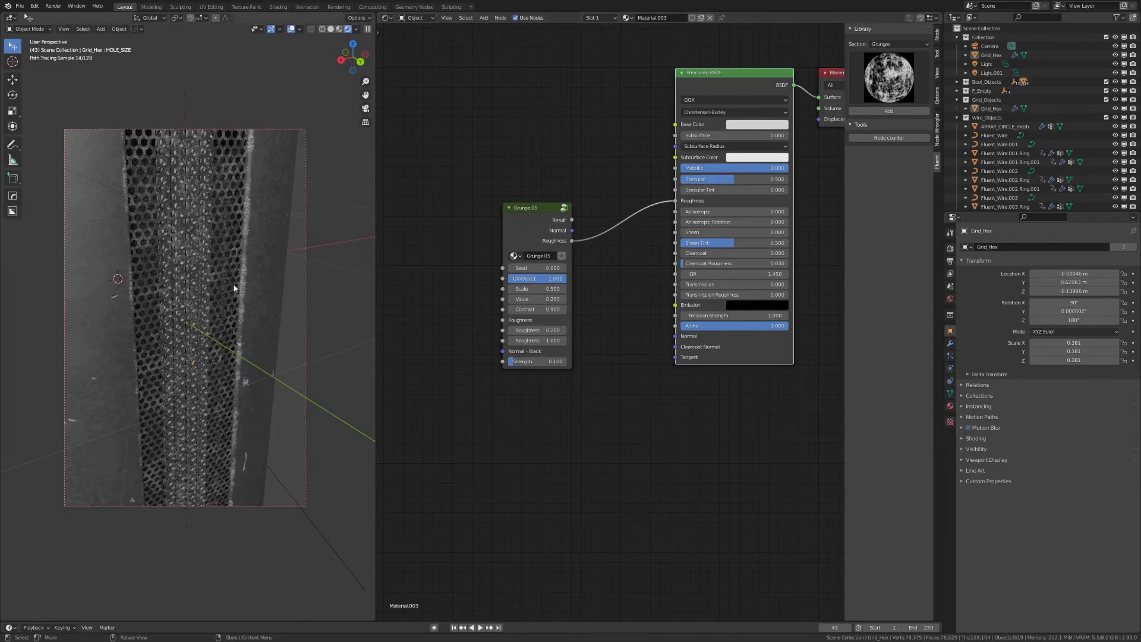
Connect the Grunge 05 Normal output to the Principled BSDF's Normal and inspect the grid up close
scroll(245, 294, down, 5)
middle_drag(246, 293, 265, 284)
drag(572, 231, 675, 336)
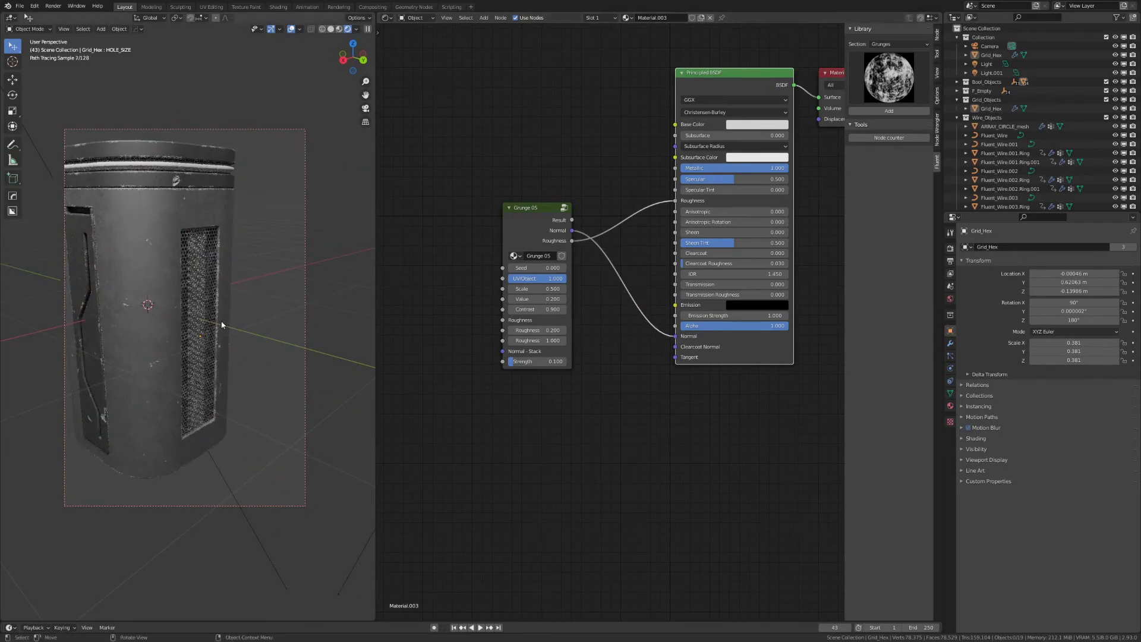
scroll(233, 325, up, 5)
scroll(234, 325, up, 3)
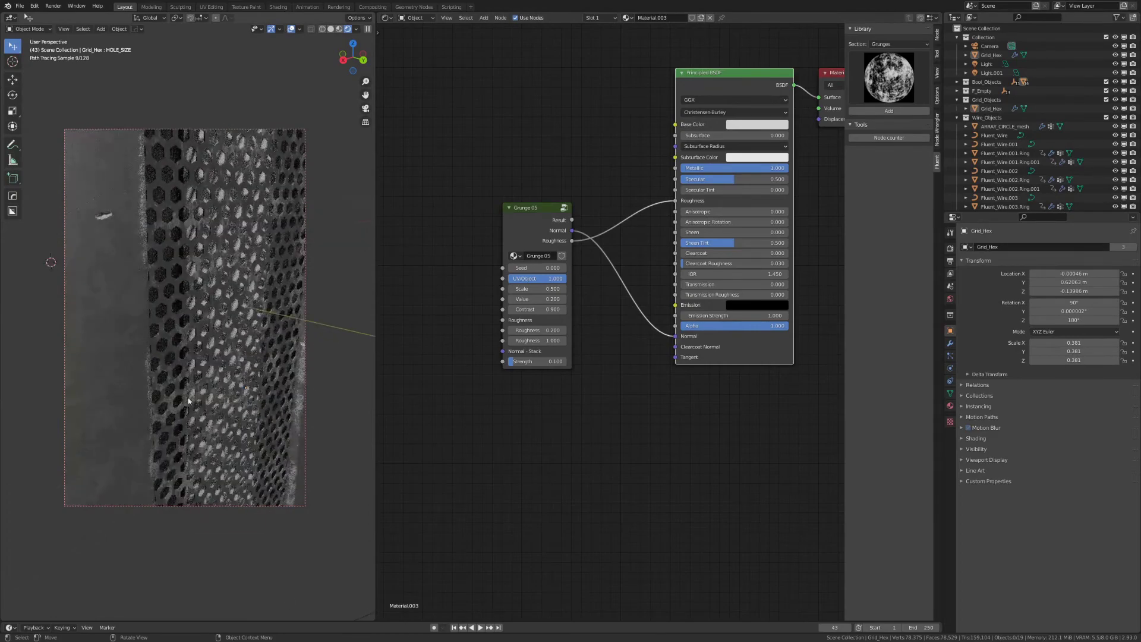
scroll(204, 403, up, 4)
scroll(204, 406, up, 2)
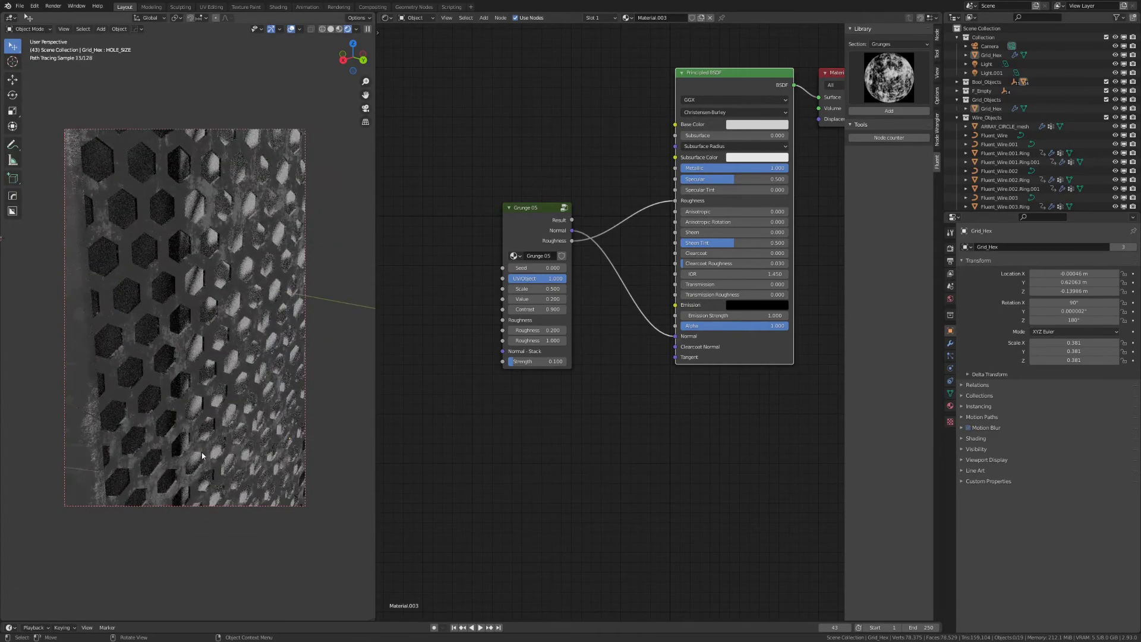
scroll(197, 441, down, 5)
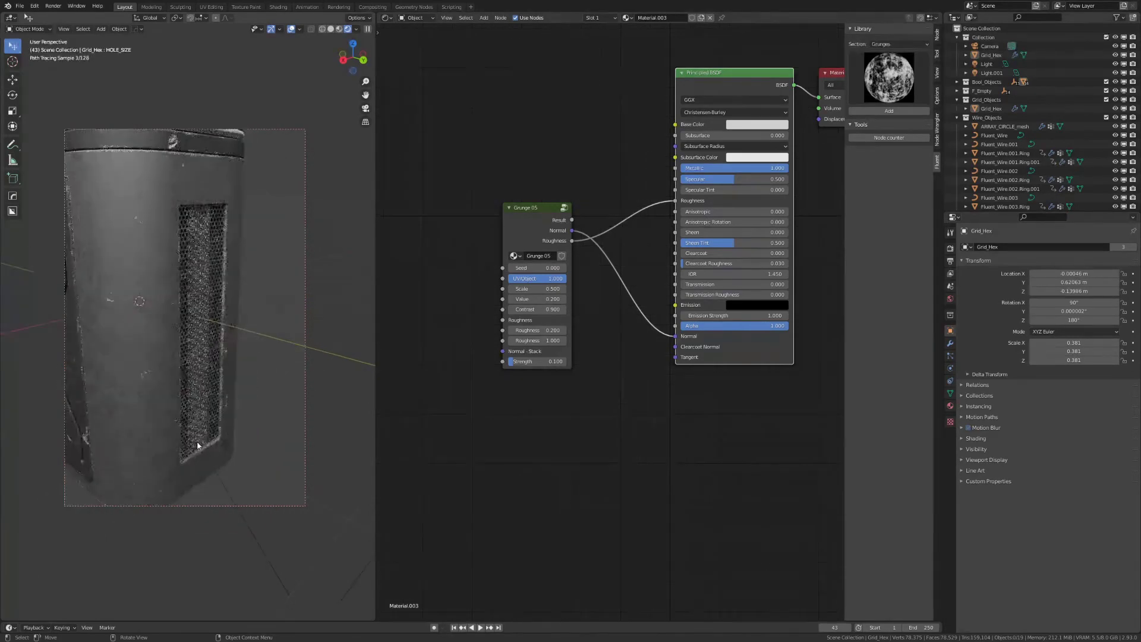
scroll(216, 361, down, 2)
Select the circular array mesh behind the hexagonal grid and create a new material for it
click(209, 333)
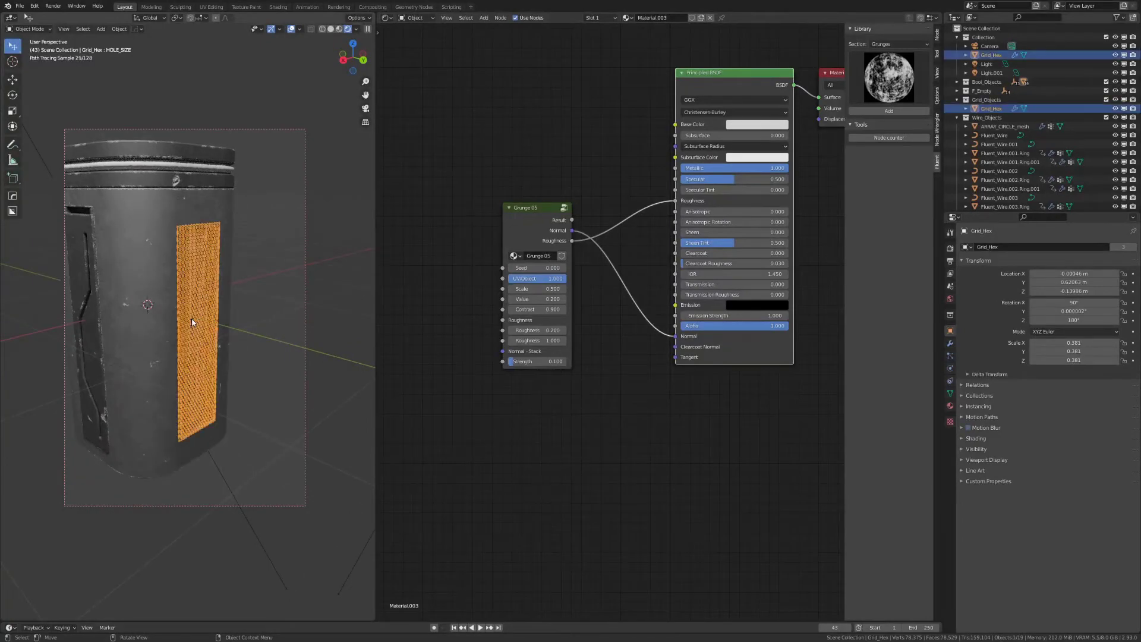
click(192, 322)
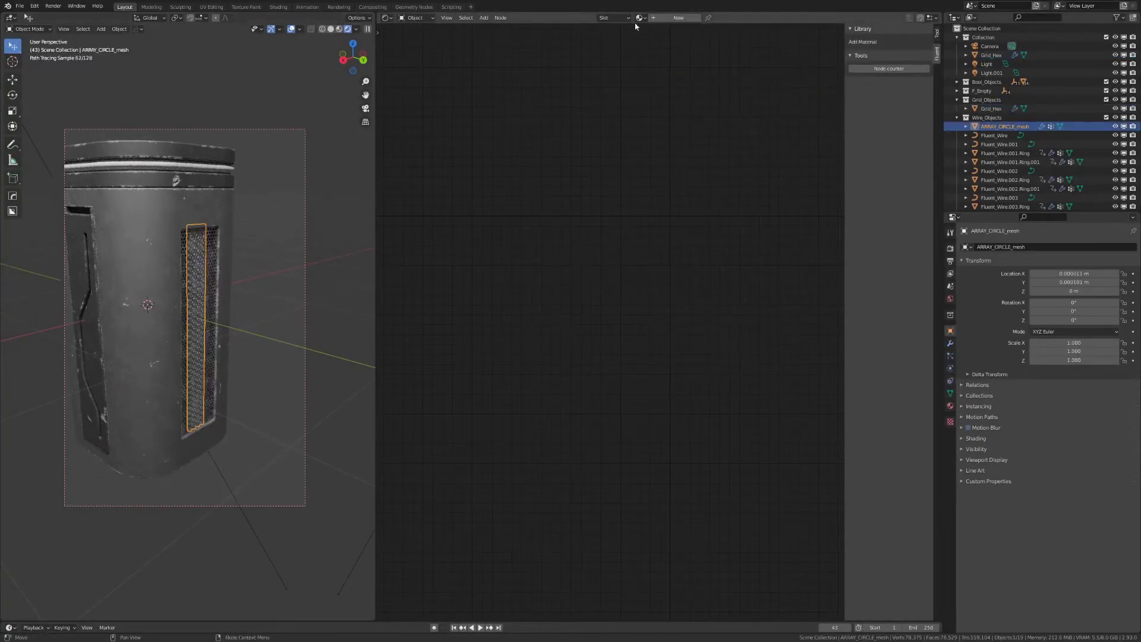
click(678, 18)
Change the array mesh's Base Color to a dark, slightly desaturated red
click(714, 170)
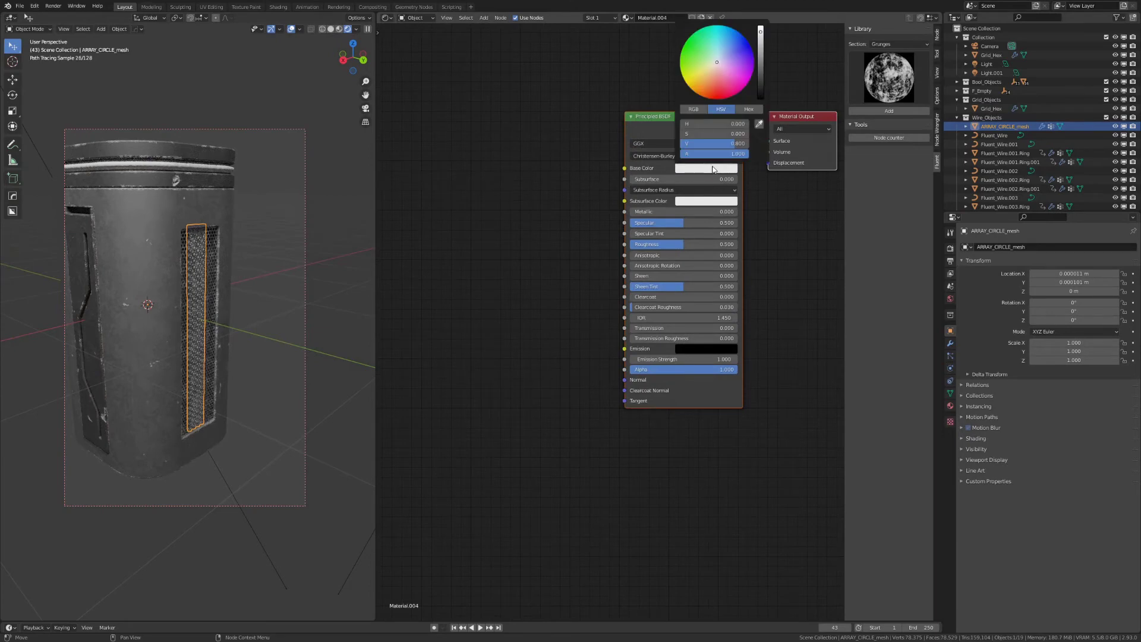
drag(717, 62, 717, 92)
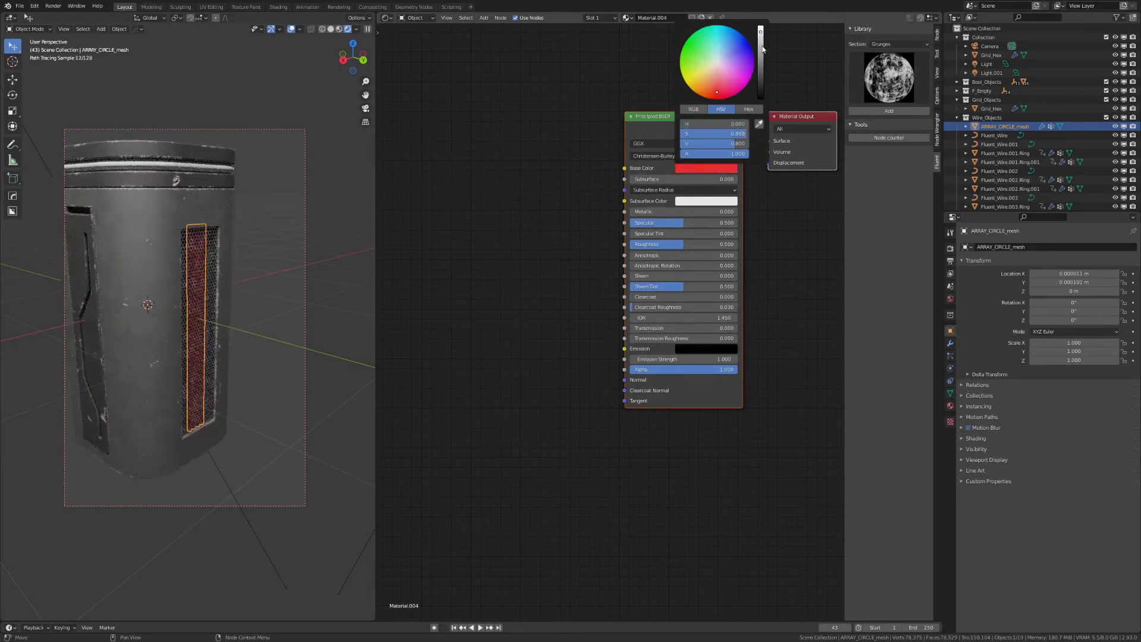
drag(761, 46, 761, 56)
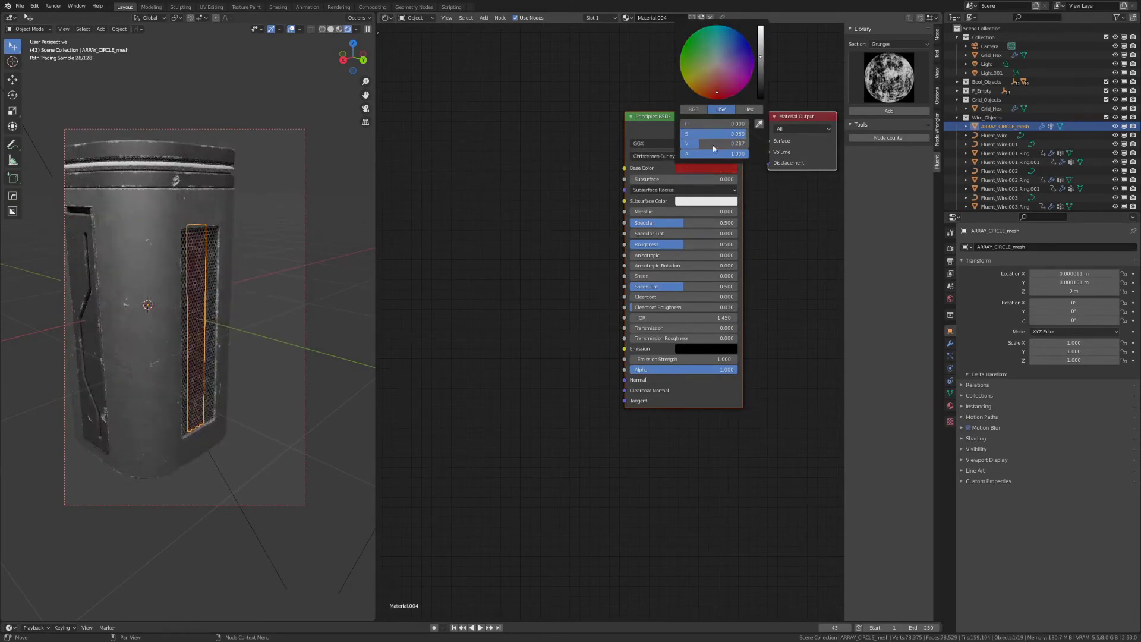
drag(737, 134, 725, 133)
drag(761, 57, 761, 64)
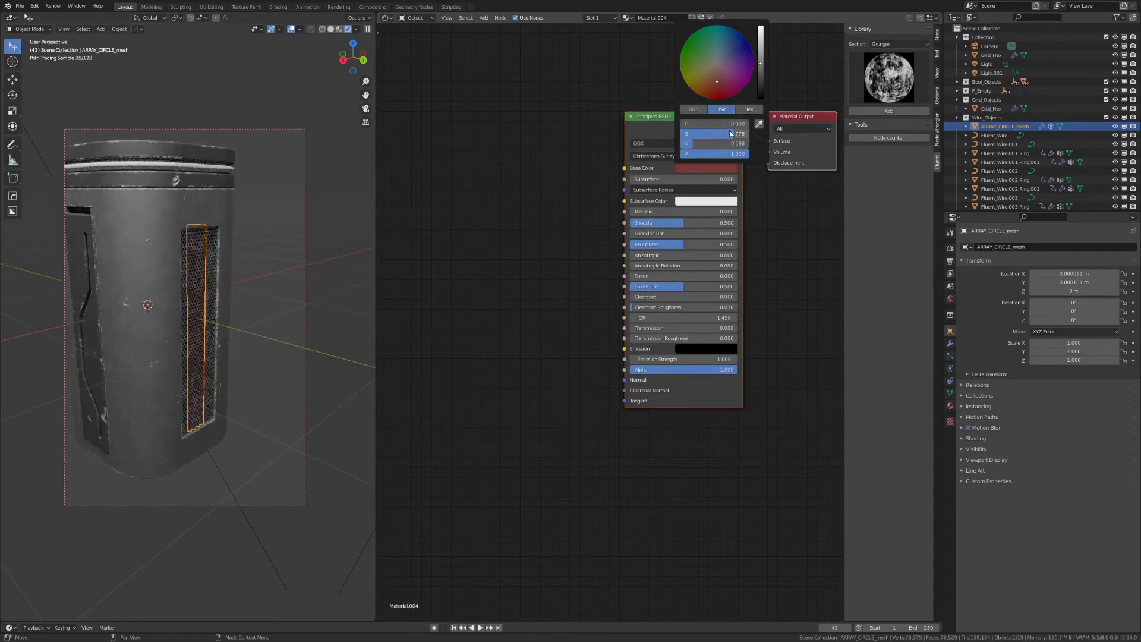
drag(734, 134, 740, 133)
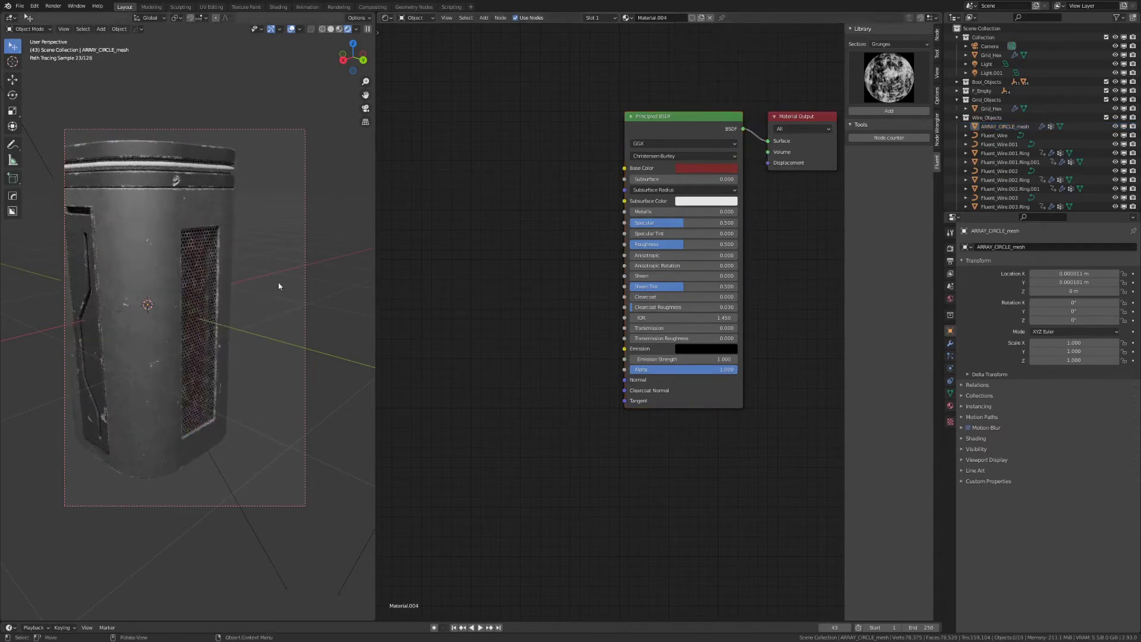
Give the cloth band around the lid a new material with a two-layer Smart Shader
mouse_move(177, 241)
middle_down()
mouse_move(123, 280)
mouse_move(198, 285)
mouse_move(158, 283)
mouse_move(241, 308)
mouse_move(191, 274)
mouse_move(138, 283)
mouse_move(214, 305)
mouse_move(226, 269)
middle_up()
click(227, 267)
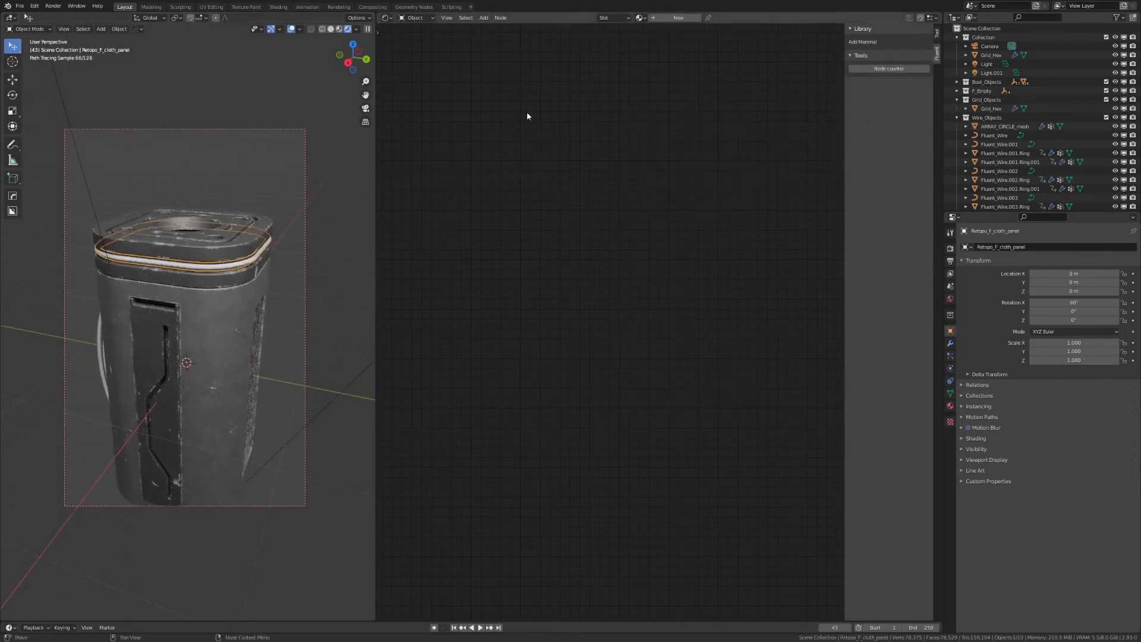
click(672, 17)
middle_drag(505, 146, 633, 141)
scroll(600, 183, down, 2)
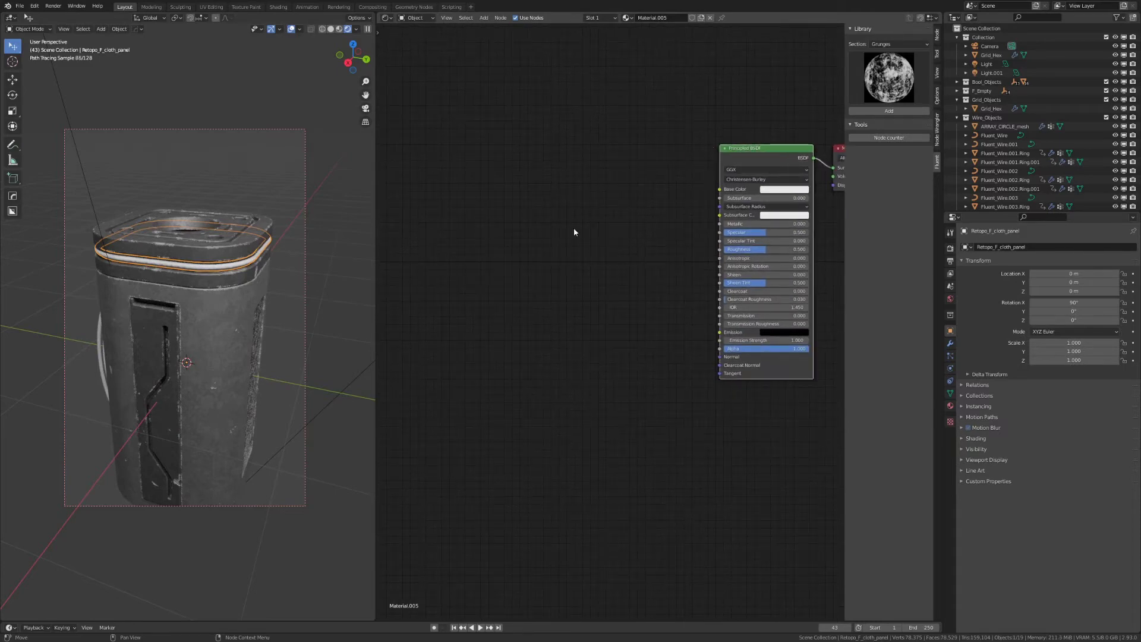
key(f)
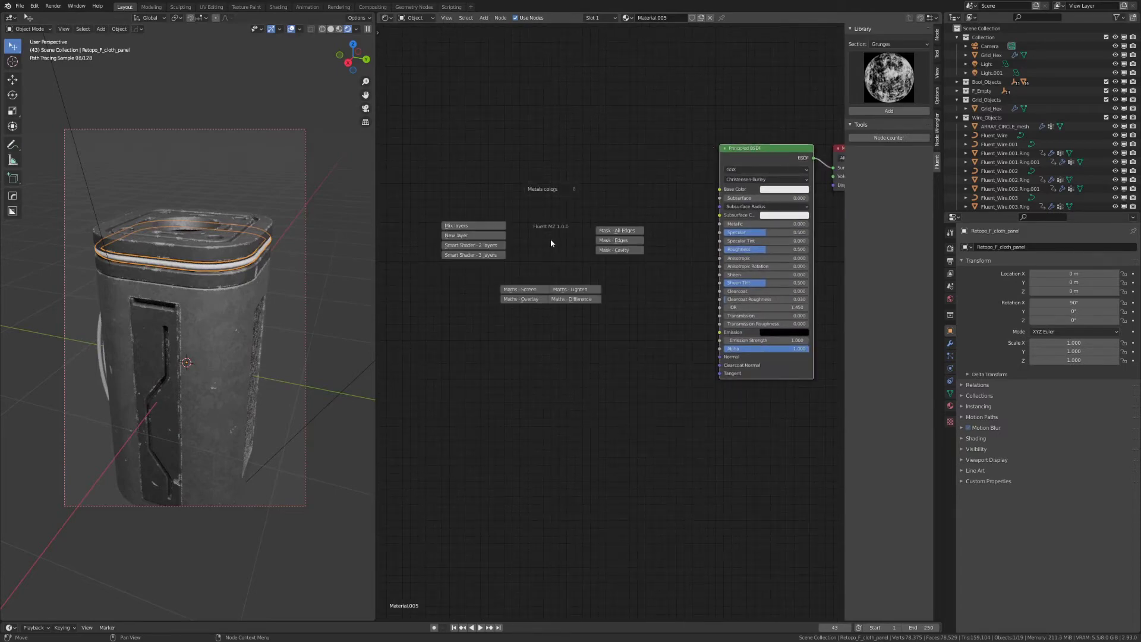
click(492, 246)
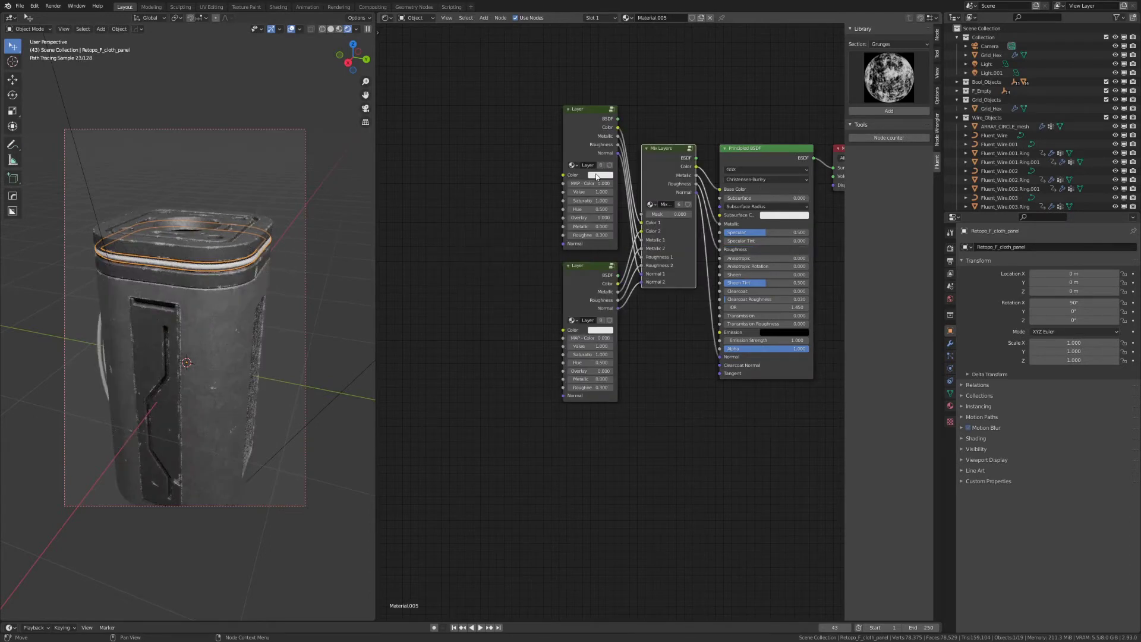
Change the first layer's Color in the lid band material to a dark red
click(601, 175)
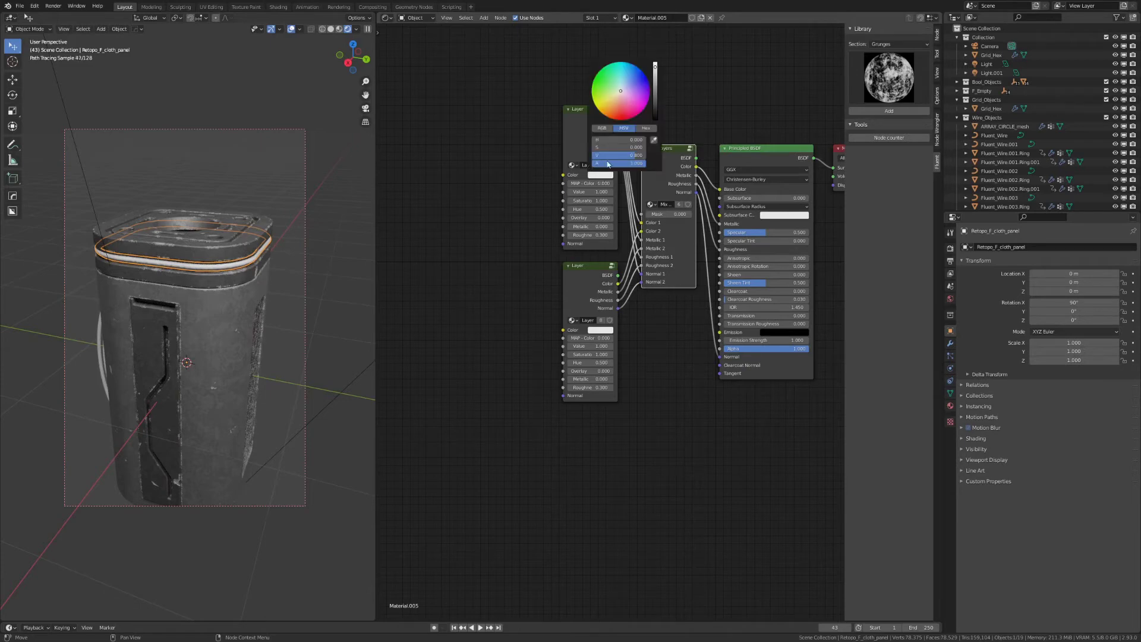
click(620, 111)
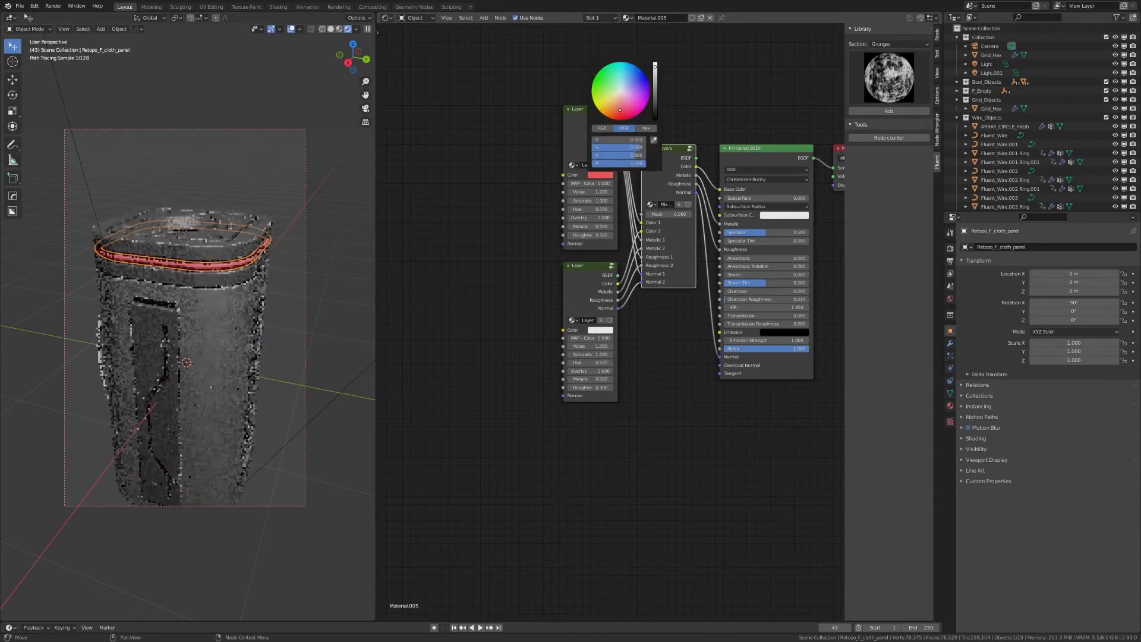
drag(620, 110, 618, 113)
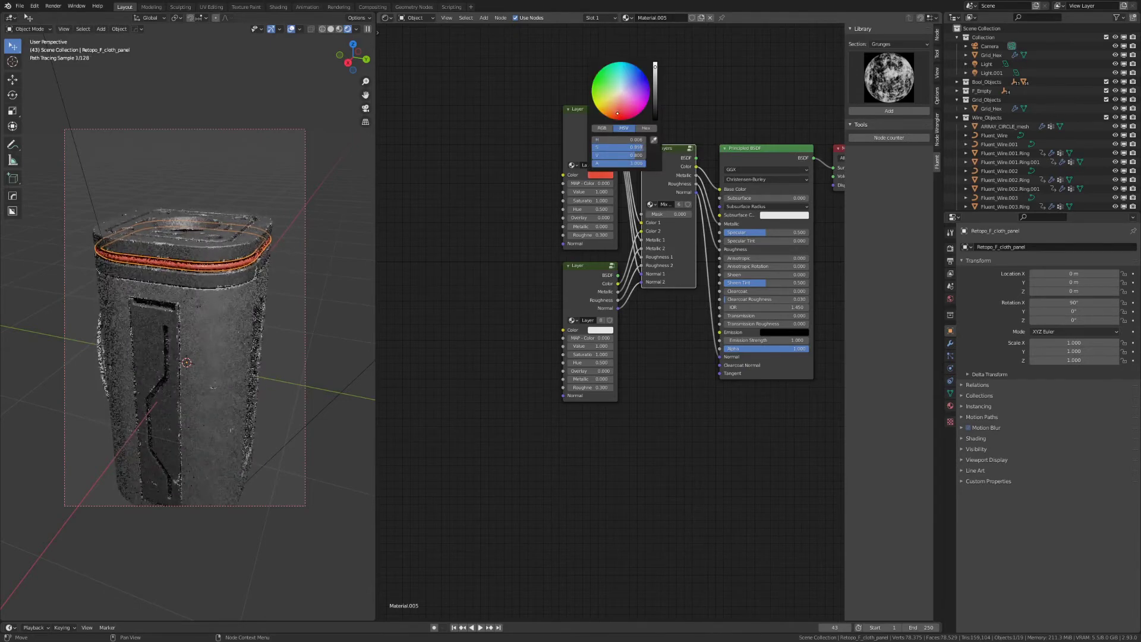
click(655, 88)
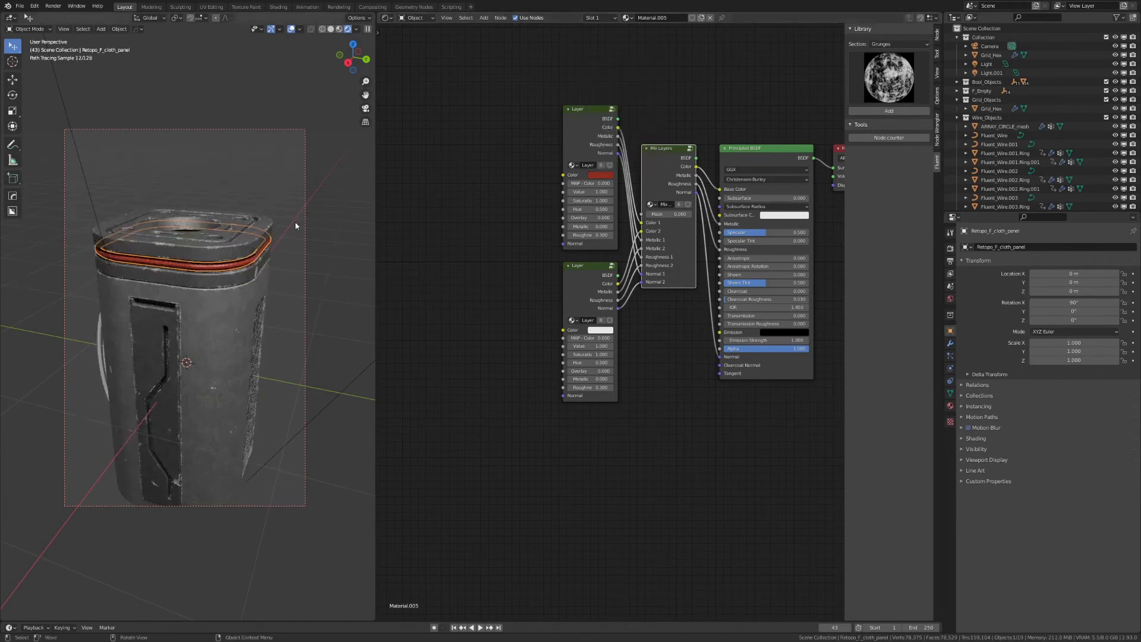
scroll(294, 216, up, 3)
scroll(249, 217, up, 2)
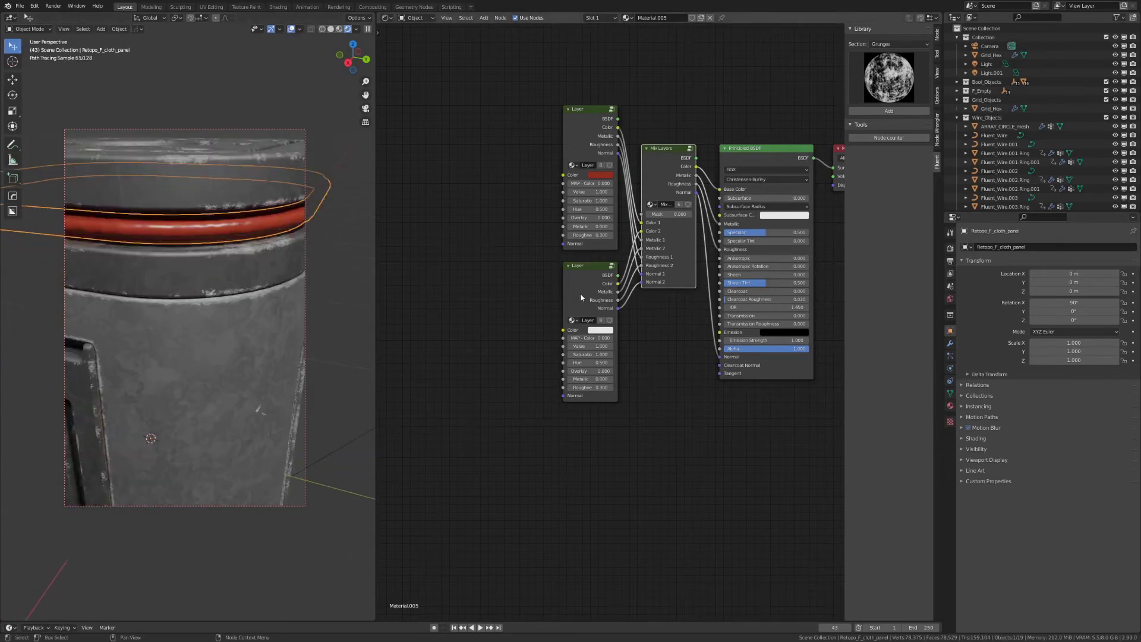
Add a Hex_Pattern node from the Patterns section and connect its Mask output to the Mix Layers Mask input
middle_drag(487, 308, 601, 304)
click(721, 167)
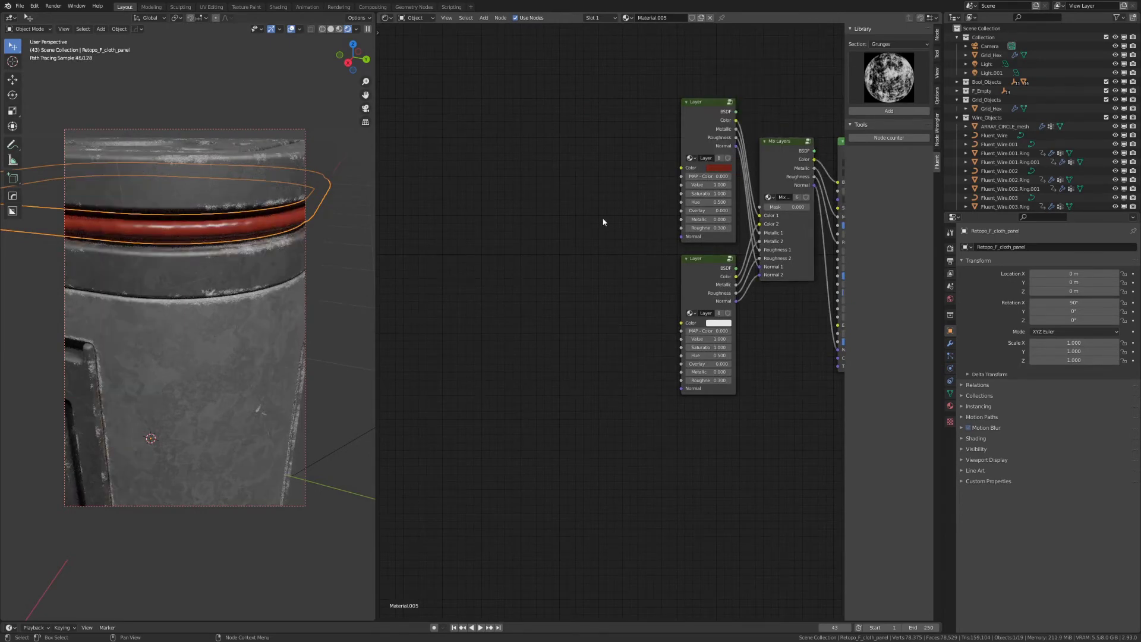
click(693, 129)
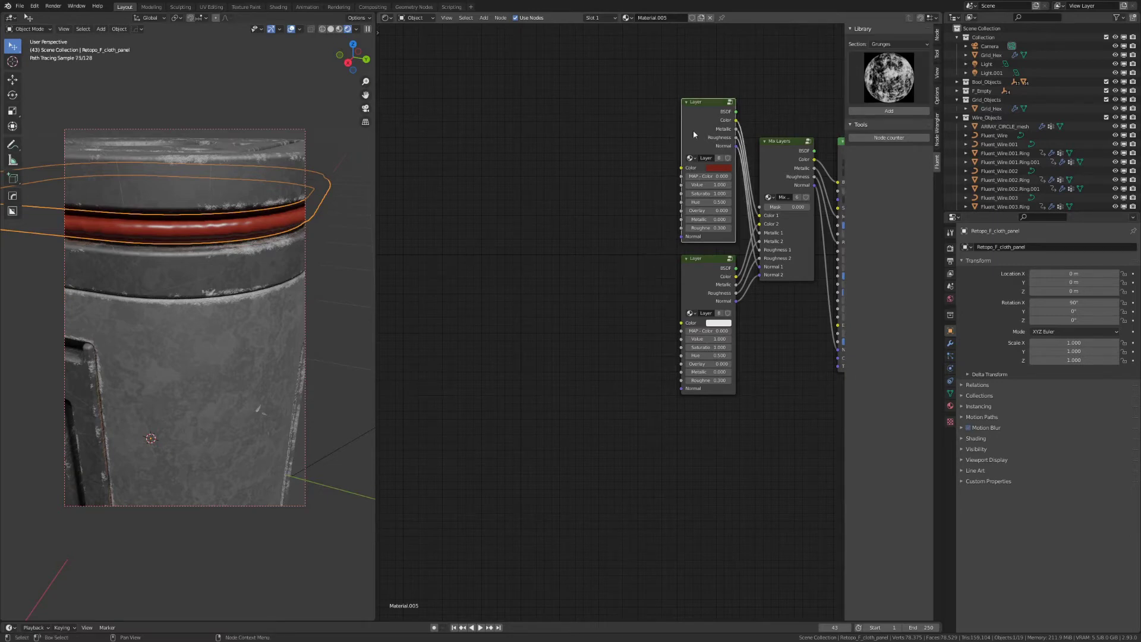
click(893, 45)
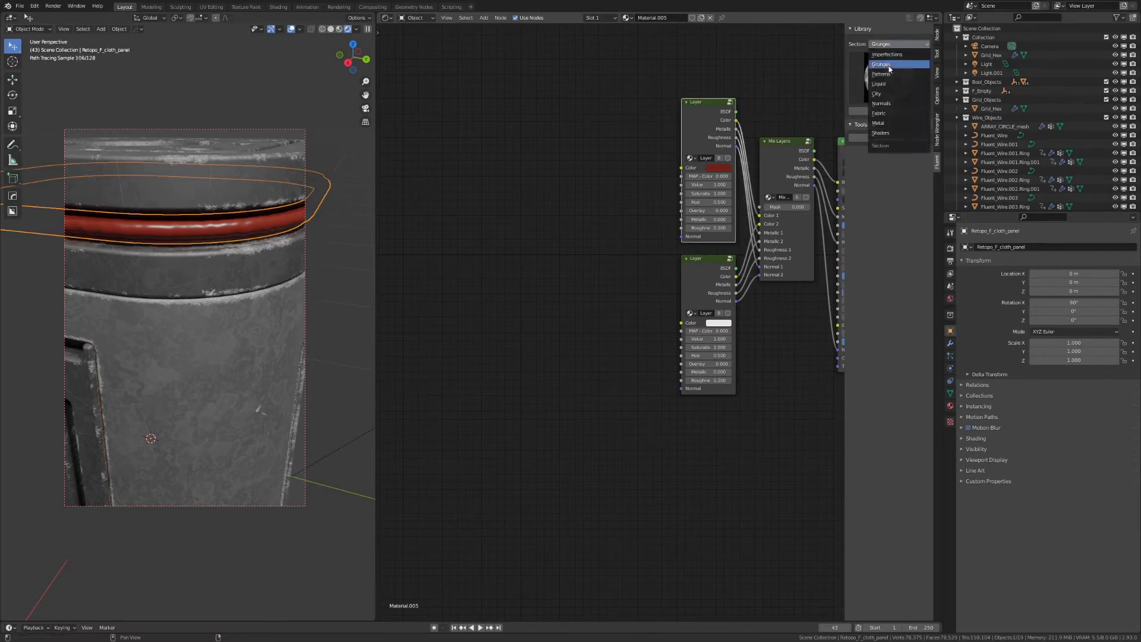
click(888, 74)
click(890, 76)
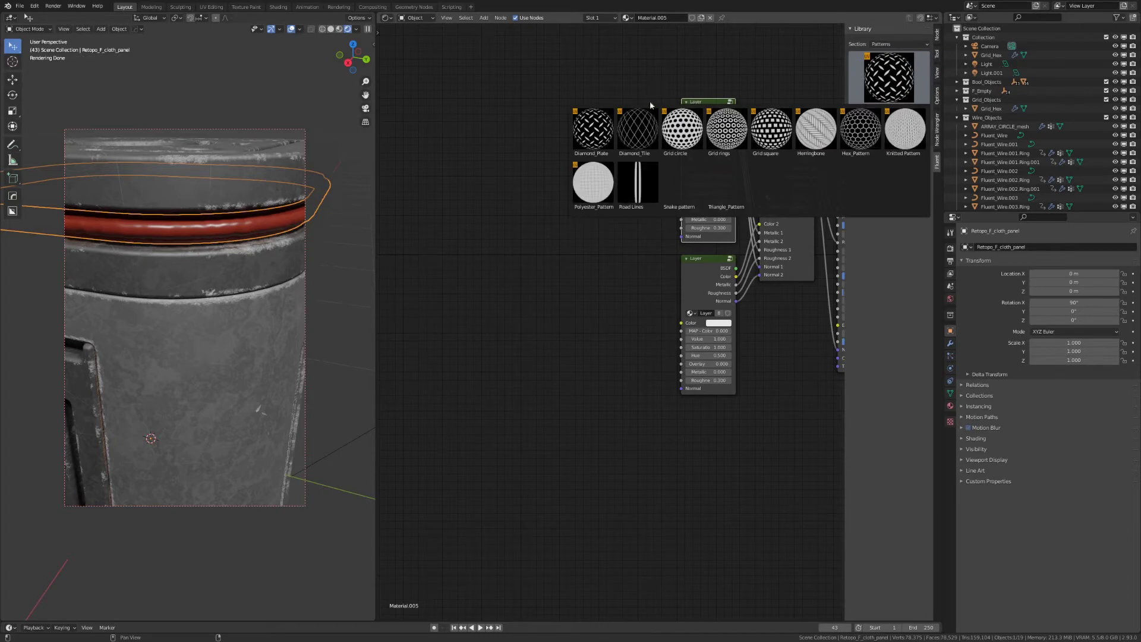
click(869, 136)
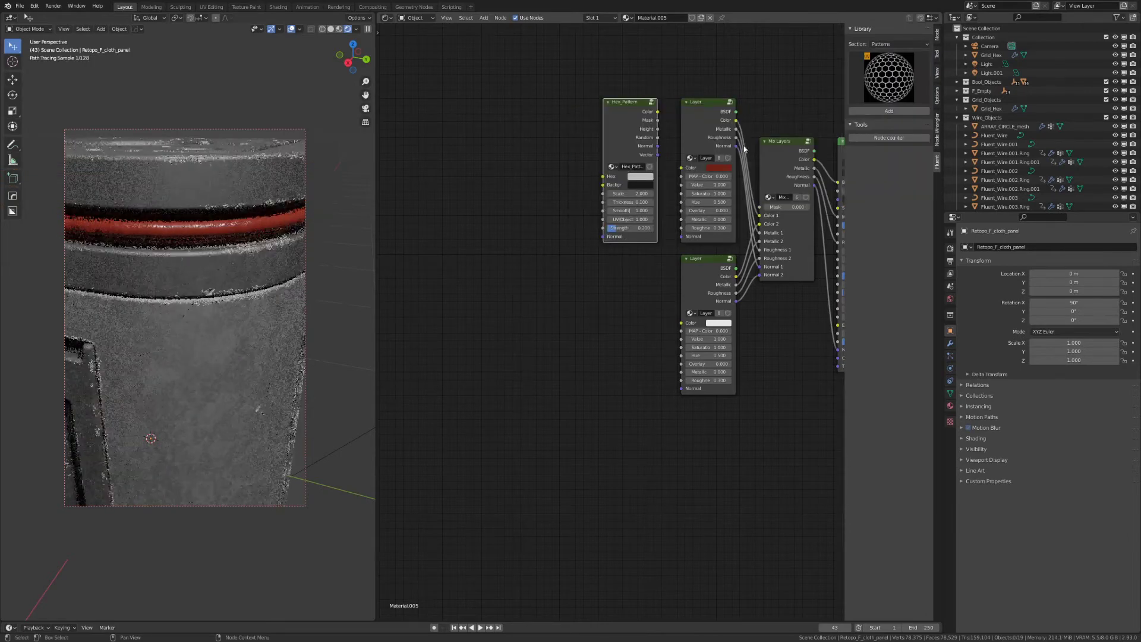
click(889, 111)
click(580, 218)
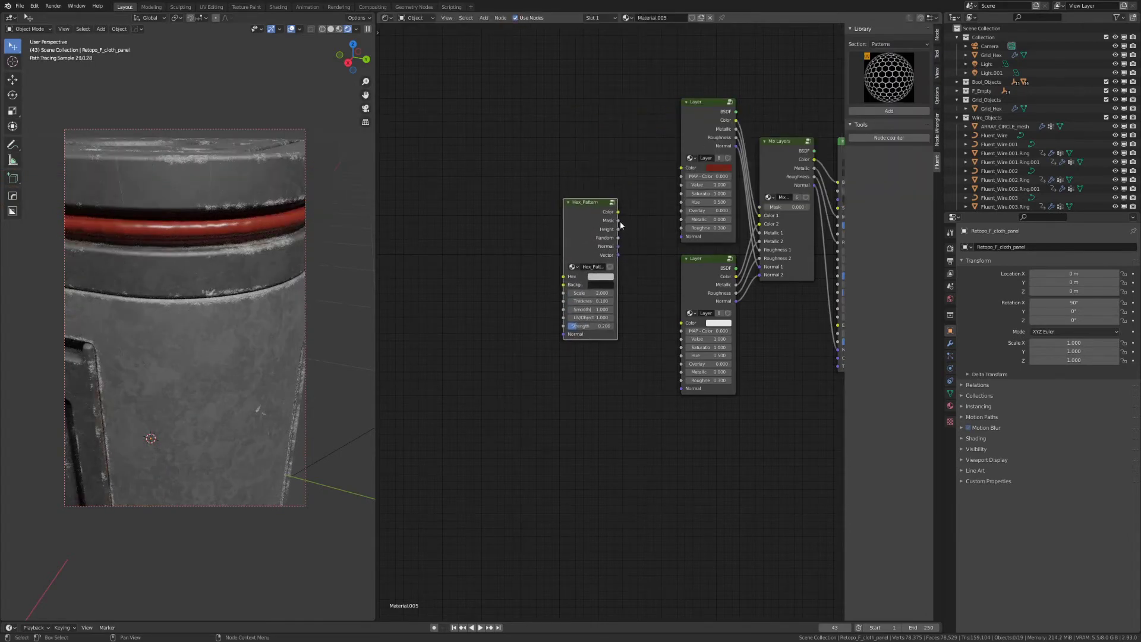
drag(619, 223, 761, 207)
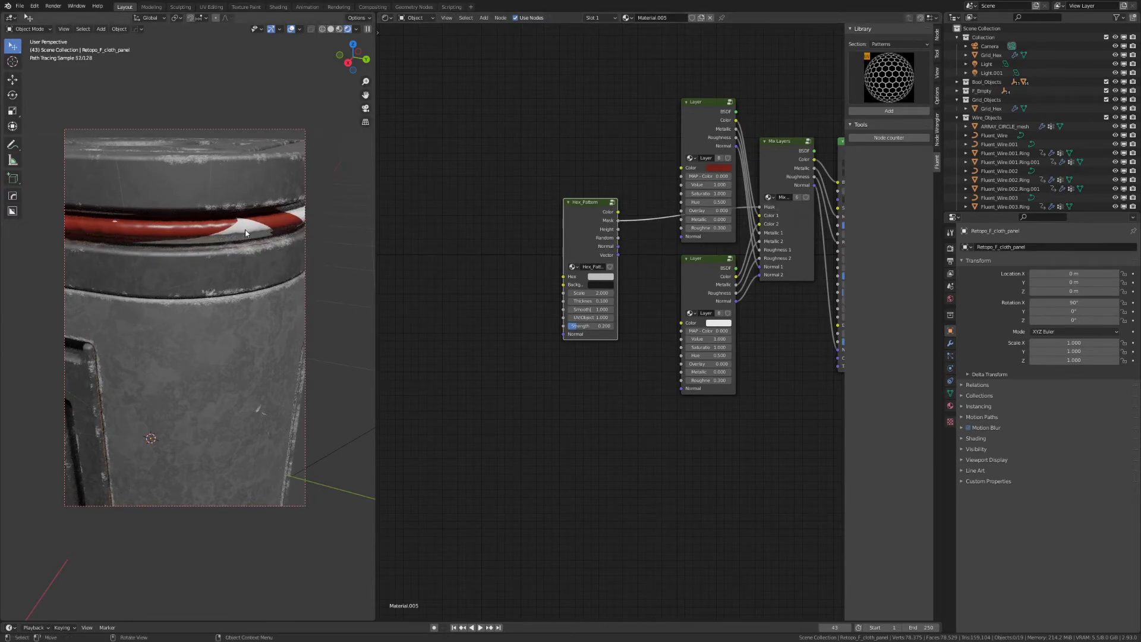
Increase the Hex_Pattern's Scale for smaller hexagons around the band and set its UV/Object value to 0
click(584, 293)
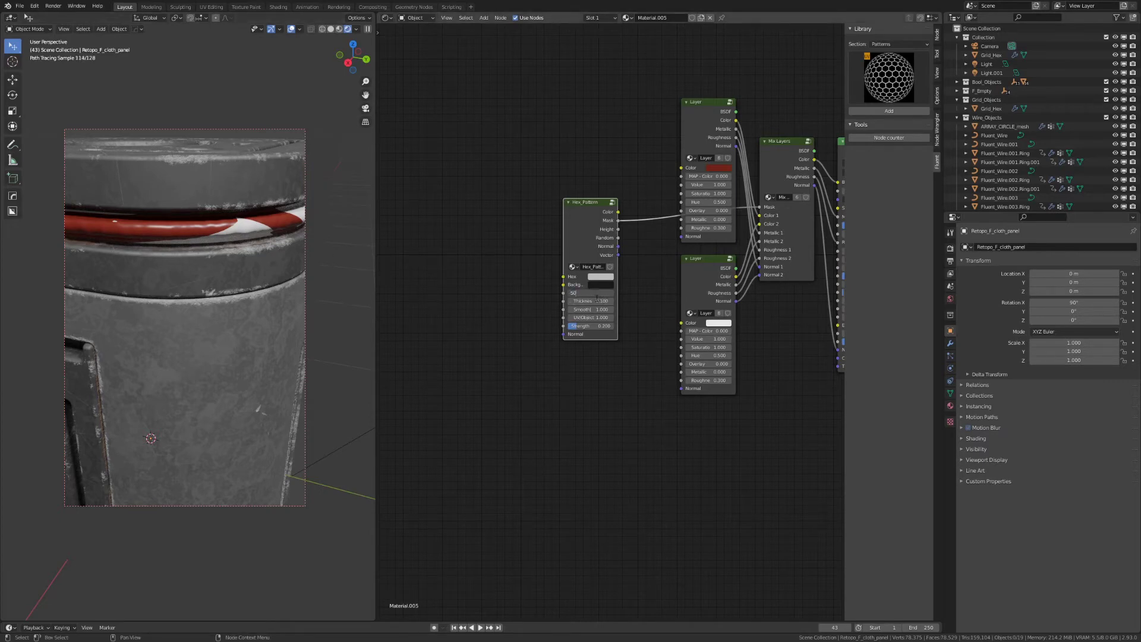
key(Return)
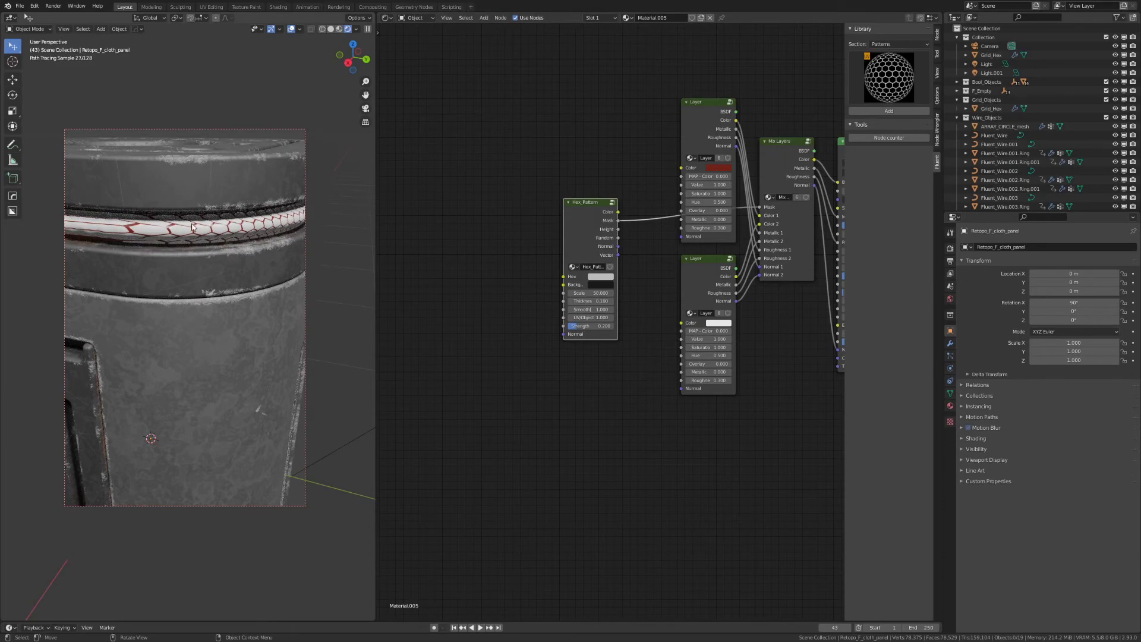
mouse_move(192, 227)
middle_down()
mouse_move(326, 247)
mouse_move(172, 248)
middle_up()
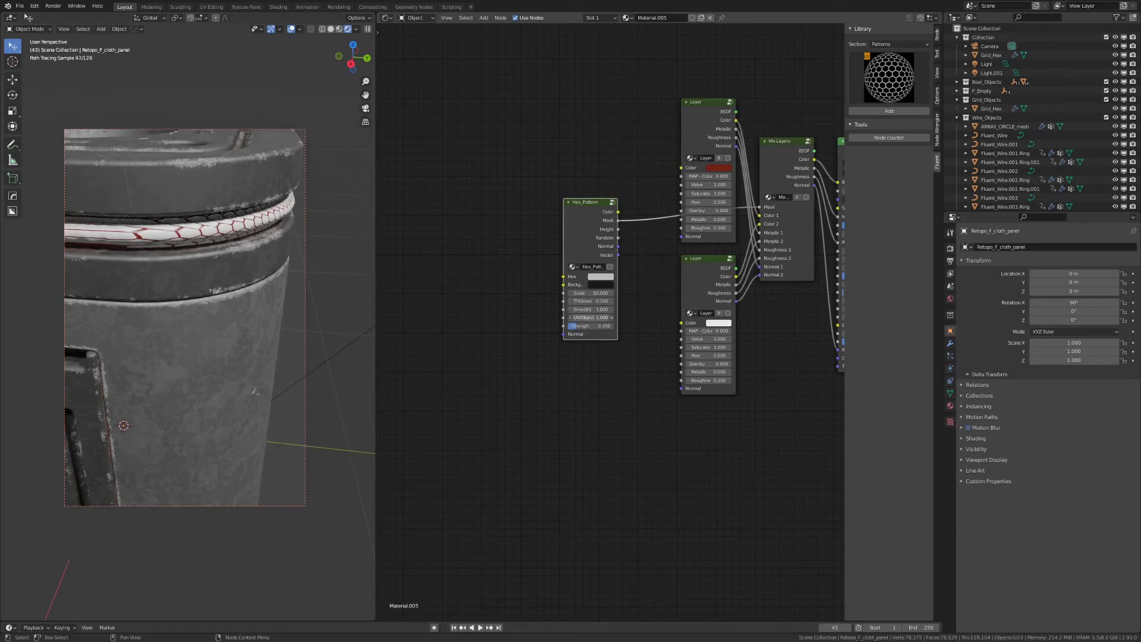
click(570, 317)
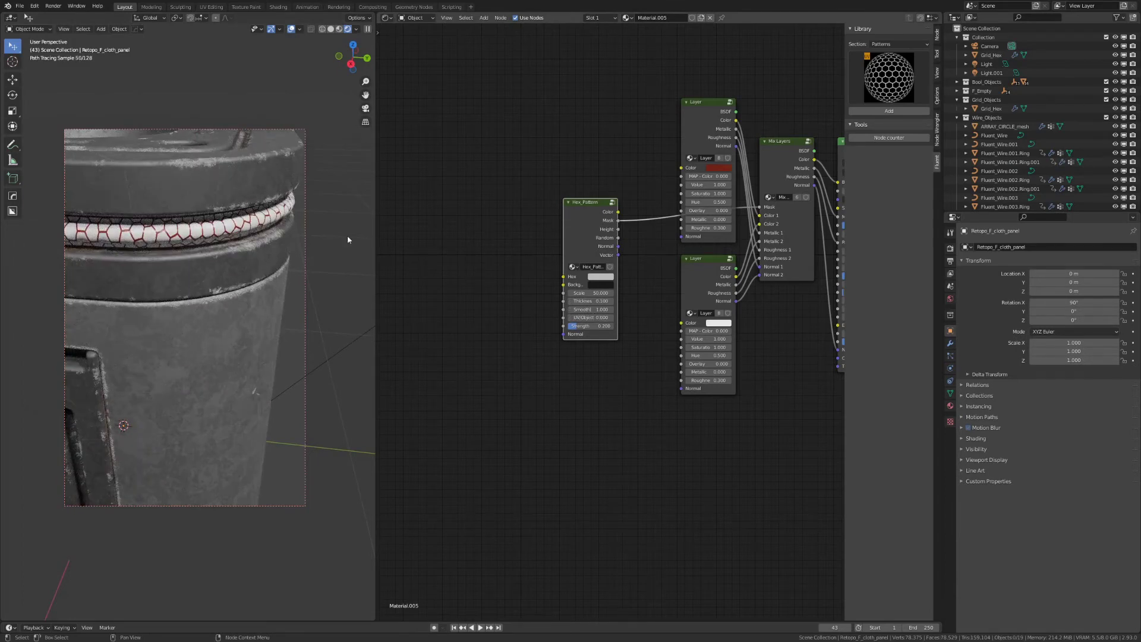
middle_drag(256, 223, 247, 262)
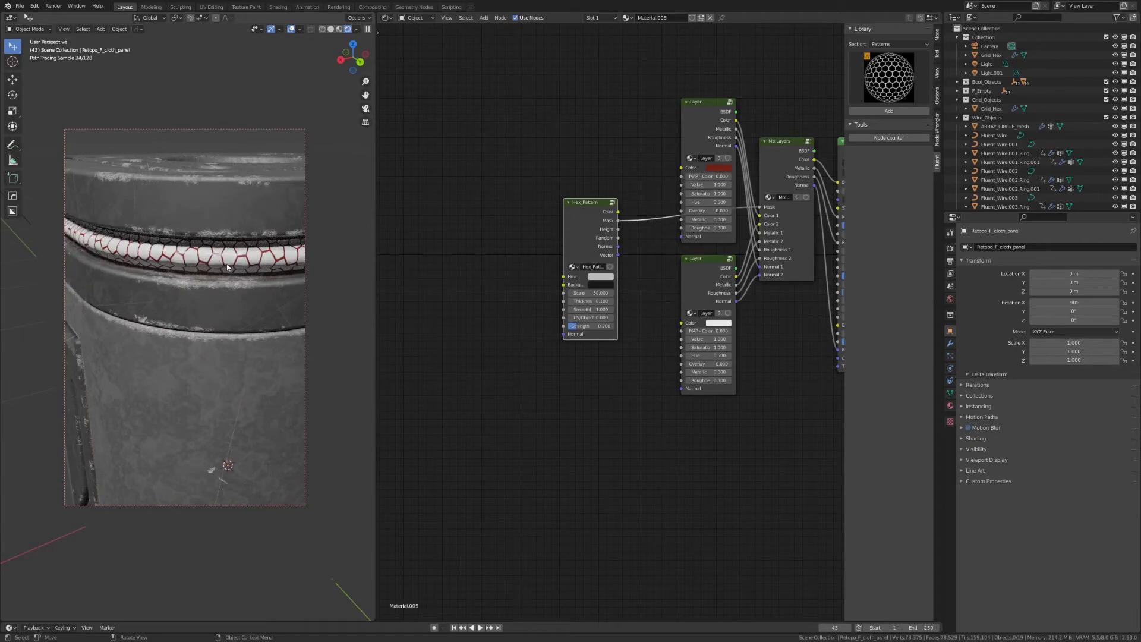
scroll(230, 263, up, 5)
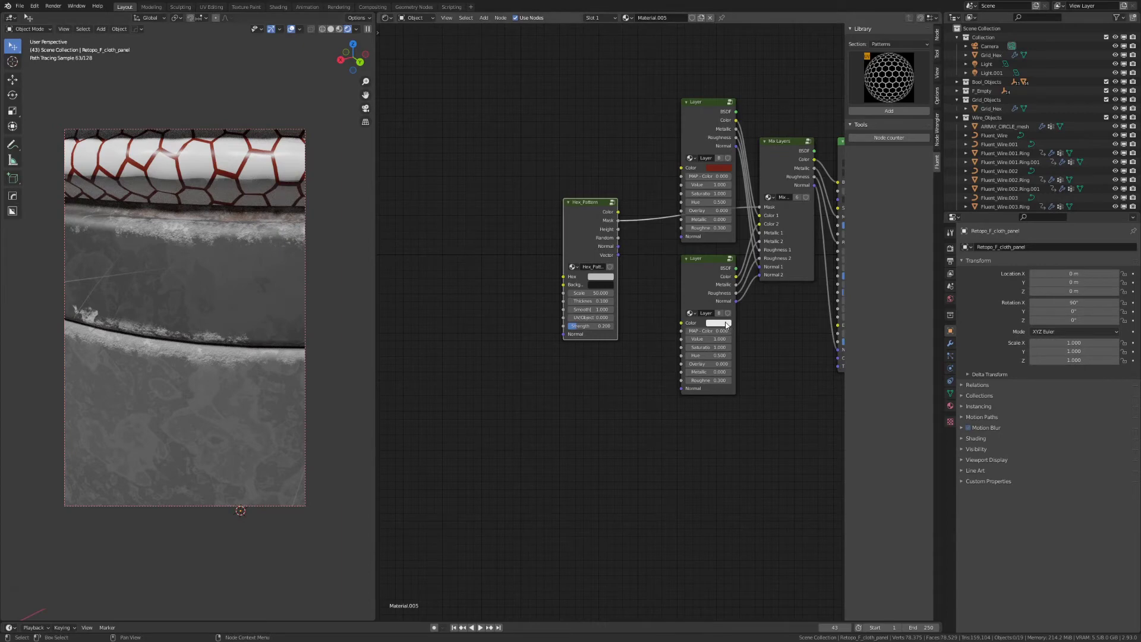
Sample the first layer's dark red into the second layer's Color and make it somewhat brighter
click(726, 325)
click(723, 324)
click(772, 288)
click(731, 167)
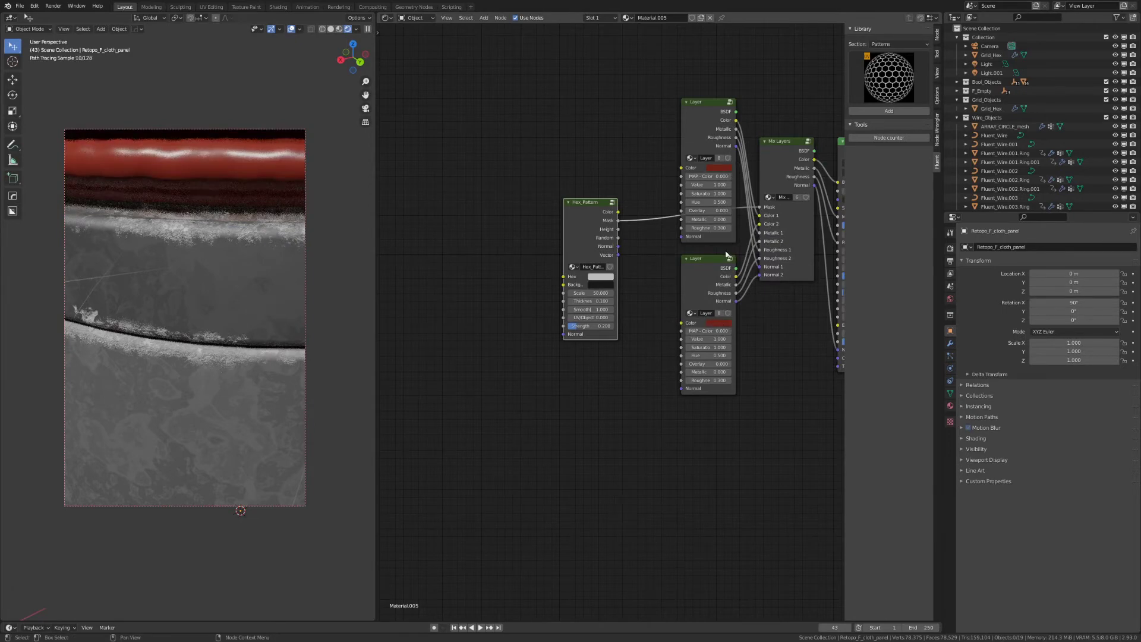
click(717, 324)
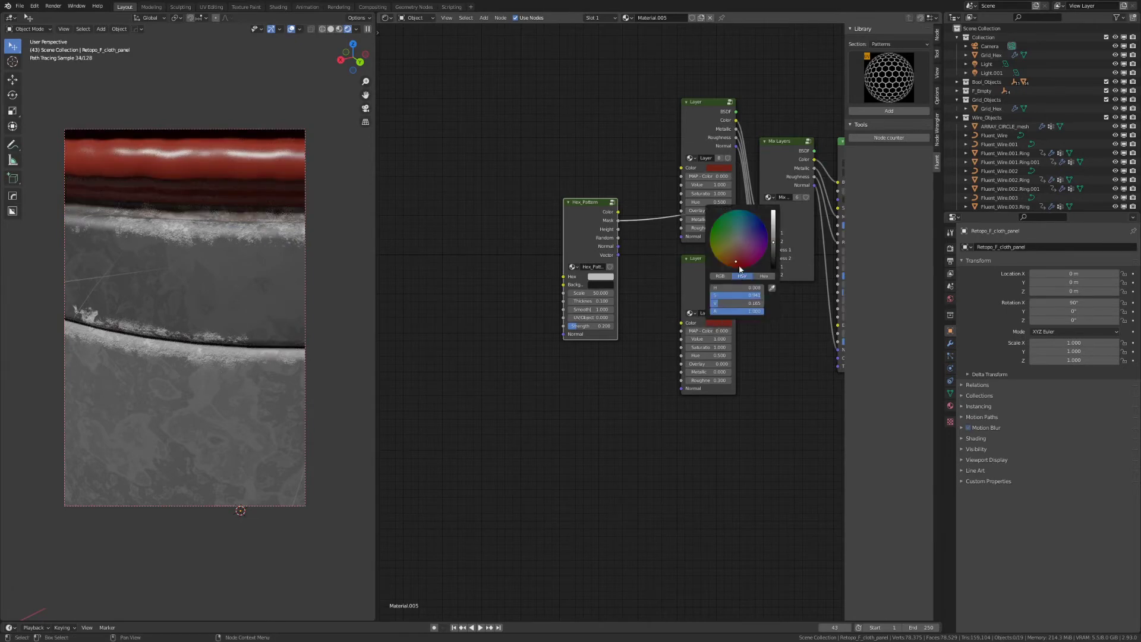
drag(774, 240, 773, 232)
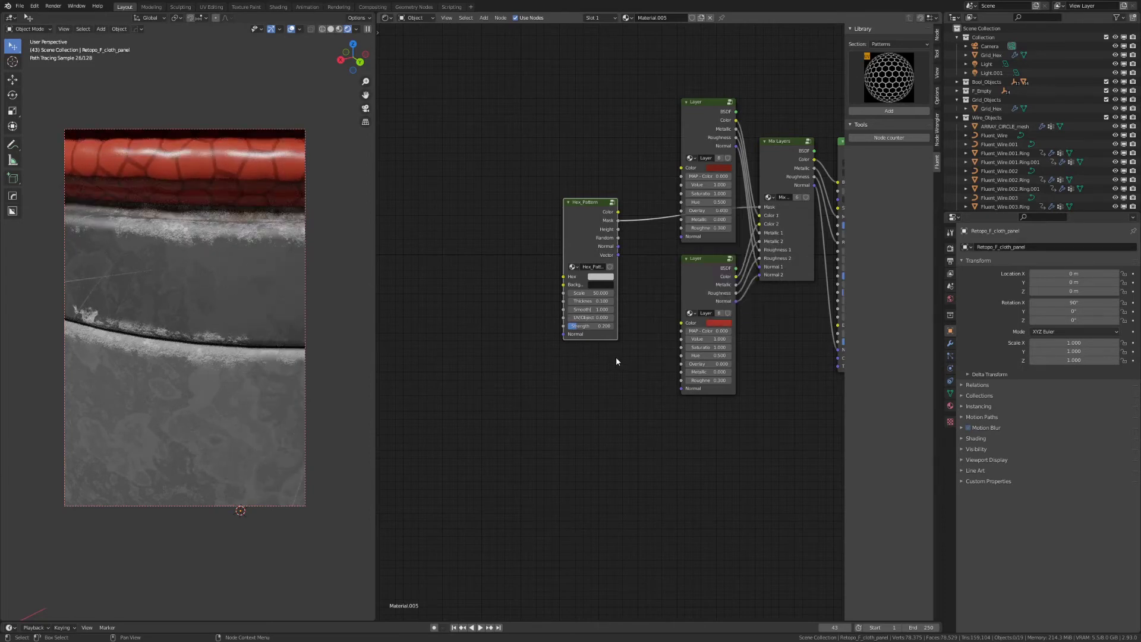
Set the second layer's Roughness to 0.7
click(707, 380)
text(0.7)
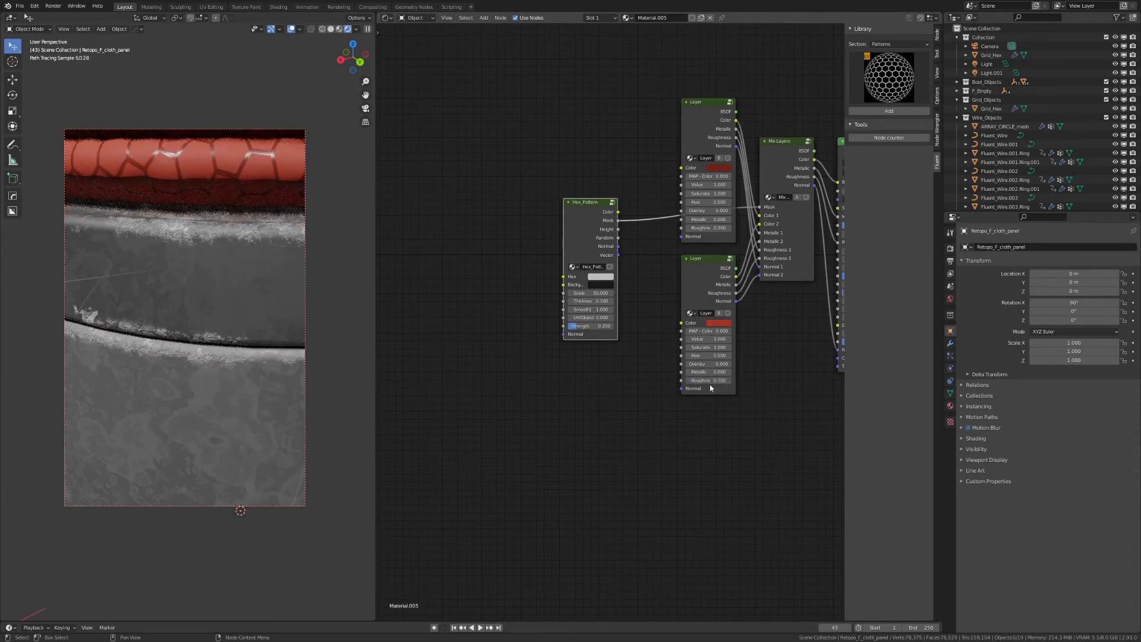
key(Return)
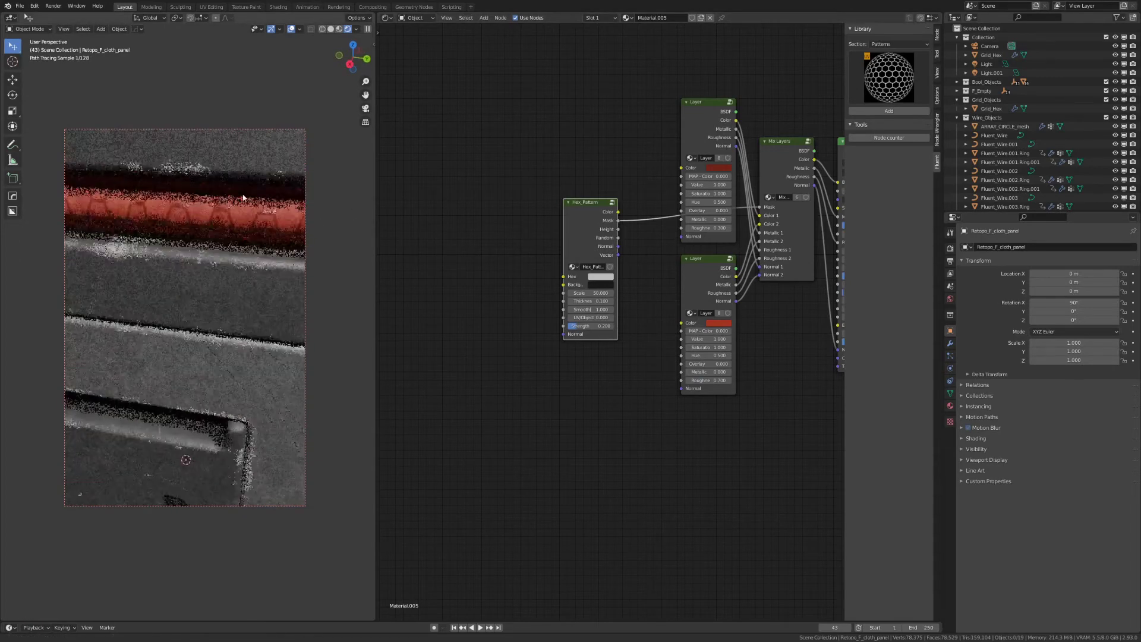
Connect the Hex_Pattern's Normal output to both layers' Normal inputs and raise the pattern's Strength to 1
middle_drag(242, 197, 235, 237)
scroll(168, 207, up, 4)
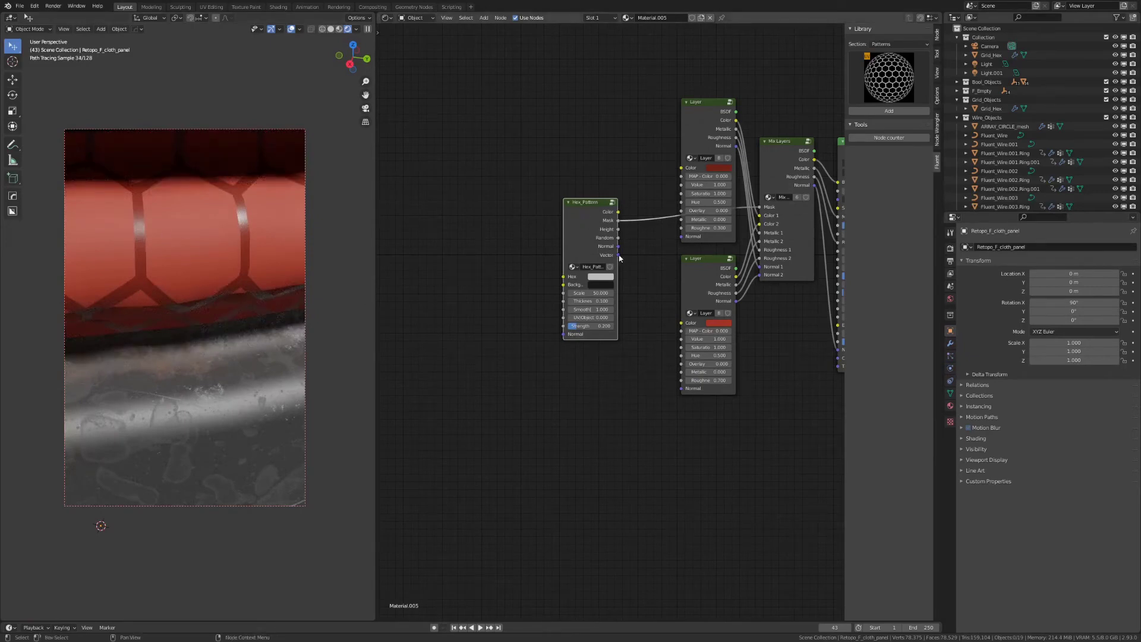
drag(619, 246, 682, 388)
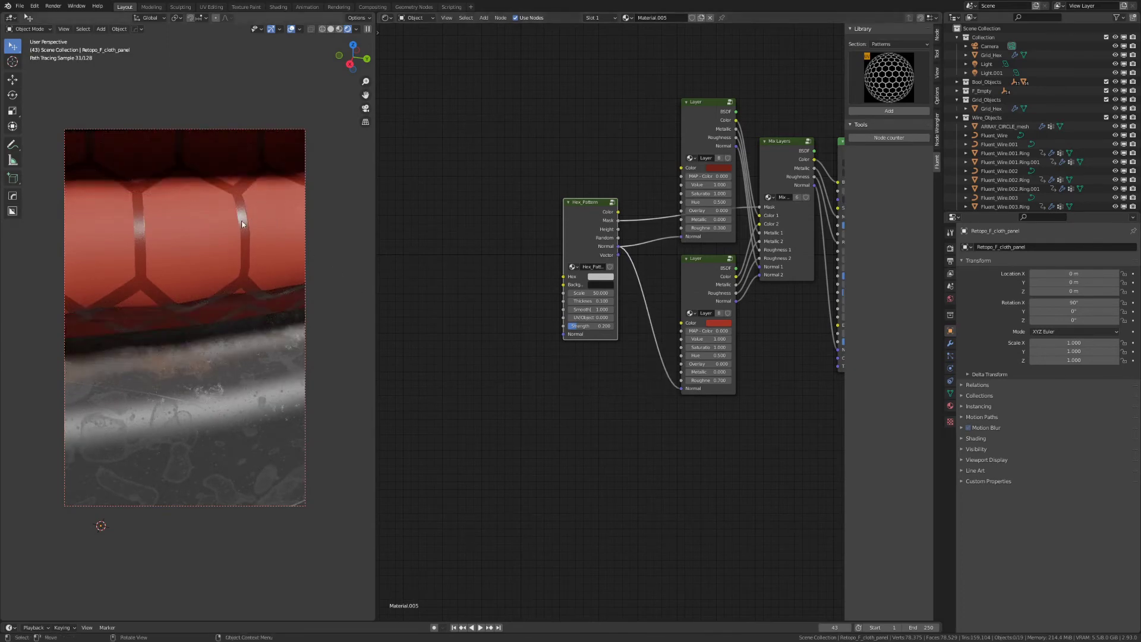
drag(576, 329, 612, 329)
scroll(252, 277, down, 3)
scroll(252, 278, down, 6)
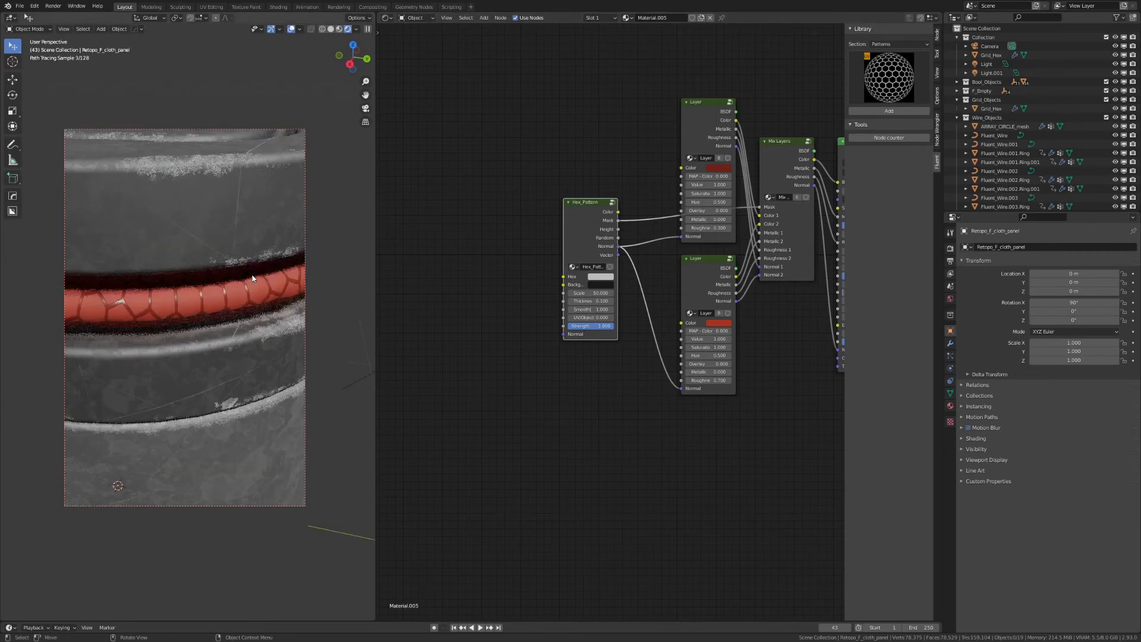
mouse_move(216, 283)
middle_down()
mouse_move(326, 274)
mouse_move(204, 264)
middle_up()
scroll(205, 264, up, 4)
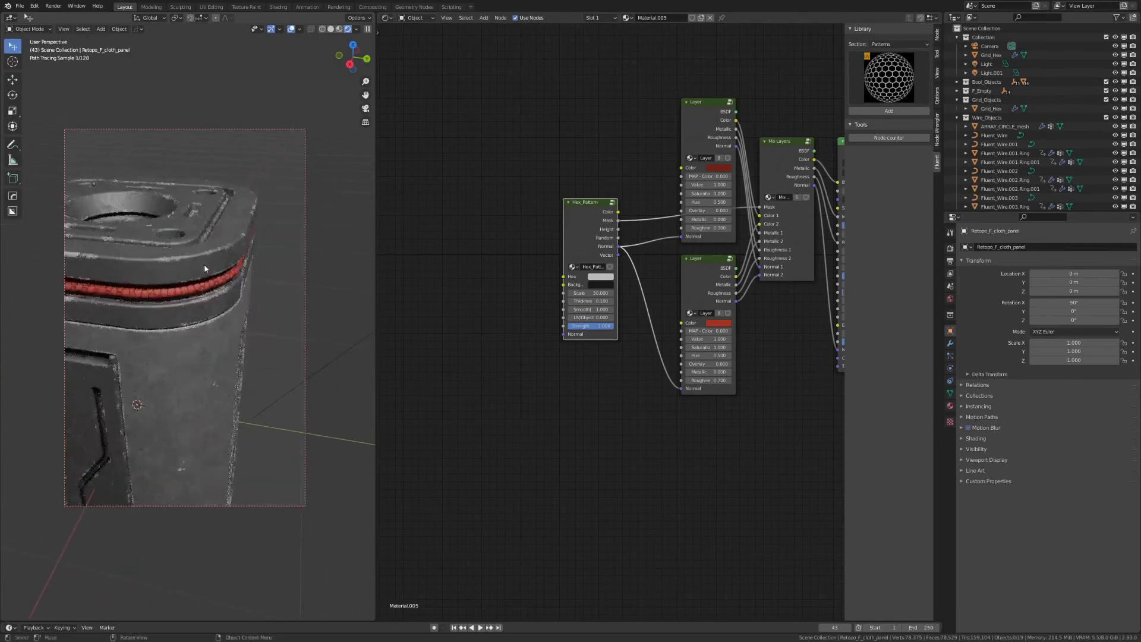
scroll(213, 307, up, 2)
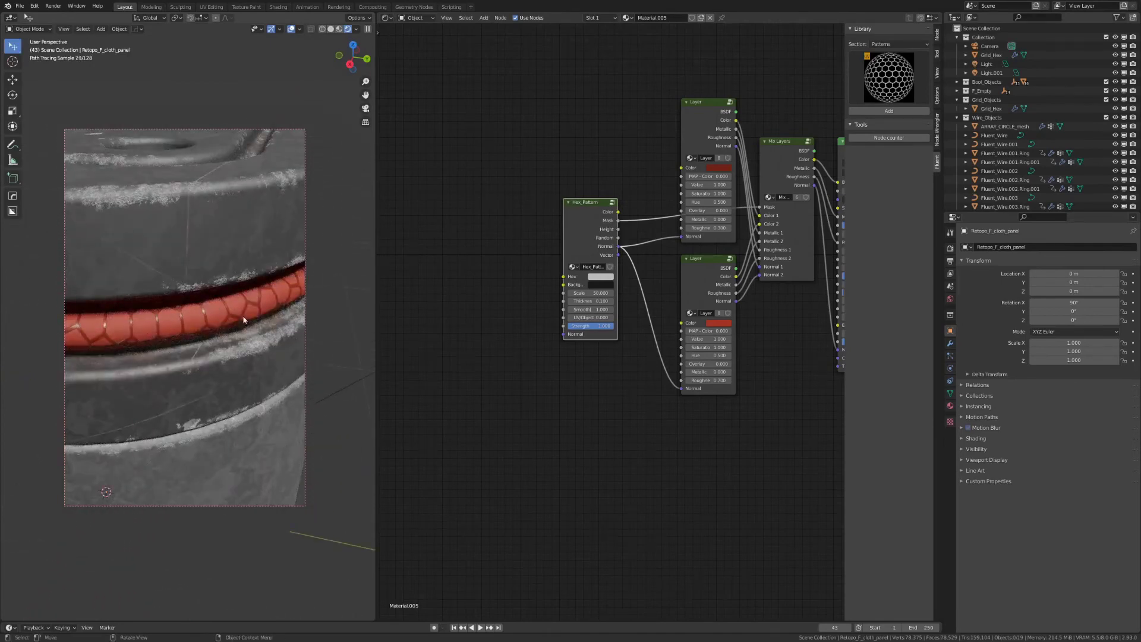
Add a Grain_01 node from the Normals section and connect its Normal output to the Hex_Pattern's Normal input
click(884, 44)
click(884, 103)
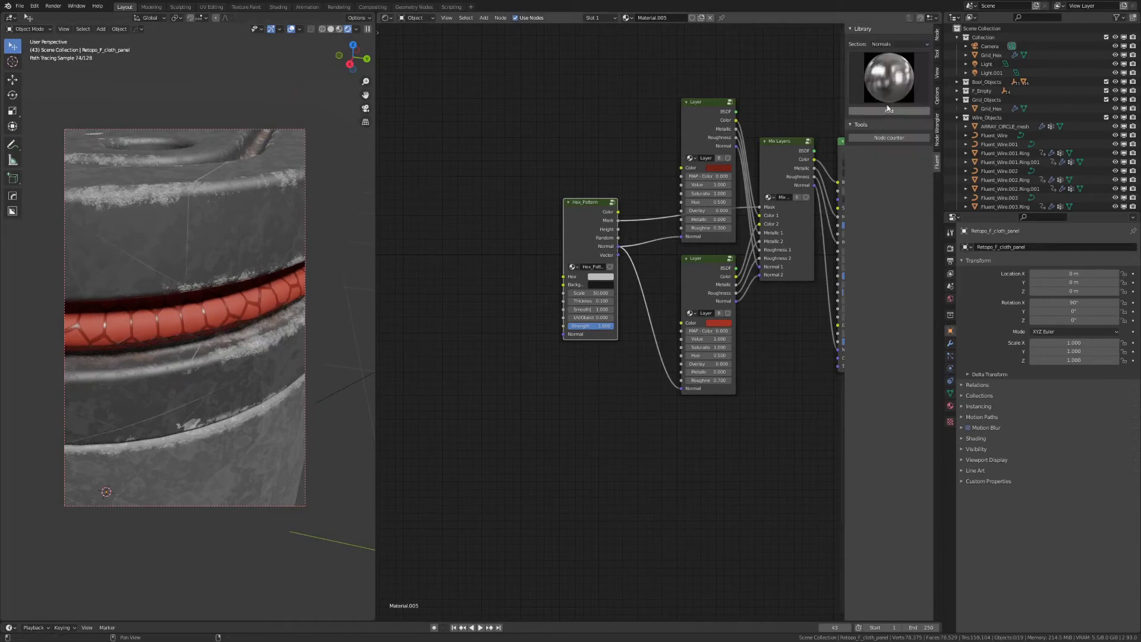
click(894, 77)
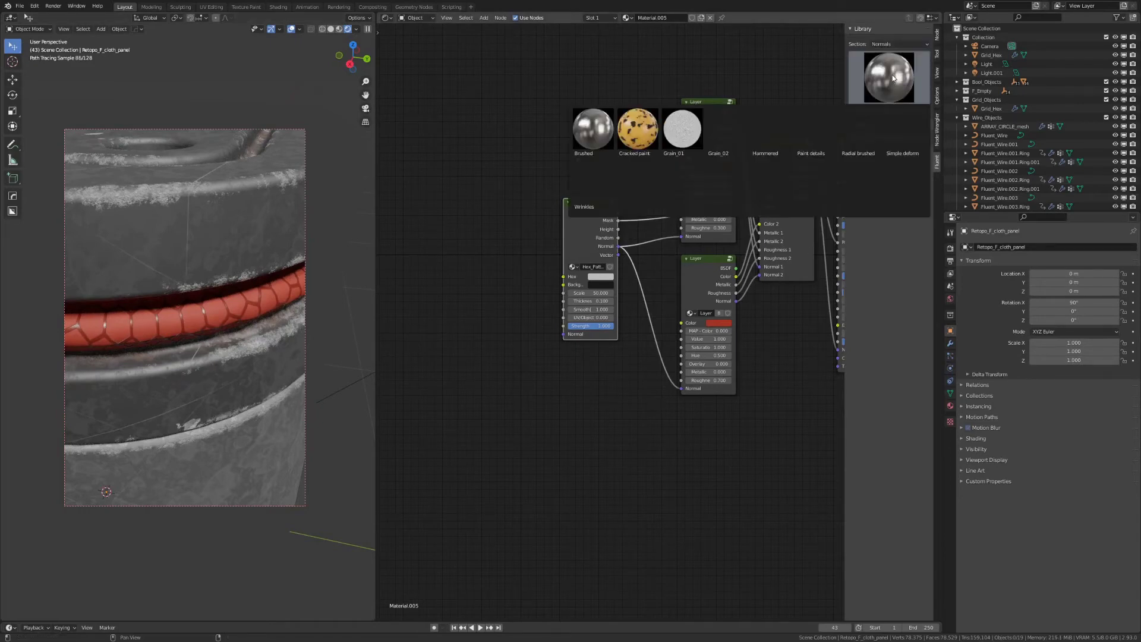
click(680, 135)
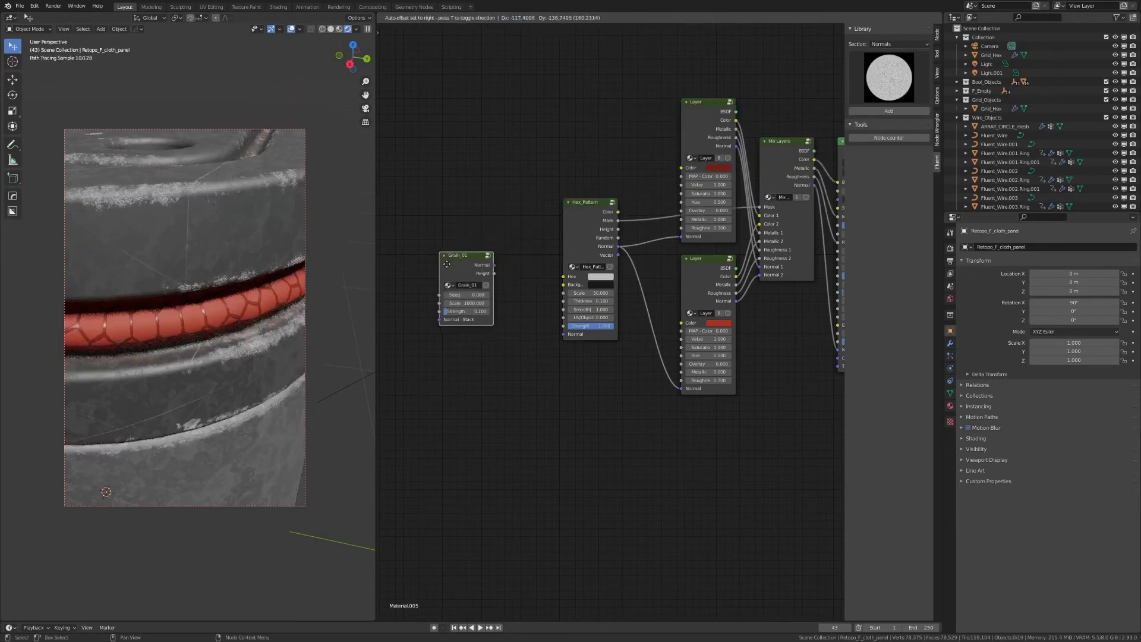
click(487, 269)
drag(495, 258, 563, 334)
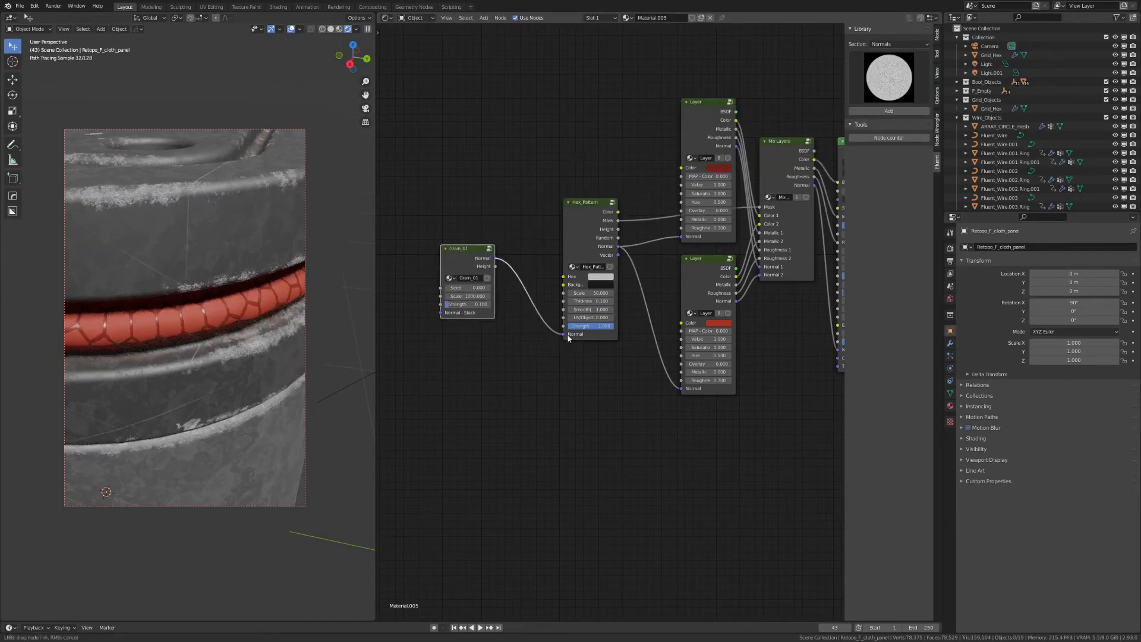
Set the Grain_01 node's Scale to 500 and raise its Strength slightly
scroll(177, 306, up, 1)
scroll(177, 306, up, 4)
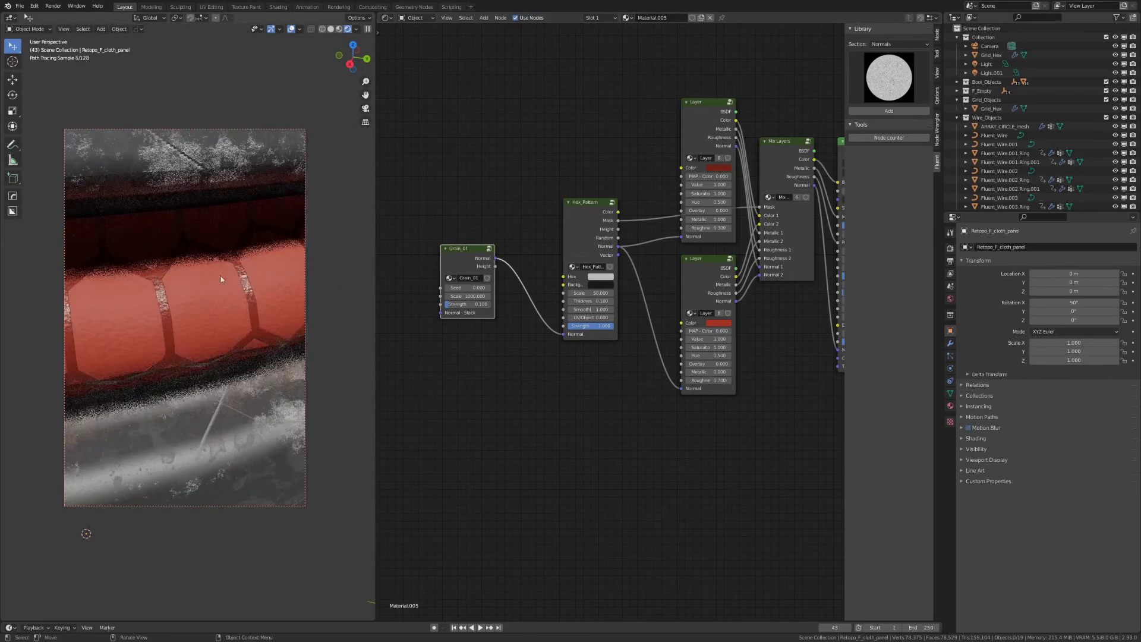
scroll(186, 305, down, 1)
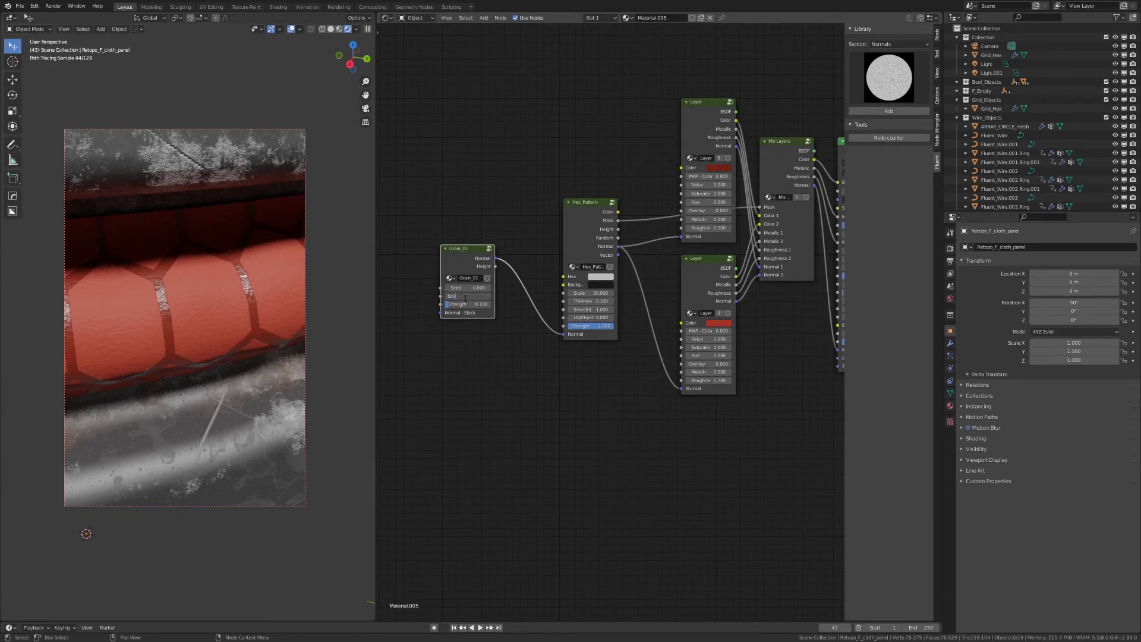
click(465, 296)
text(500)
key(Return)
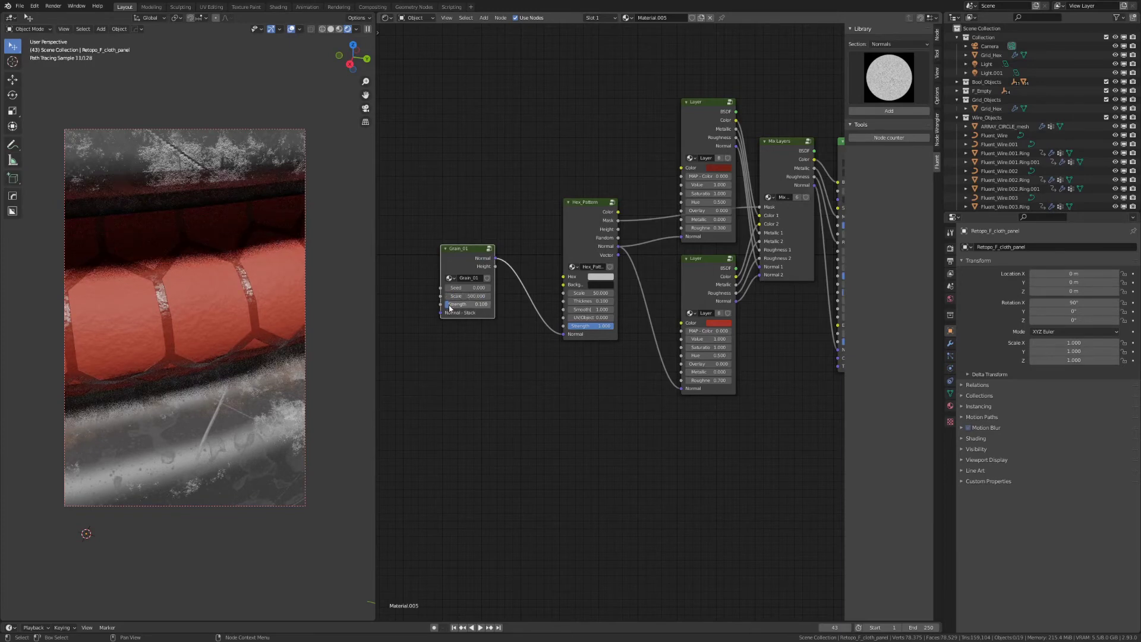
mouse_move(468, 304)
mouse_down()
mouse_move(484, 304)
mouse_move(469, 304)
mouse_up()
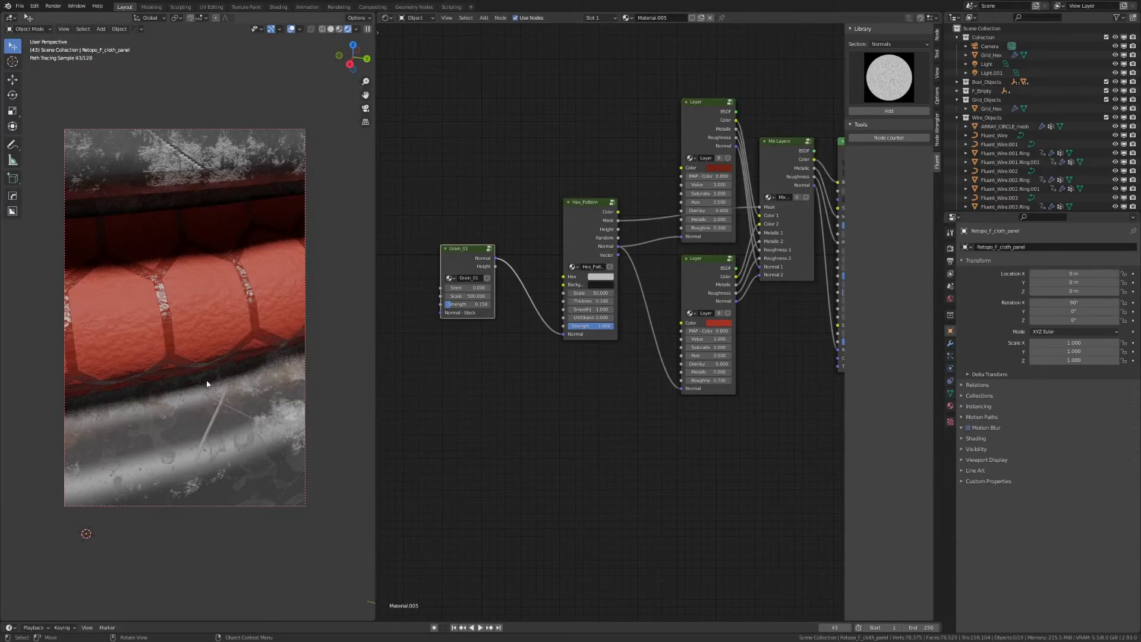
Select the outermost wire on the side of the container and create a new material for it
key(KP_0)
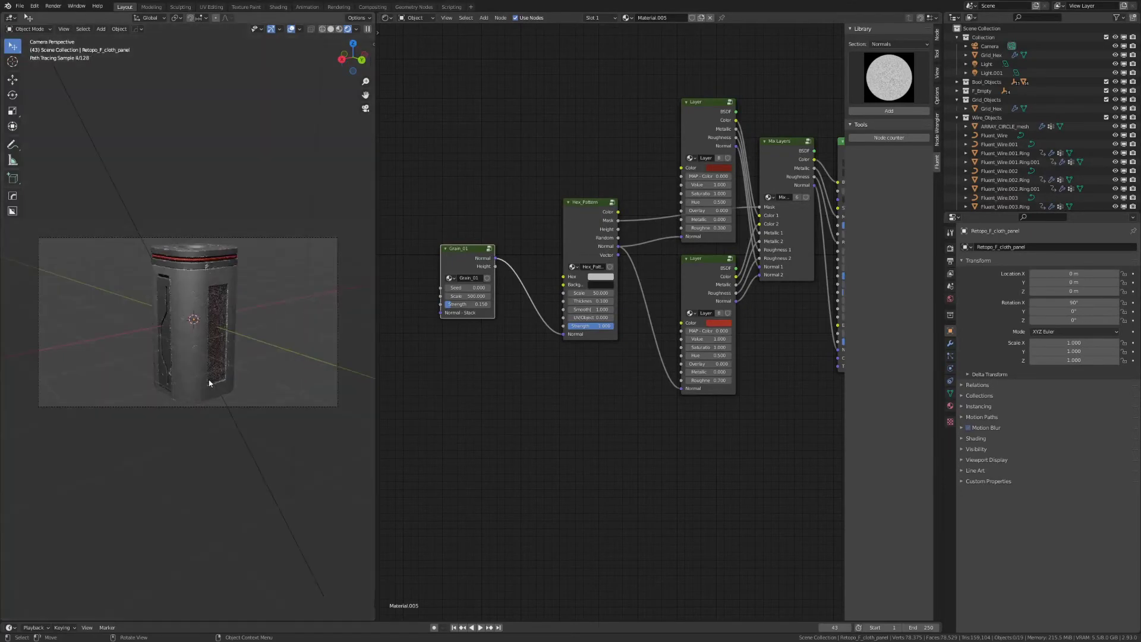
scroll(252, 327, up, 6)
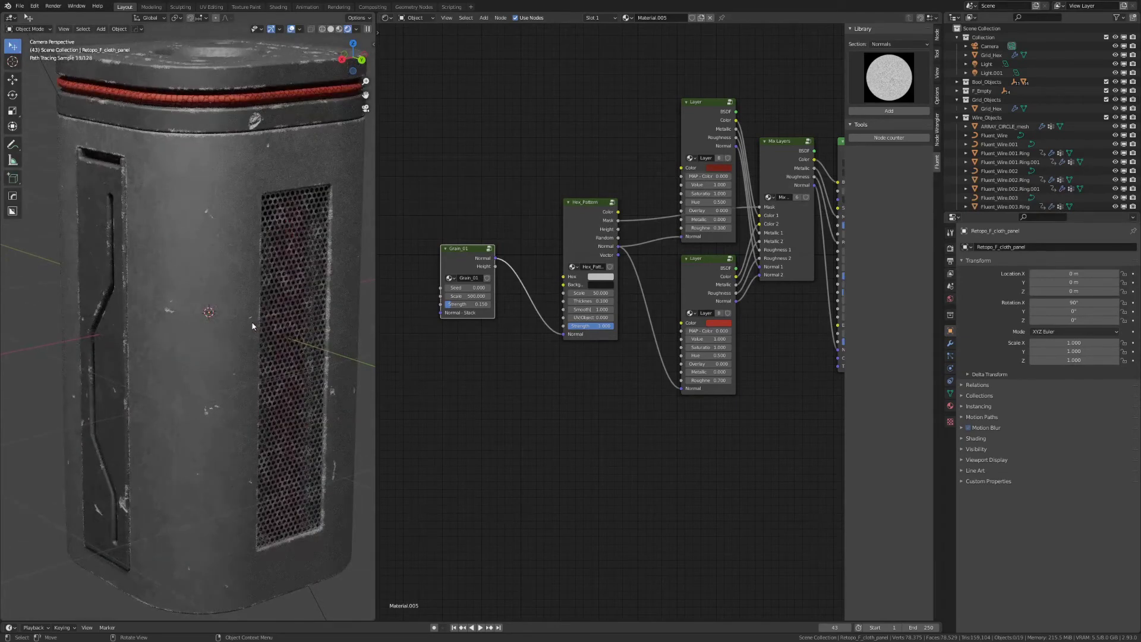
scroll(252, 326, down, 8)
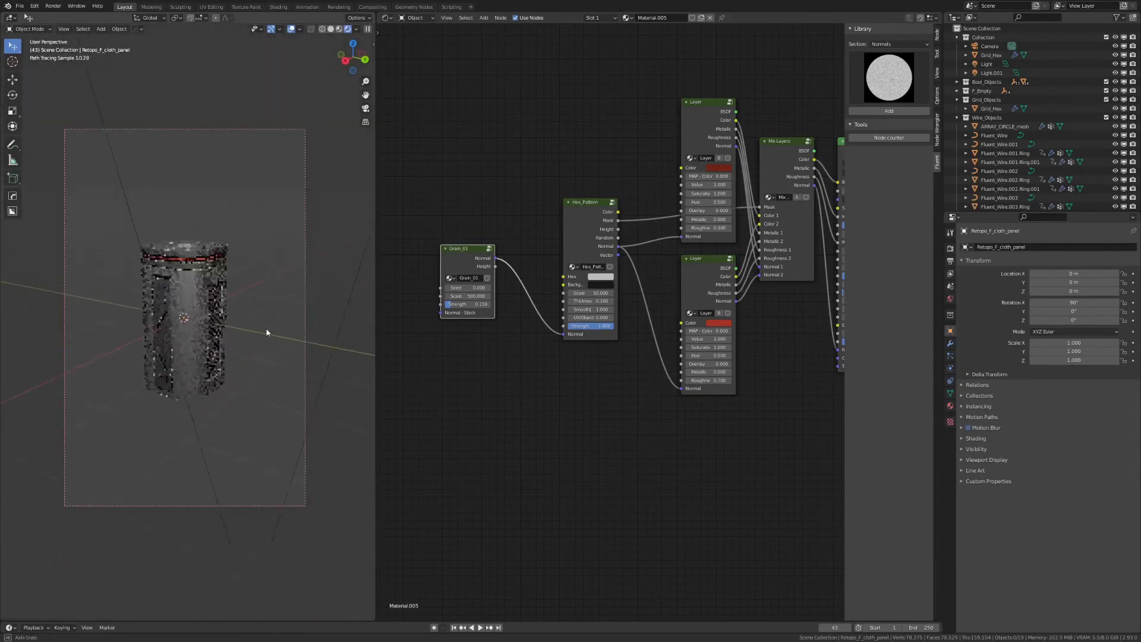
middle_drag(266, 332, 351, 340)
shift+middle_drag(224, 321, 304, 298)
scroll(249, 348, up, 3)
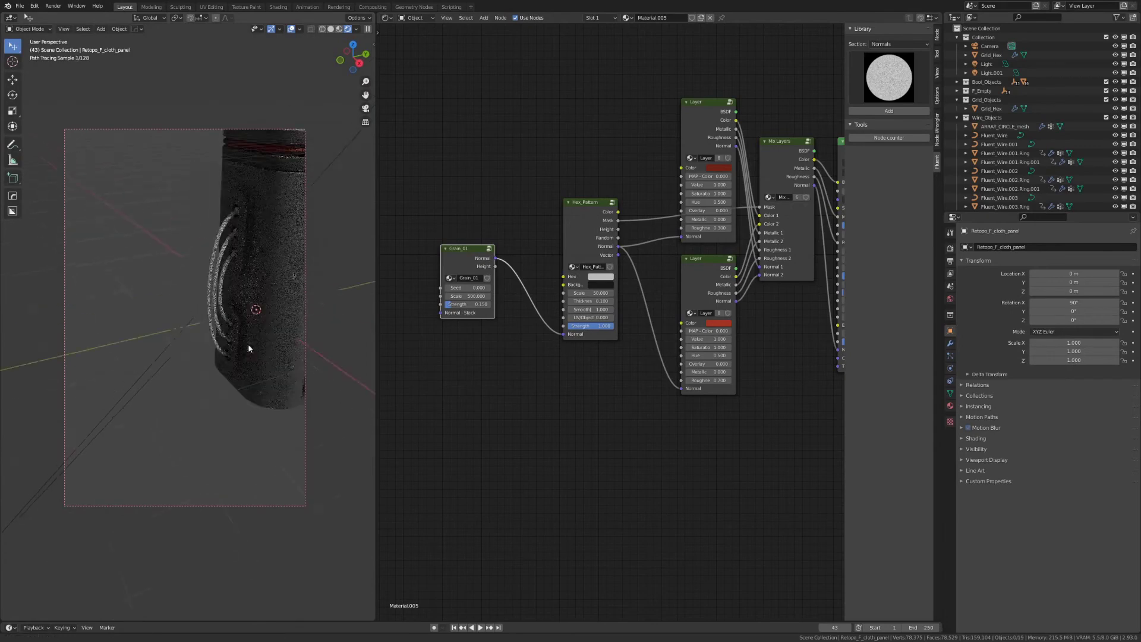
scroll(249, 348, up, 8)
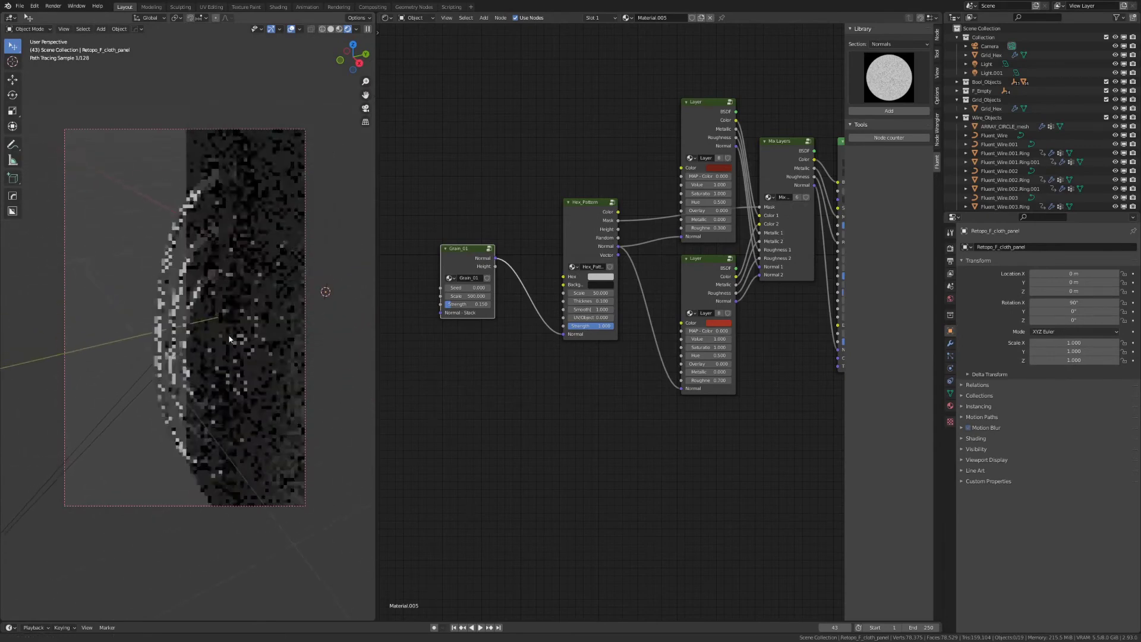
click(170, 300)
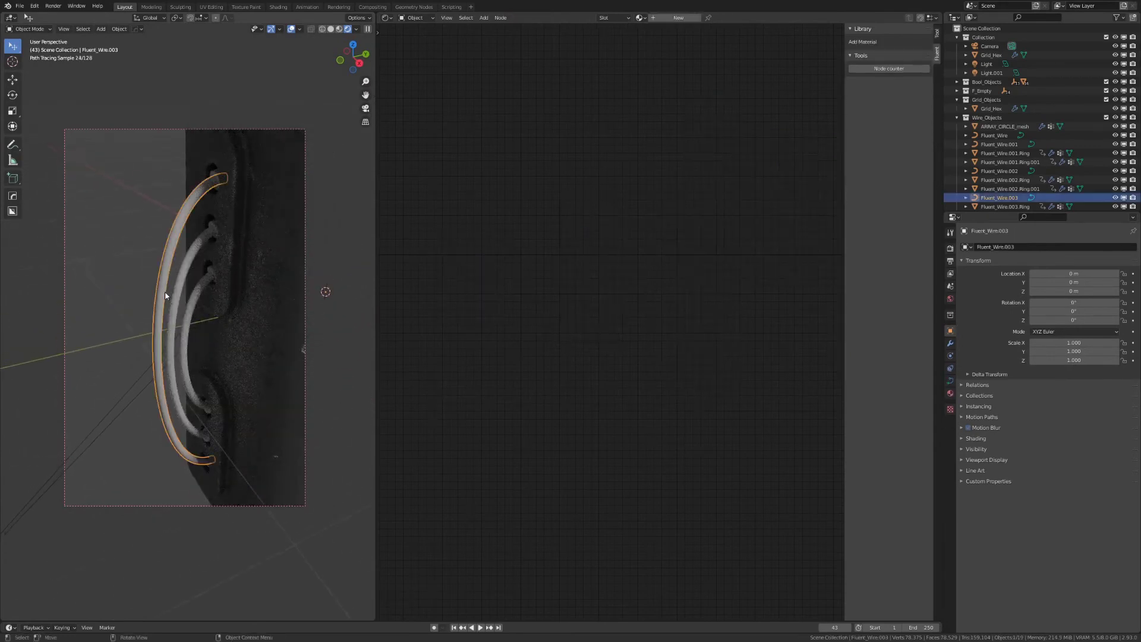
click(678, 18)
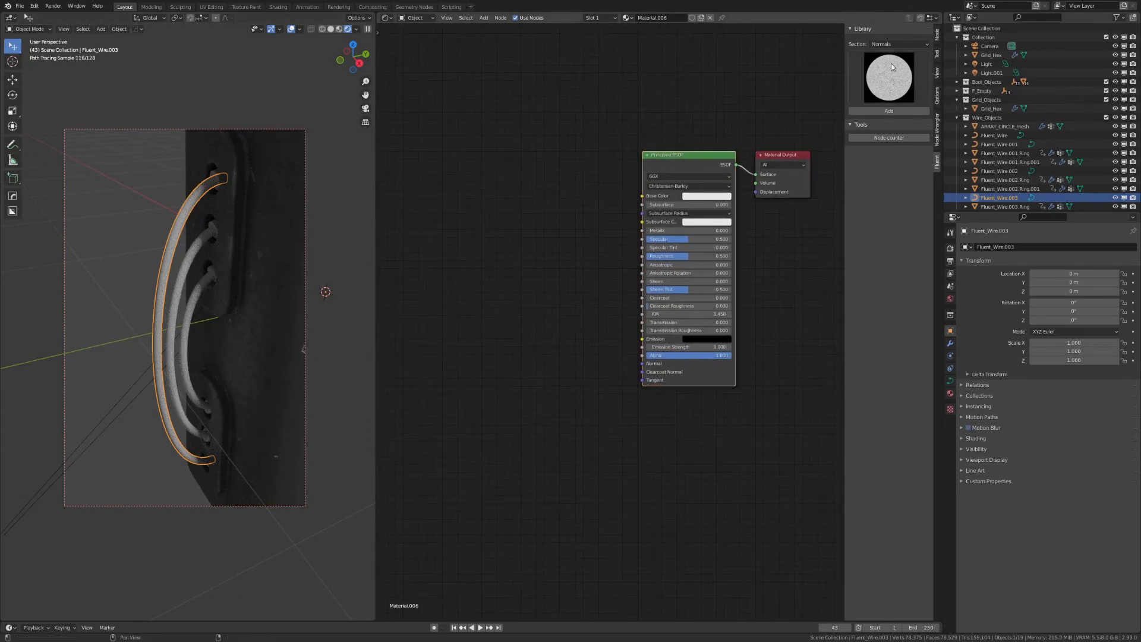
Add a Grunge 05 node from the Grunges section and place it beside the Principled BSDF
click(885, 45)
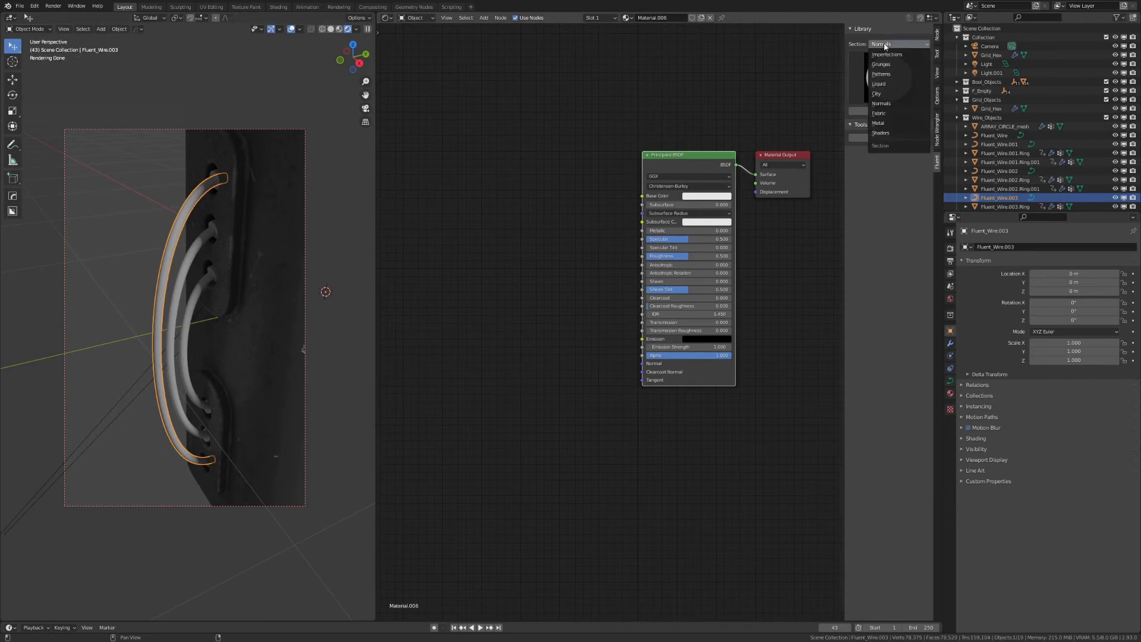
click(889, 64)
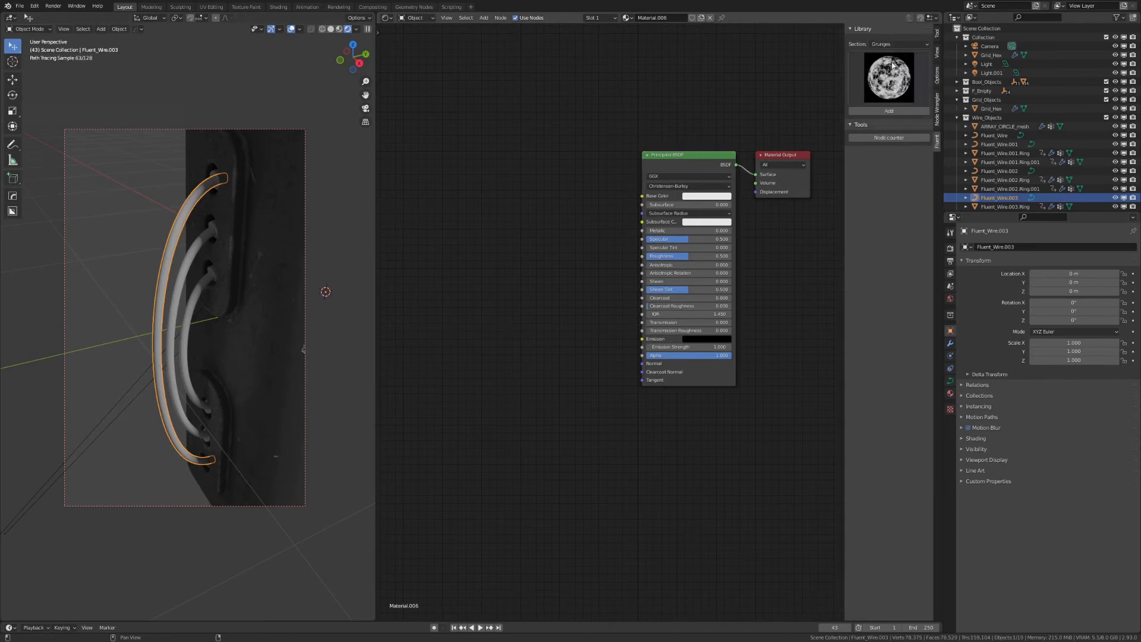
click(879, 73)
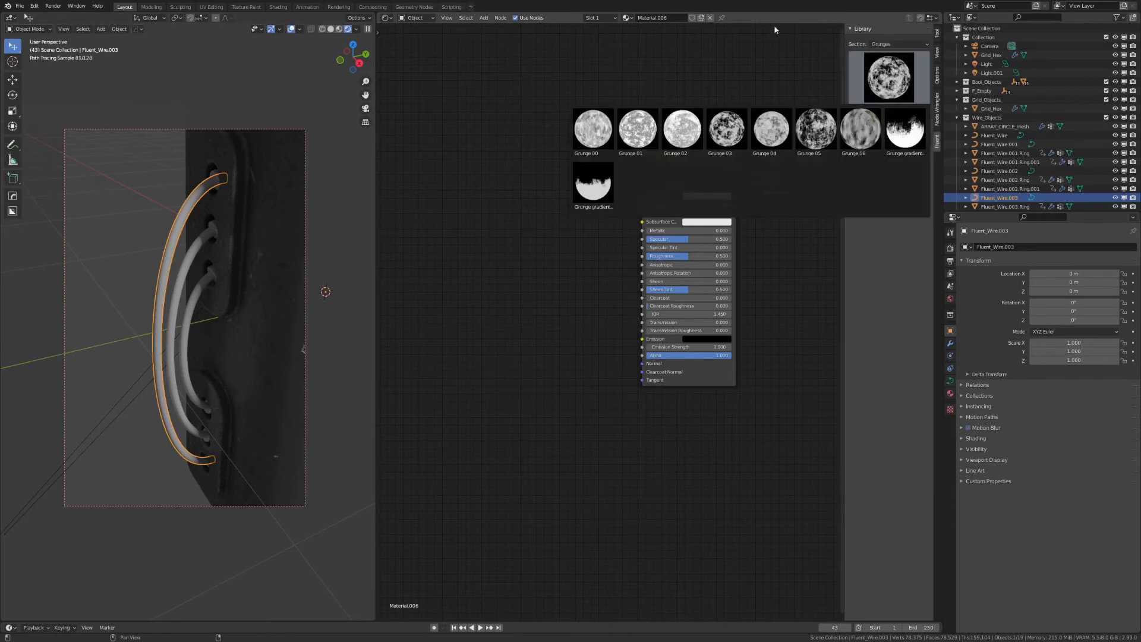
click(815, 126)
drag(660, 272, 522, 245)
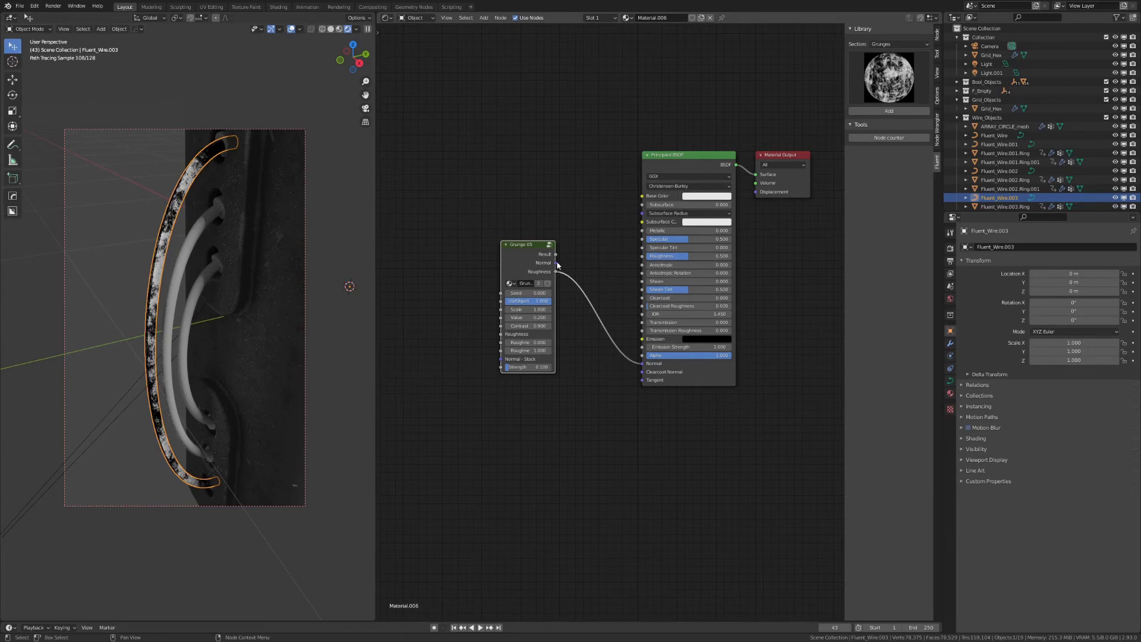
Connect the Grunge 05 Normal output to the Principled BSDF's Normal input and raise the grunge Strength to about 0.8
drag(556, 262, 642, 363)
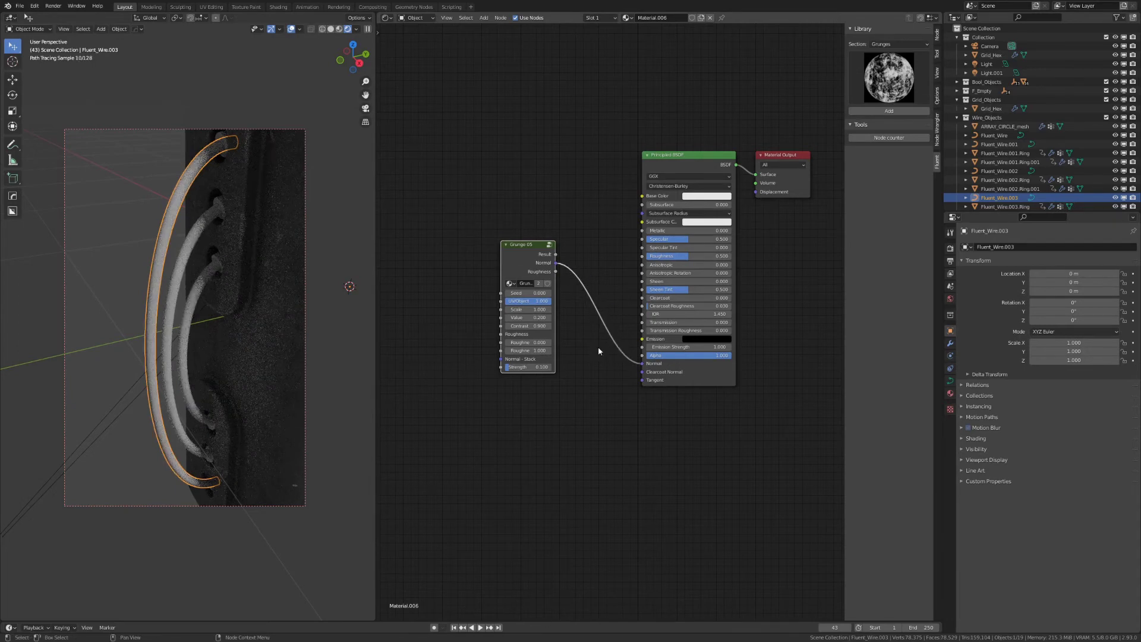
scroll(216, 217, up, 4)
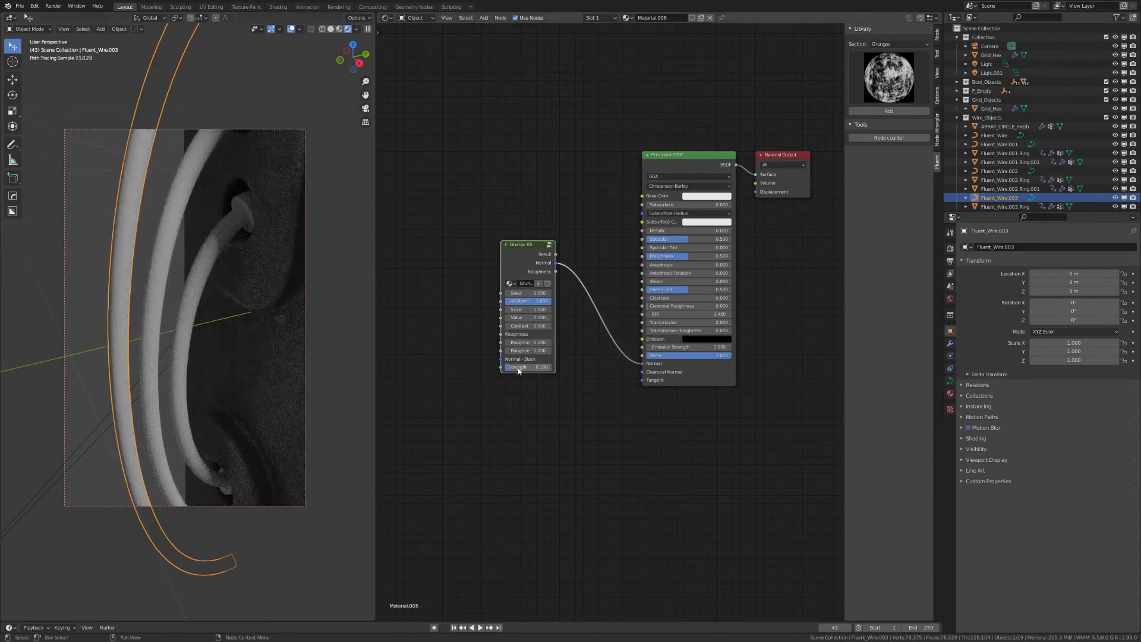
drag(518, 370, 542, 370)
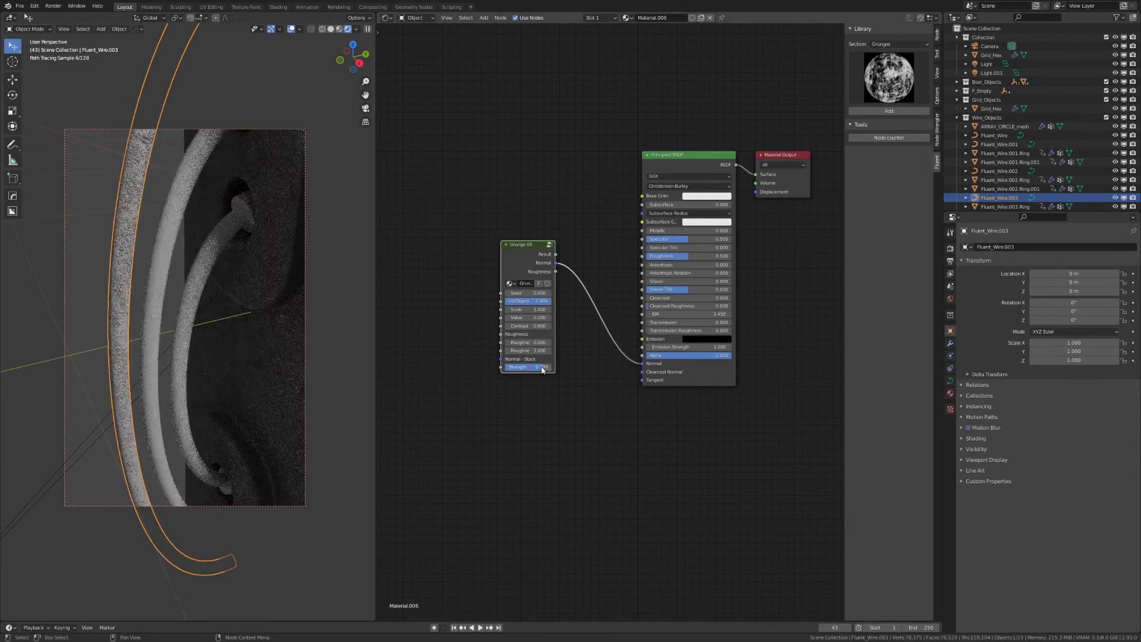
mouse_move(209, 268)
middle_down()
mouse_move(220, 269)
mouse_move(210, 273)
middle_up()
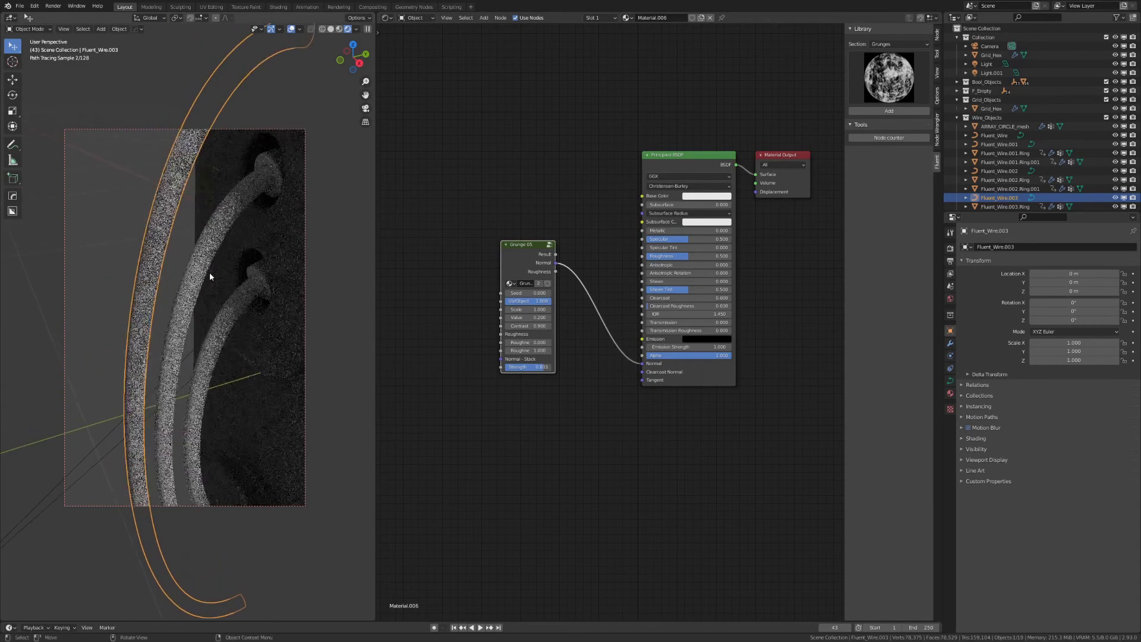
Set the Principled BSDF's Emission to blue-violet and connect the Grunge 05 Result output to Emission Strength
click(693, 340)
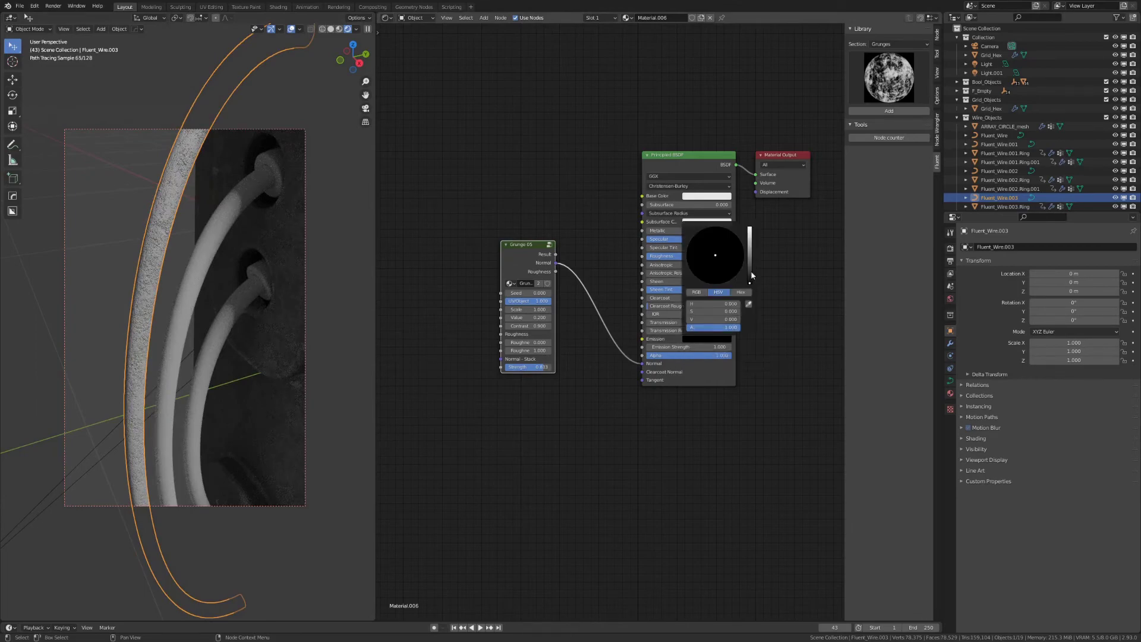
mouse_move(752, 276)
mouse_down()
mouse_move(751, 241)
mouse_move(726, 248)
mouse_move(736, 248)
mouse_up()
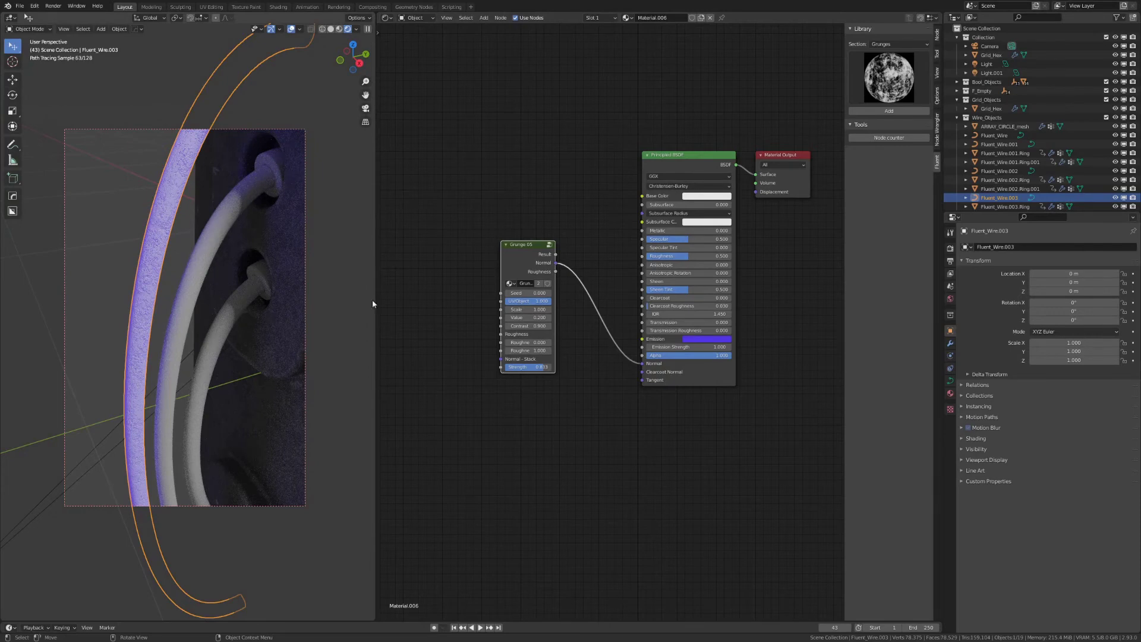
drag(524, 245, 647, 349)
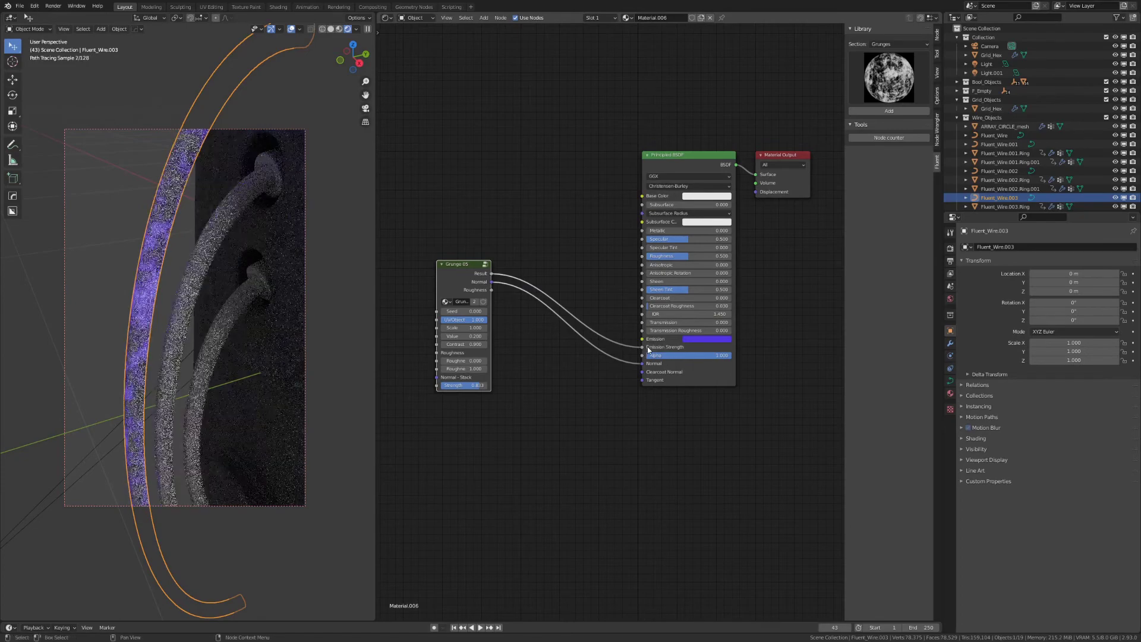
mouse_move(181, 226)
middle_down()
mouse_move(180, 211)
mouse_move(181, 258)
mouse_move(191, 254)
middle_up()
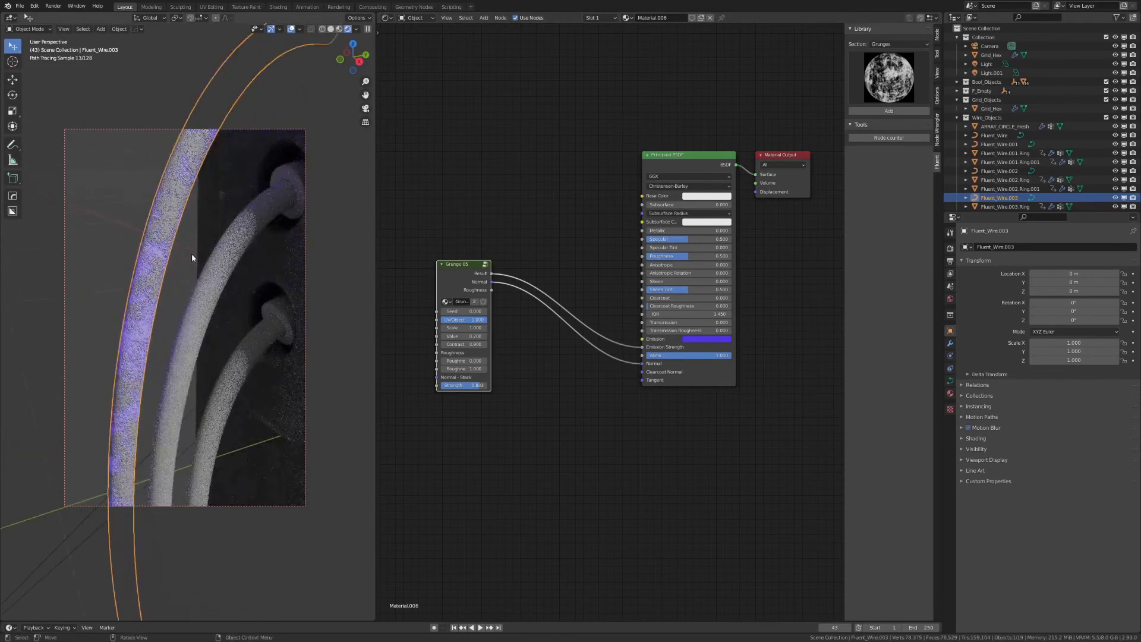
Insert a Math node set to Multiply between the Grunge 05 Result output and the Emission Strength input
drag(452, 277, 436, 273)
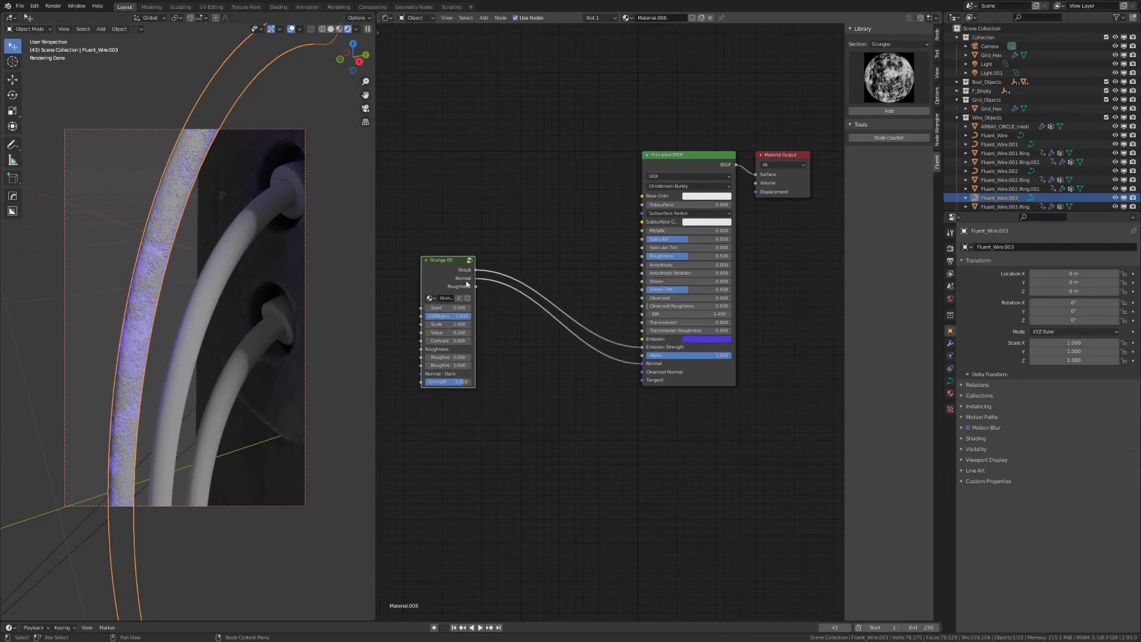
key(shift+a)
click(529, 234)
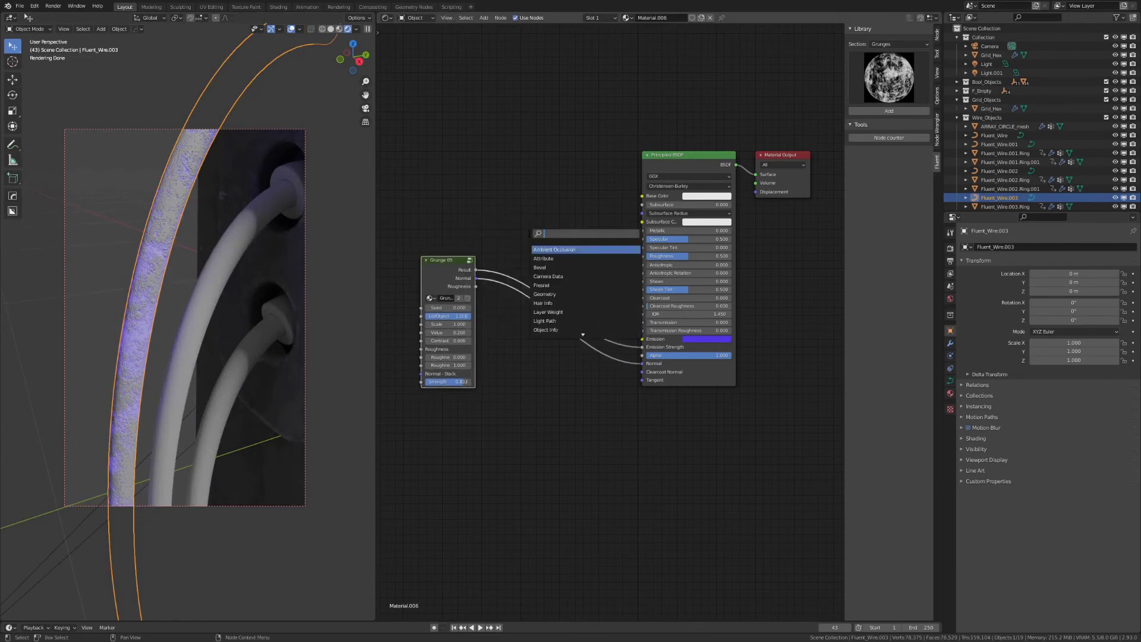
text(math)
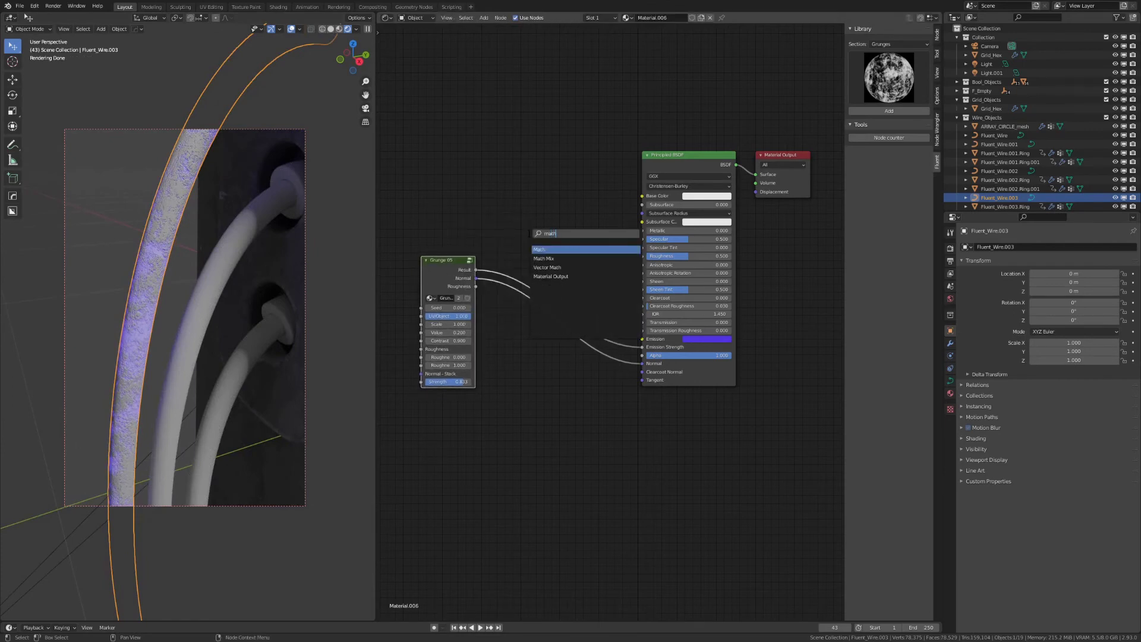
key(Return)
click(548, 268)
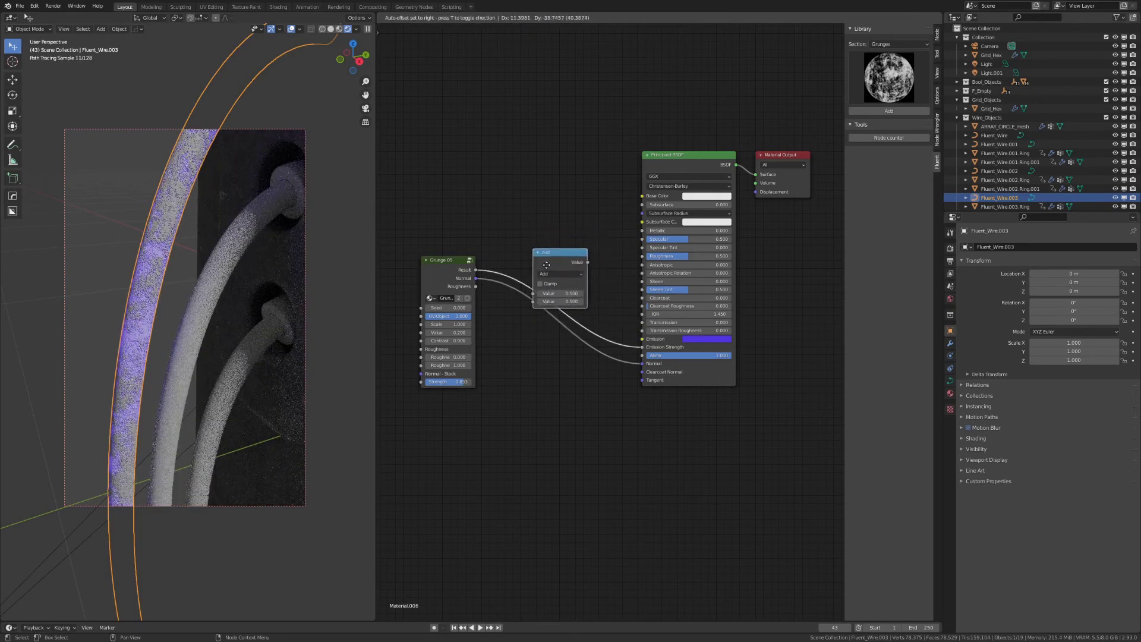
drag(548, 268, 542, 242)
click(556, 247)
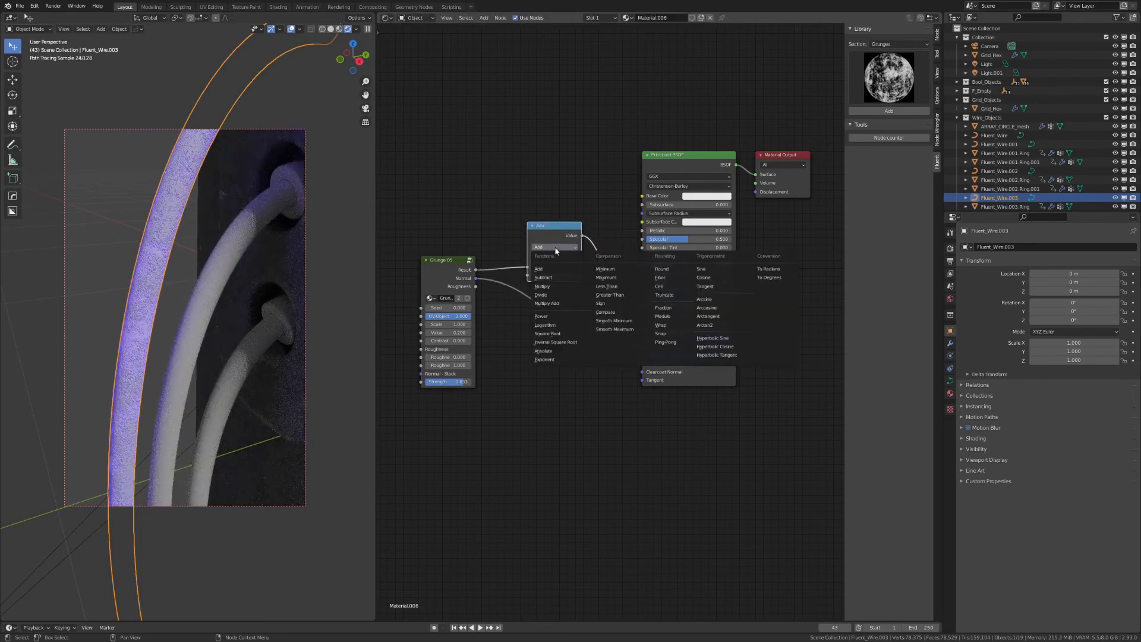
click(548, 287)
drag(549, 232, 547, 242)
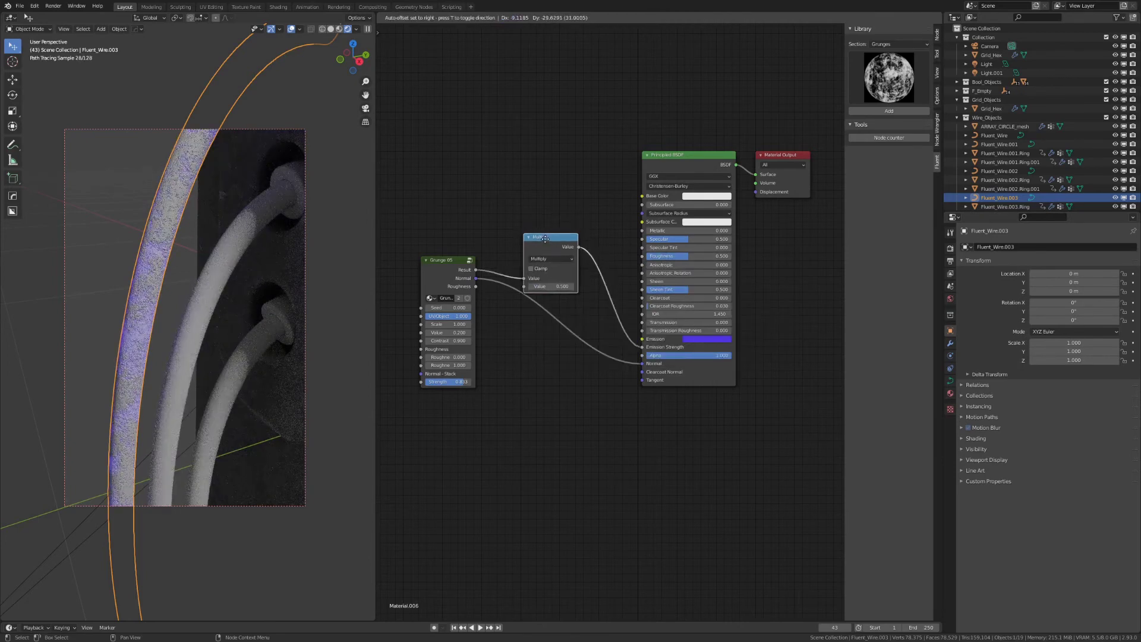
Darken the Emission color slightly and copy it to the Principled BSDF's Base Color
click(690, 341)
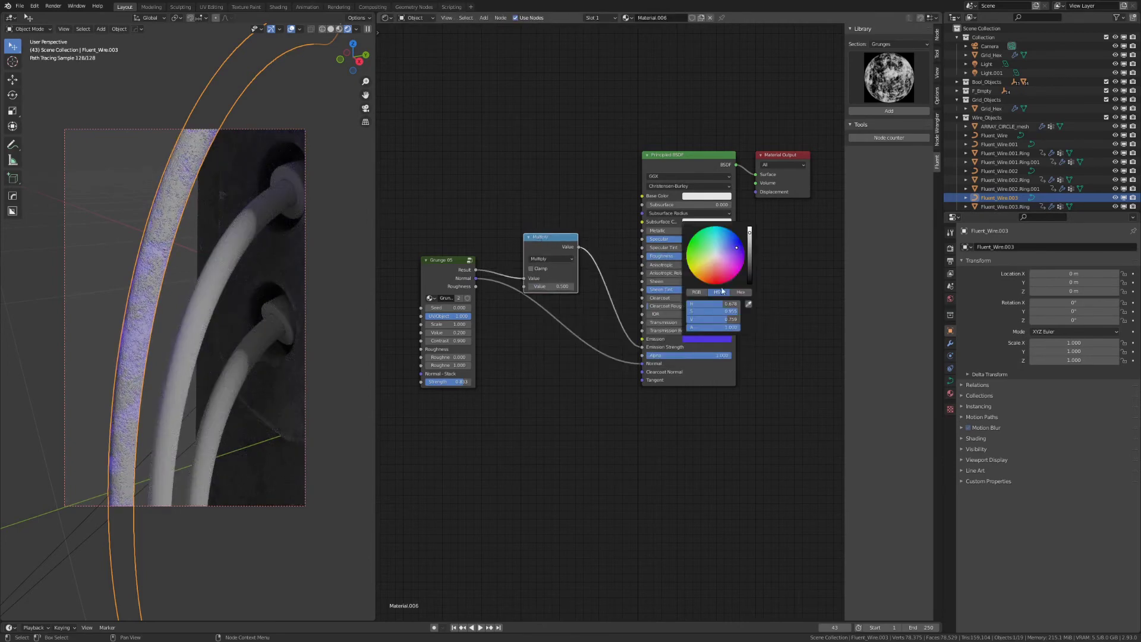
drag(750, 235, 750, 239)
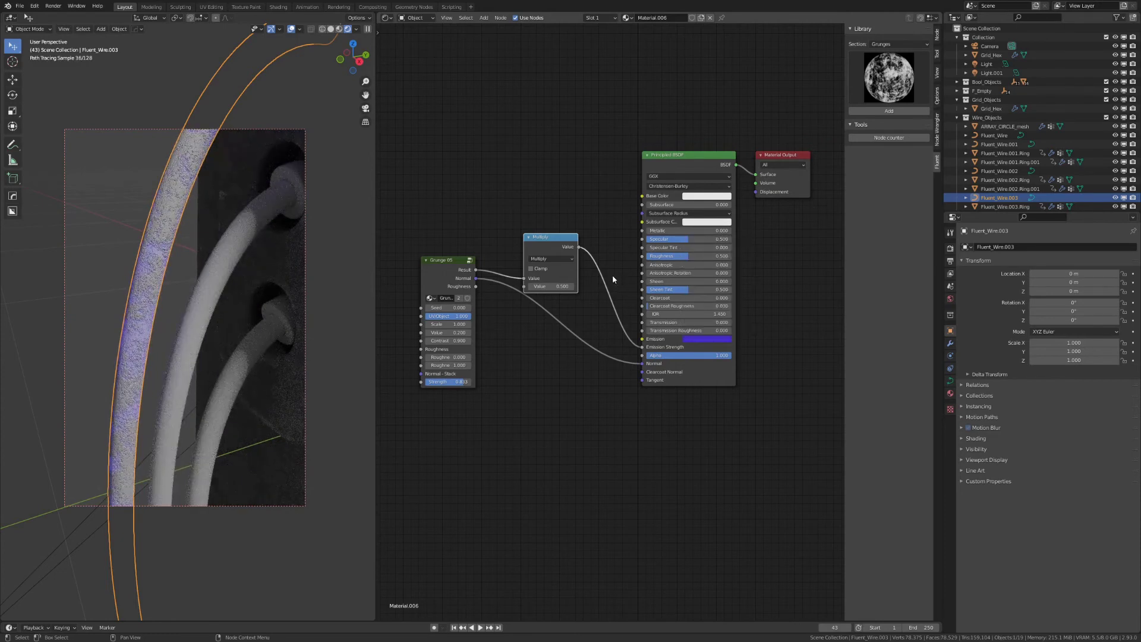
click(707, 196)
click(713, 197)
click(749, 161)
click(709, 339)
click(717, 198)
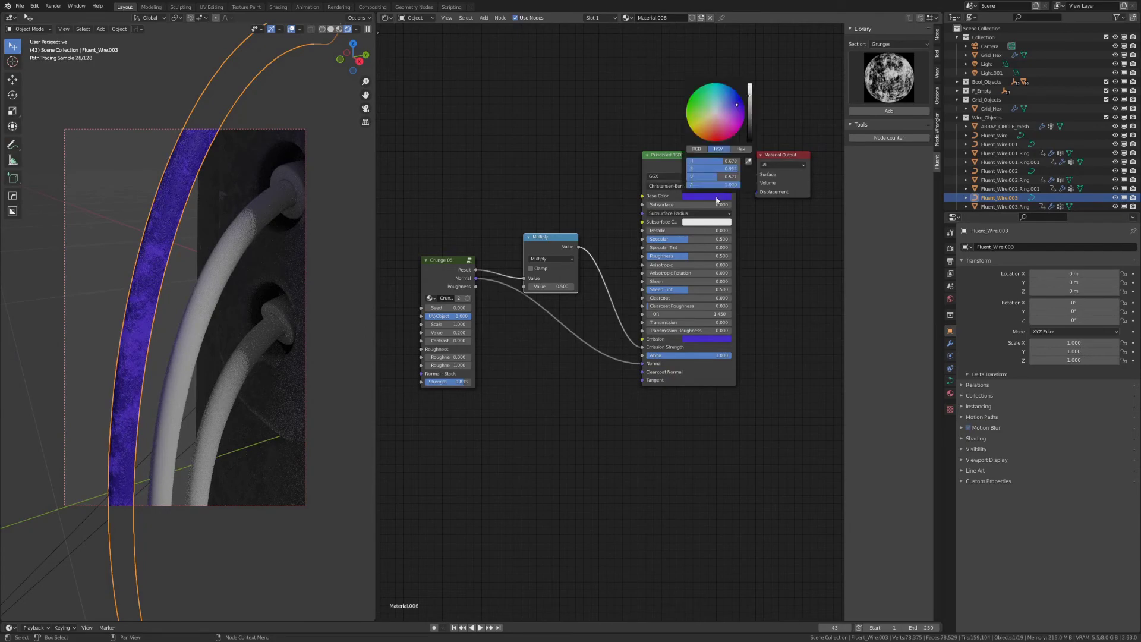
Brighten and desaturate the Base Color to a pale violet
drag(749, 111, 750, 92)
drag(736, 168, 723, 172)
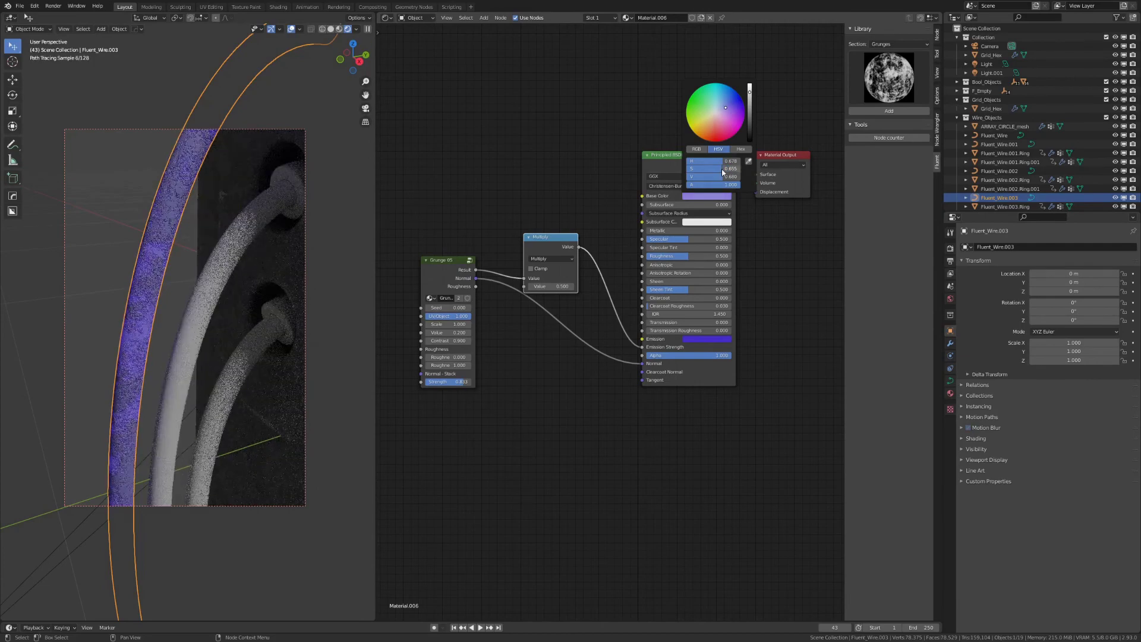
mouse_move(235, 284)
middle_down()
mouse_move(179, 263)
mouse_move(220, 269)
middle_up()
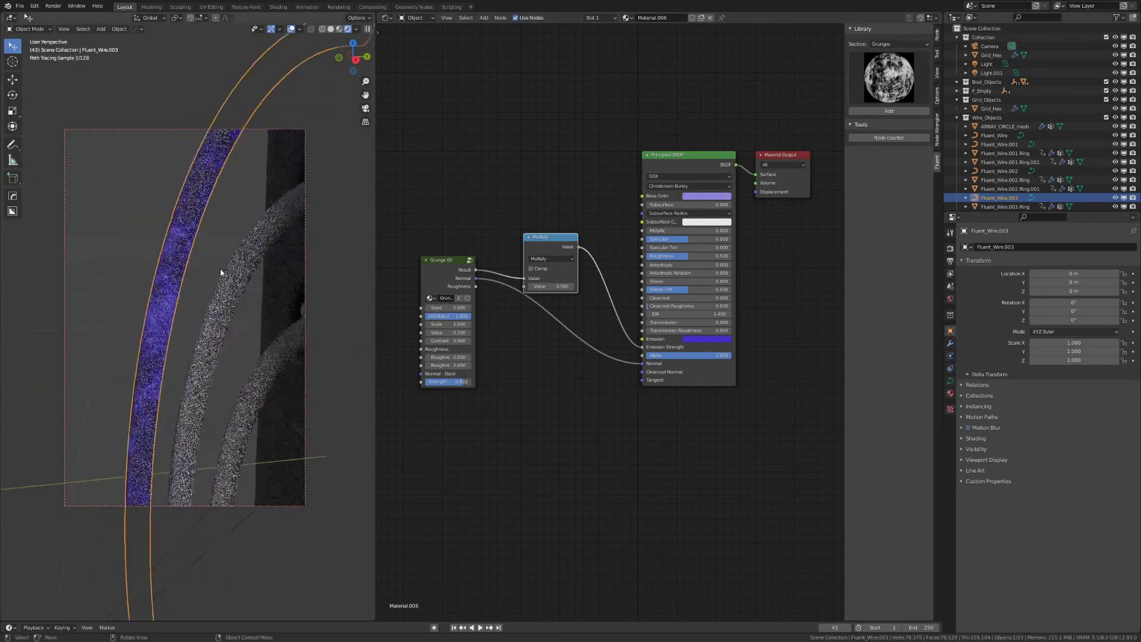
Set the Multiply node's Value to 2 to strengthen the wire's glow
click(553, 287)
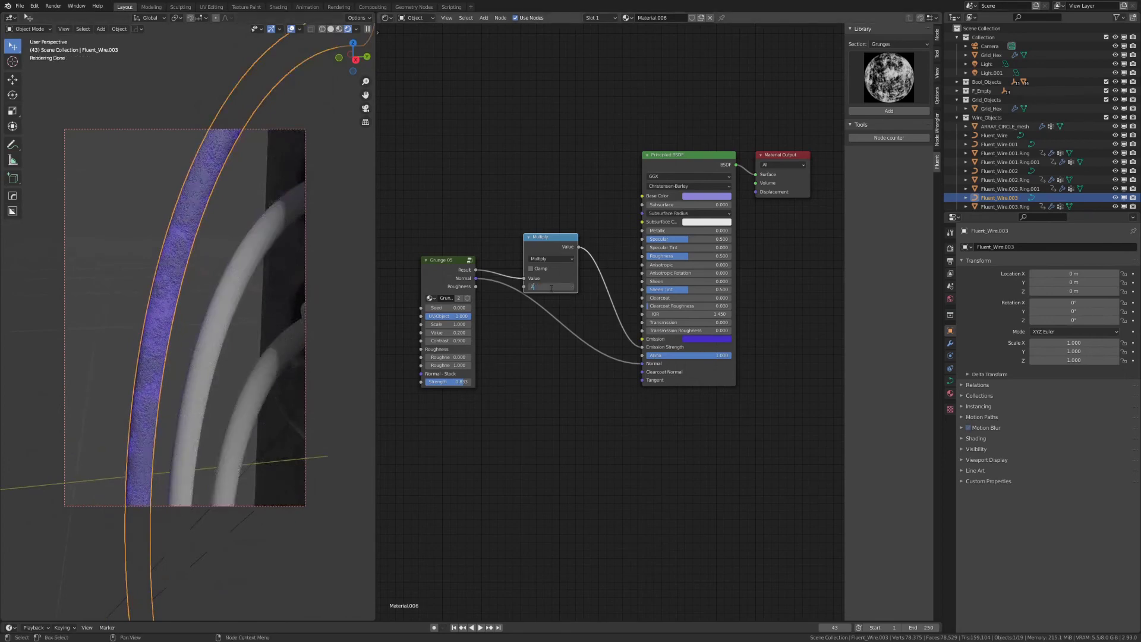
text(2)
key(Return)
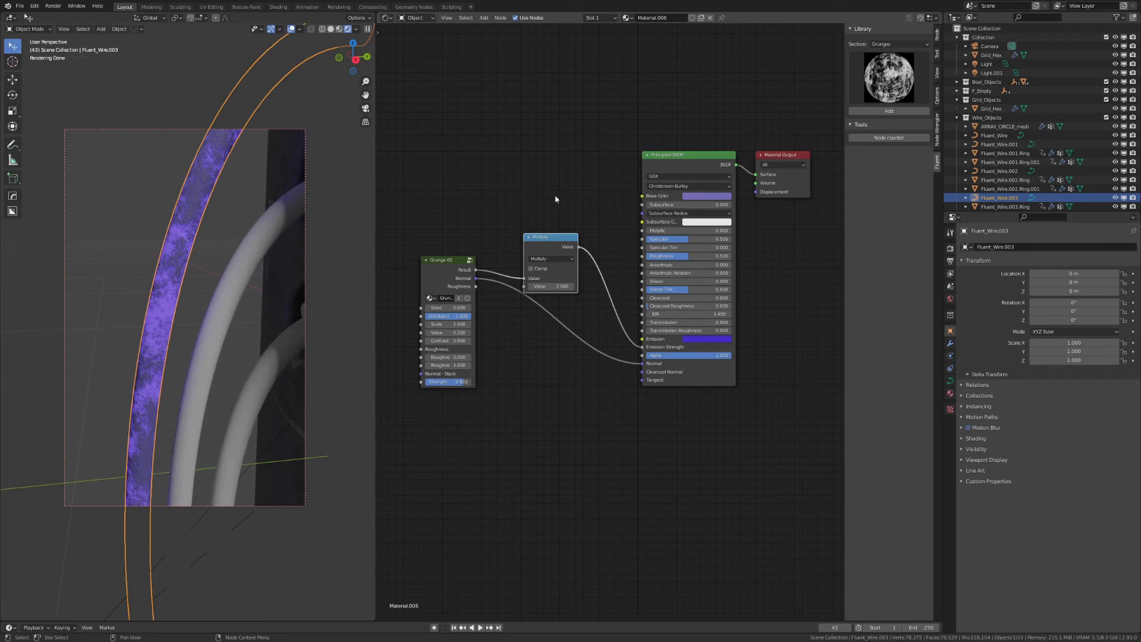
Set the Grunge 05 node's Contrast to 0.2 and adjust its first Roughness and its Value
click(447, 357)
text(0.0)
key(Return)
click(447, 341)
text(0.9)
key(Return)
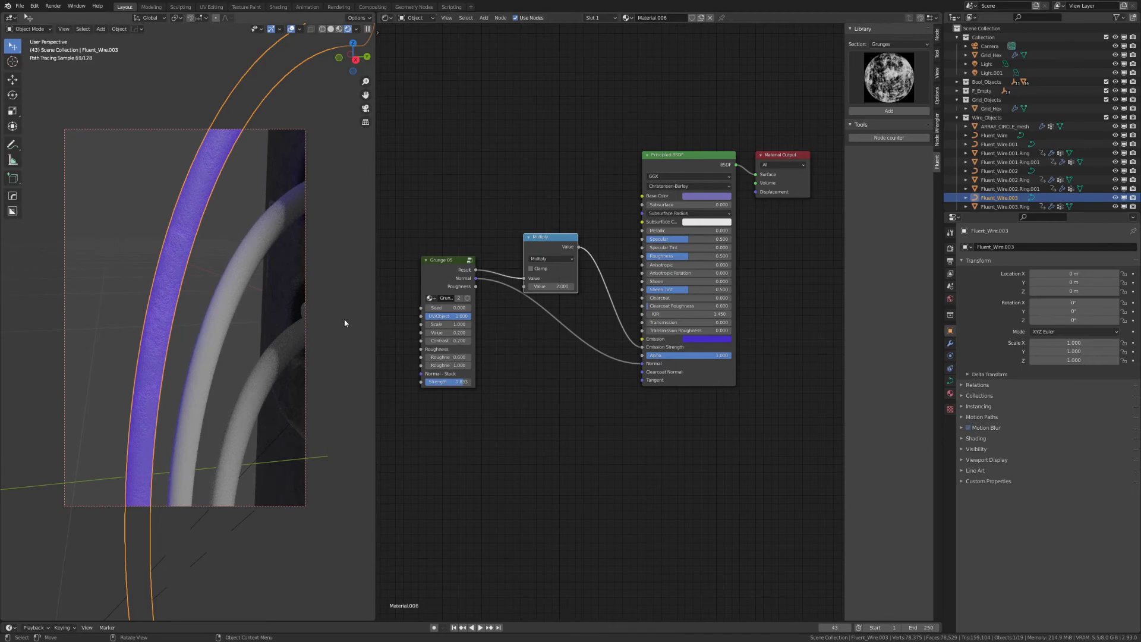
click(447, 332)
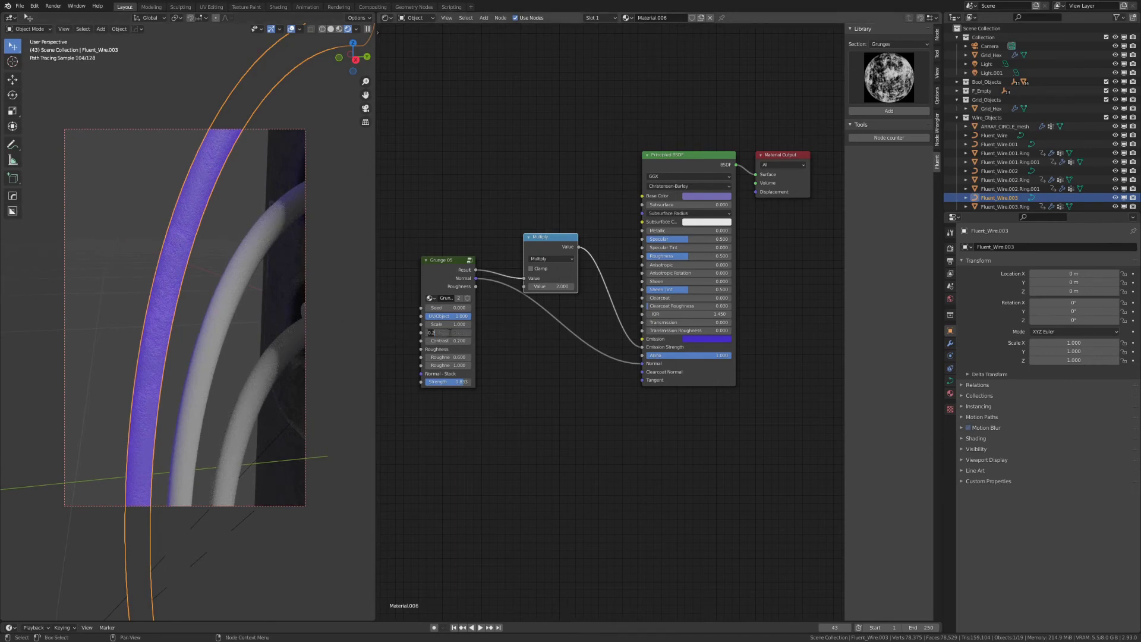
key(Return)
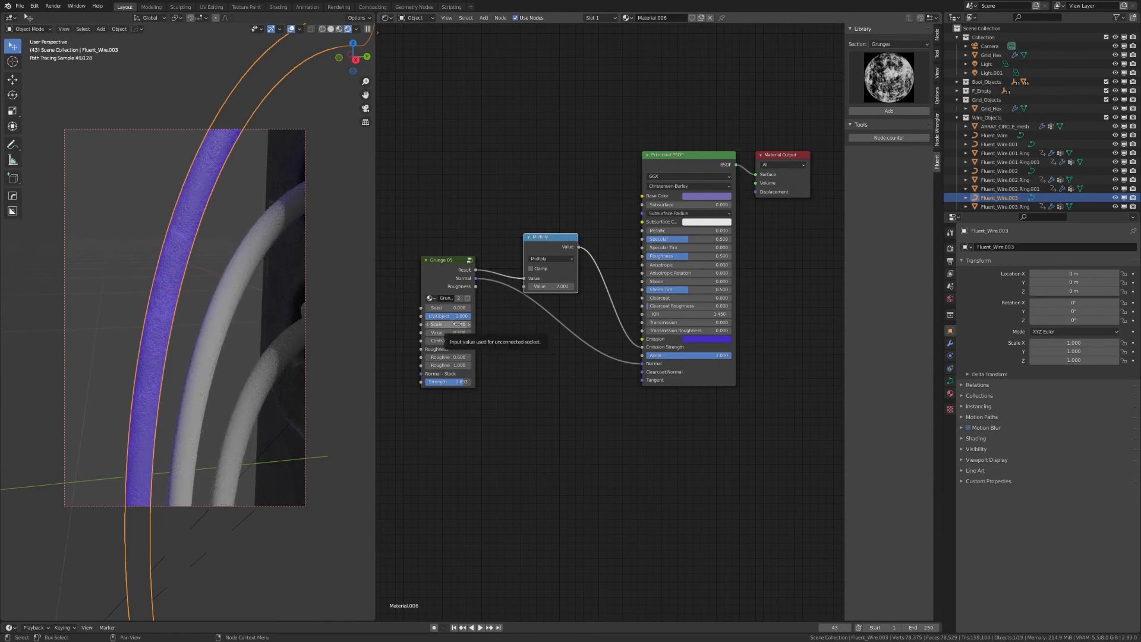
Set the Grunge 05 node's Scale to 0.5 and deselect the violet wire
click(456, 324)
text(0.5)
key(Return)
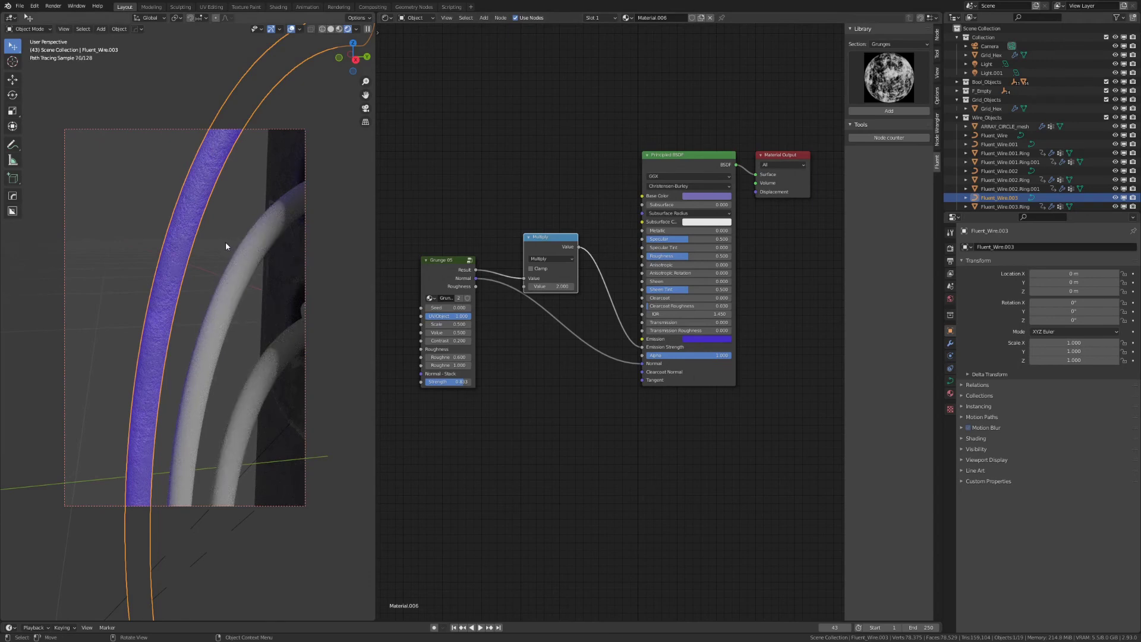
scroll(226, 243, down, 5)
click(152, 246)
mouse_move(152, 246)
middle_down()
mouse_move(197, 241)
mouse_move(198, 224)
middle_up()
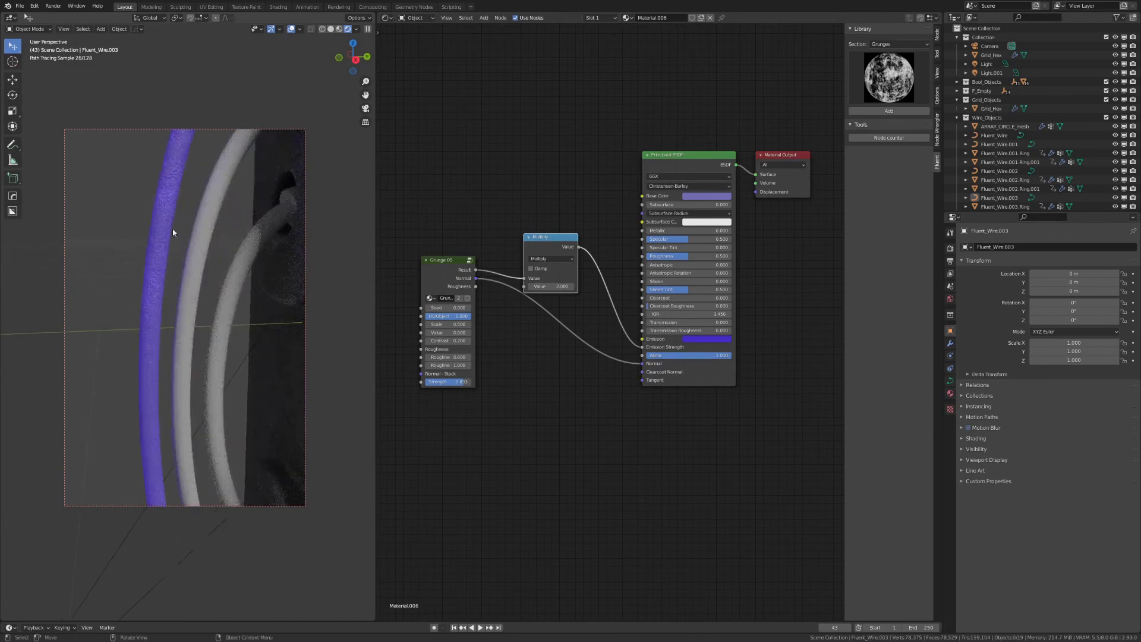
Assign Material.006 to the middle side wire and make it a separate single-user copy
mouse_move(159, 277)
middle_down()
mouse_move(340, 288)
mouse_move(245, 247)
mouse_move(196, 315)
mouse_move(226, 303)
middle_up()
scroll(226, 302, down, 10)
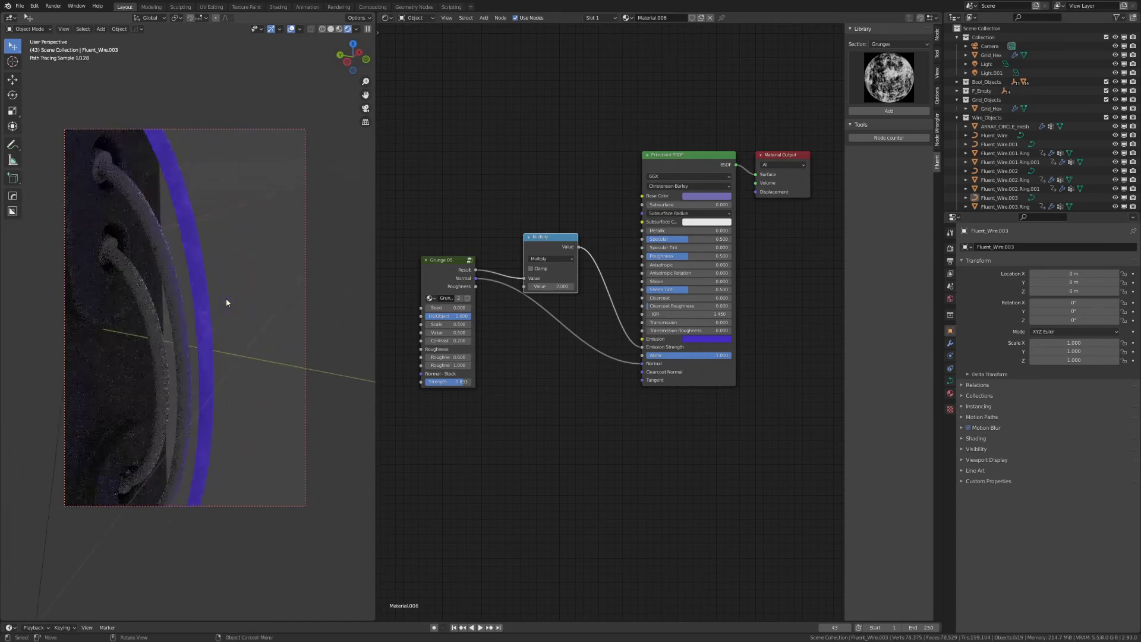
scroll(226, 299, up, 3)
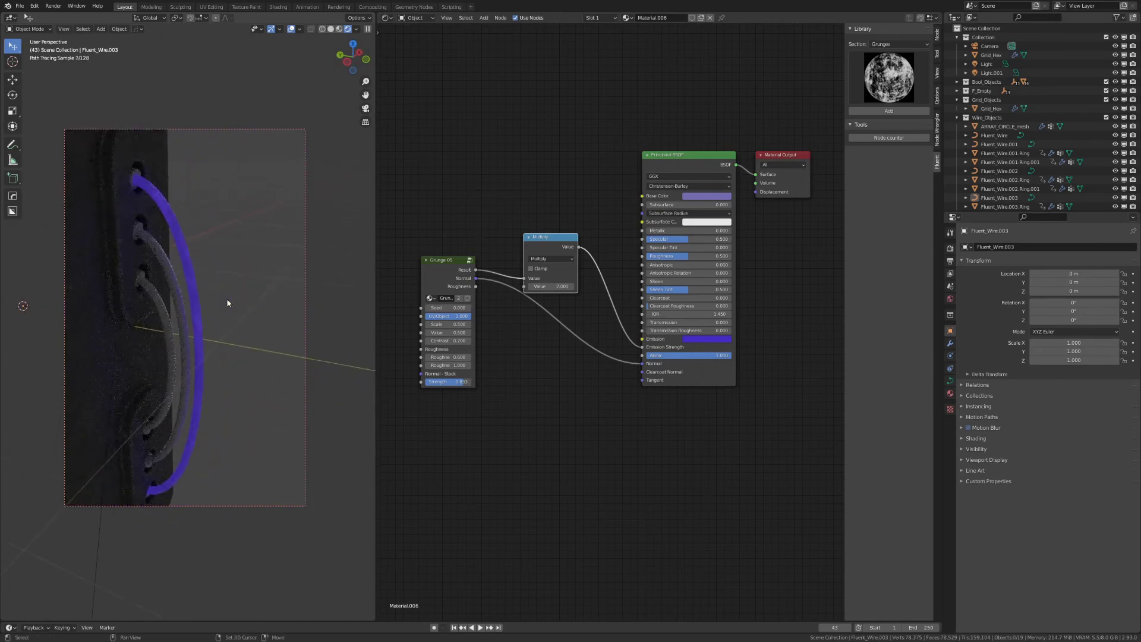
shift+middle_drag(226, 299, 230, 266)
scroll(227, 271, up, 1)
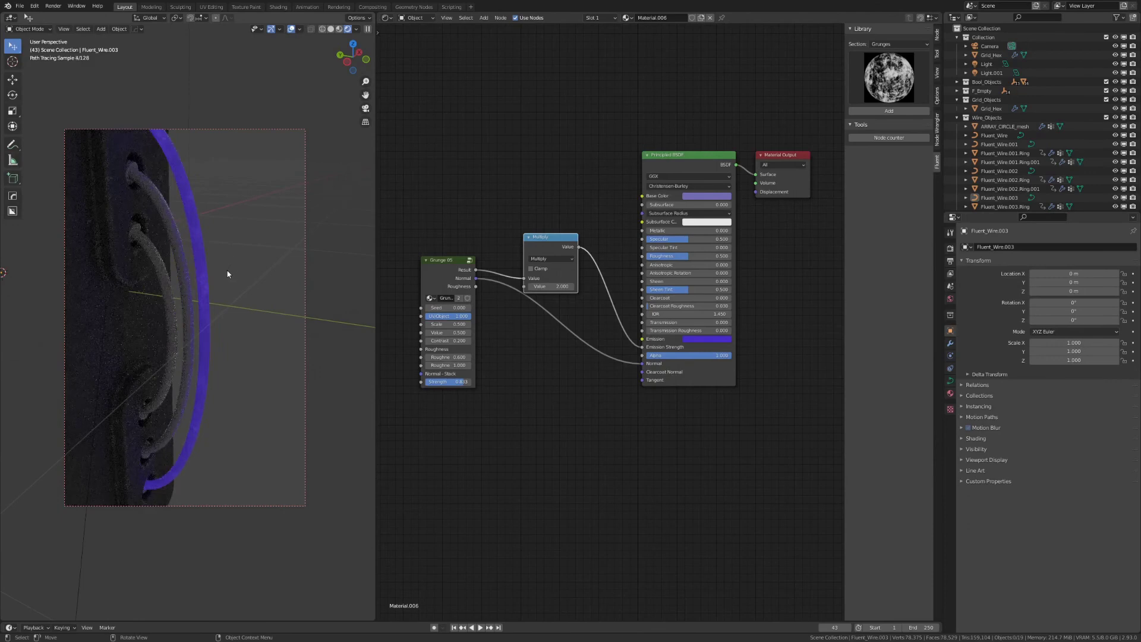
click(176, 226)
click(640, 17)
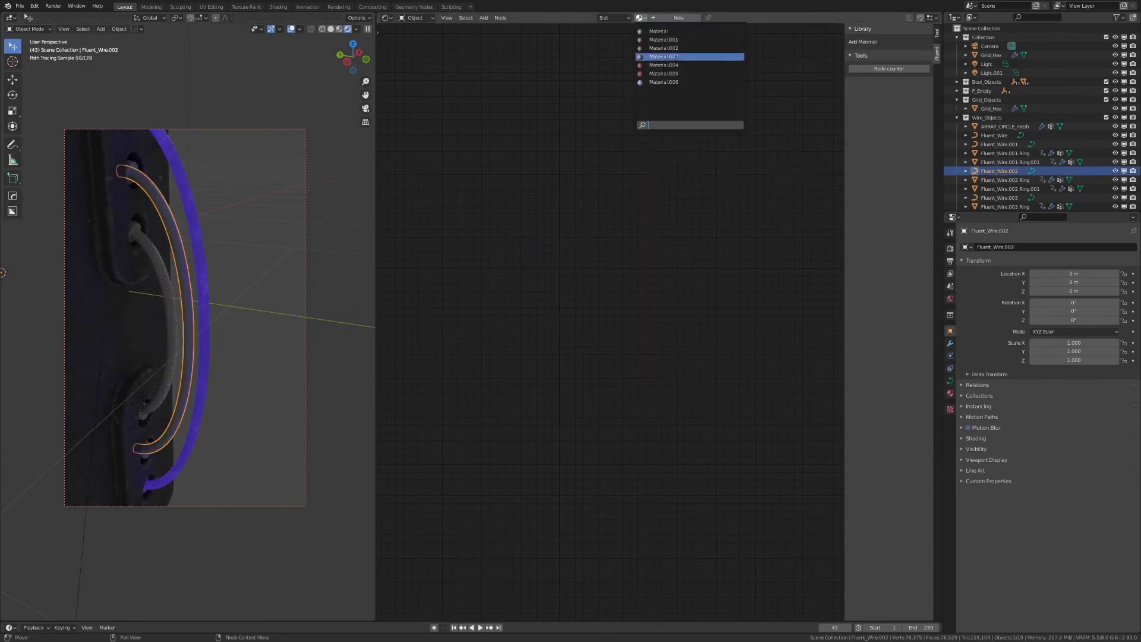
click(665, 82)
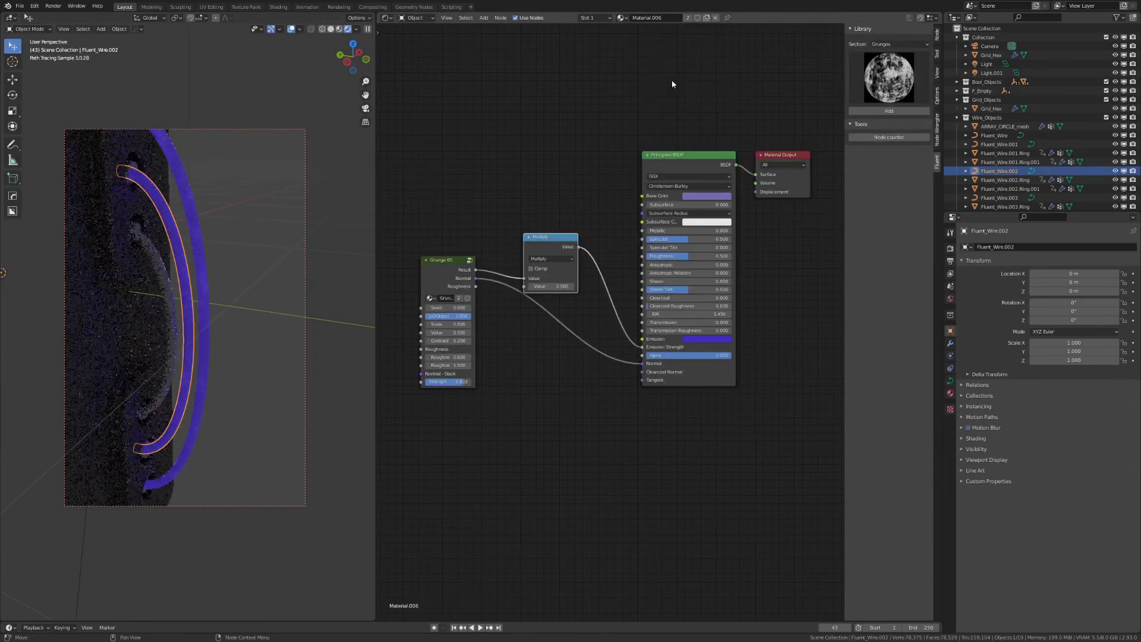
click(688, 18)
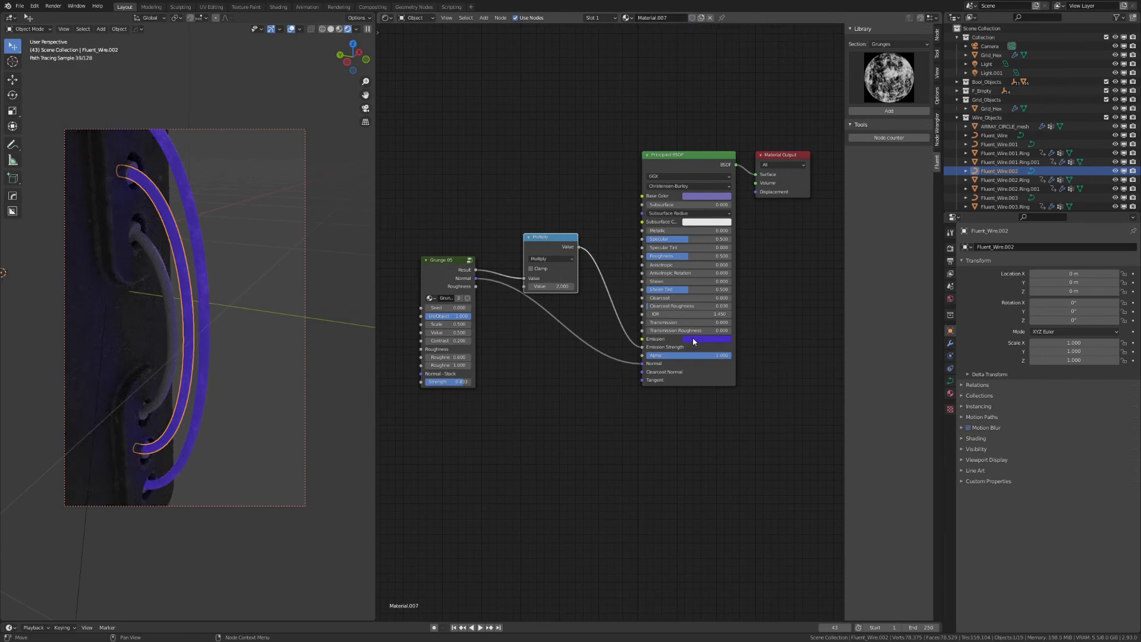
Change the middle wire material's Emission and Base Color to red
click(693, 337)
click(716, 277)
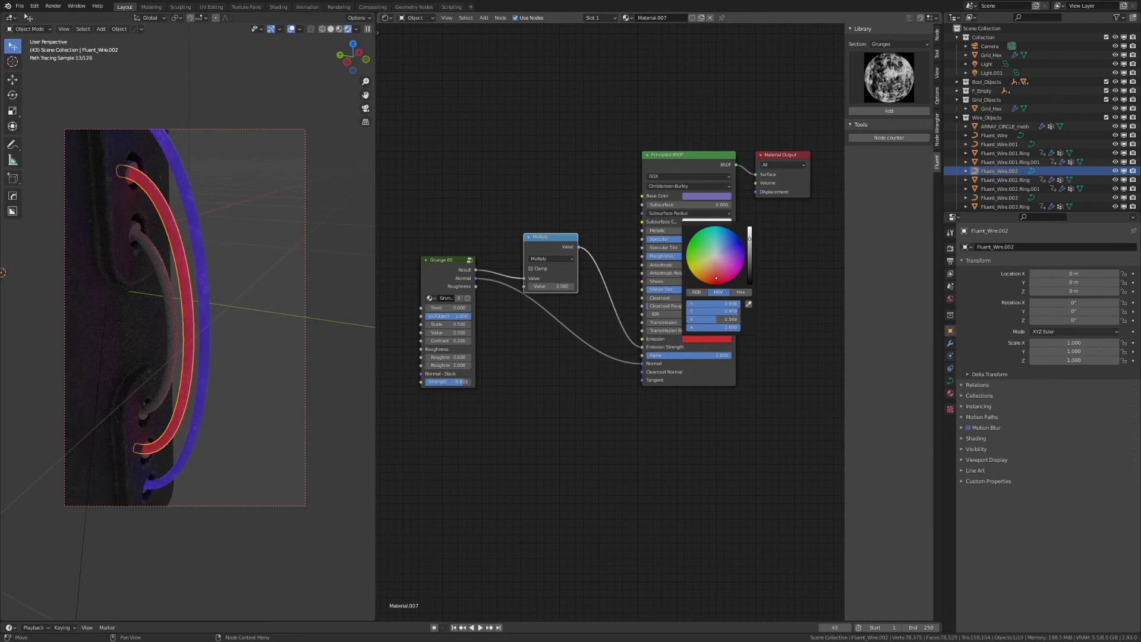
click(716, 196)
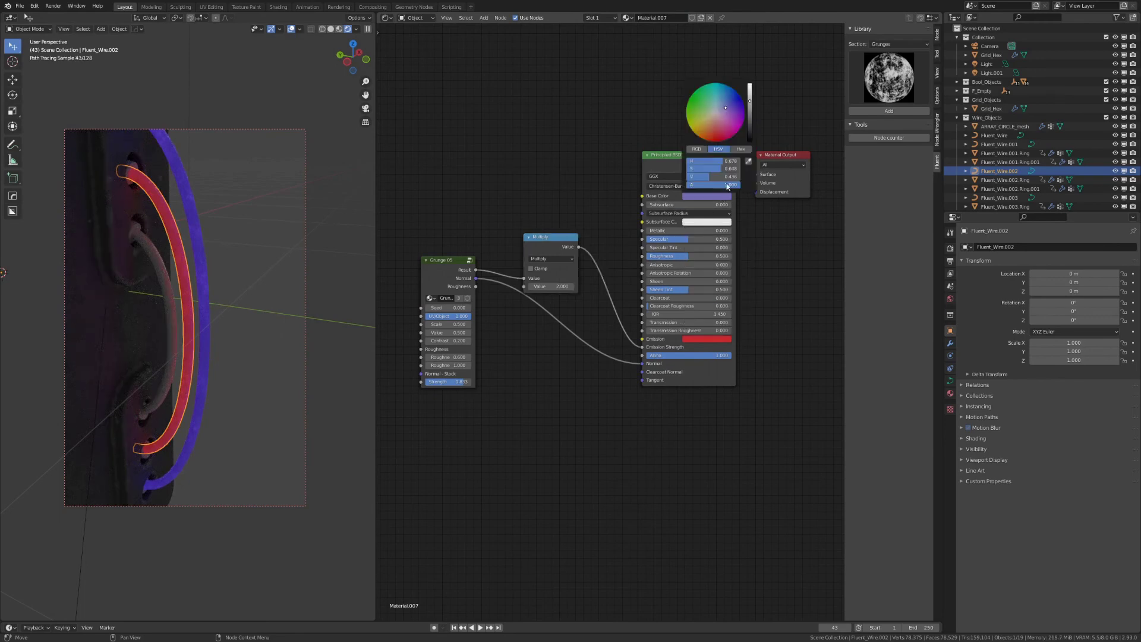
drag(720, 133, 714, 133)
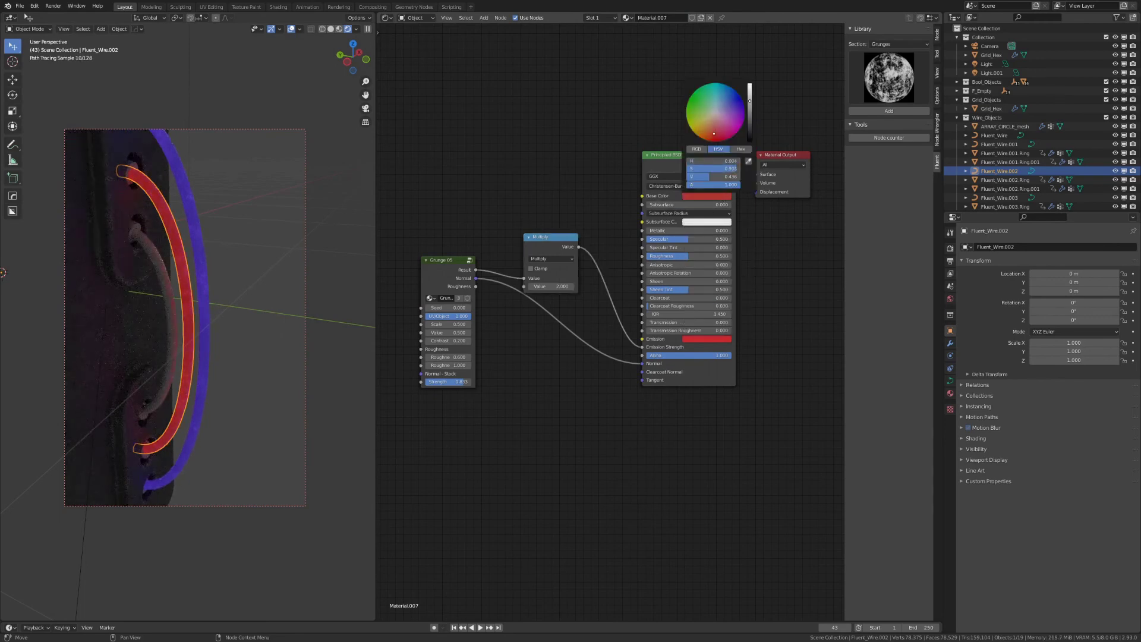
Assign the red Material.007 to the innermost side wire and make it a separate single-user copy
scroll(240, 276, up, 5)
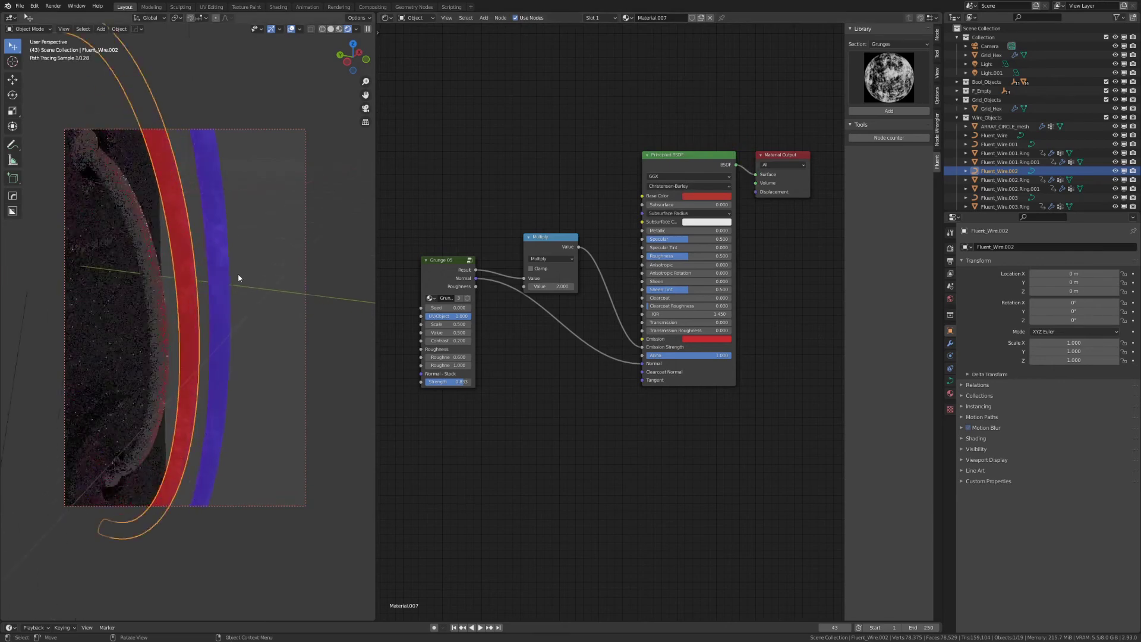
click(169, 276)
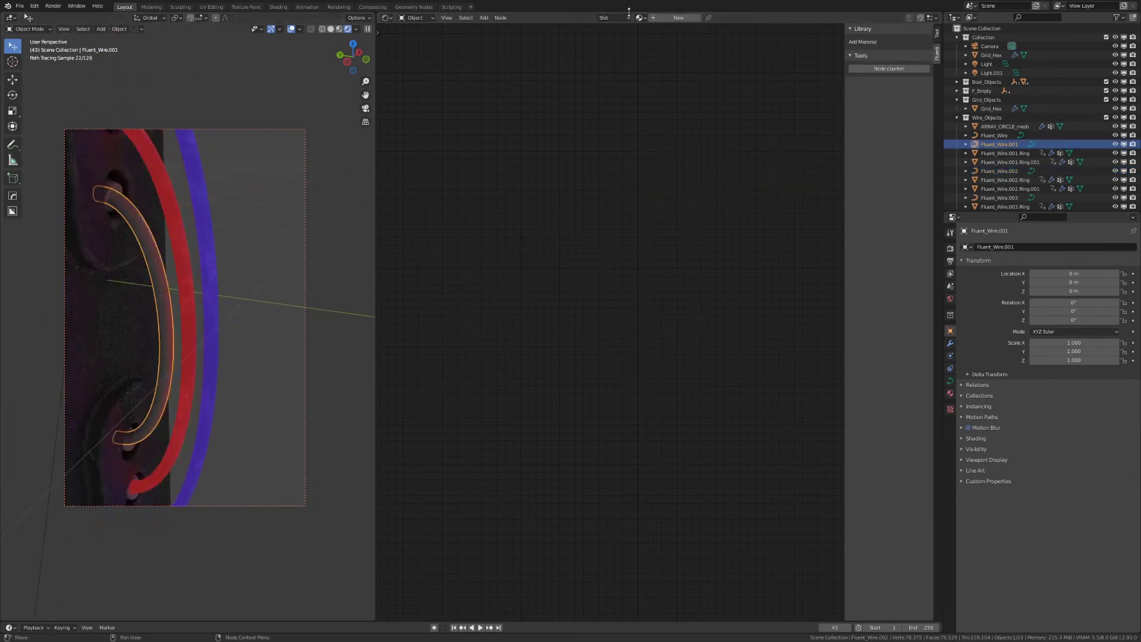
click(639, 18)
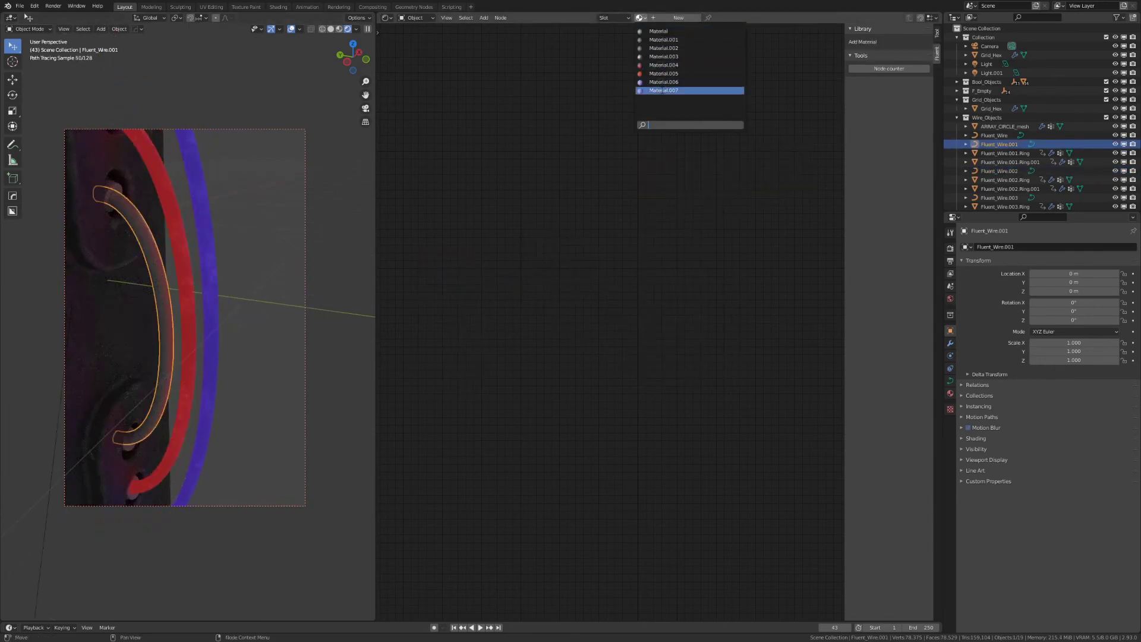
click(654, 90)
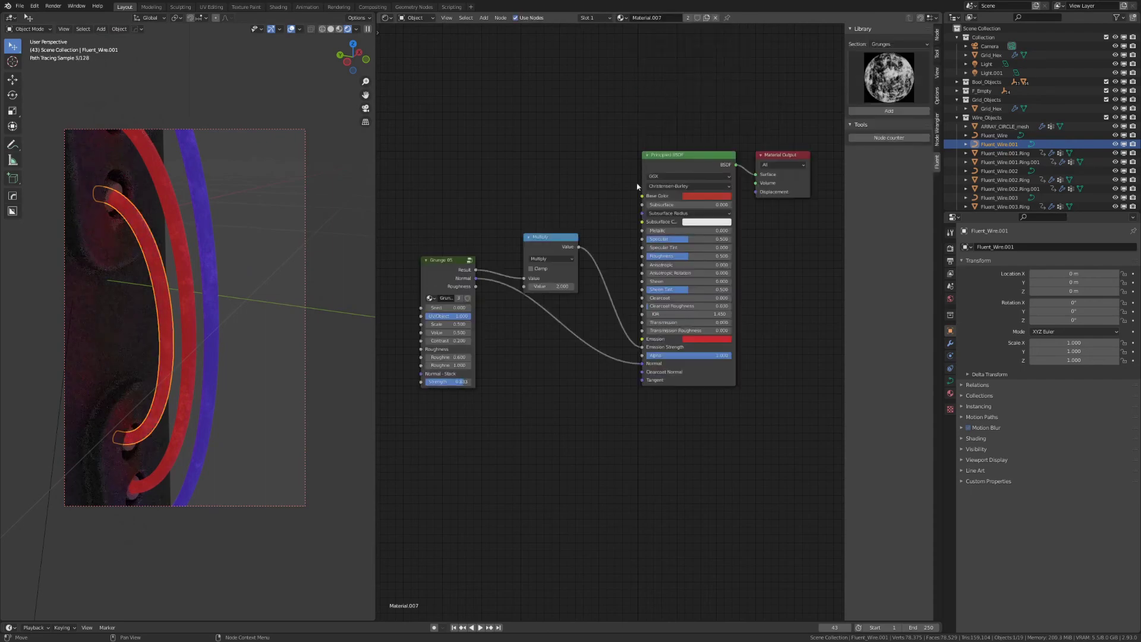
click(687, 18)
Change the innermost wire material's Base Color to green and its Emission to a softer green
click(716, 196)
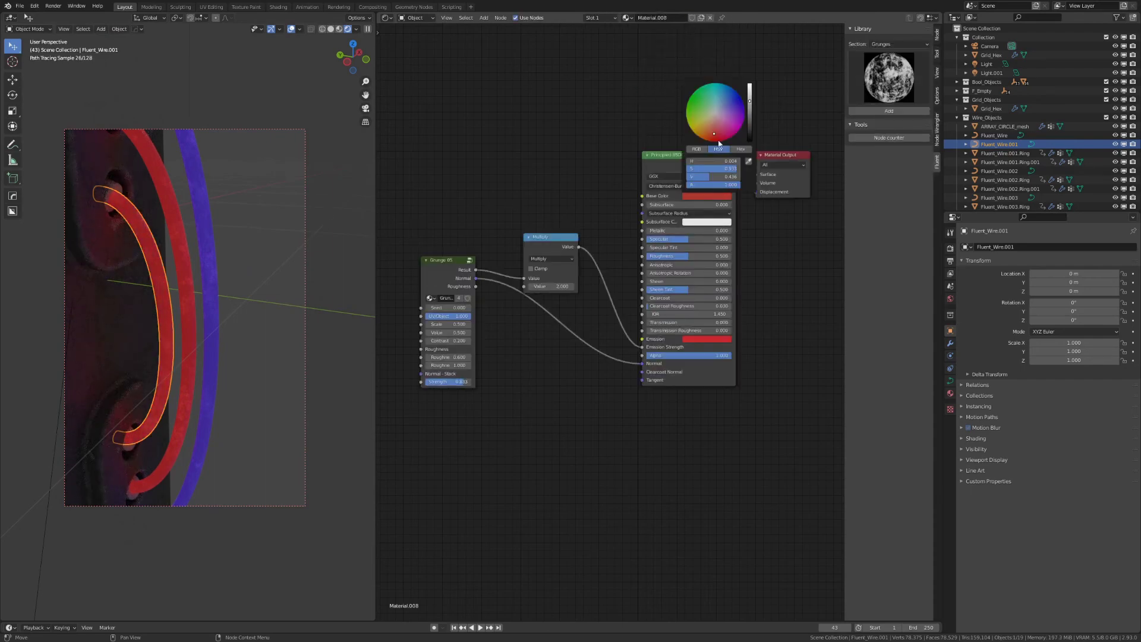
click(697, 108)
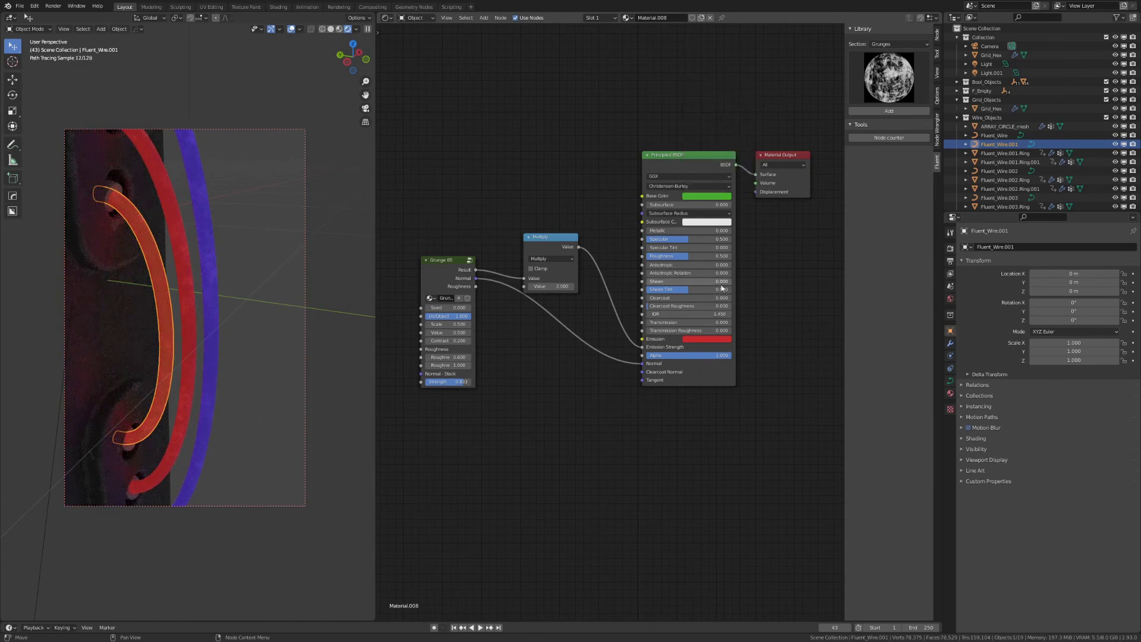
click(707, 339)
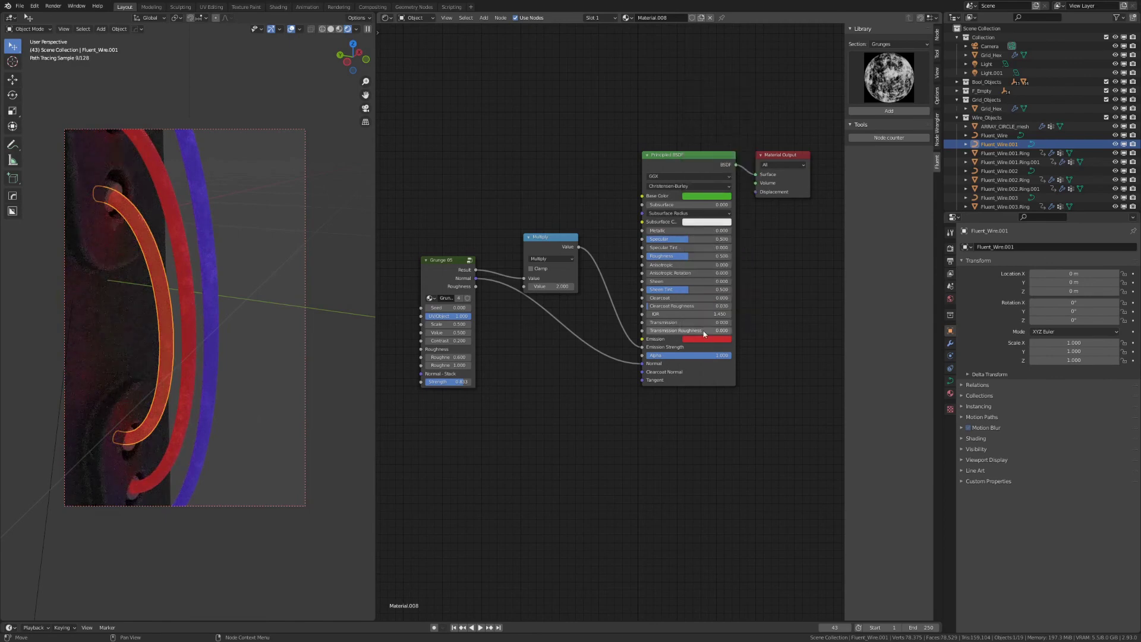
click(707, 339)
click(702, 251)
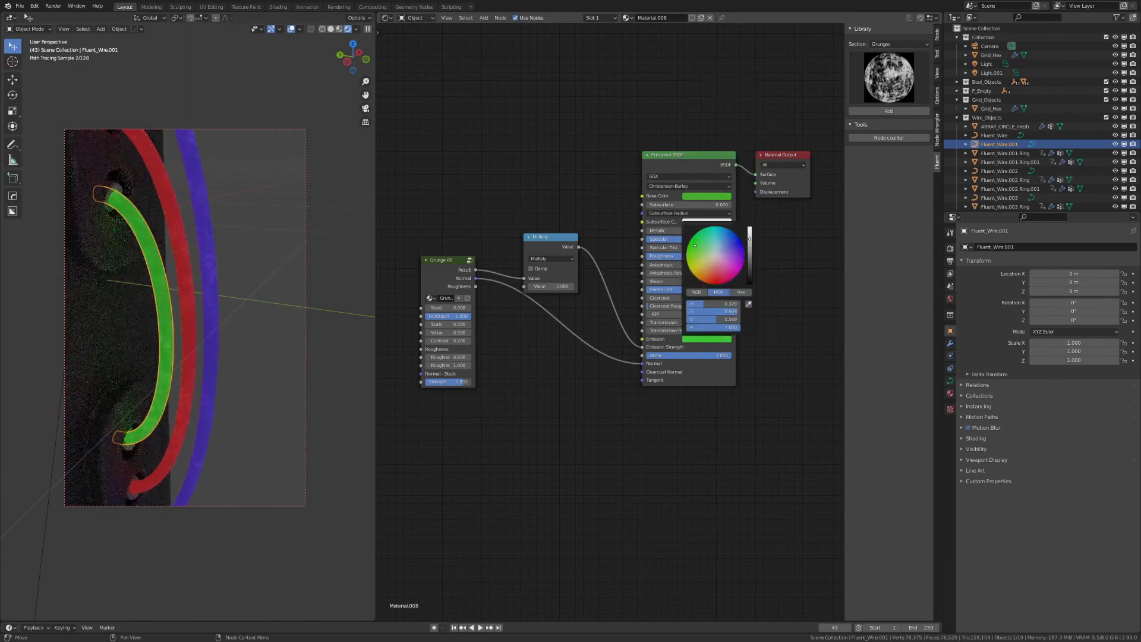
click(283, 239)
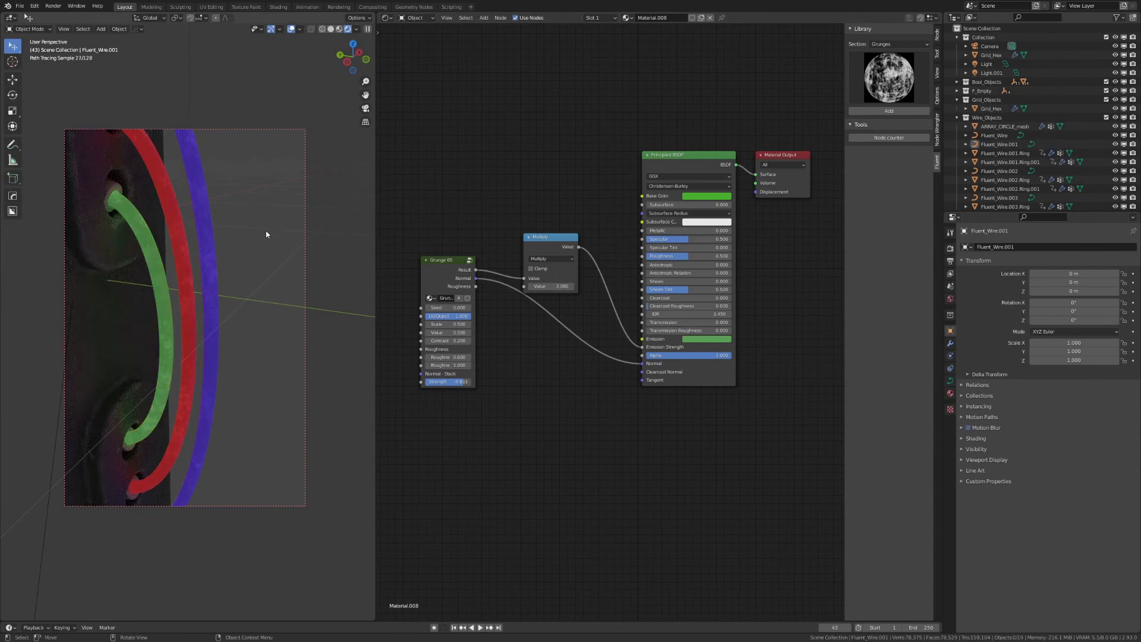
Create a new material for the green wire's upper ring and darken its Base Color to dark grey
scroll(266, 237, down, 3)
middle_drag(265, 237, 217, 262)
scroll(220, 265, up, 4)
scroll(260, 257, up, 2)
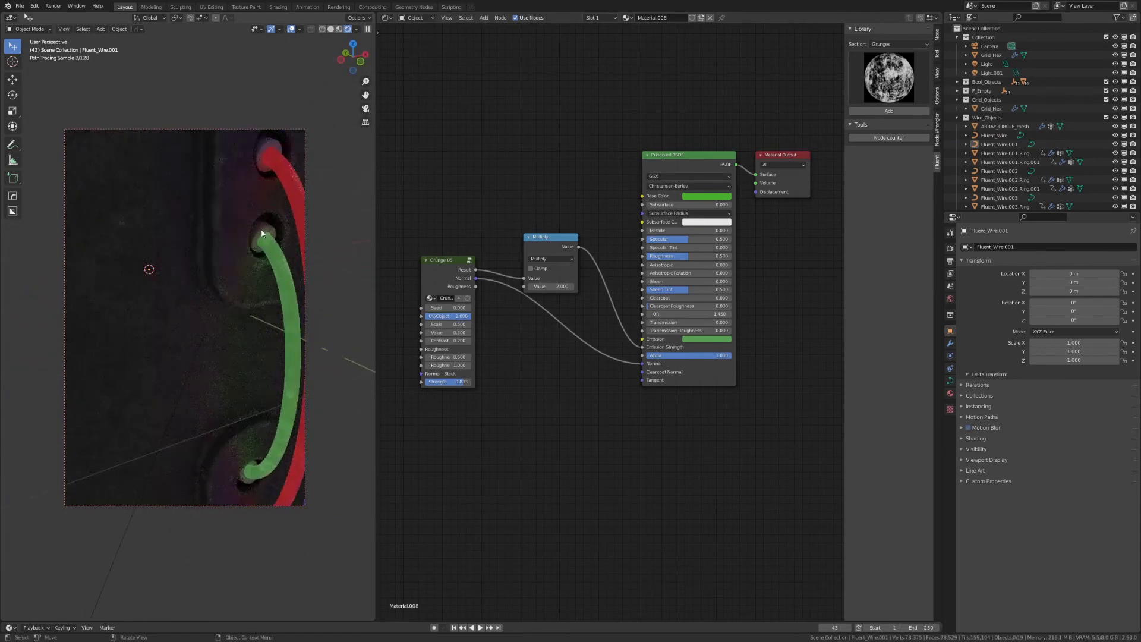
click(262, 232)
scroll(262, 238, up, 3)
shift+middle_drag(244, 223, 240, 293)
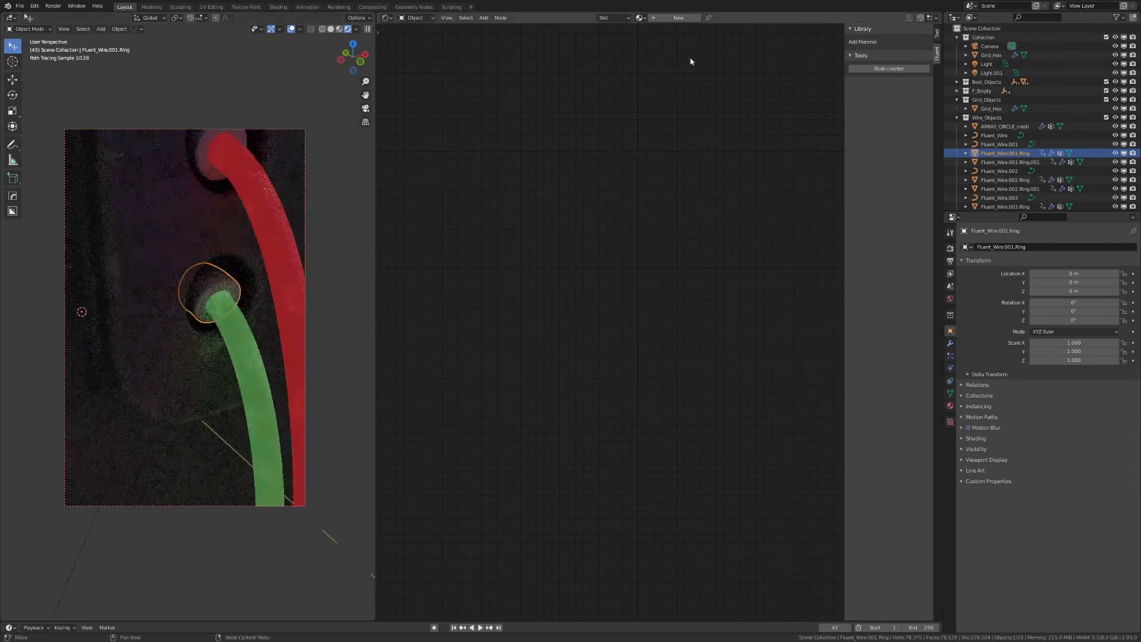
click(679, 17)
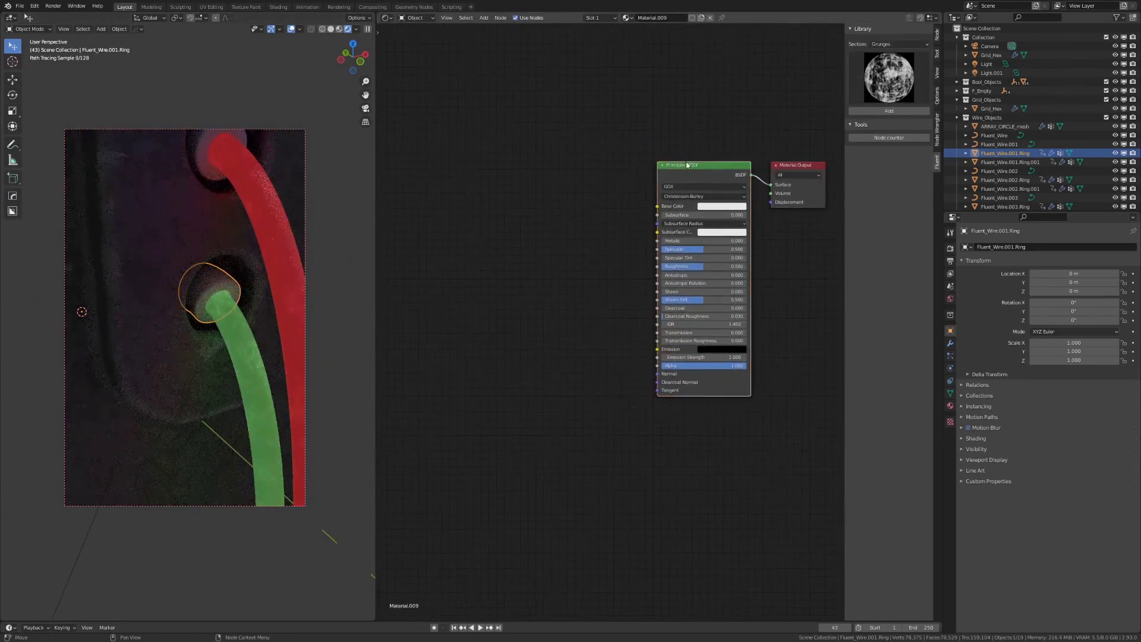
click(728, 207)
drag(765, 99, 765, 135)
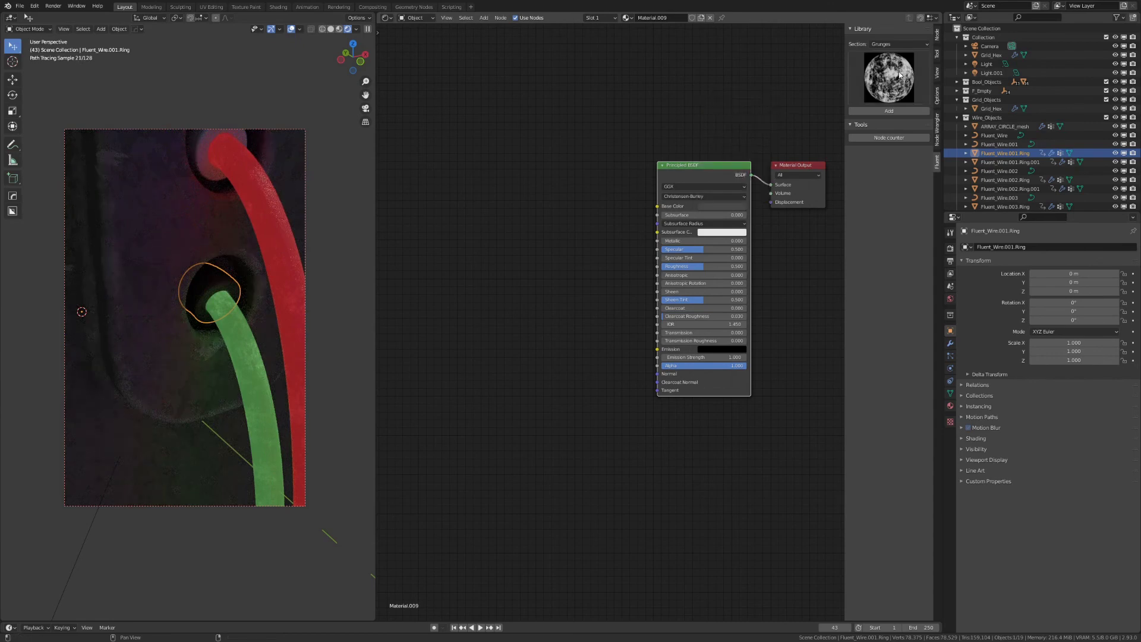
Add a Grain_01 node from the Normals section and connect its Normal output to the Principled BSDF's Normal input
click(898, 44)
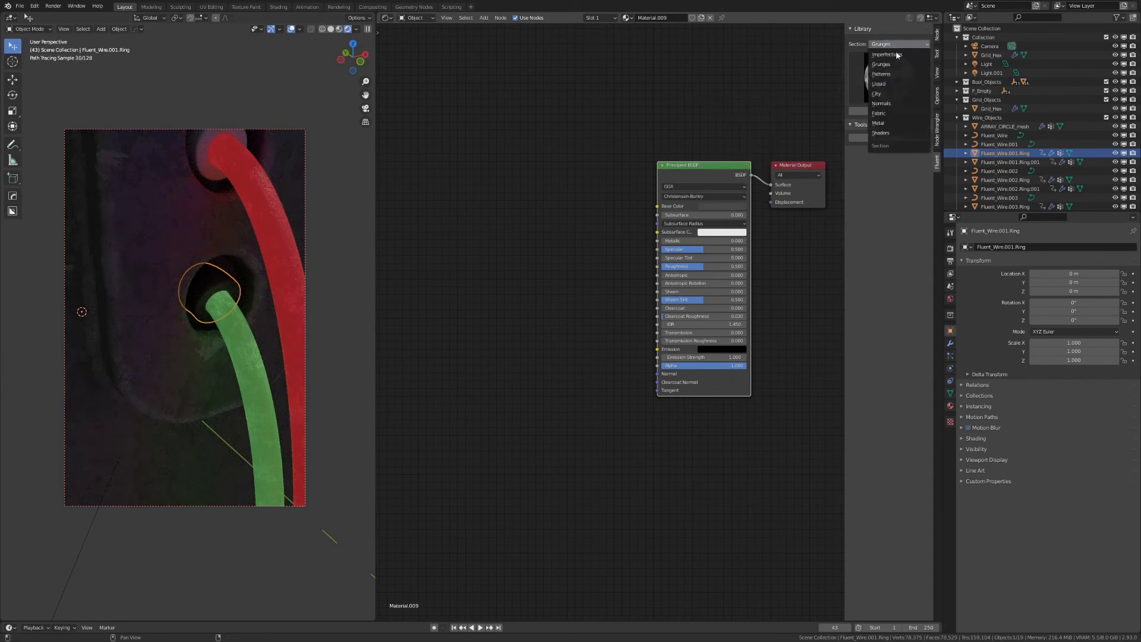
click(898, 103)
click(879, 78)
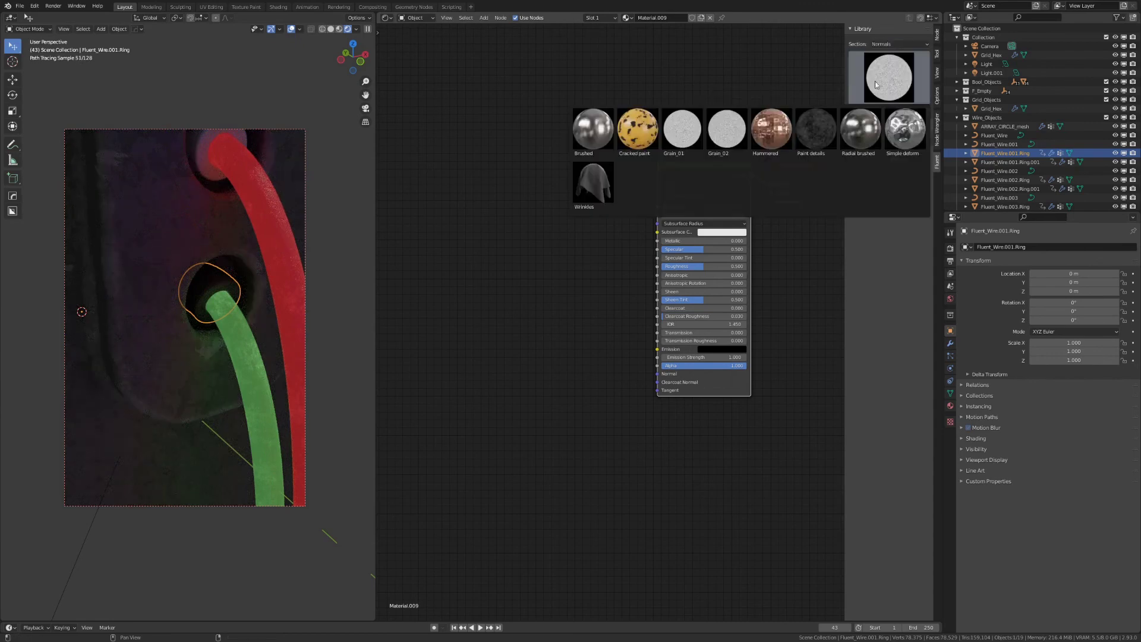
click(693, 129)
click(553, 250)
drag(581, 224, 658, 373)
Raise the Grain_01 node's Strength to about 0.725
drag(534, 272, 556, 272)
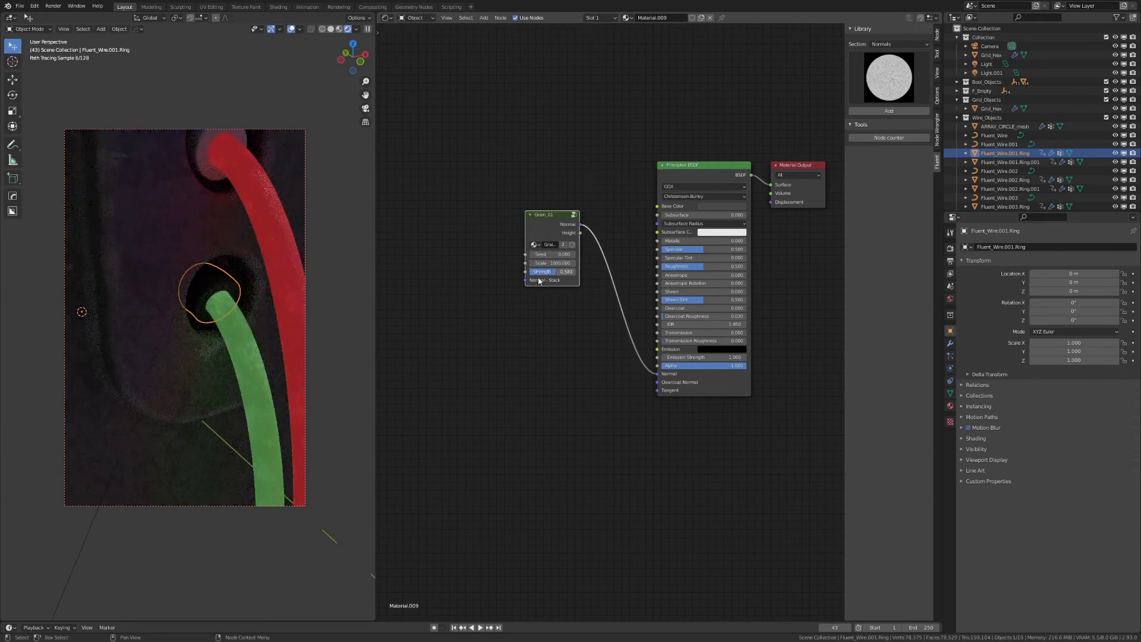
scroll(227, 257, up, 5)
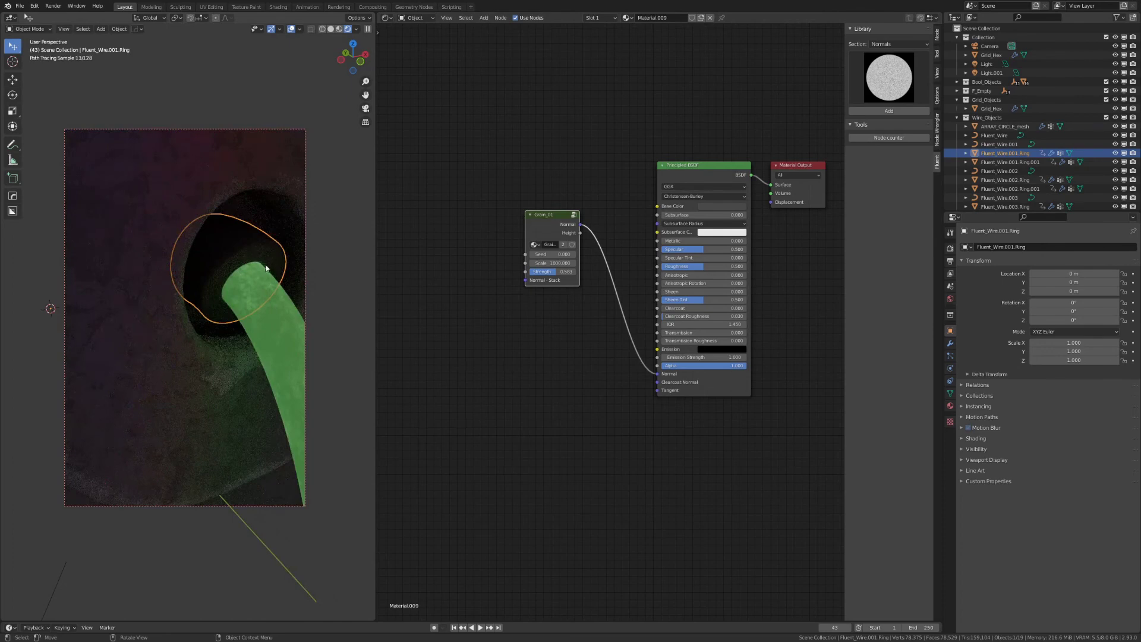
scroll(266, 269, up, 3)
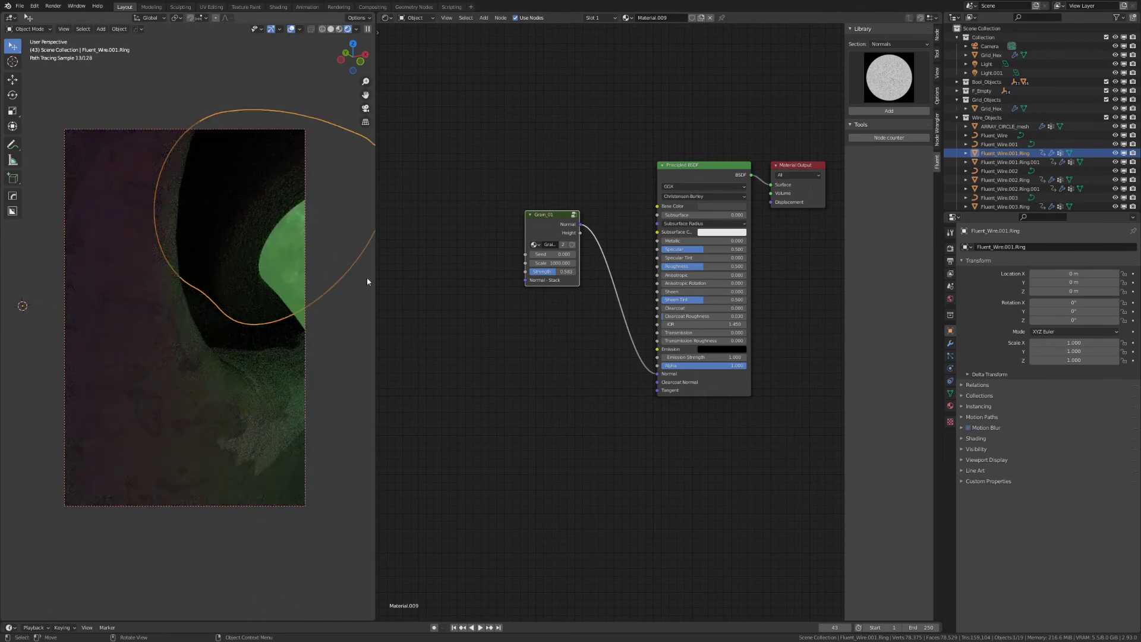
drag(547, 271, 556, 272)
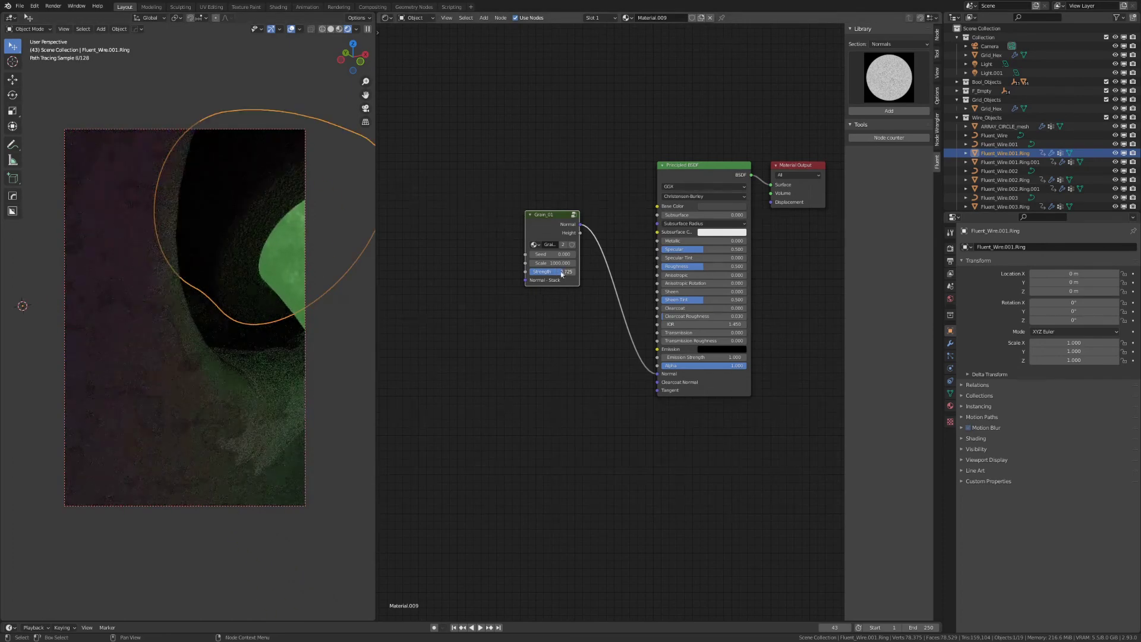
Assign Material.009 to the upper rings of the red and violet wires
scroll(246, 195, down, 5)
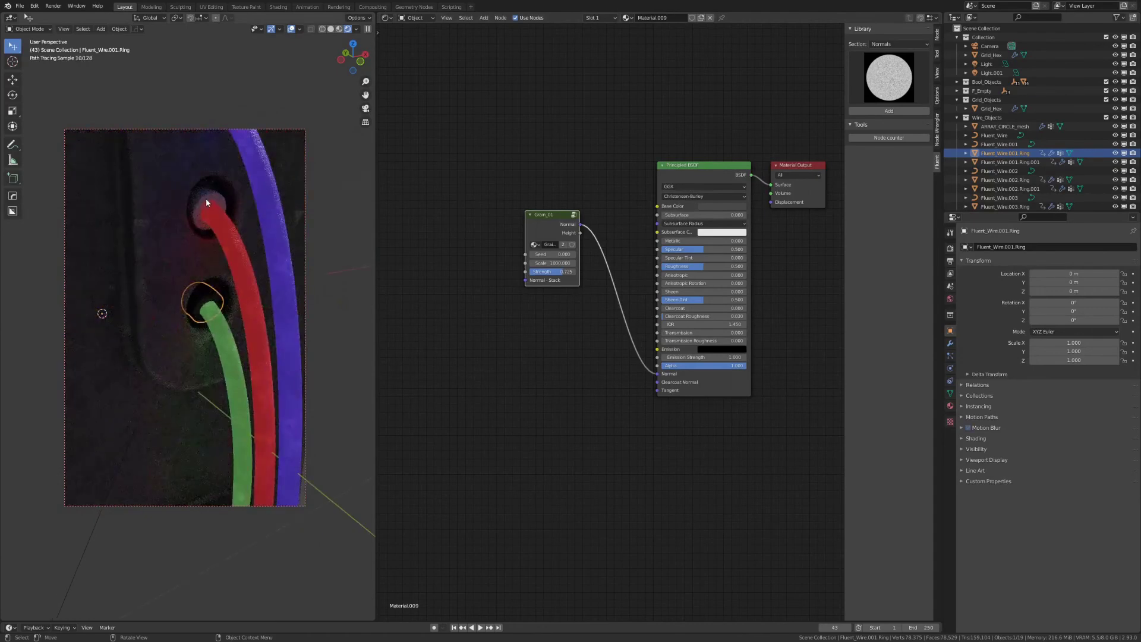
click(206, 201)
middle_drag(206, 201, 226, 178)
click(639, 17)
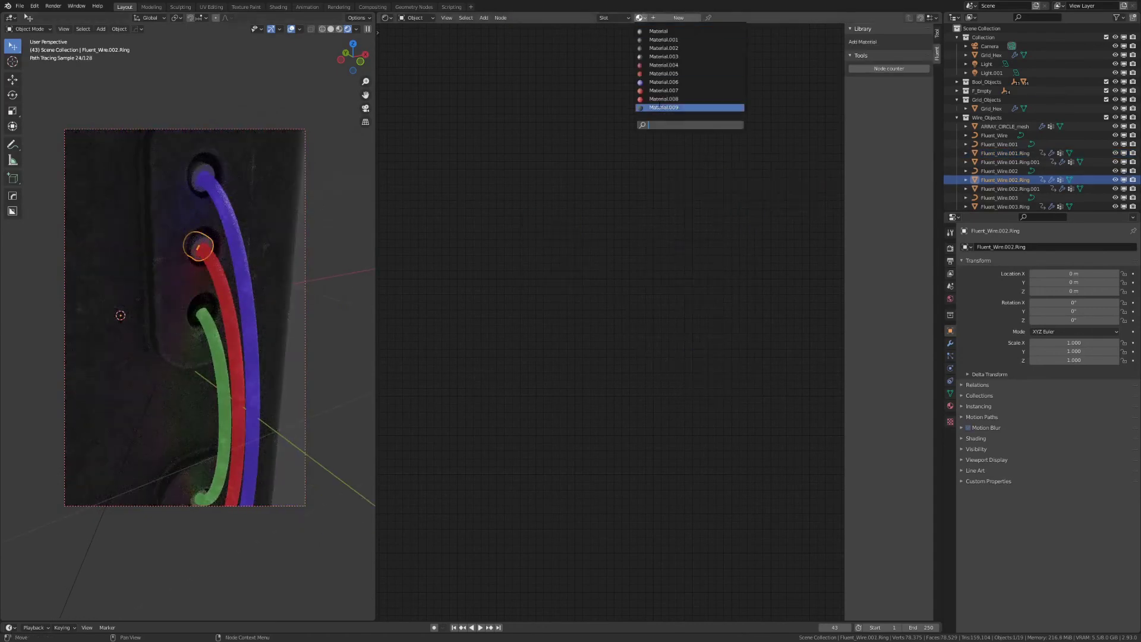
click(664, 107)
click(199, 176)
click(639, 17)
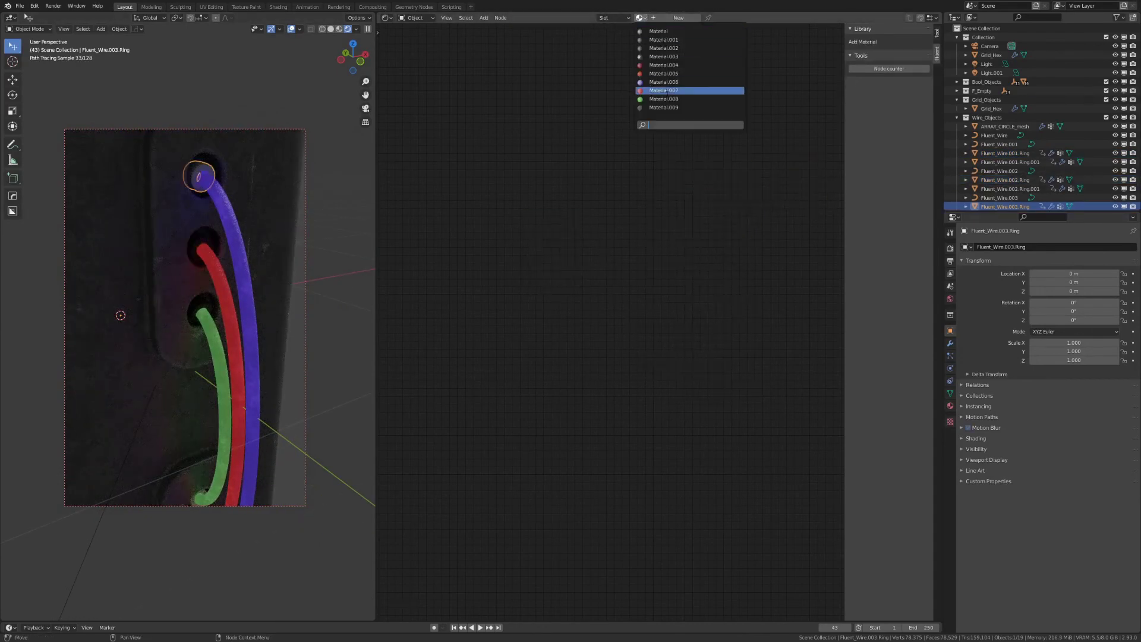
click(664, 107)
Assign Material.009 to the lower rings of the green, red and violet wires
middle_drag(143, 296, 222, 210)
click(221, 207)
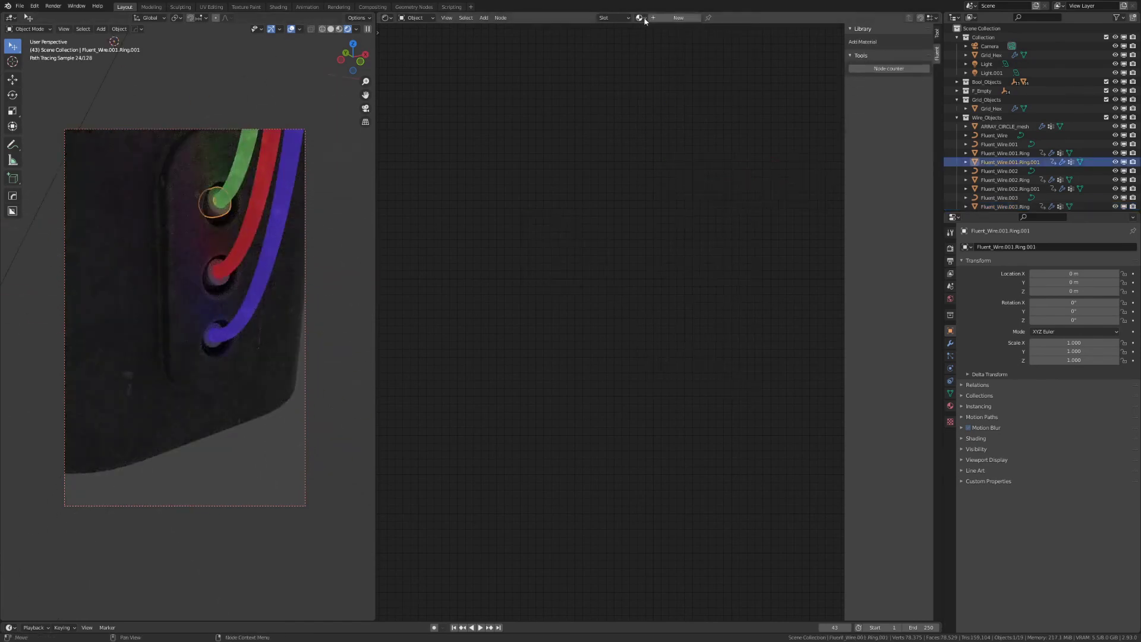
click(639, 17)
click(664, 99)
click(210, 269)
click(639, 17)
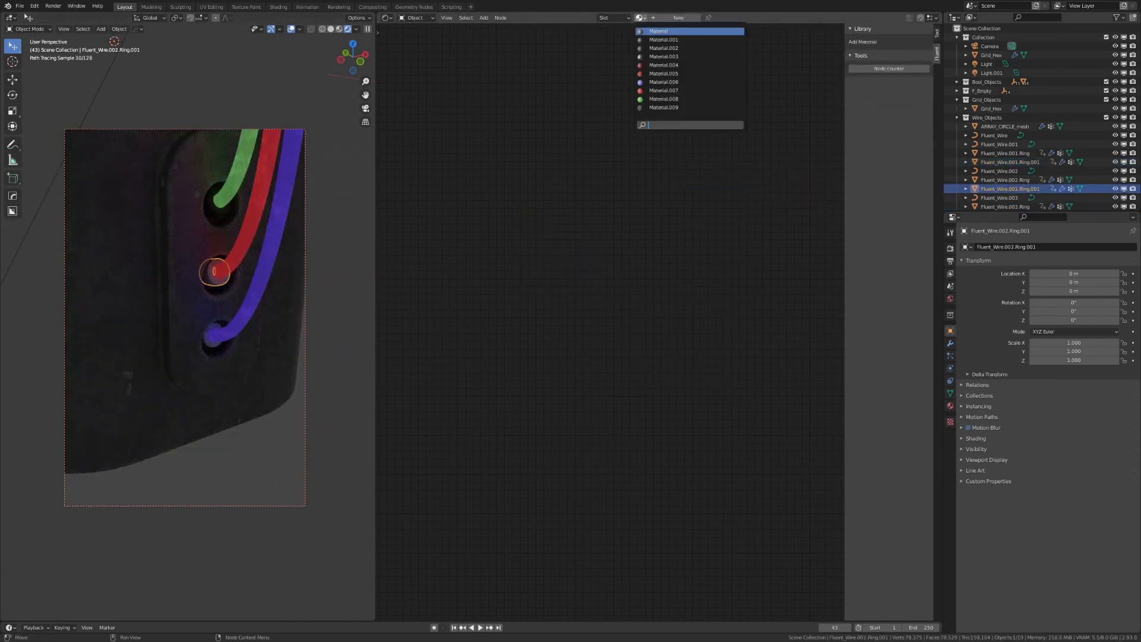
click(664, 108)
click(212, 342)
click(212, 341)
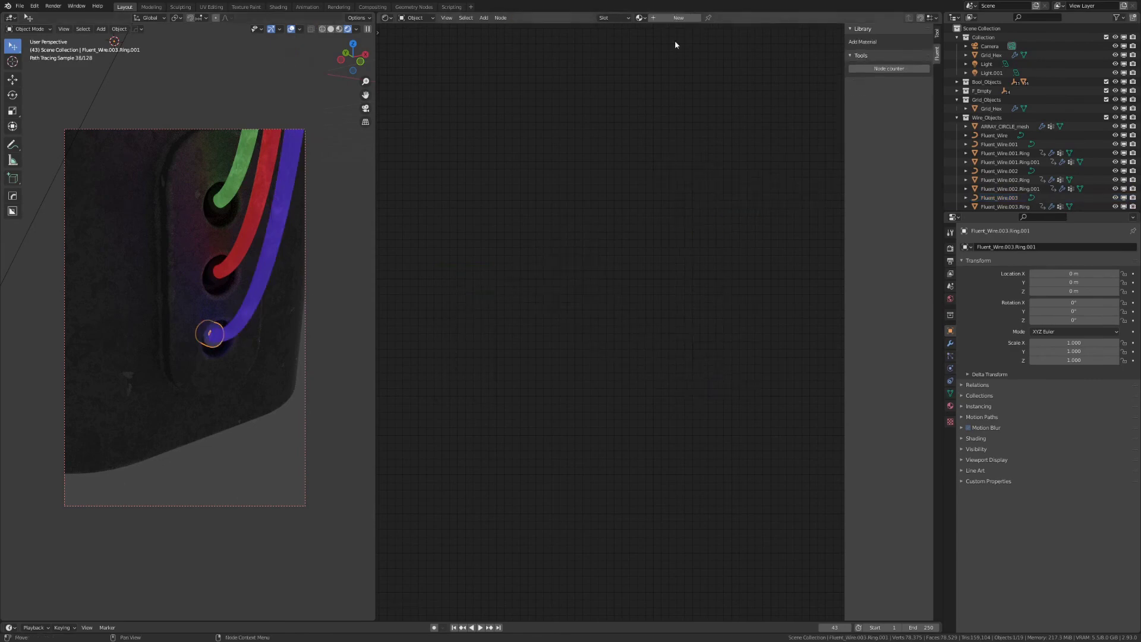
click(639, 17)
click(664, 108)
Render the container from the camera view with the viewport in solid shading, and close the render window
click(219, 420)
scroll(232, 398, down, 5)
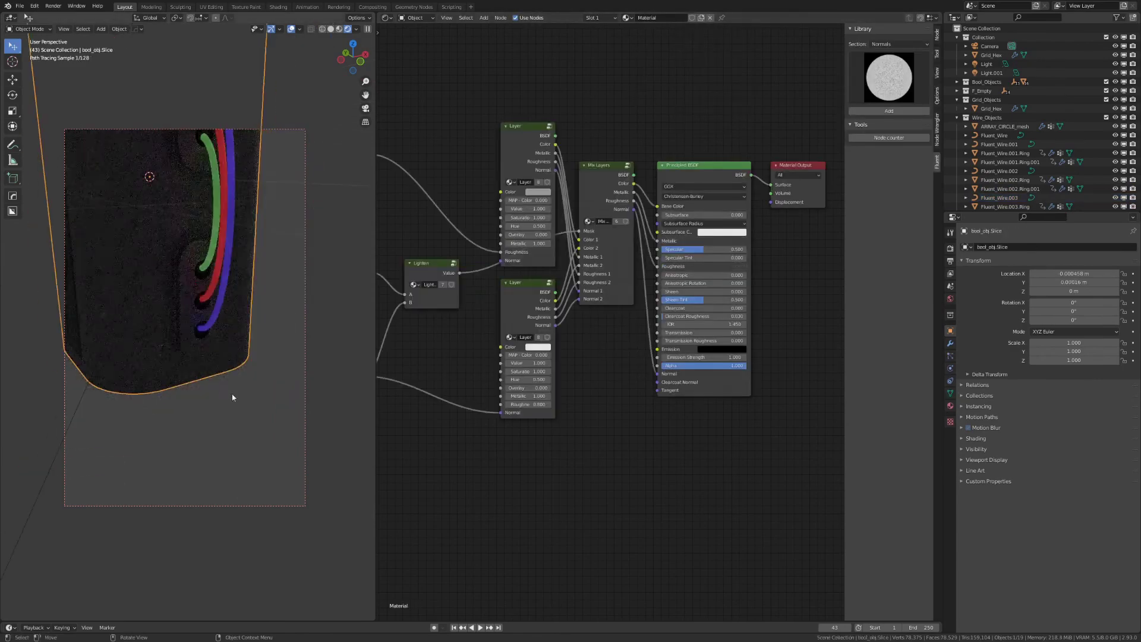
middle_drag(232, 397, 68, 396)
key(KP_0)
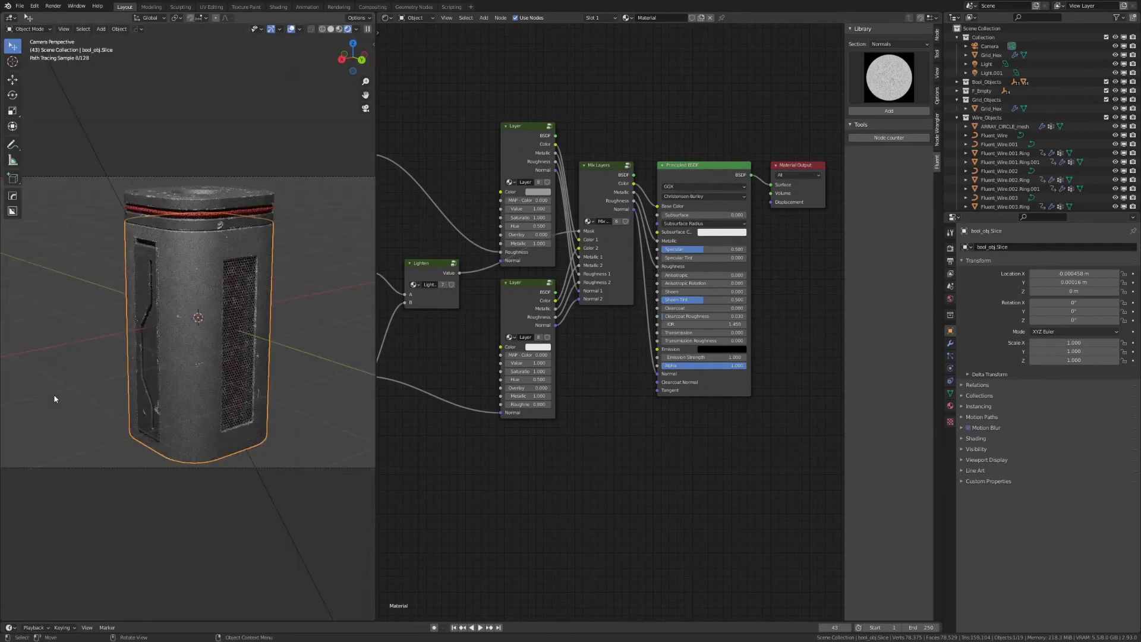
click(233, 29)
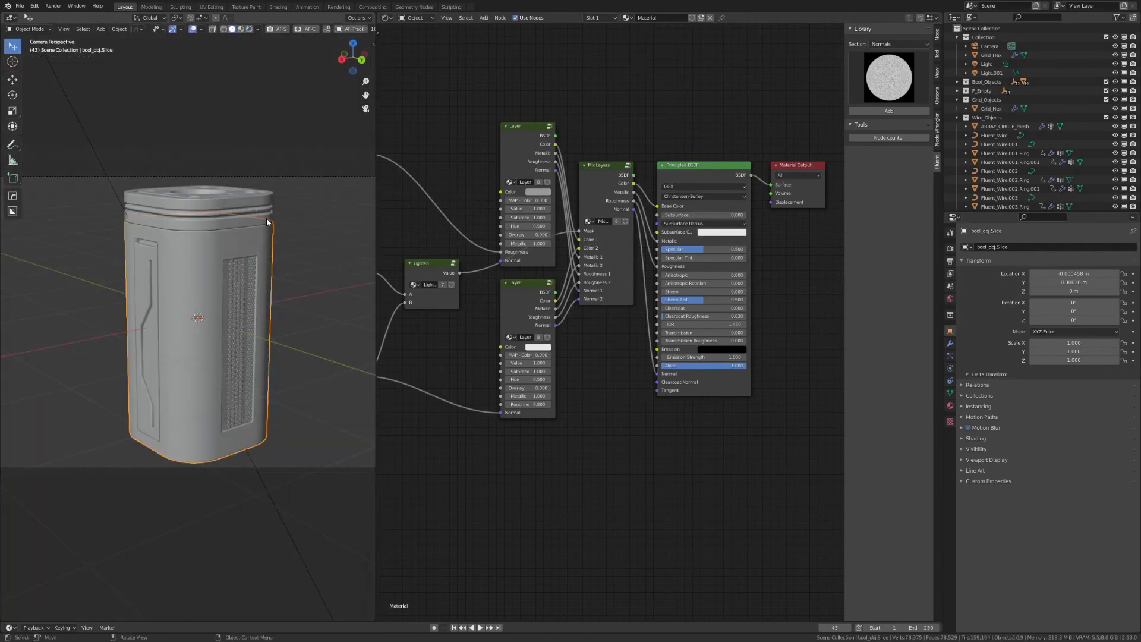
key(F12)
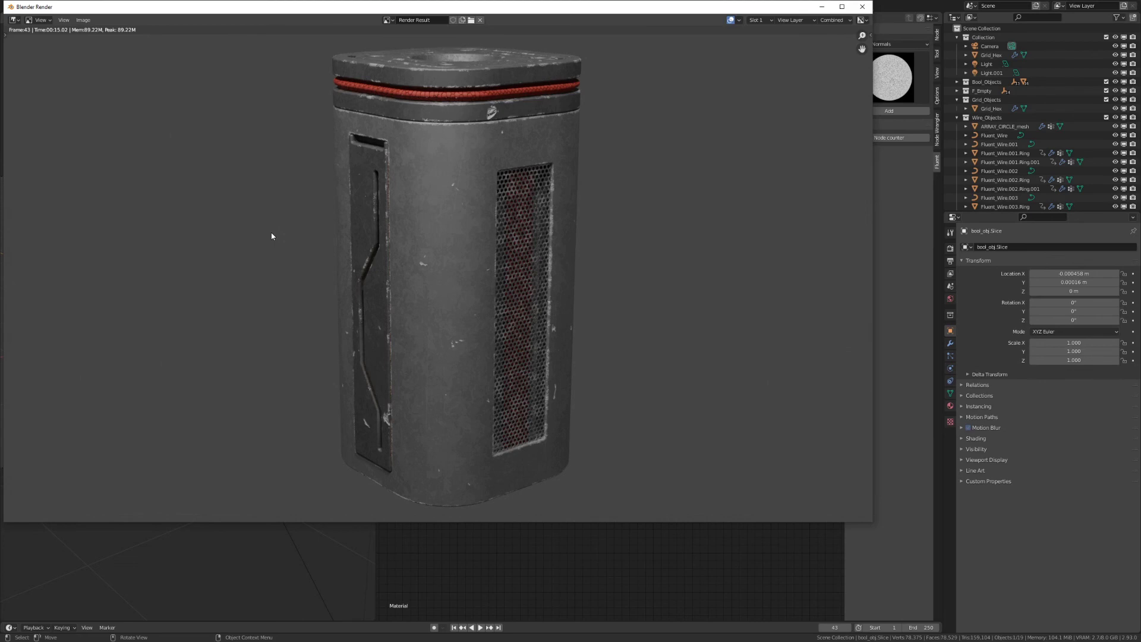
click(863, 7)
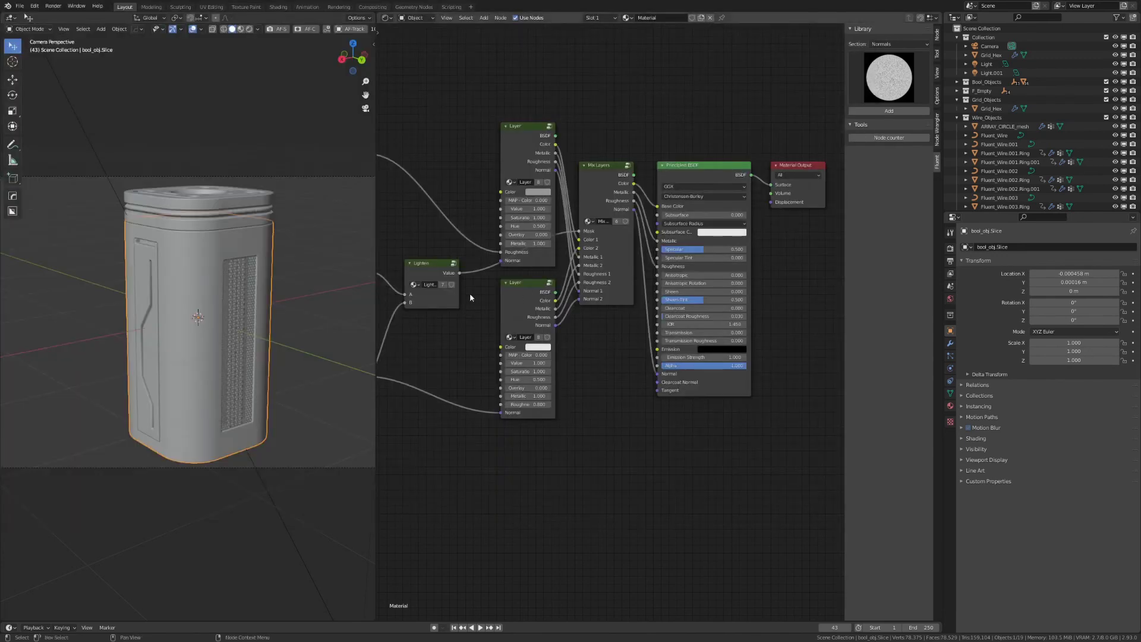